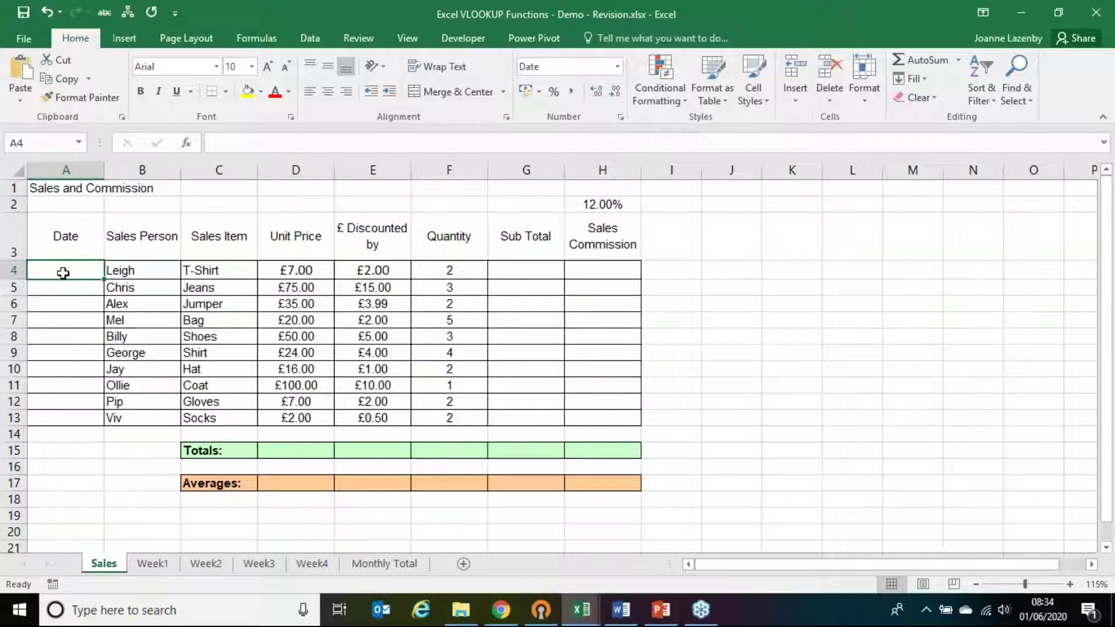
Enter today's date, 01/06/2020, as a static value in cell A4 under Date
{"action": "key", "text": "Right"}
{"action": "key", "text": "Right"}
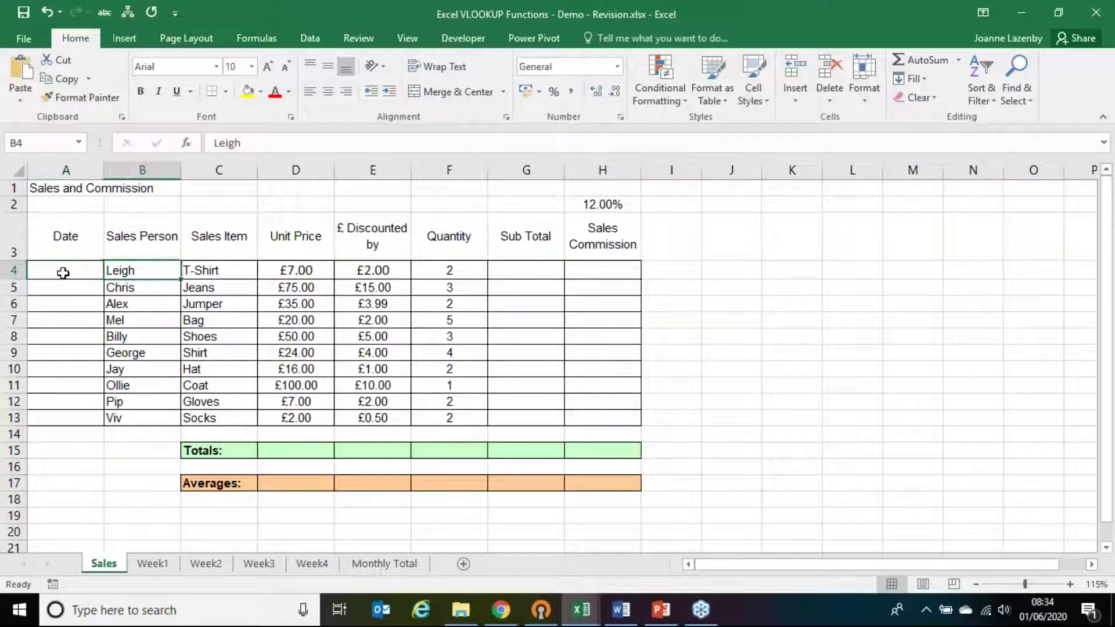
{"action": "key", "text": "Left"}
{"action": "key", "text": "Left"}
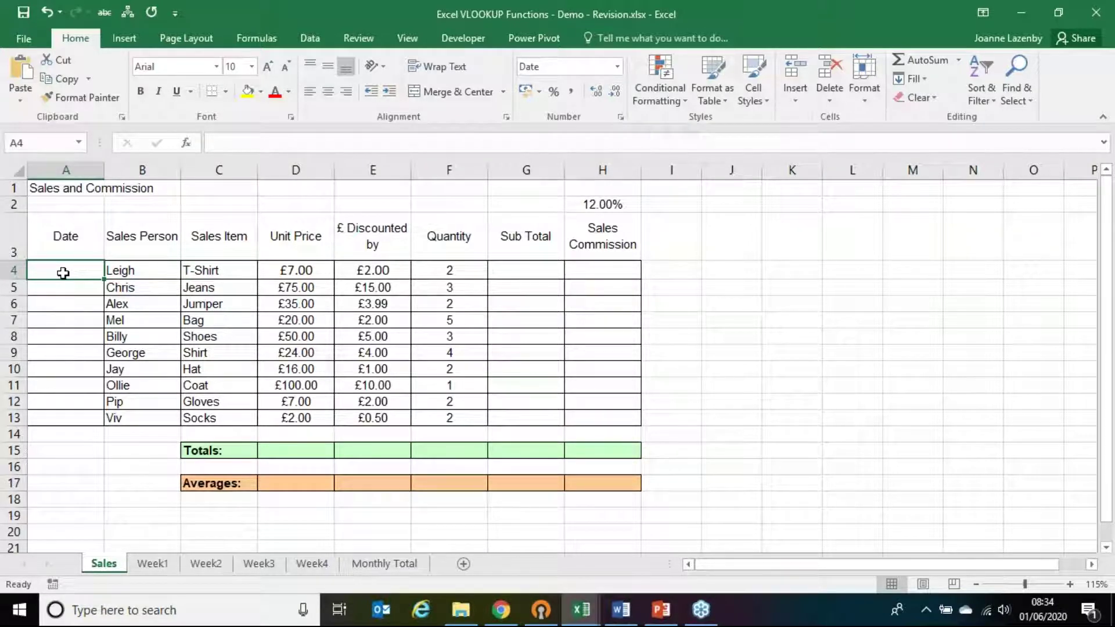
{"action": "key", "text": "ctrl+semicolon"}
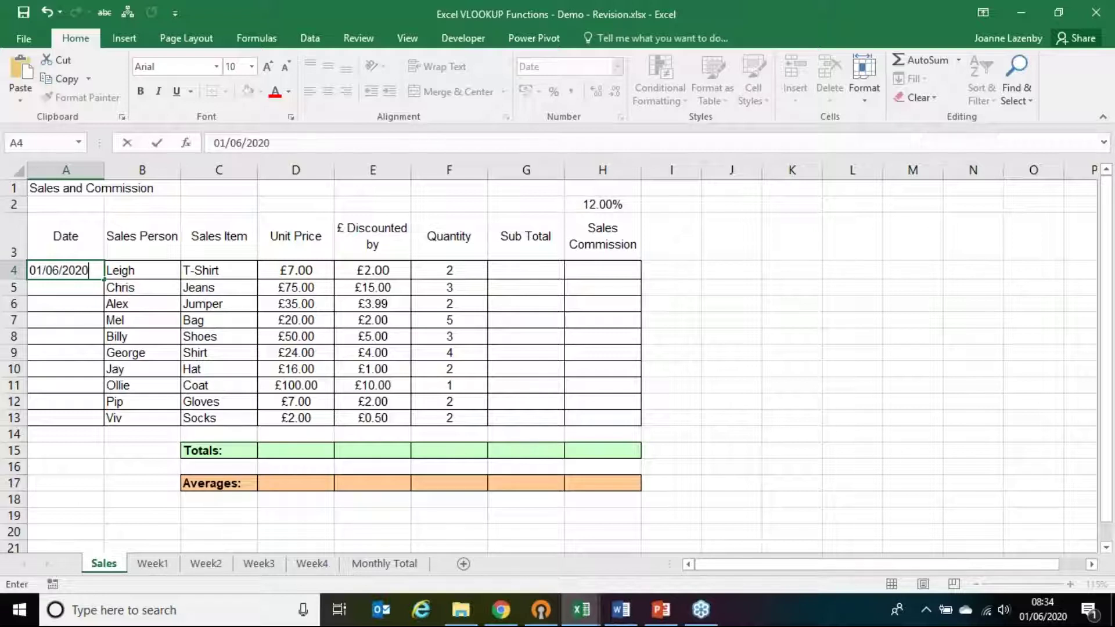
{"action": "key", "text": "Return"}
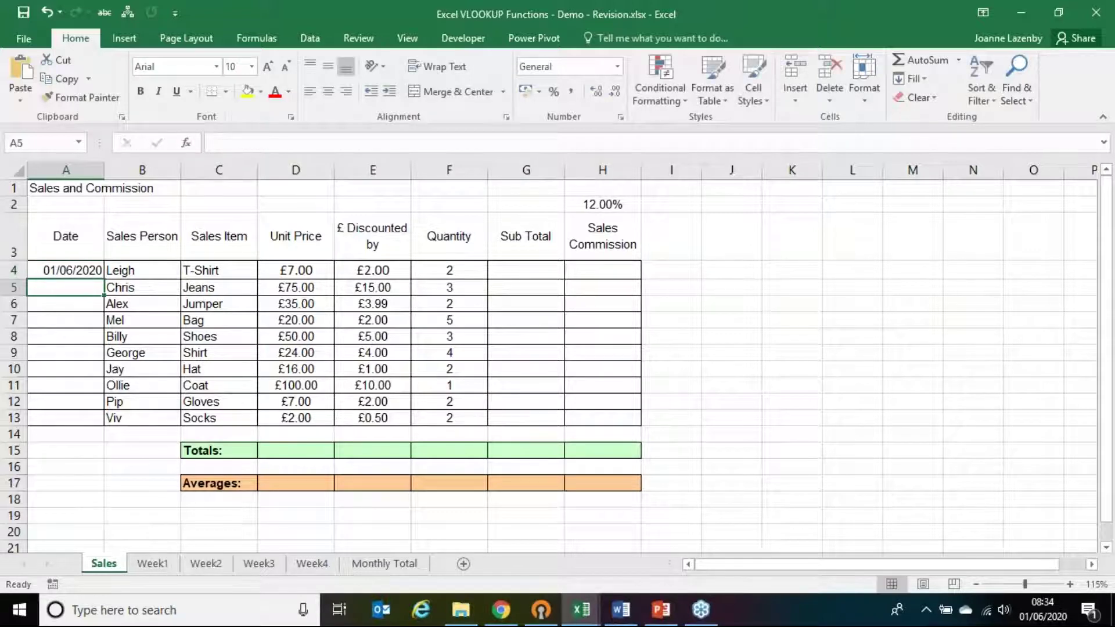
{"action": "left_click", "coordinate": [69, 264]}
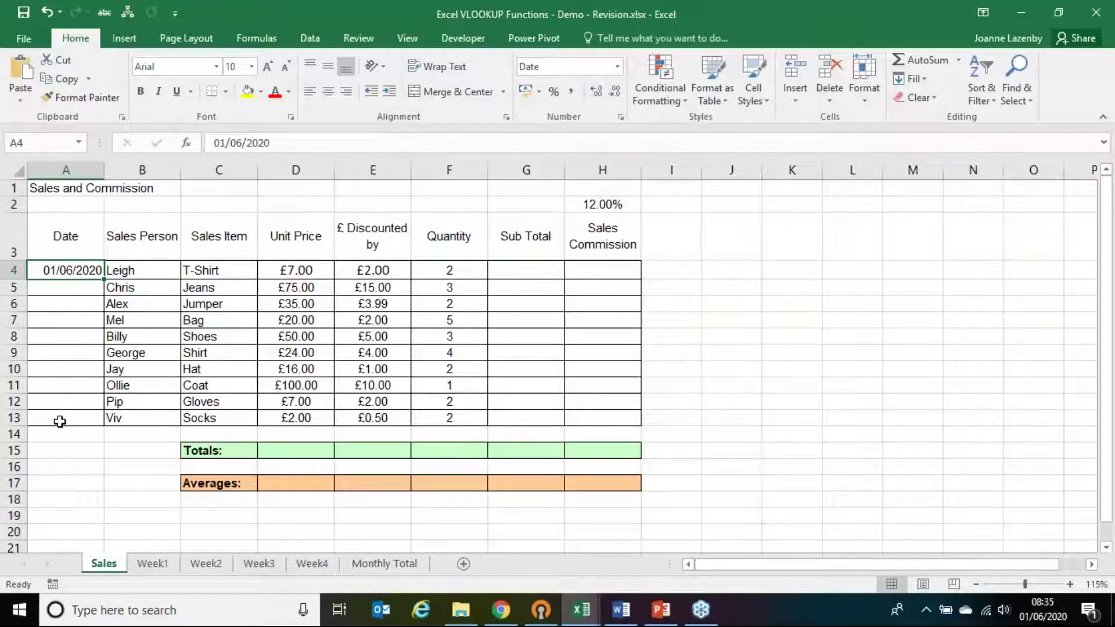
Try filling the date in A4 down to A13 as a daily series, and undo the fill
{"action": "left_click", "coordinate": [63, 286]}
{"action": "left_click", "coordinate": [69, 269]}
{"action": "left_click_drag", "start_coordinate": [102, 279], "coordinate": [86, 425]}
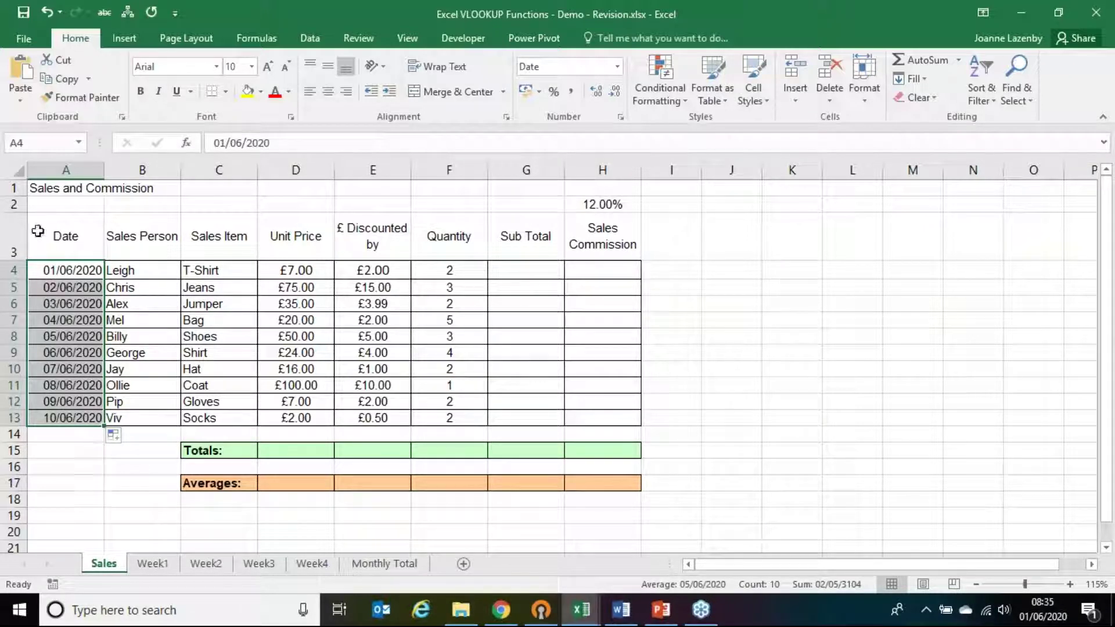
{"action": "left_click", "coordinate": [47, 12]}
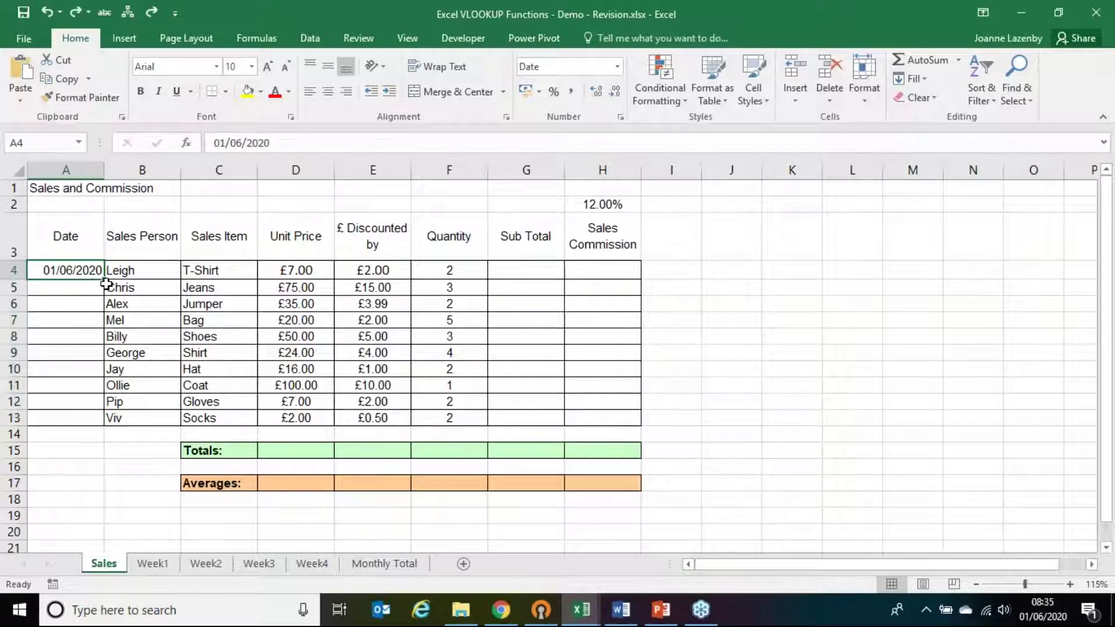
Fill the date in A4 down to A13 and set the fill option to Copy Cells so every row repeats 01/06/2020
{"action": "left_click_drag", "start_coordinate": [104, 280], "coordinate": [104, 421]}
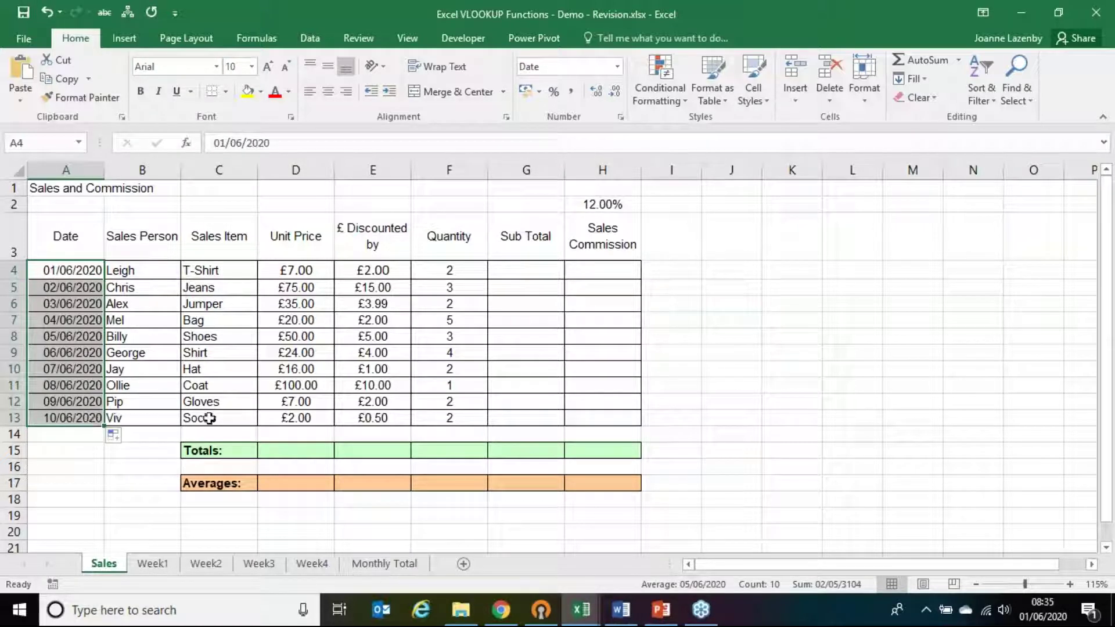
{"action": "left_click", "coordinate": [148, 417]}
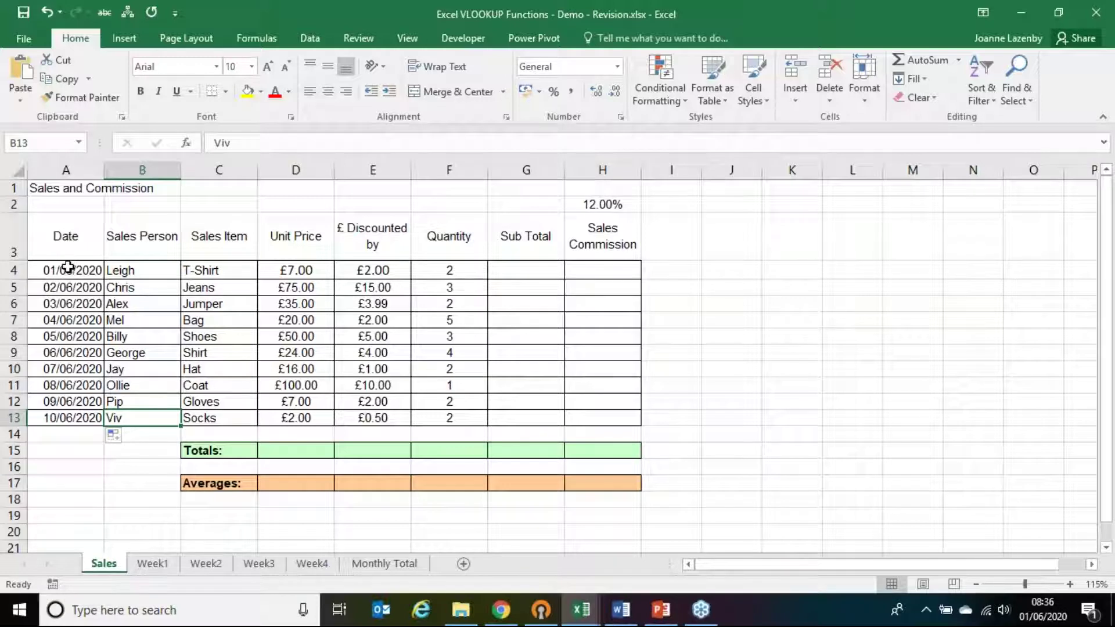
{"action": "left_click", "coordinate": [50, 270]}
{"action": "left_click", "coordinate": [114, 437]}
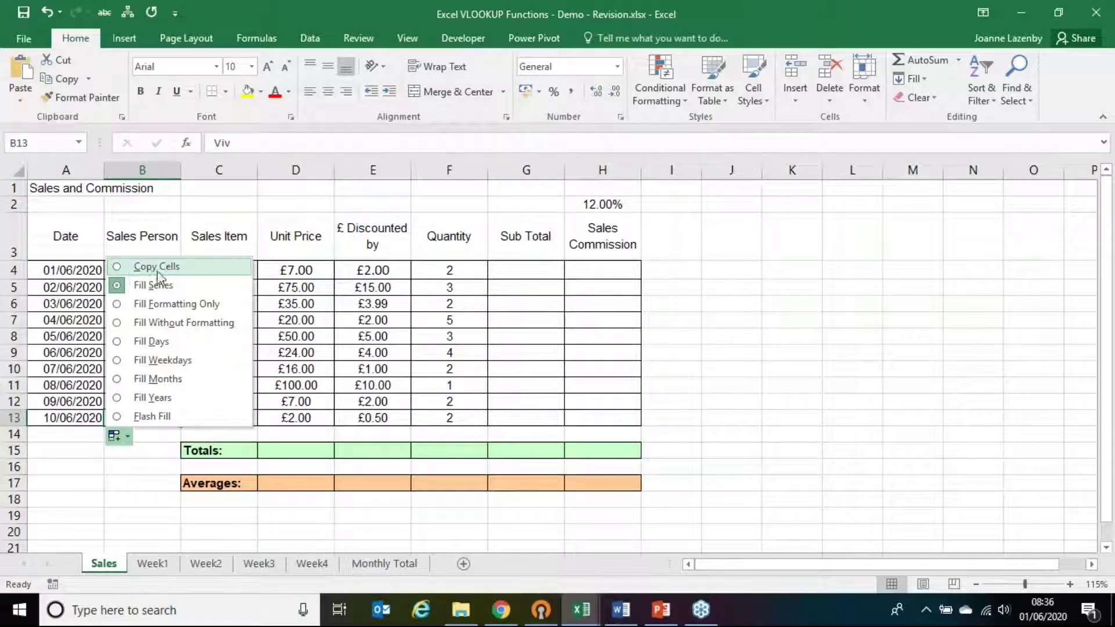
{"action": "left_click", "coordinate": [120, 269]}
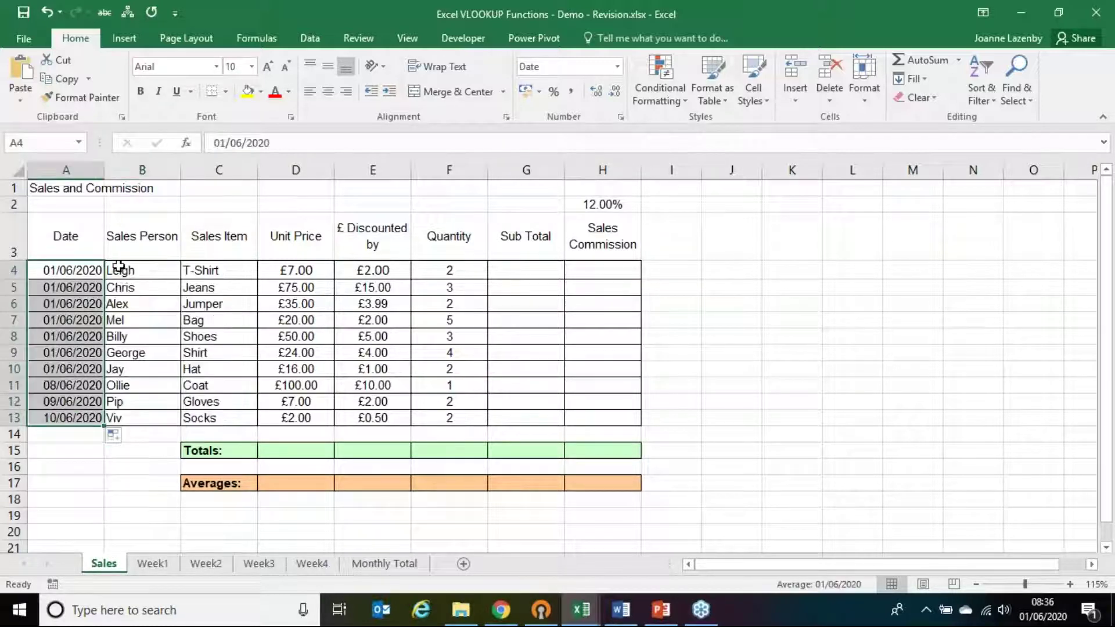
Try the Fill Weekdays option on the dates in A4:A13, and return the fill to Copy Cells
{"action": "left_click", "coordinate": [114, 436]}
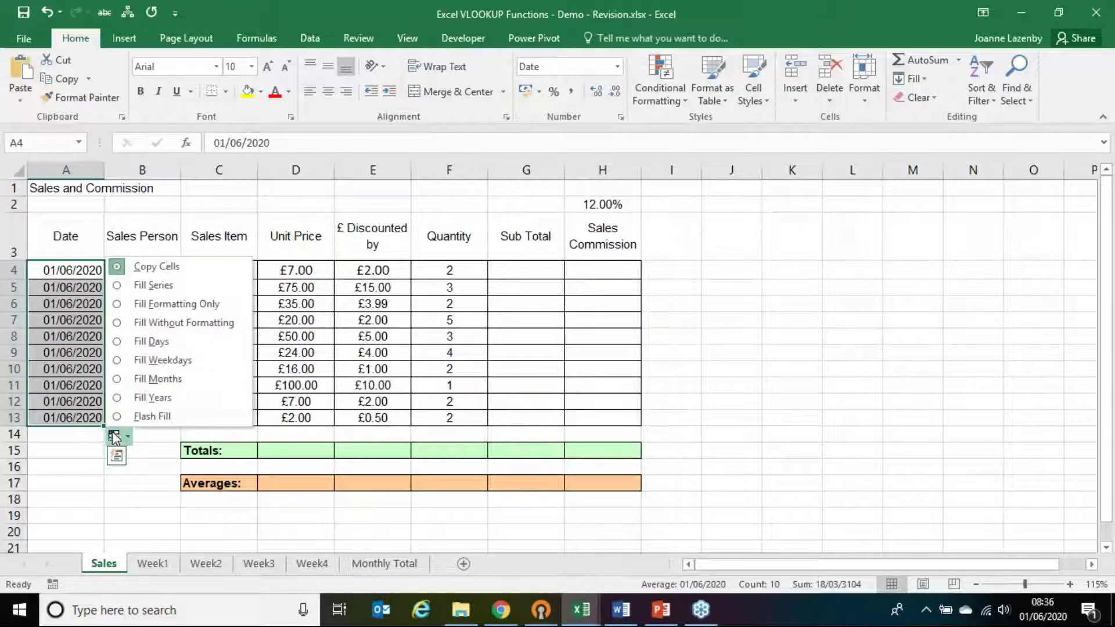
{"action": "left_click", "coordinate": [137, 360]}
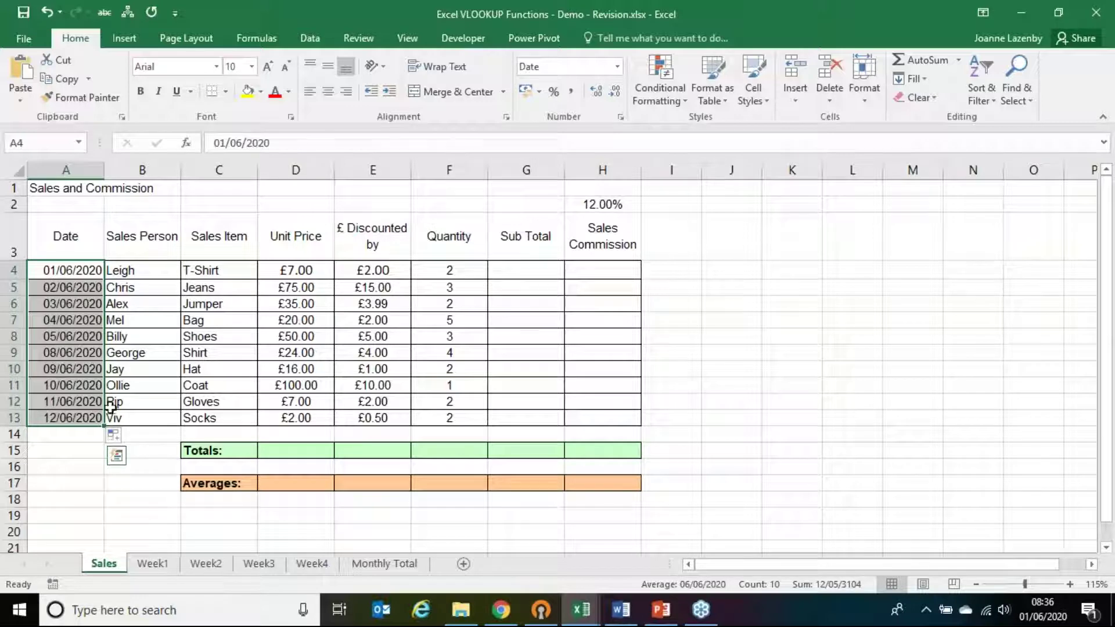
{"action": "left_click", "coordinate": [114, 436]}
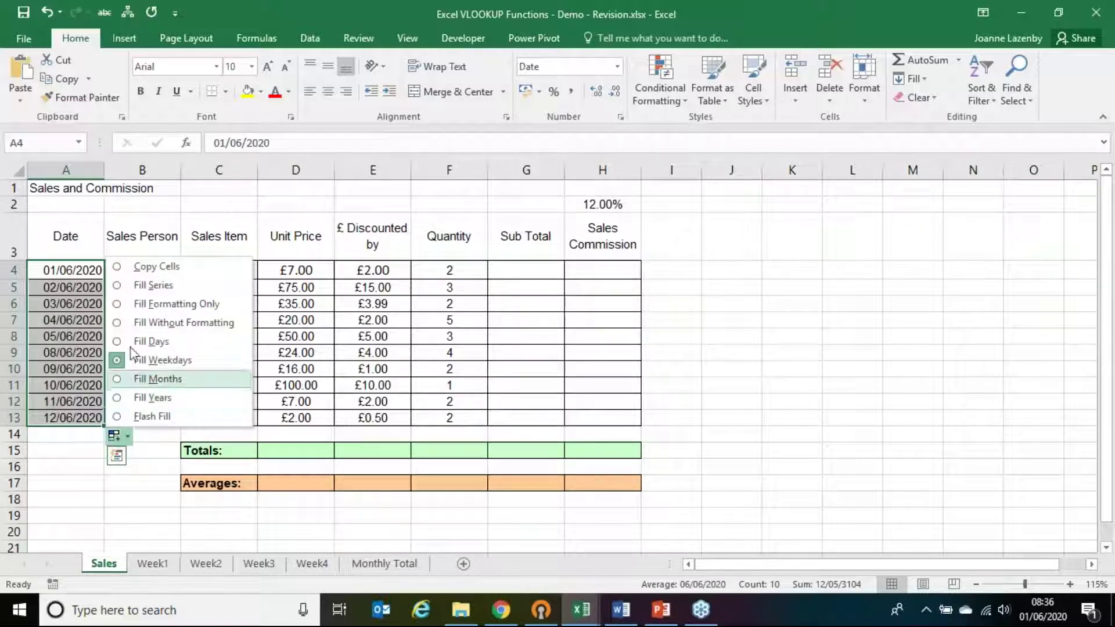
{"action": "left_click", "coordinate": [122, 268]}
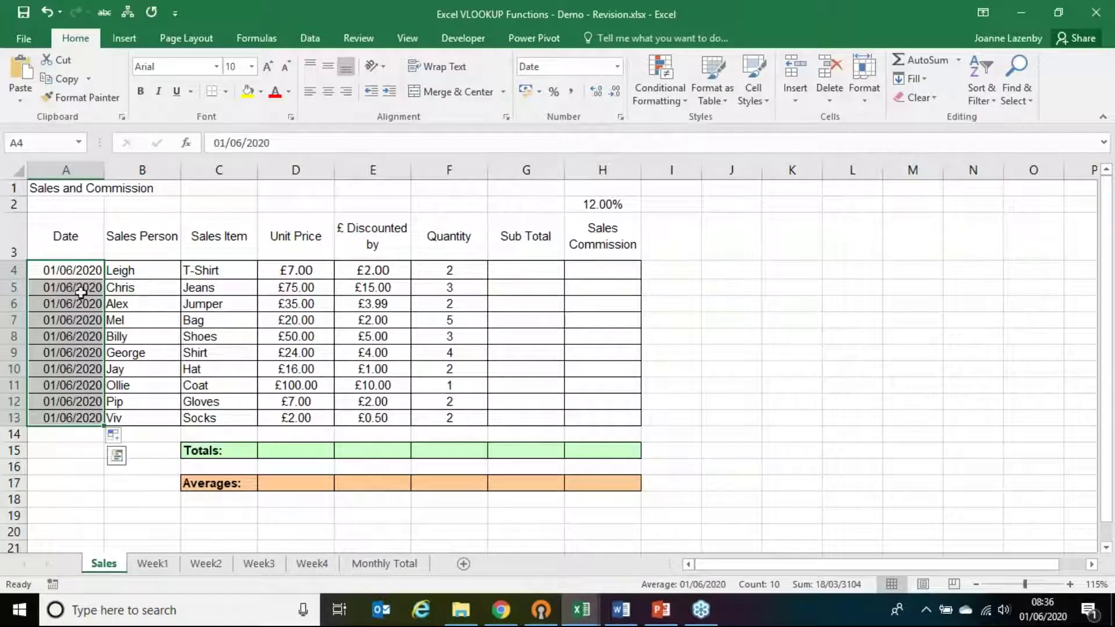
Make the dates in A4:A13 bold
{"action": "left_click", "coordinate": [141, 91]}
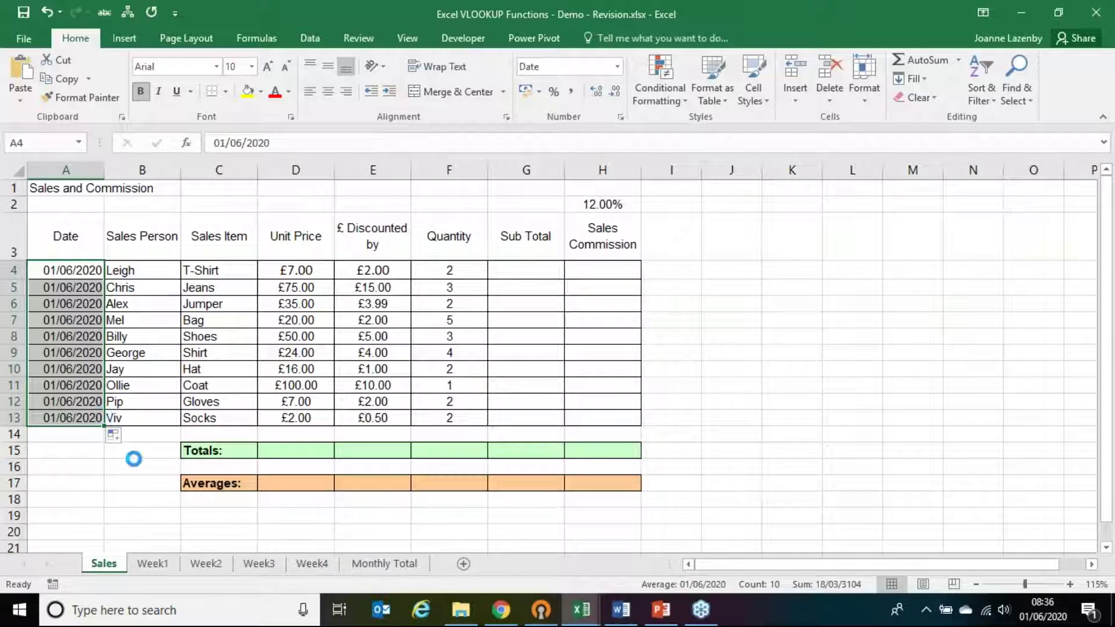
{"action": "left_click", "coordinate": [110, 334]}
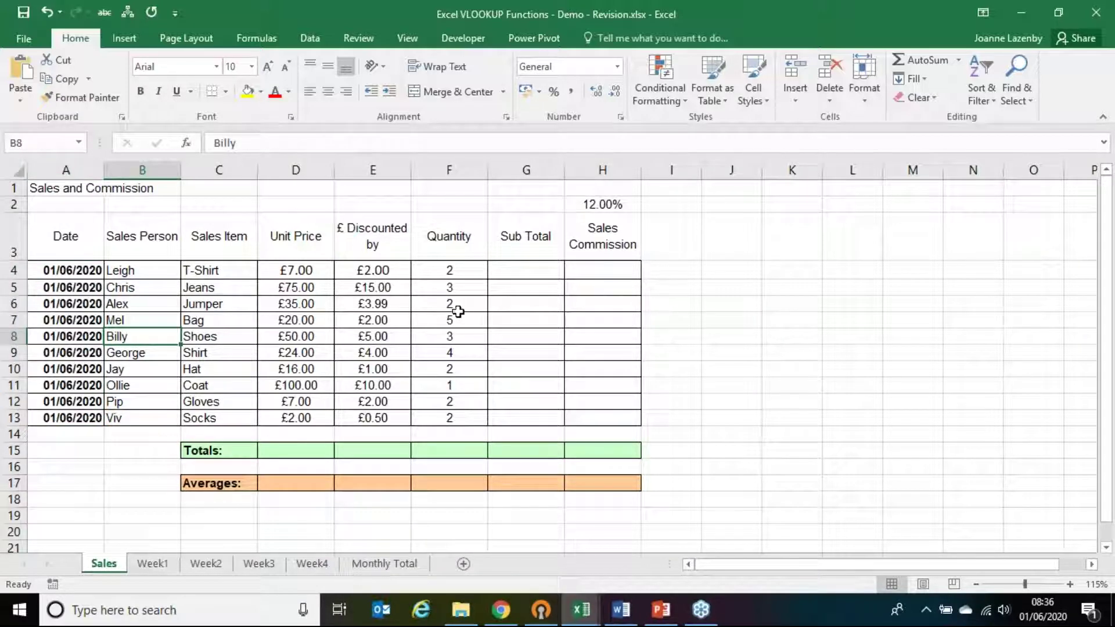
{"action": "left_click", "coordinate": [160, 273]}
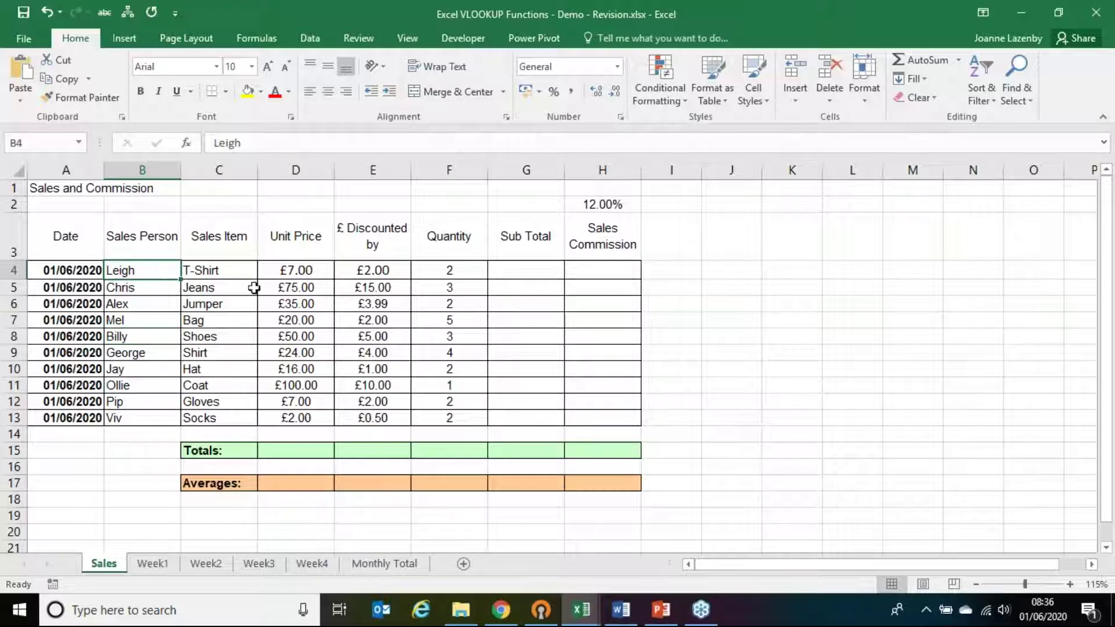
Enter the Sub Total formula =D4-E4*F4 in G4 and reselect the cell to view its formula
{"action": "left_click", "coordinate": [515, 271]}
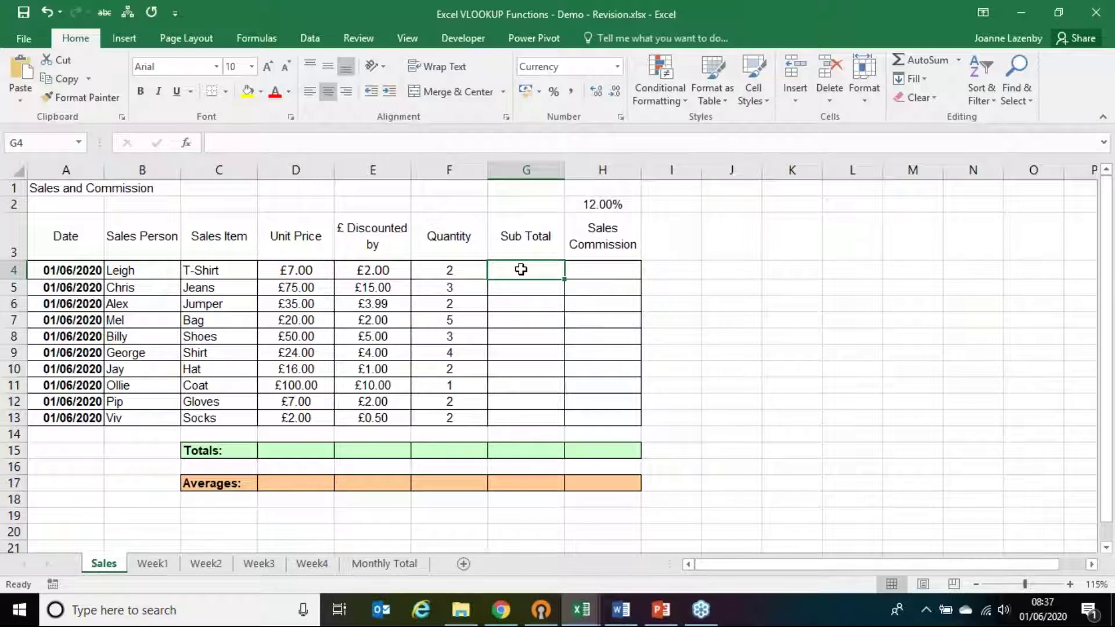
{"action": "type", "text": "="}
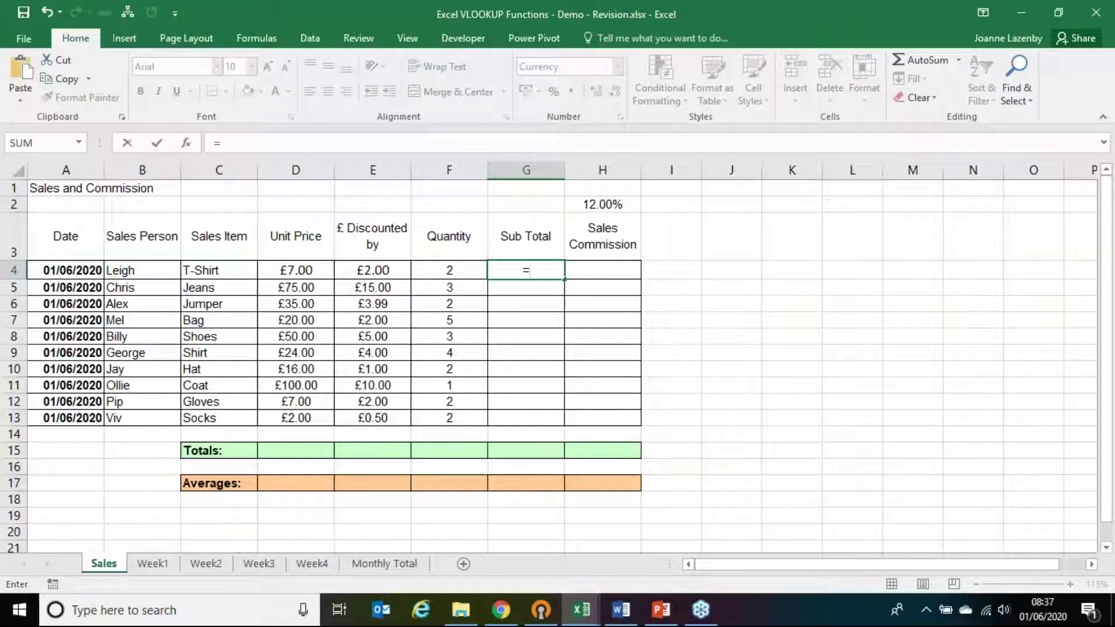
{"action": "left_click", "coordinate": [273, 271]}
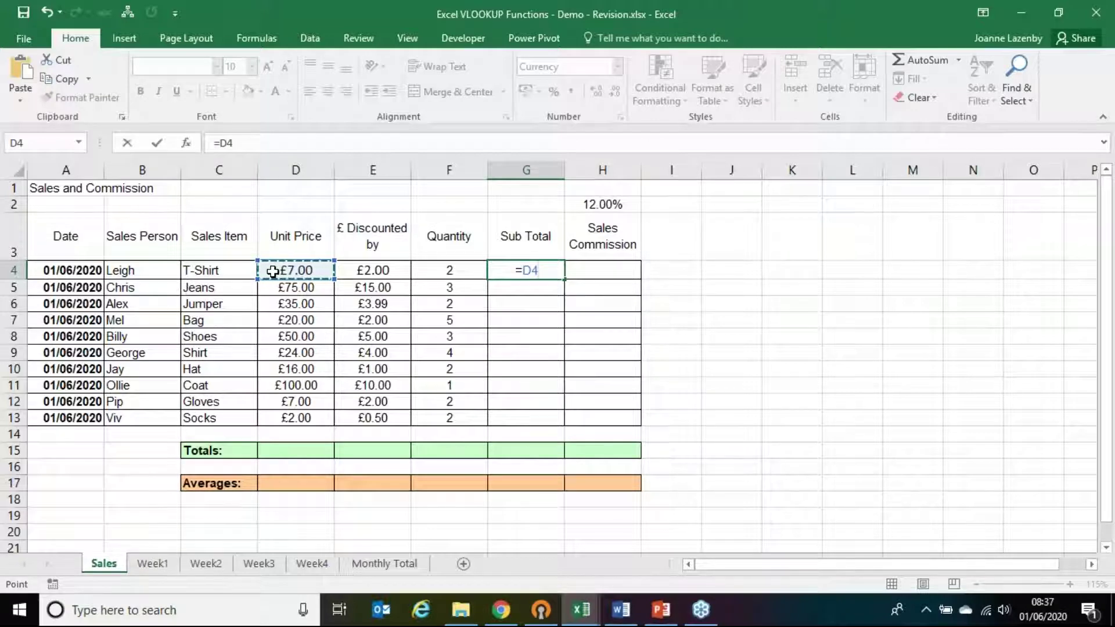
{"action": "type", "text": "-"}
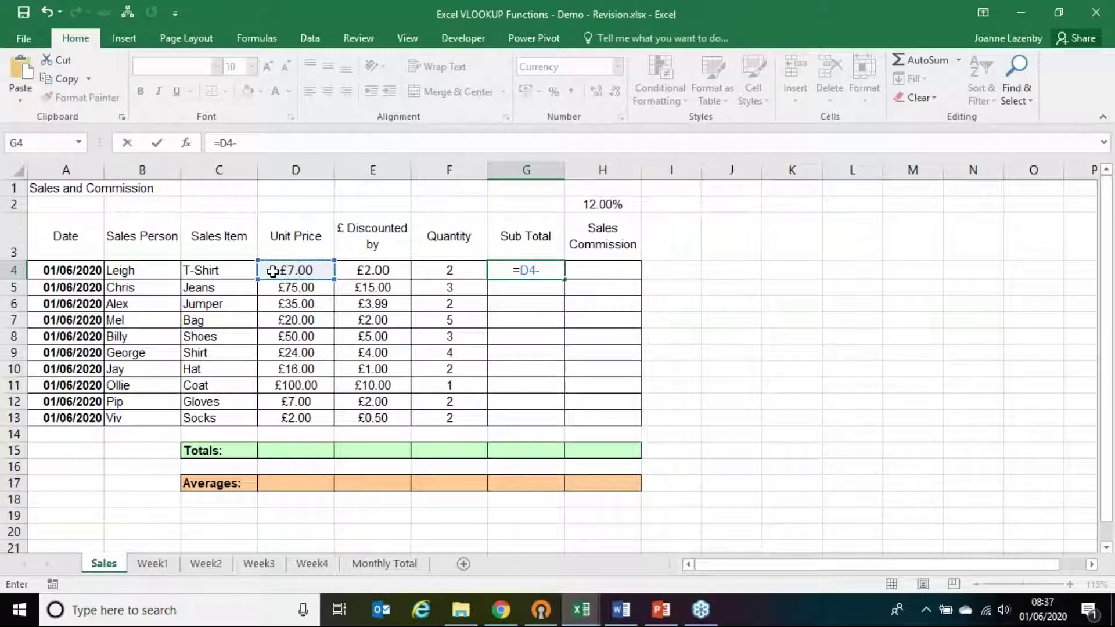
{"action": "left_click", "coordinate": [395, 267]}
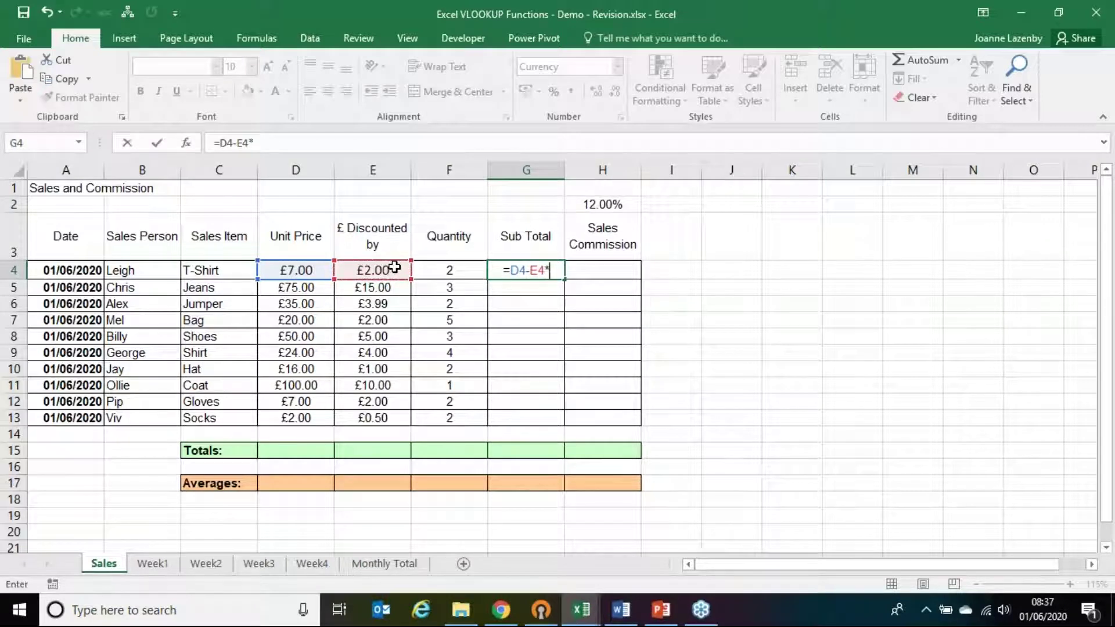
{"action": "type", "text": "*"}
{"action": "left_click", "coordinate": [469, 273]}
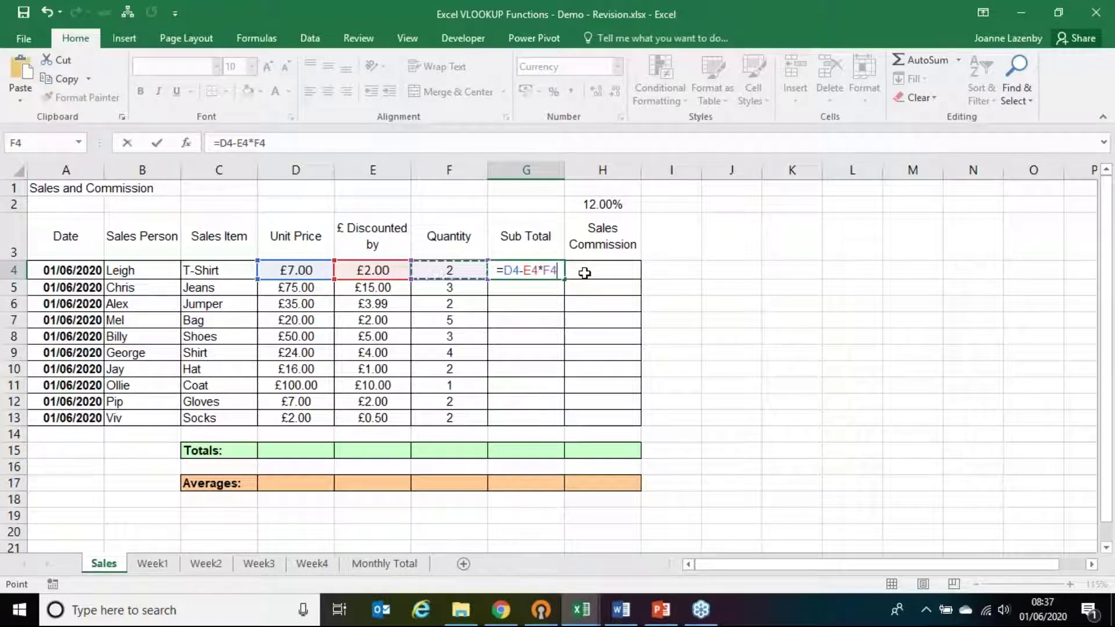
{"action": "key", "text": "Return"}
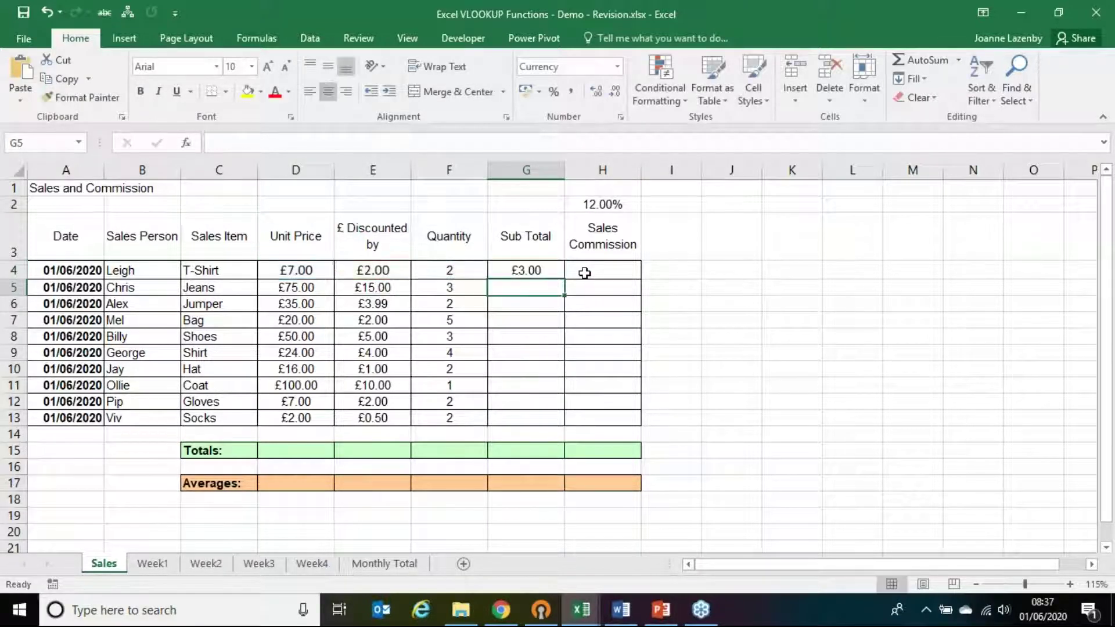
{"action": "key", "text": "Up"}
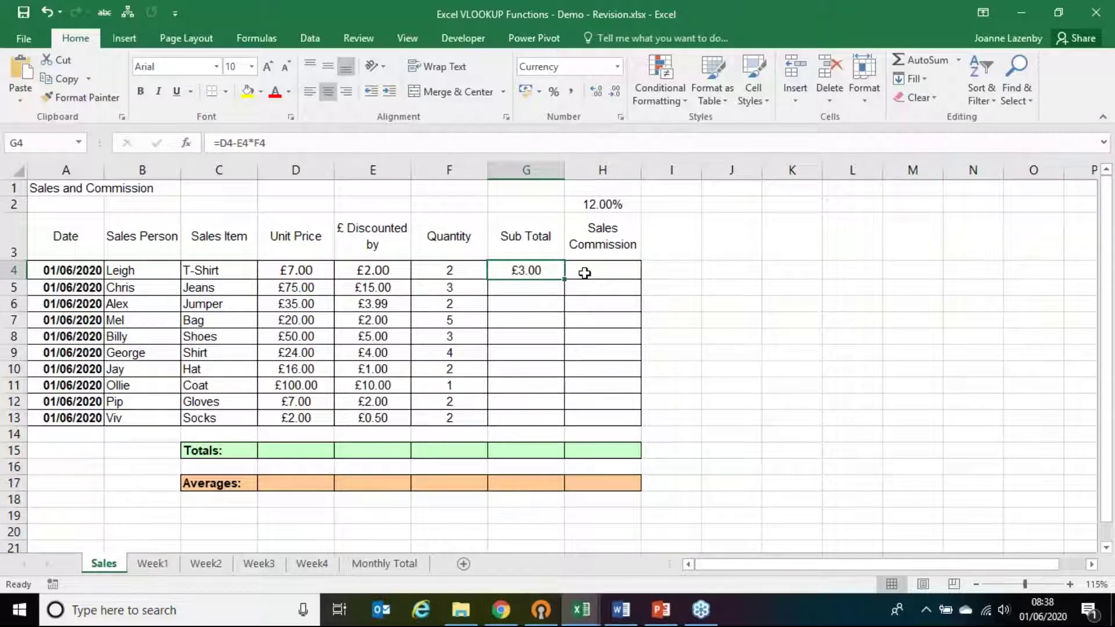
Switch to the PowerPoint slide show and advance from Objectives to the Multiple Operators slide
{"action": "key", "text": "alt+Tab"}
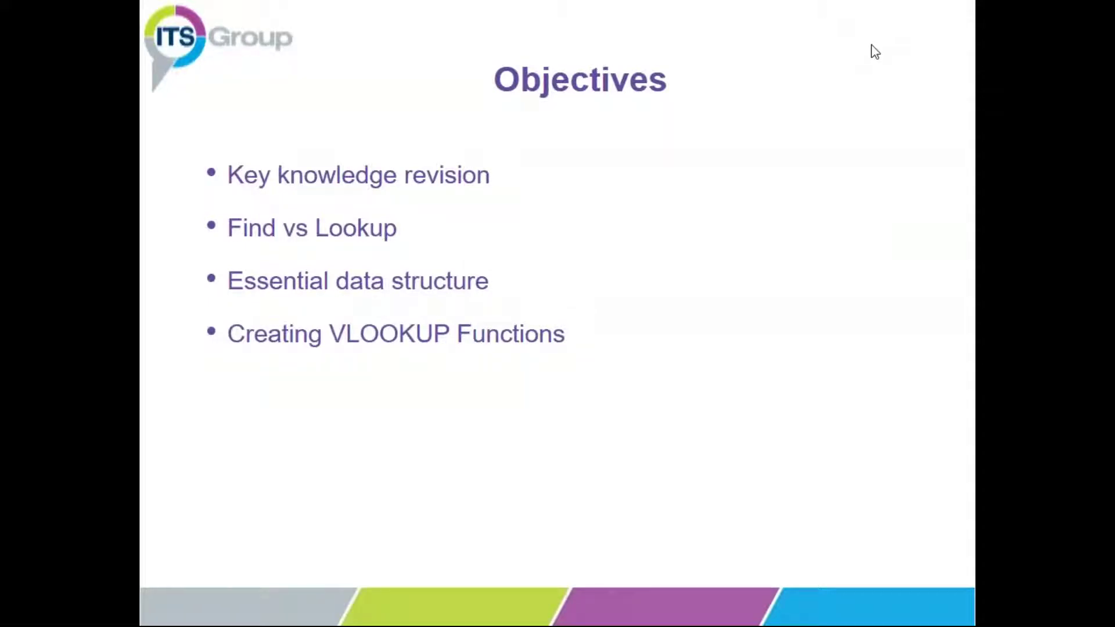
{"action": "left_click", "coordinate": [659, 290]}
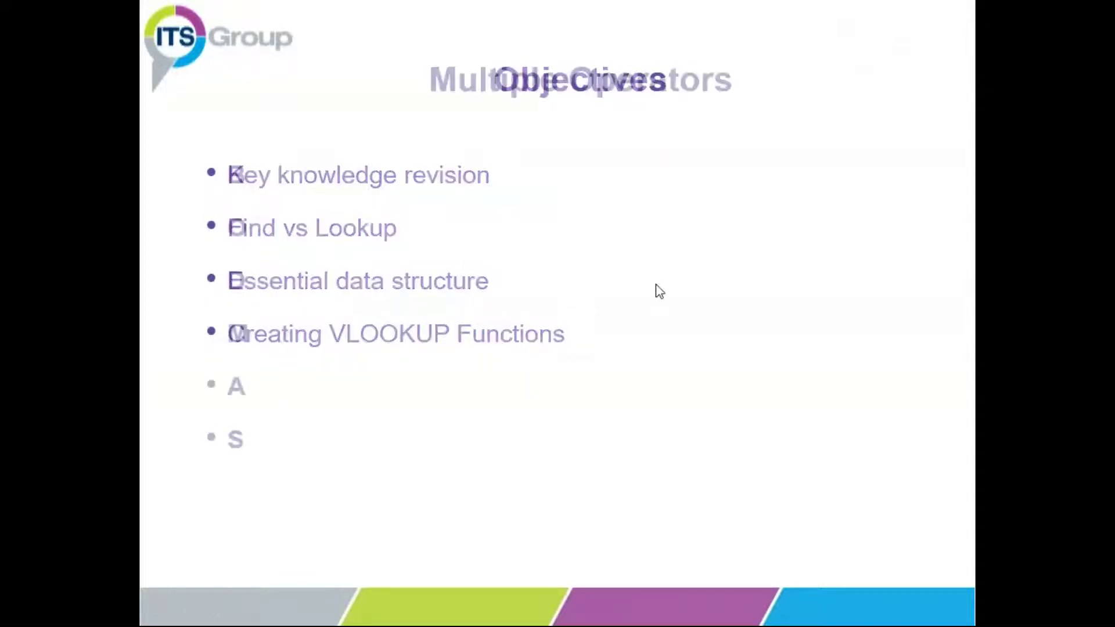
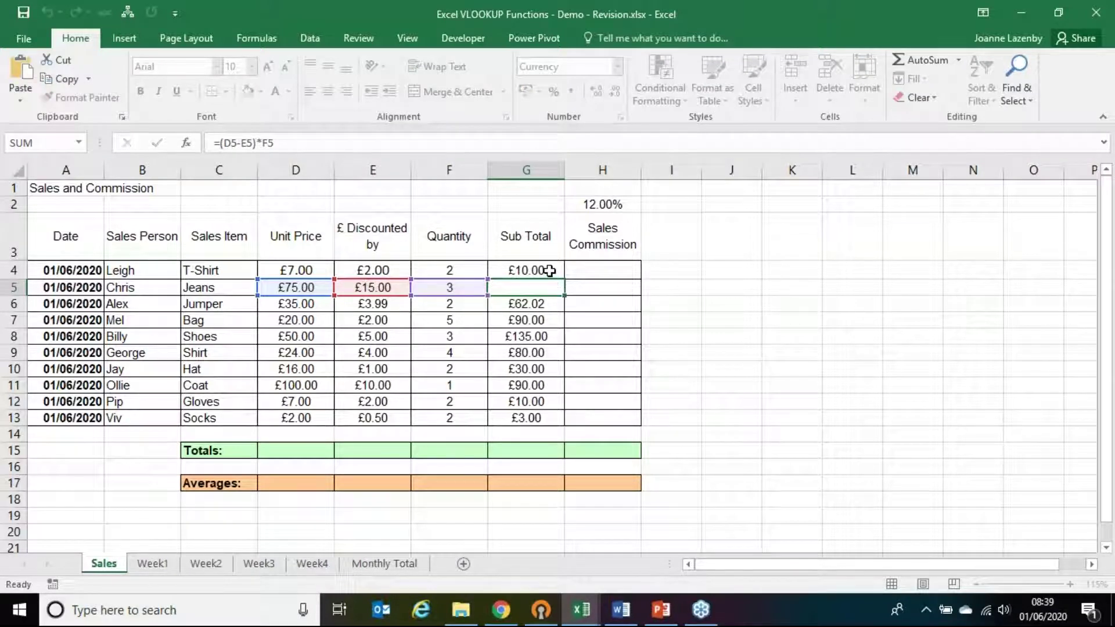
Inspect the Sub Total formulas in G4, G5 and G6, comparing the cells each one references
{"action": "left_click", "coordinate": [552, 271]}
{"action": "double_click", "coordinate": [552, 271]}
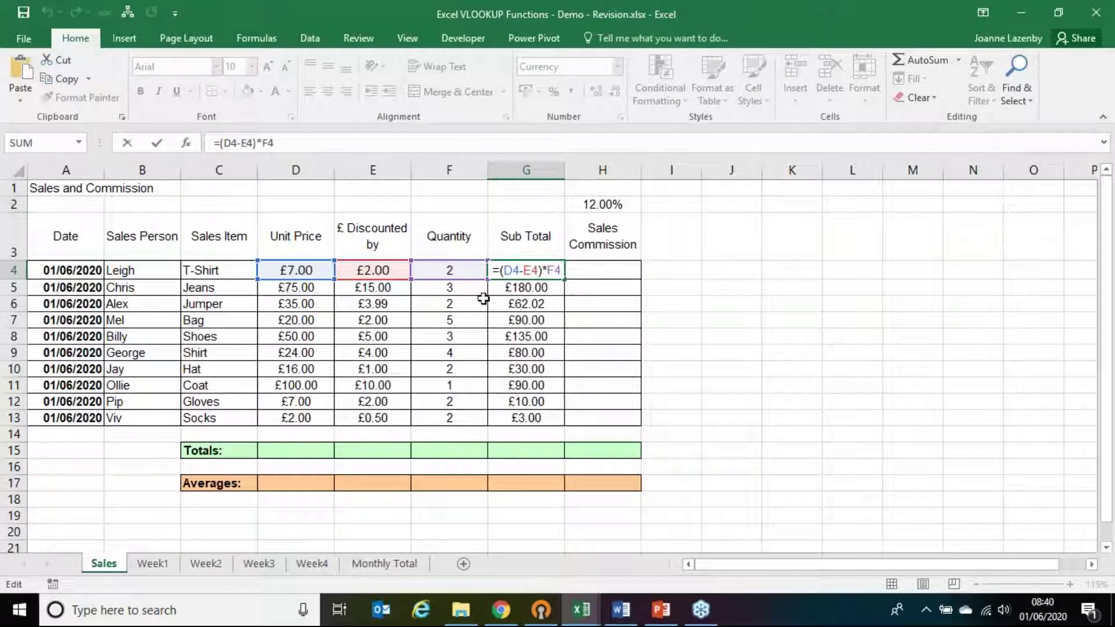
{"action": "key", "text": "ctrl+Return"}
{"action": "double_click", "coordinate": [535, 288]}
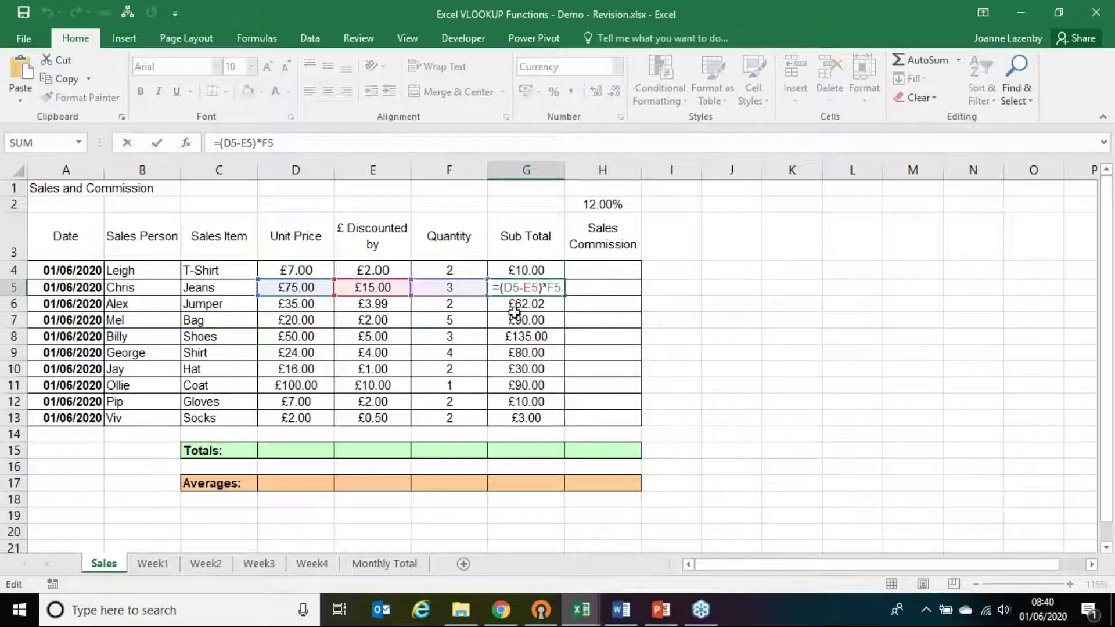
{"action": "key", "text": "ctrl+Return"}
{"action": "double_click", "coordinate": [535, 304]}
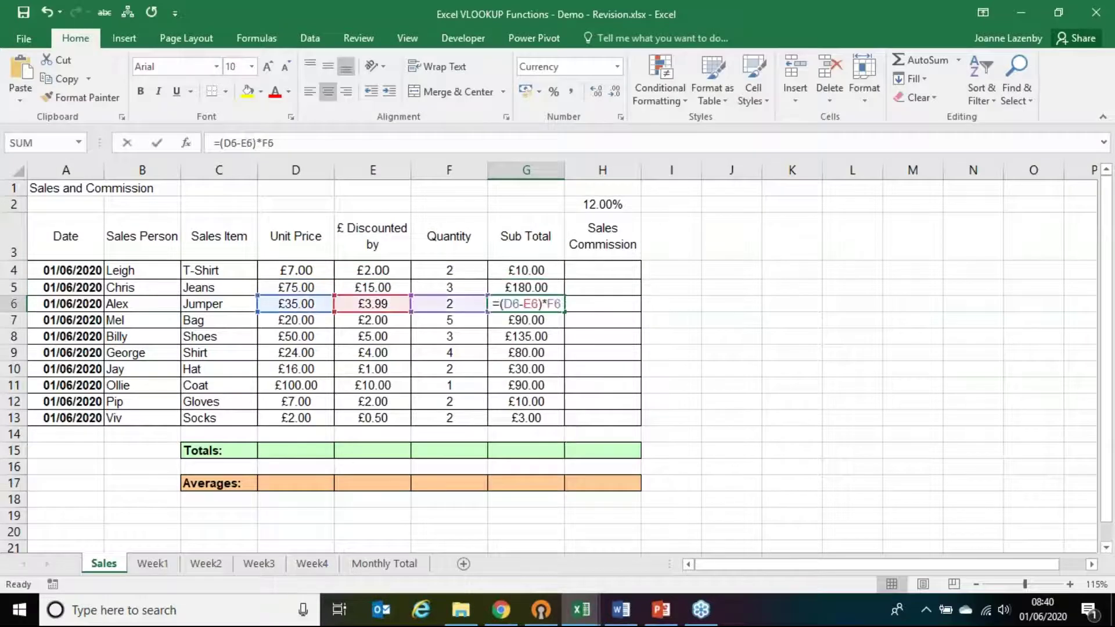
Examine the 12% commission rate in H2, the Sub Total in G4 and the empty Sales Commission cells H4 and H5
{"action": "left_click", "coordinate": [615, 273]}
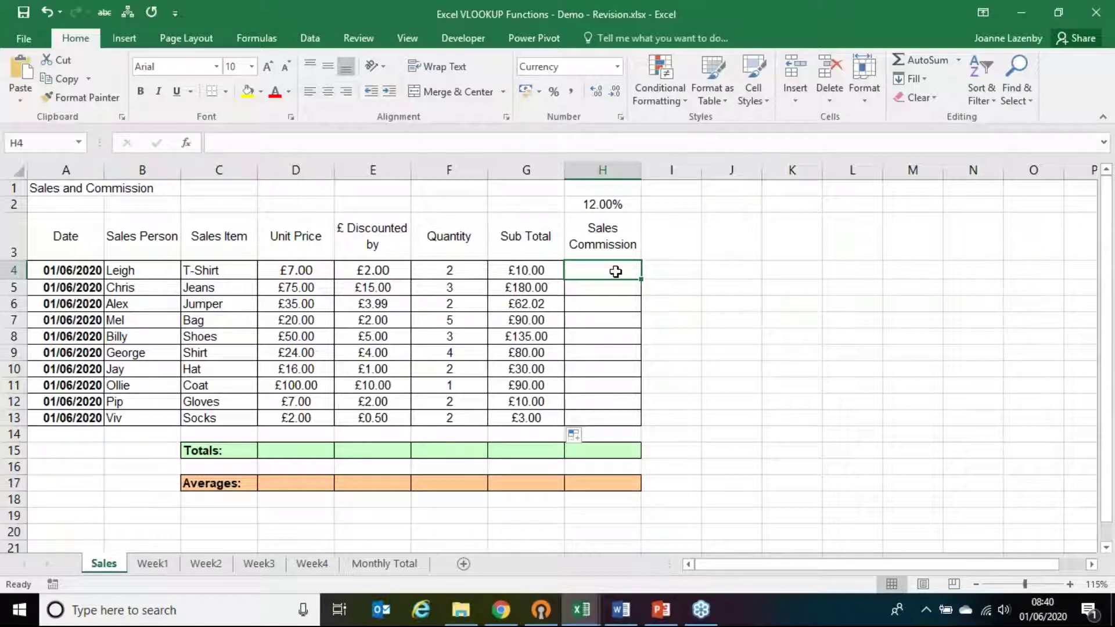
{"action": "left_click", "coordinate": [588, 215]}
{"action": "left_click", "coordinate": [585, 204]}
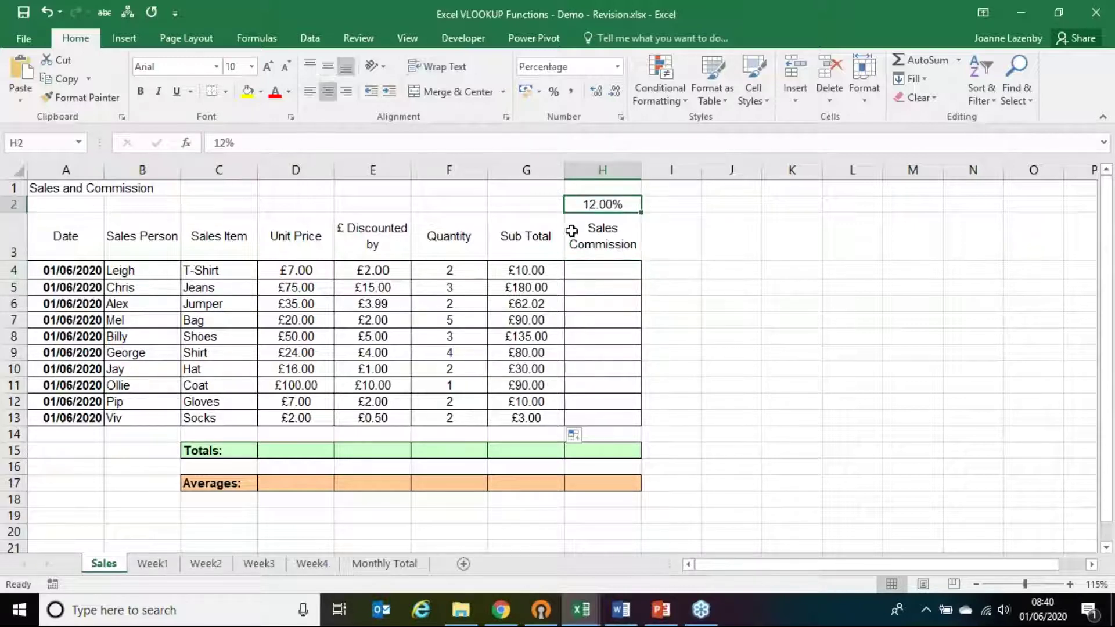
{"action": "left_click", "coordinate": [525, 272]}
{"action": "left_click", "coordinate": [594, 272]}
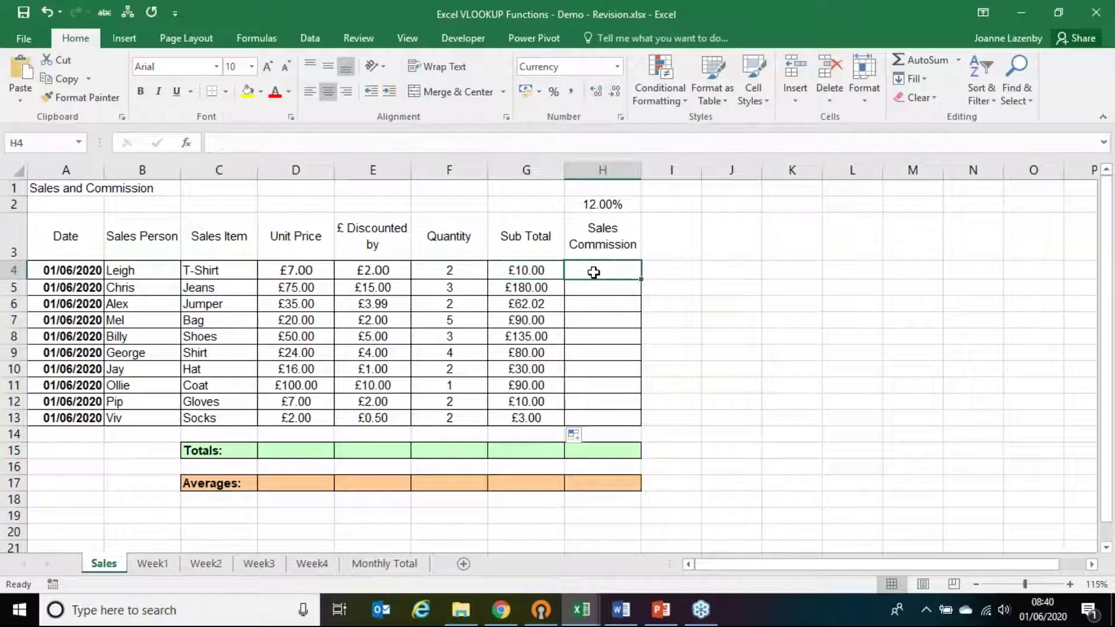
{"action": "left_click", "coordinate": [522, 270]}
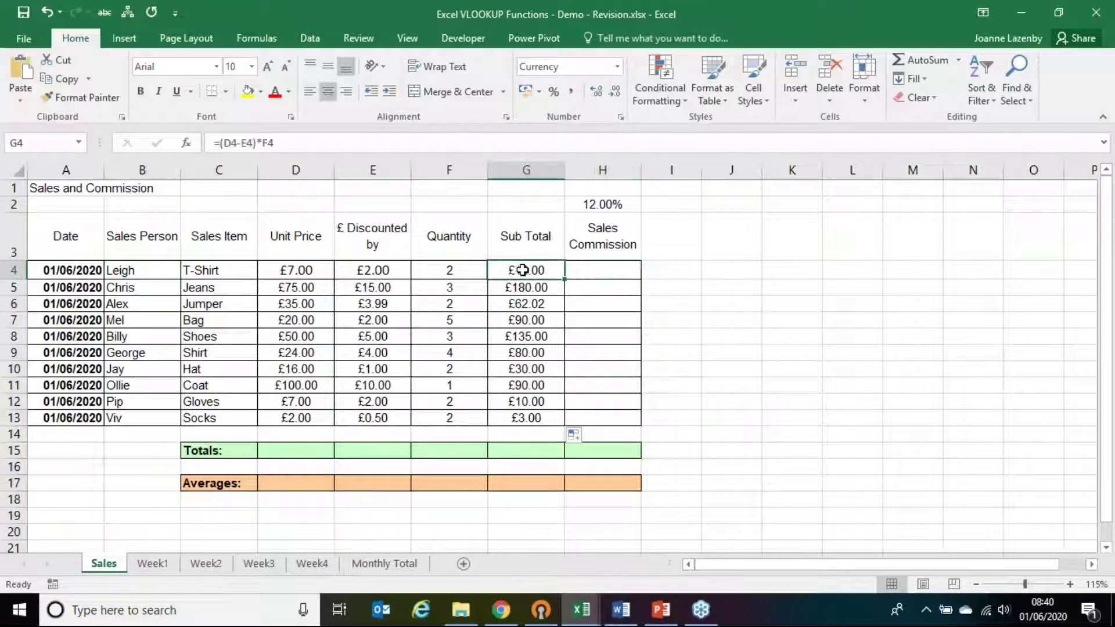
{"action": "left_click", "coordinate": [598, 266]}
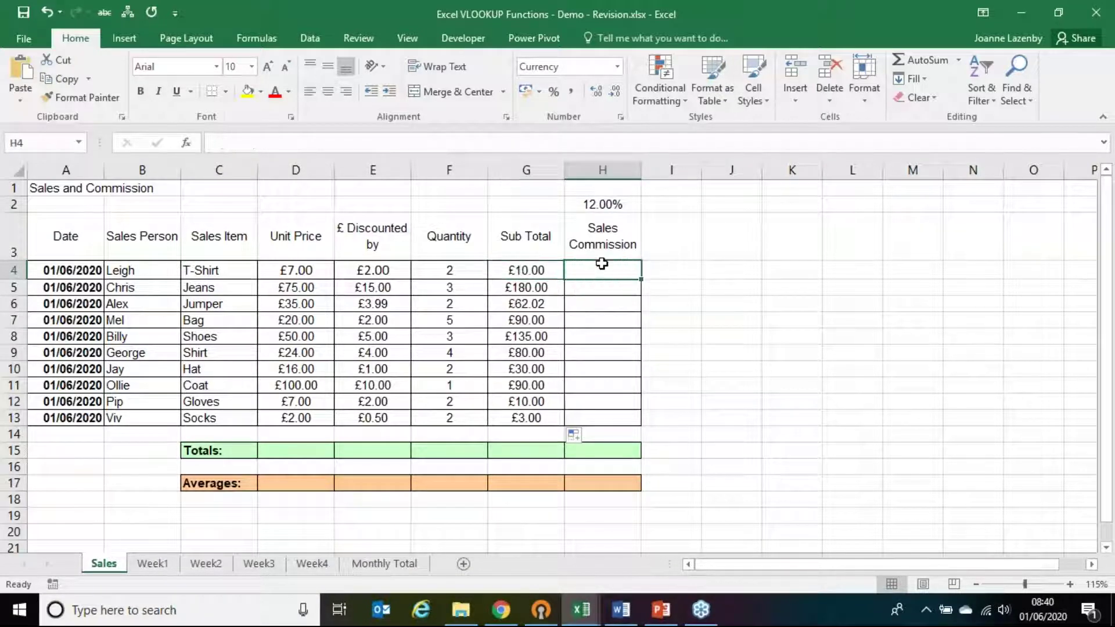
{"action": "left_click", "coordinate": [602, 201]}
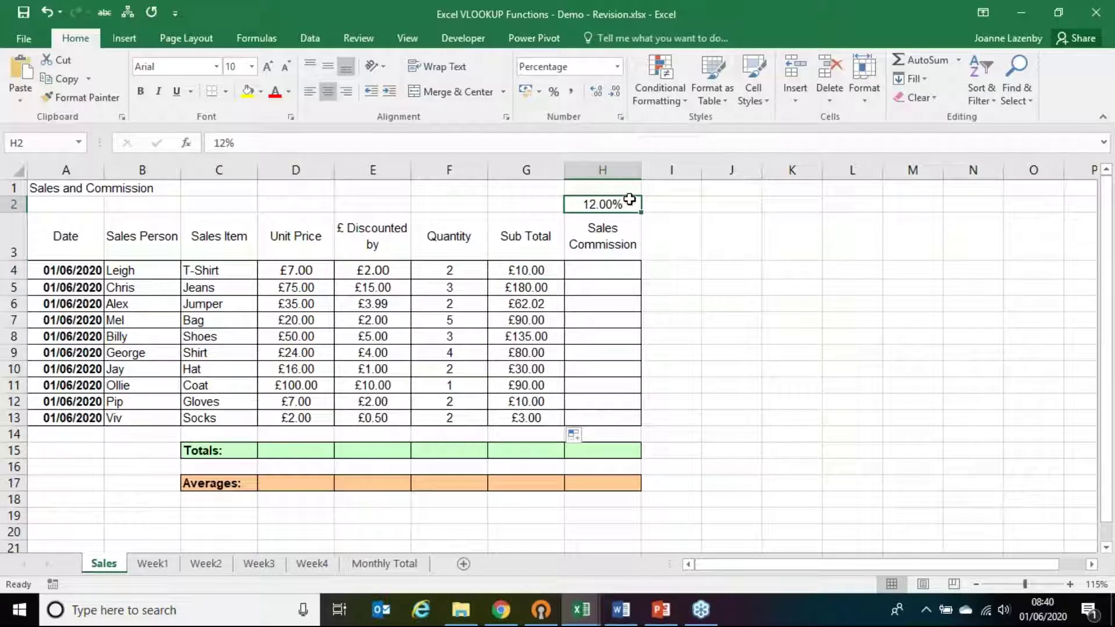
{"action": "left_click", "coordinate": [600, 277]}
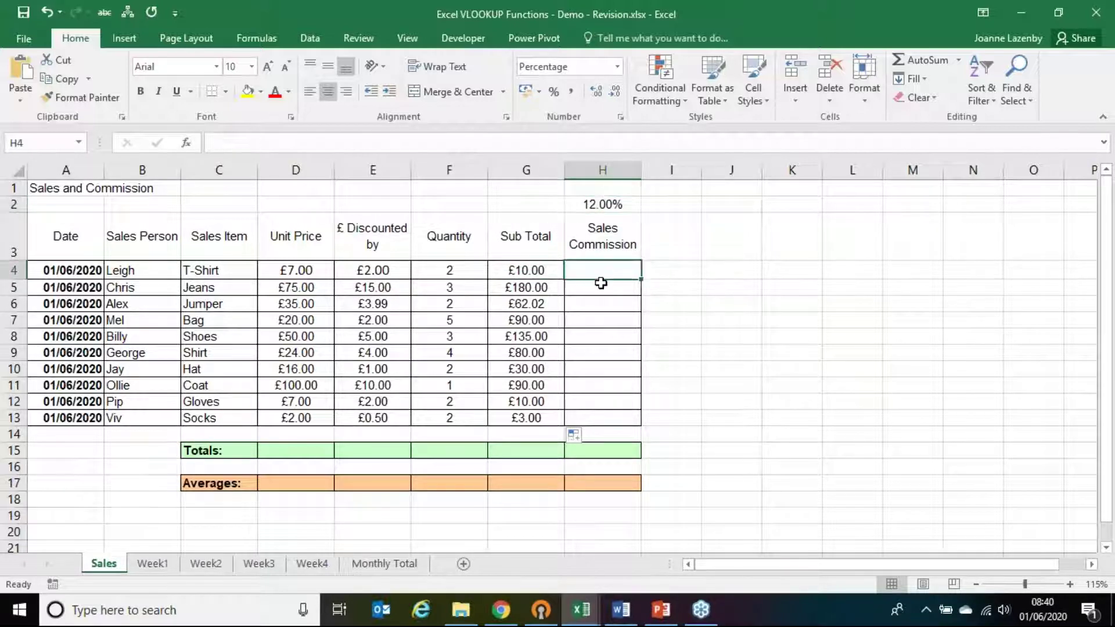
{"action": "left_click", "coordinate": [600, 285]}
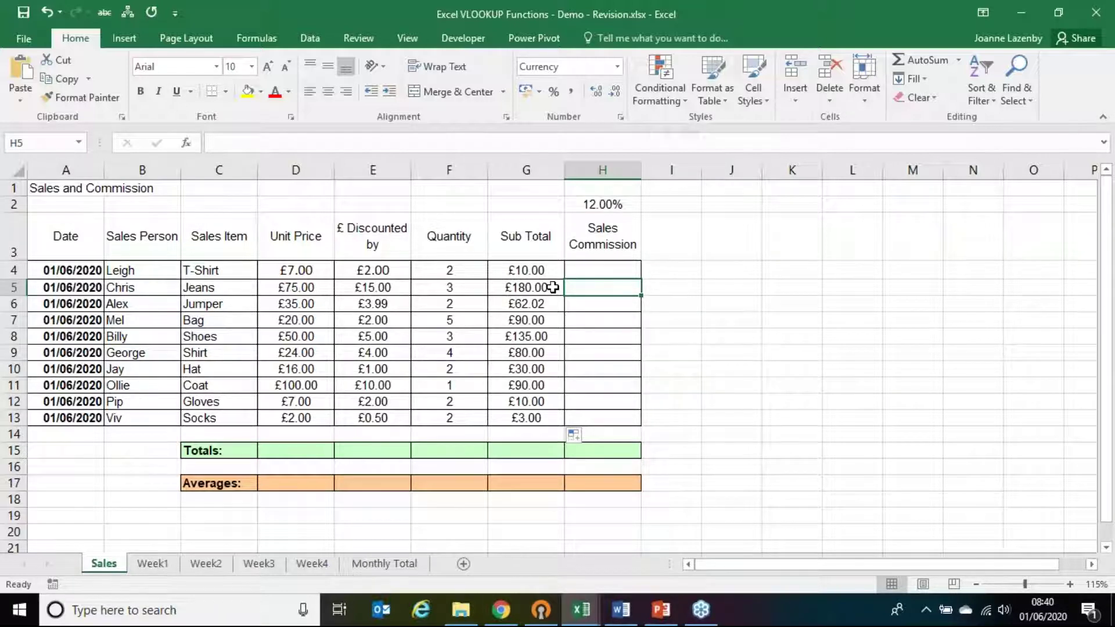
Start a Sales Commission formula in H4 that multiplies the Sub Total by the commission rate, =G4*H2
{"action": "left_click", "coordinate": [584, 270]}
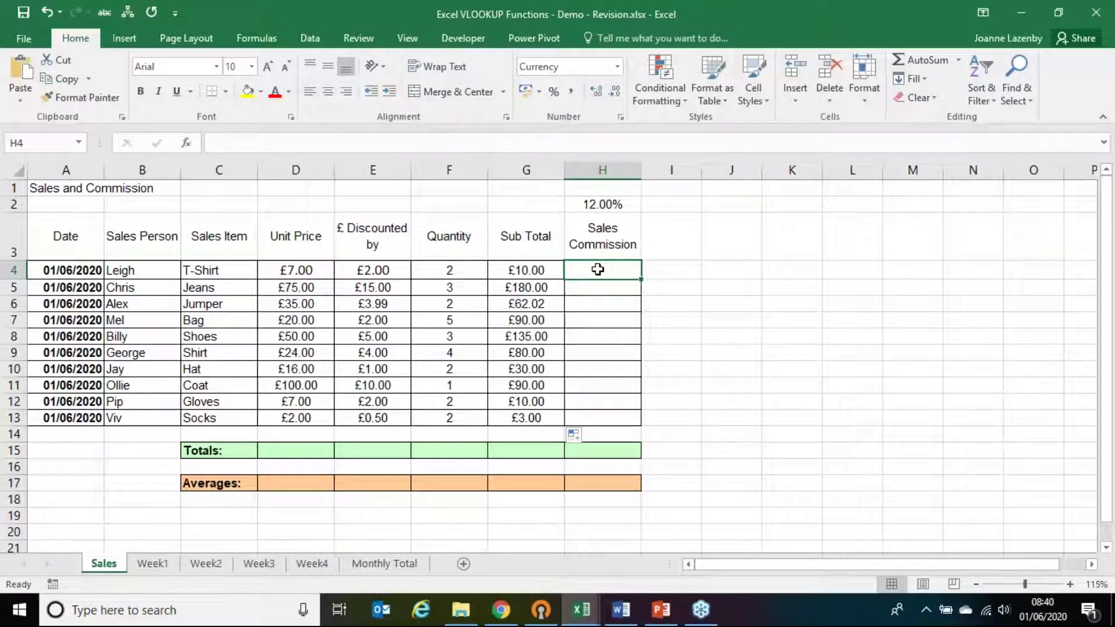
{"action": "type", "text": "="}
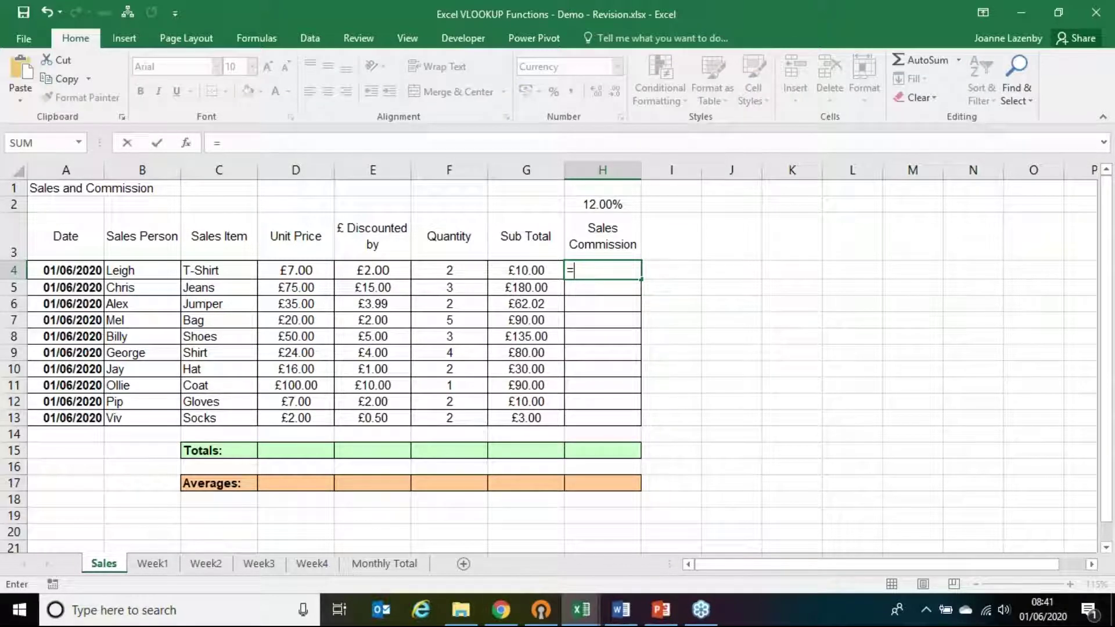
{"action": "left_click", "coordinate": [526, 270]}
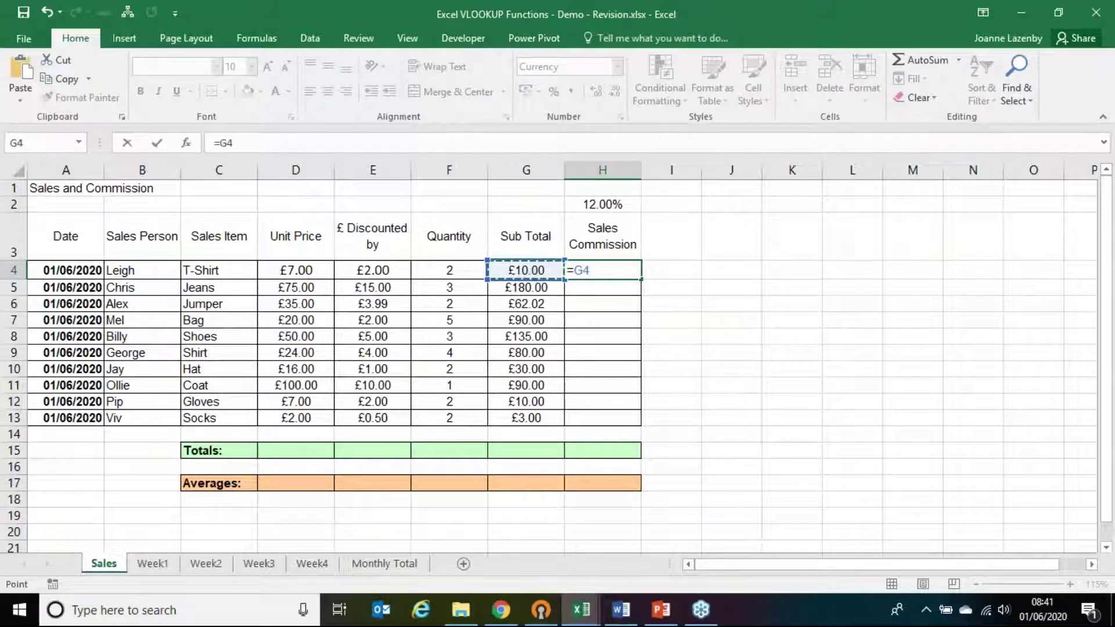
{"action": "type", "text": "*"}
{"action": "left_click", "coordinate": [623, 203]}
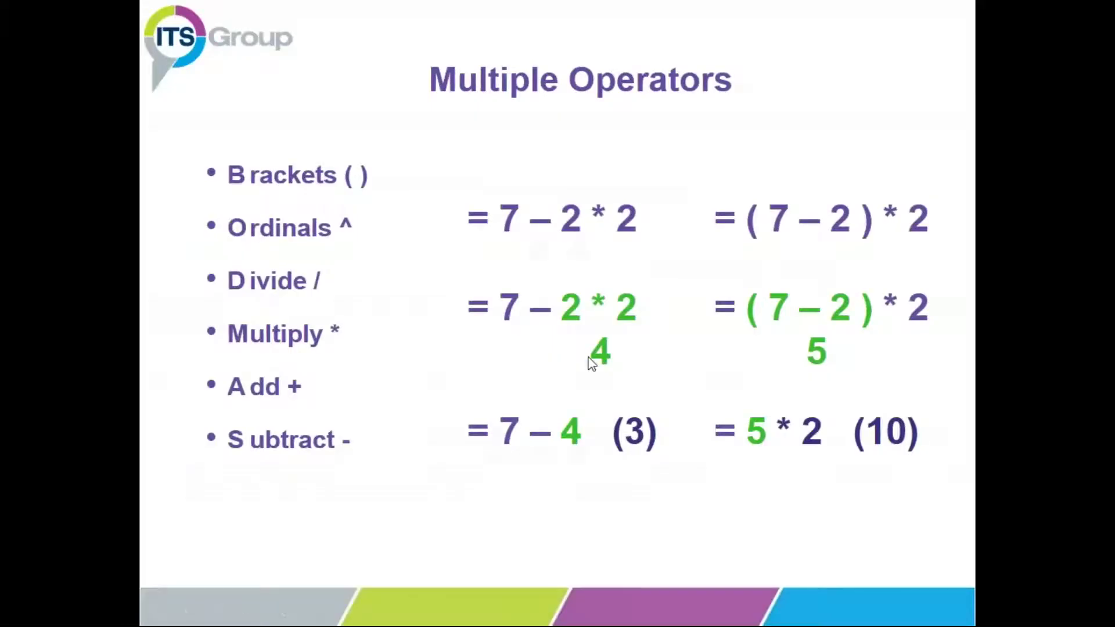
Advance the PowerPoint slide show to the Relative and Absolute slide and switch back to the Excel workbook
{"action": "left_click", "coordinate": [591, 363]}
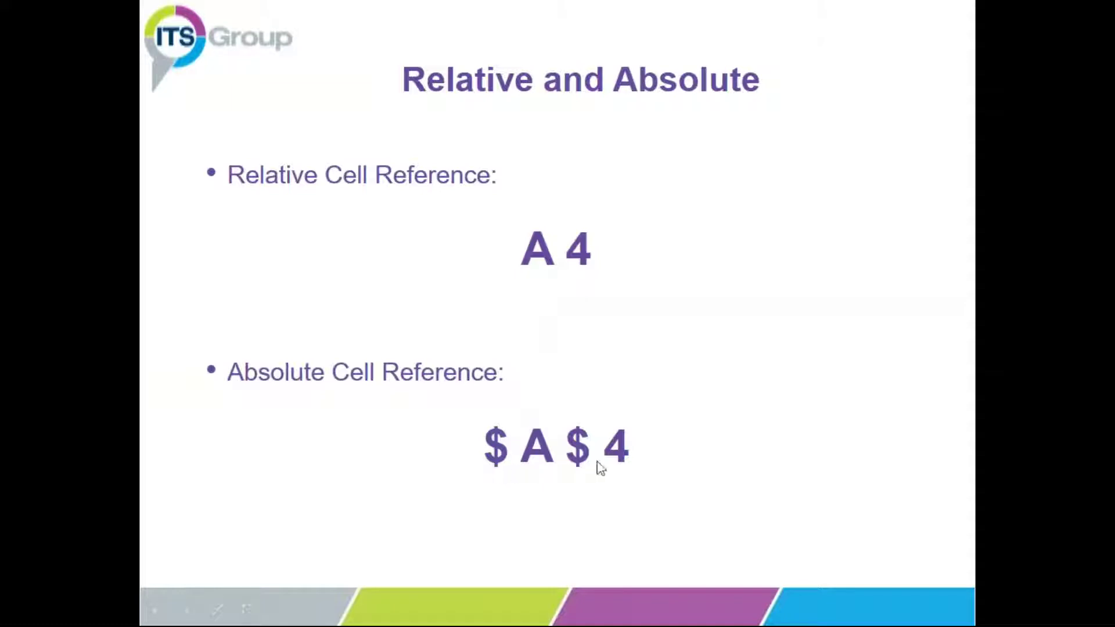
{"action": "key", "text": "alt+Tab"}
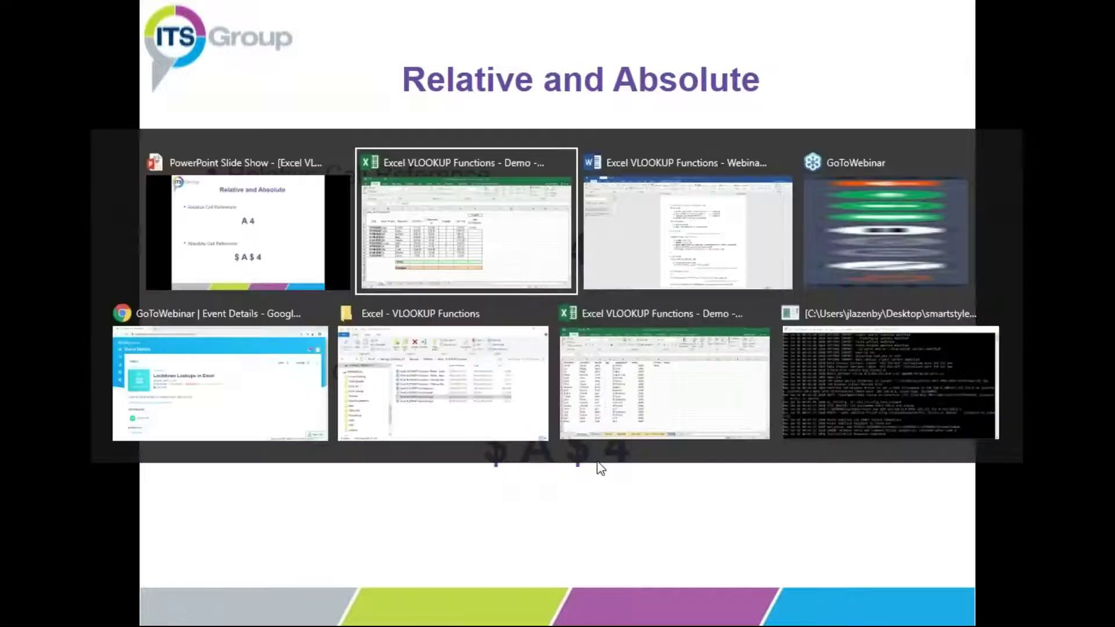
{"action": "left_click", "coordinate": [603, 270]}
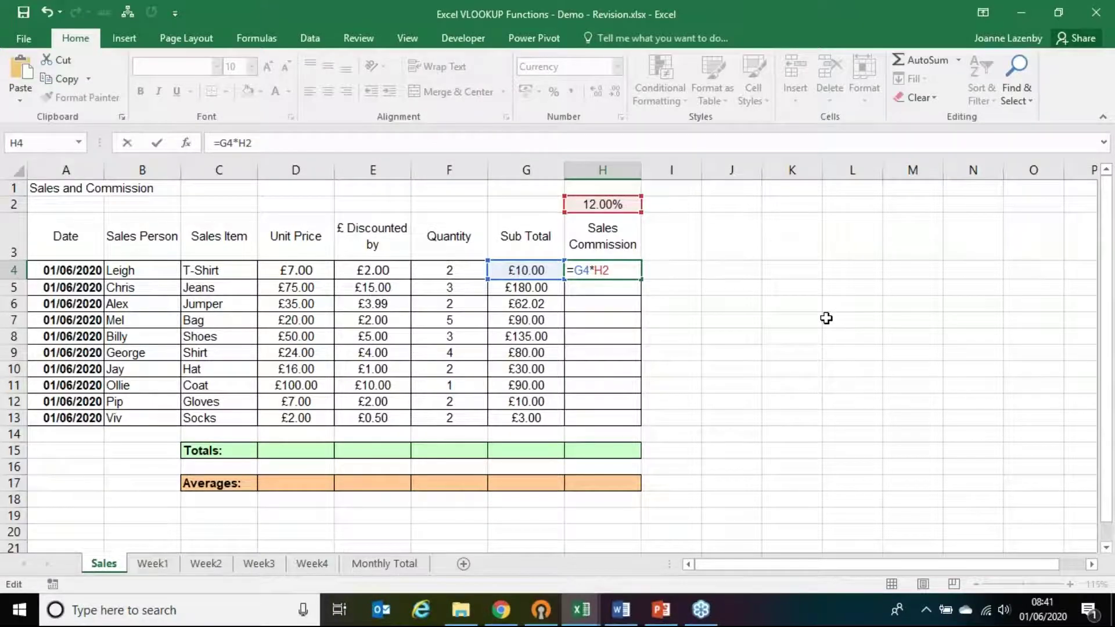
{"action": "type", "text": "$$"}
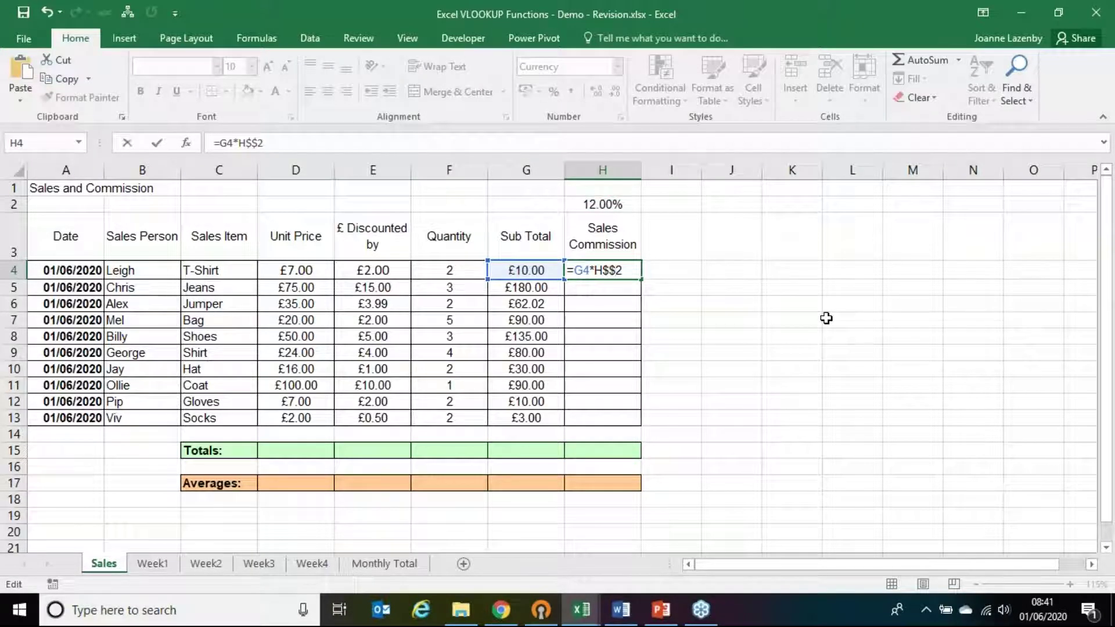
{"action": "key", "text": "BackSpace"}
{"action": "key", "text": "BackSpace"}
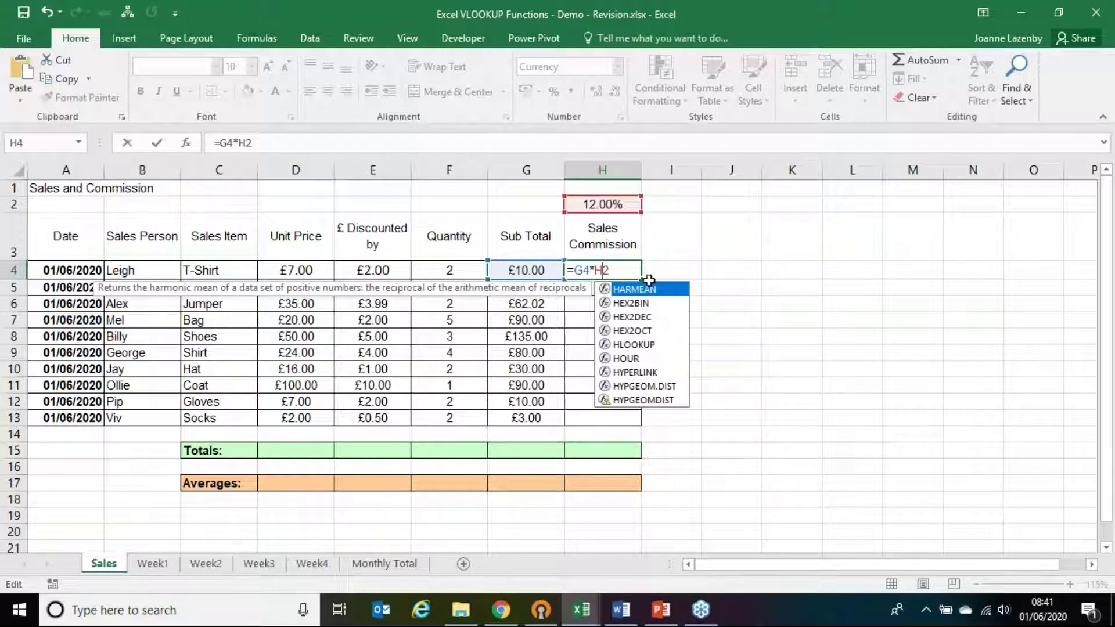
Make the H2 reference absolute in the H4 formula so it reads =G4*$H$2, and enter the formula
{"action": "left_click", "coordinate": [618, 270]}
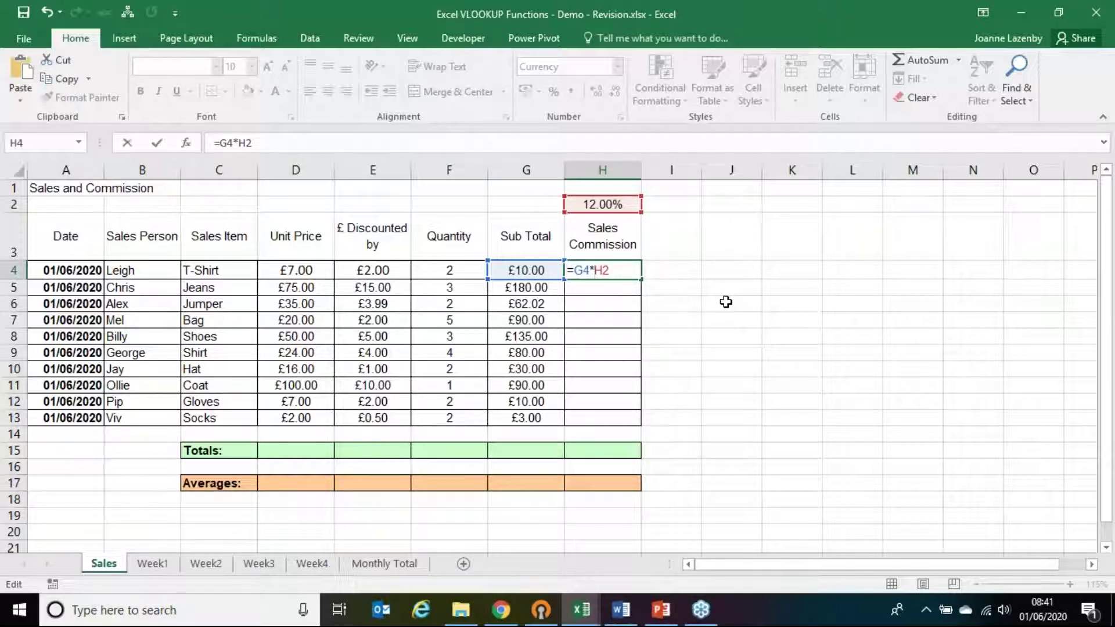
{"action": "key", "text": "Left"}
{"action": "key", "text": "Left"}
{"action": "key", "text": "F4"}
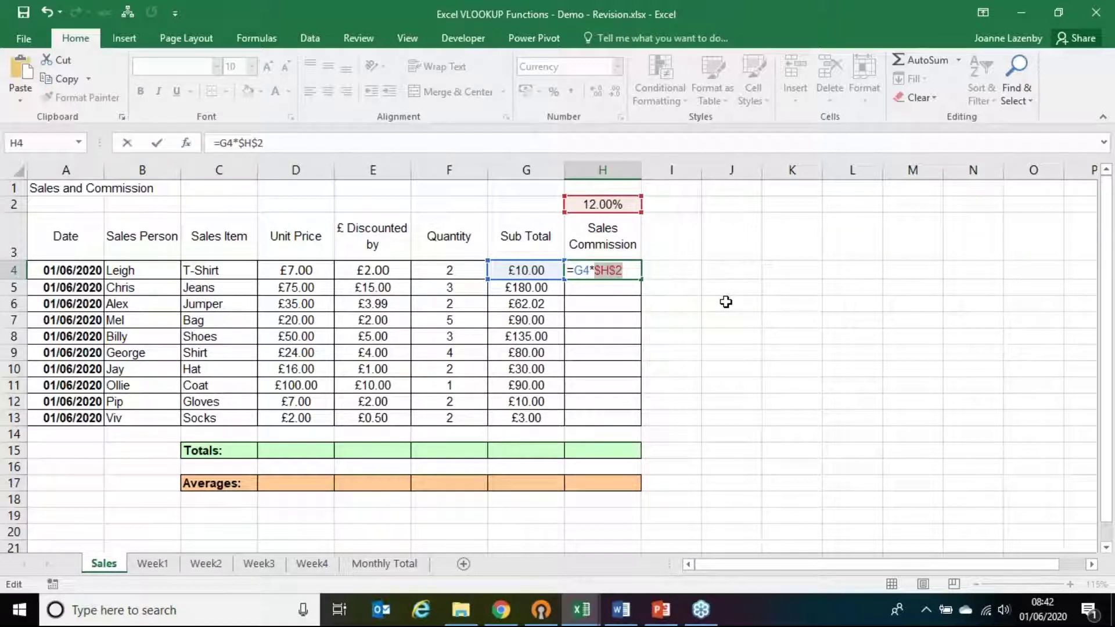
{"action": "key", "text": "Return"}
Fill the Sales Commission formula from H4 down to H13
{"action": "left_click", "coordinate": [628, 270]}
{"action": "left_click_drag", "start_coordinate": [642, 278], "coordinate": [642, 279]}
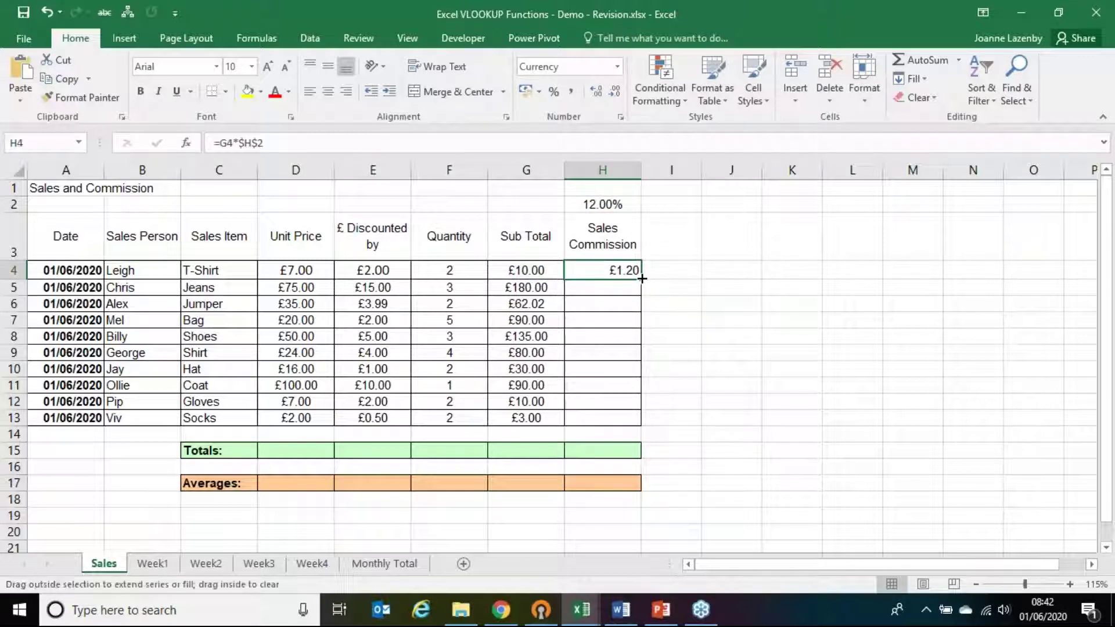
{"action": "double_click", "coordinate": [642, 279]}
Inspect the Sales Commission formulas in H7, H10 and H13, checking the relative and absolute references in each
{"action": "left_click", "coordinate": [623, 320]}
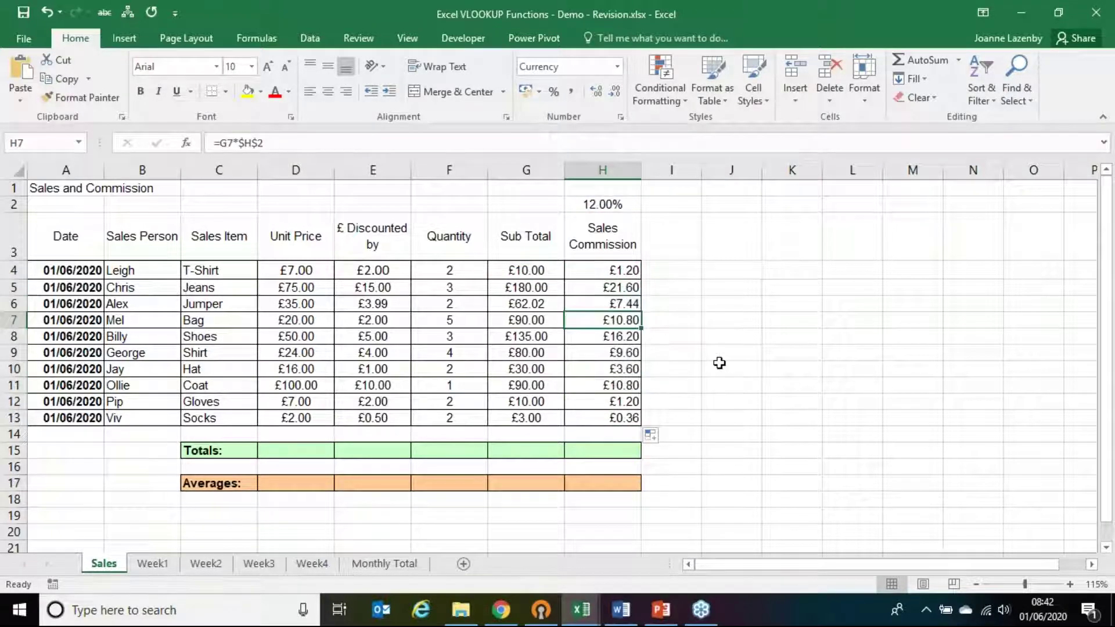
{"action": "double_click", "coordinate": [593, 322]}
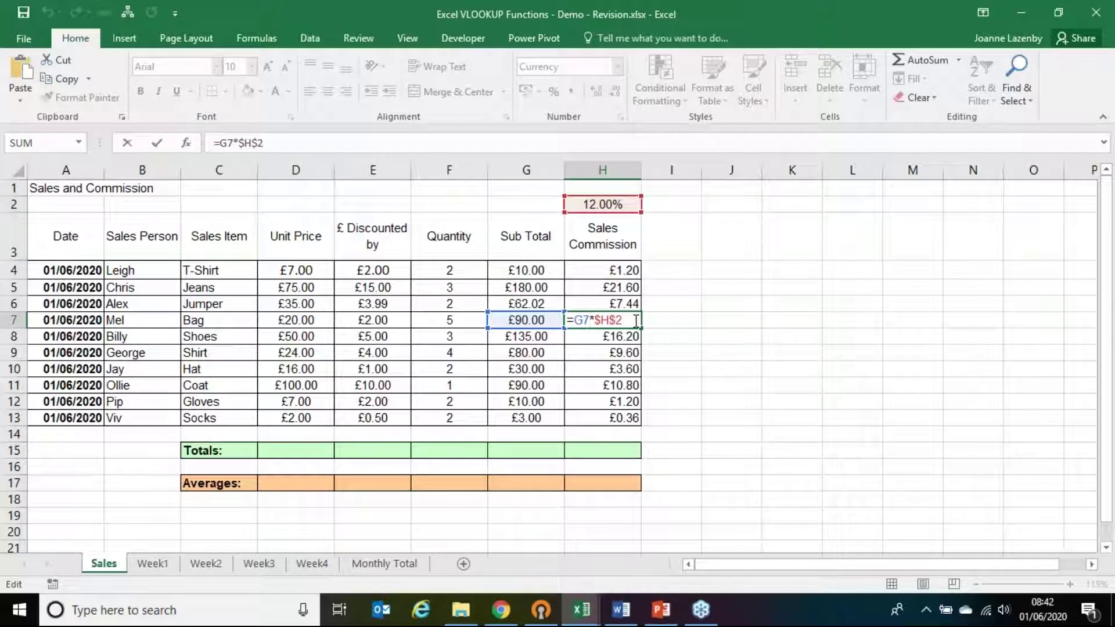
{"action": "key", "text": "Escape"}
{"action": "double_click", "coordinate": [605, 367]}
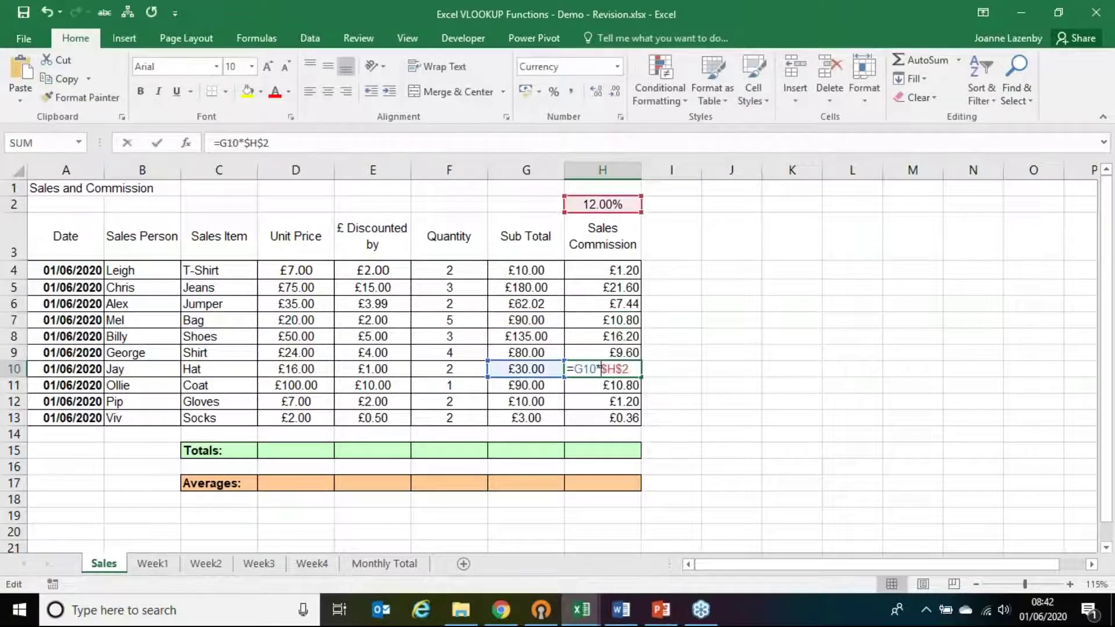
{"action": "key", "text": "Escape"}
{"action": "double_click", "coordinate": [620, 419]}
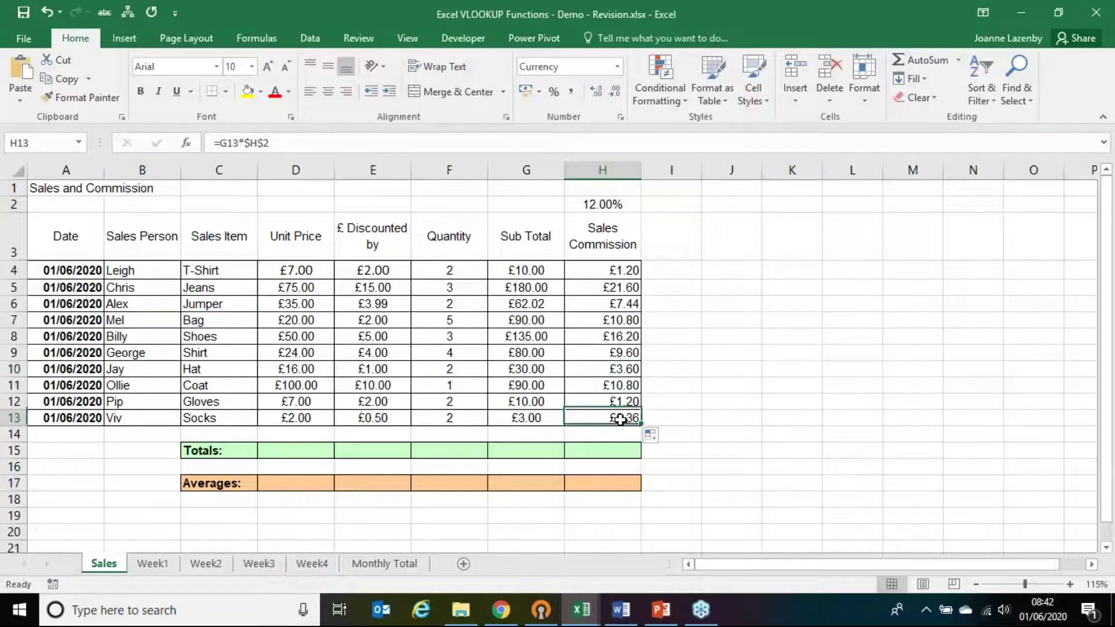
{"action": "key", "text": "Escape"}
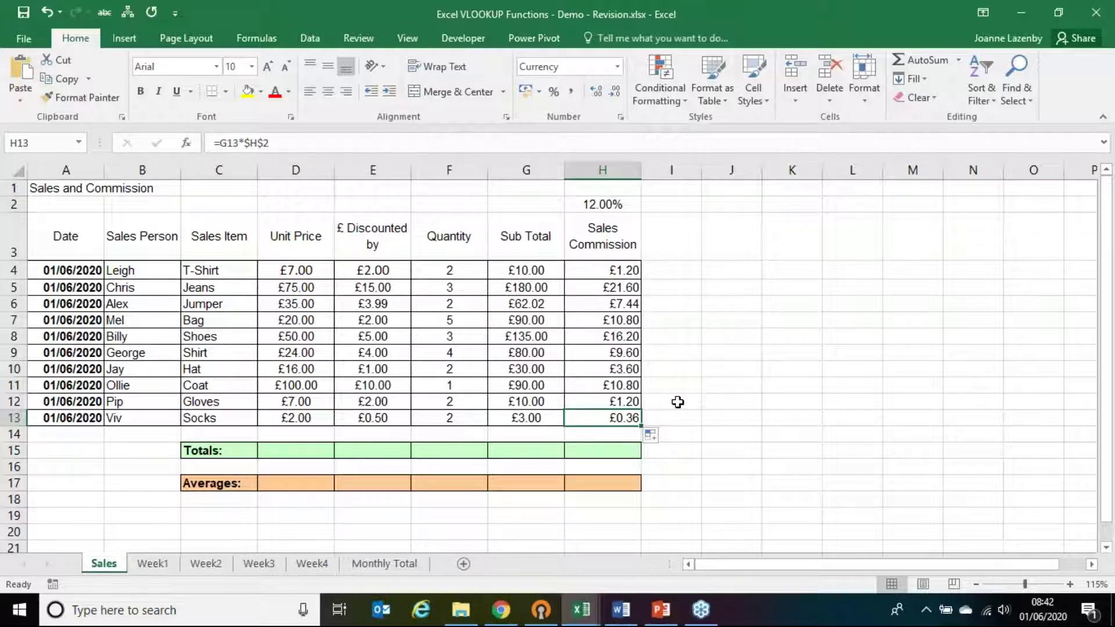
Enter =SUM(D4:D13) in D15 to total the Unit Price column, keeping D15 selected
{"action": "left_click", "coordinate": [324, 454]}
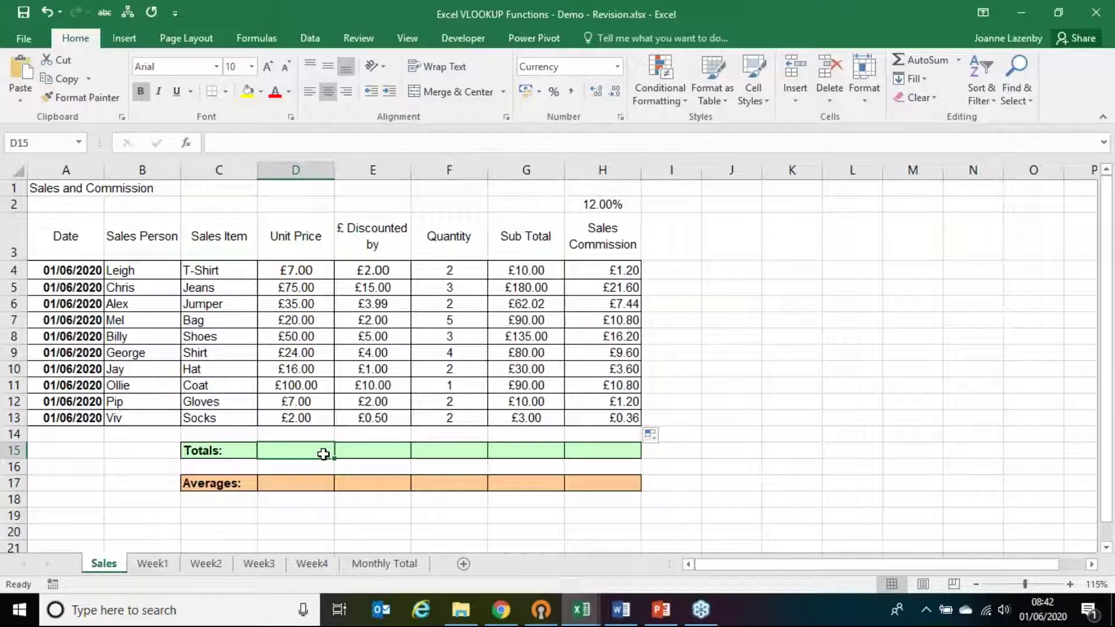
{"action": "type", "text": "=sum"}
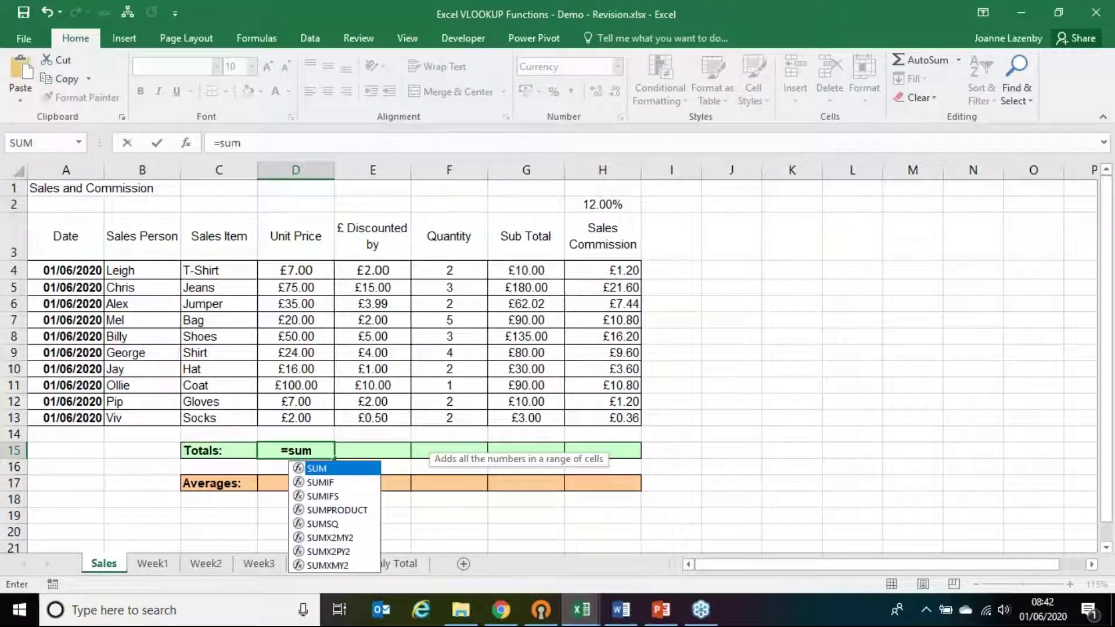
{"action": "type", "text": "("}
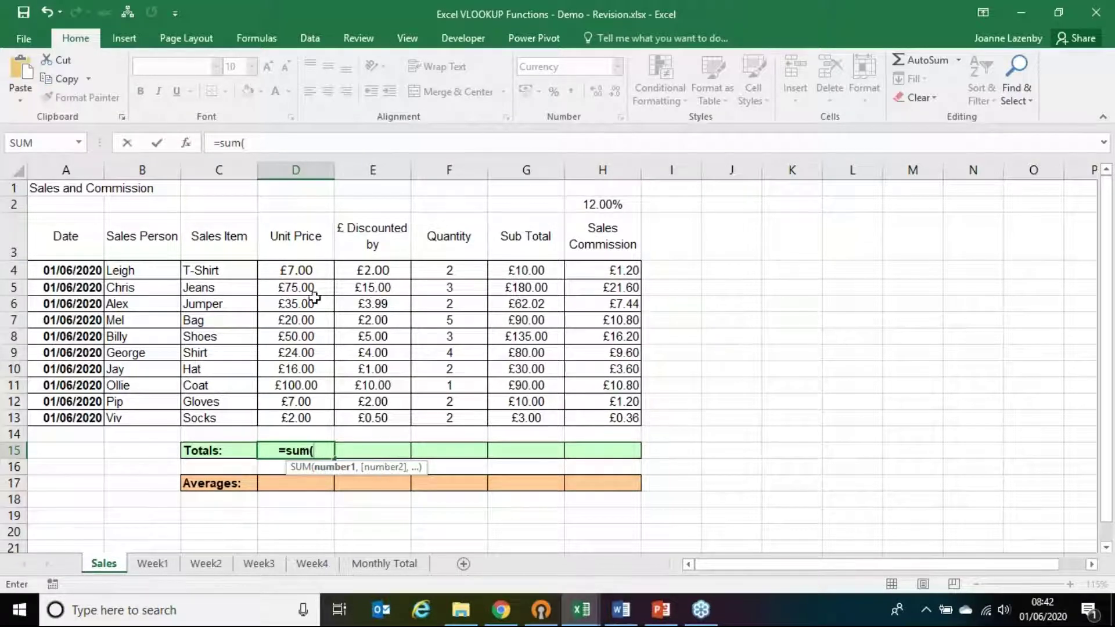
{"action": "left_click_drag", "start_coordinate": [309, 269], "coordinate": [313, 418]}
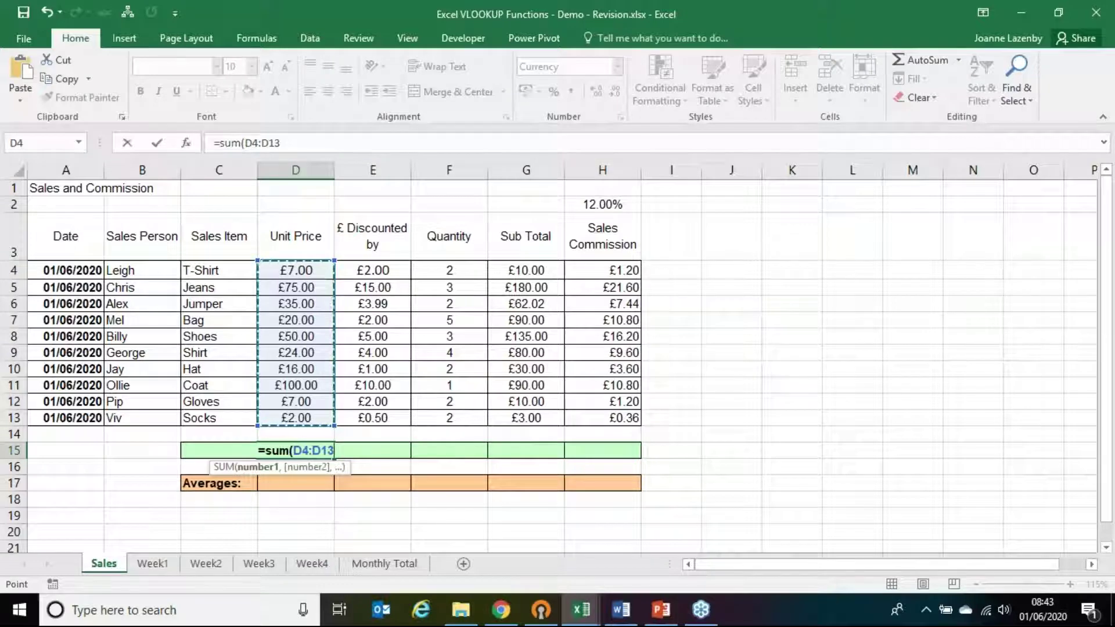
{"action": "type", "text": ")"}
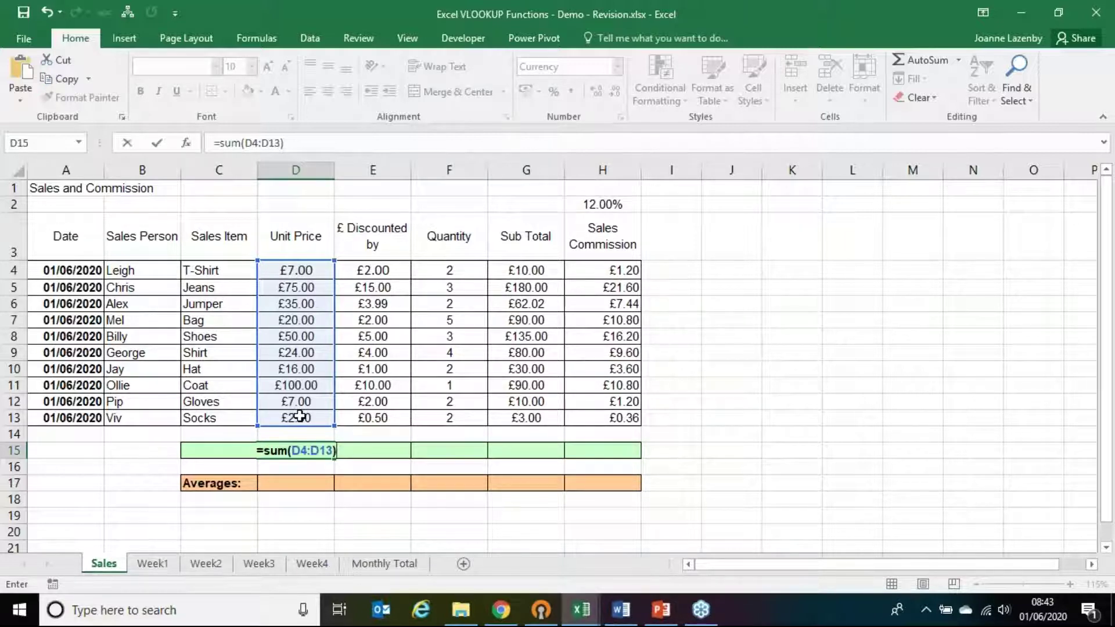
{"action": "key", "text": "ctrl+Return"}
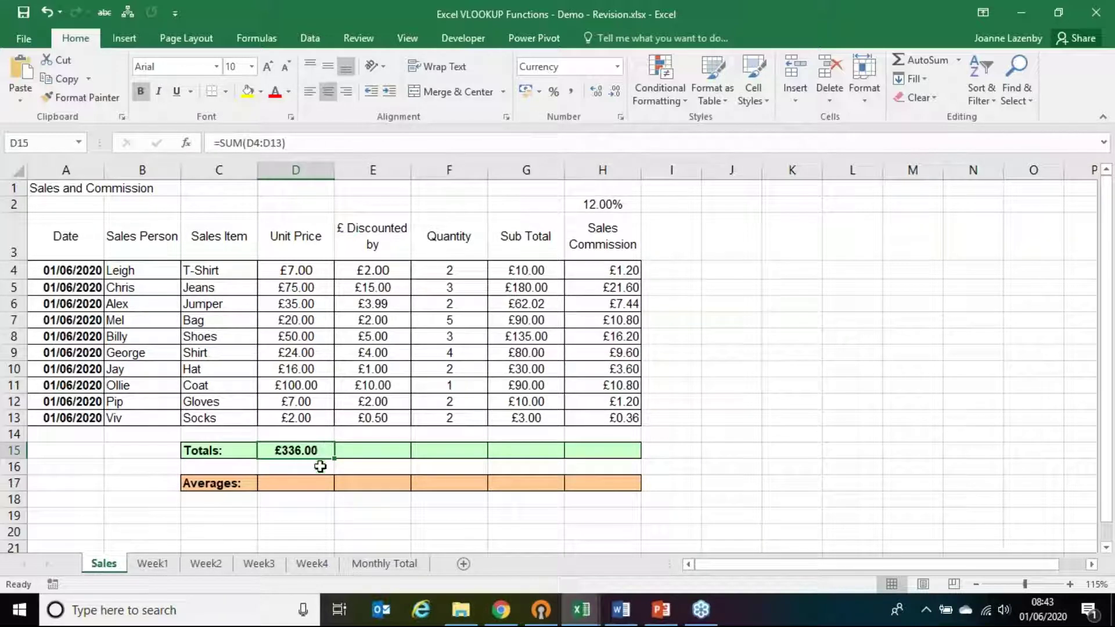
Review the weekly sales tables on the Week1, Week2, Week3 and Week4 sheets
{"action": "left_click", "coordinate": [151, 565]}
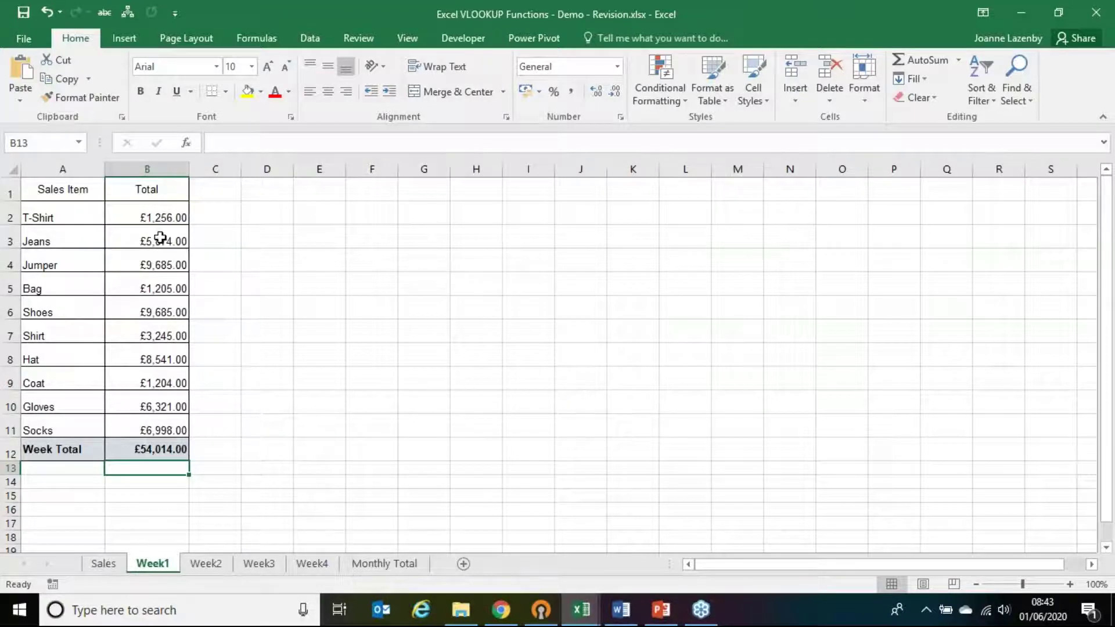
{"action": "left_click", "coordinate": [165, 212]}
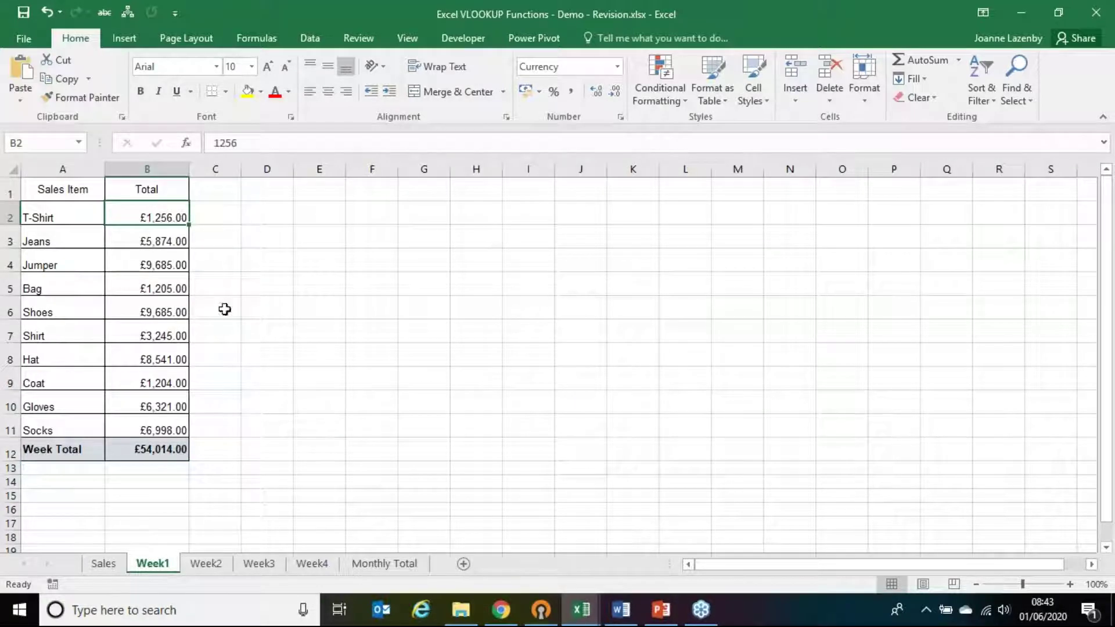
{"action": "left_click", "coordinate": [206, 563]}
{"action": "left_click", "coordinate": [250, 565]}
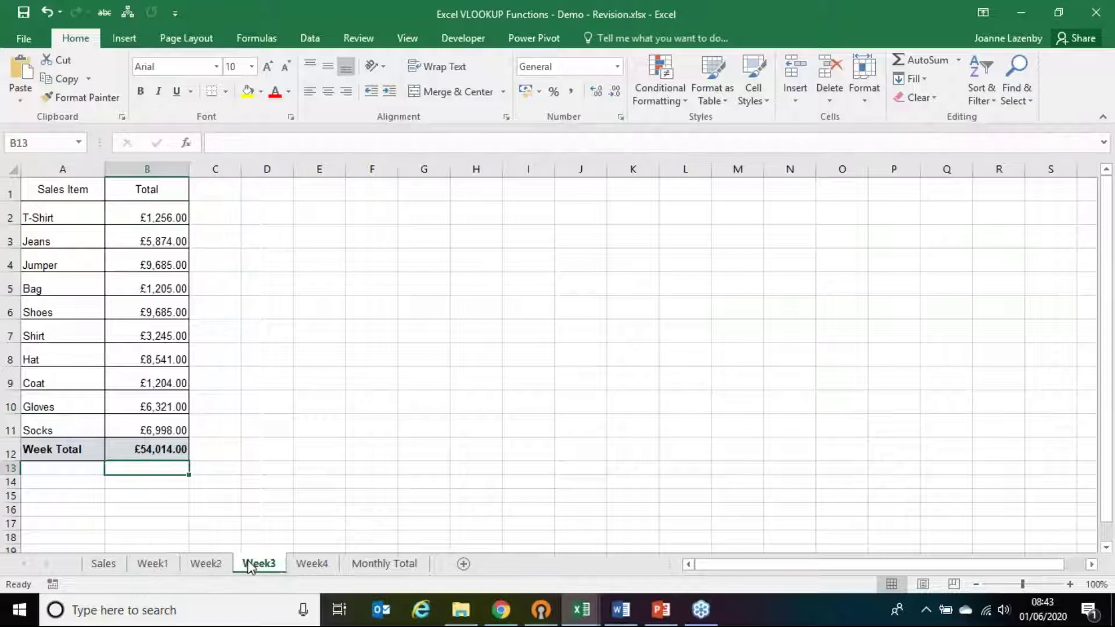
{"action": "left_click", "coordinate": [313, 565]}
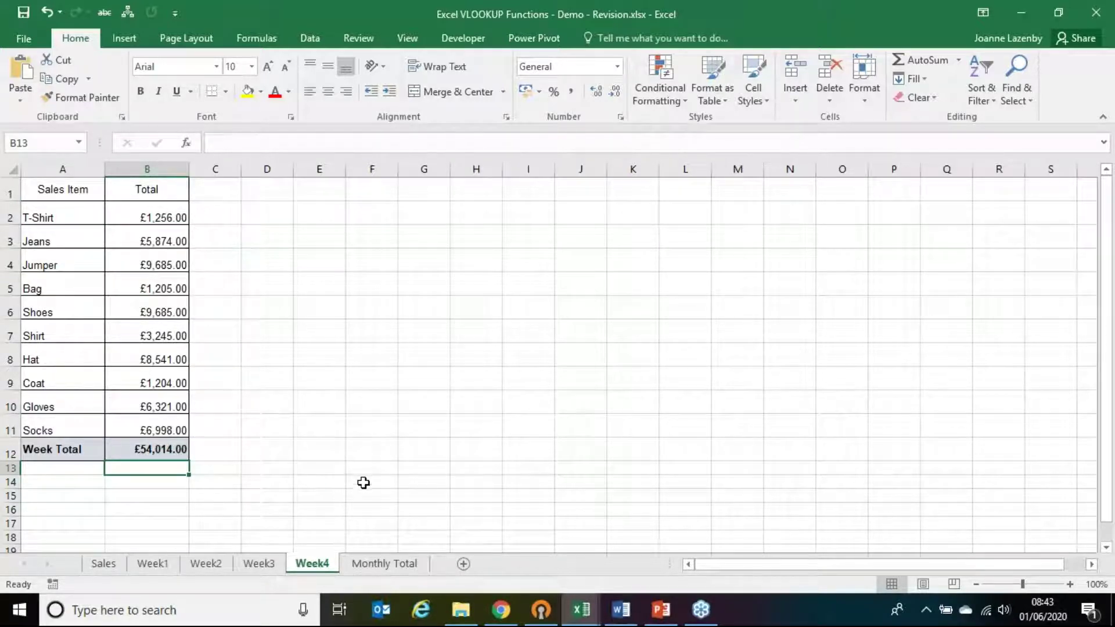
View the Monthly Total sheet, switch to the PowerPoint slide show and advance from Relative and Absolute to the Functions slide
{"action": "left_click", "coordinate": [399, 569]}
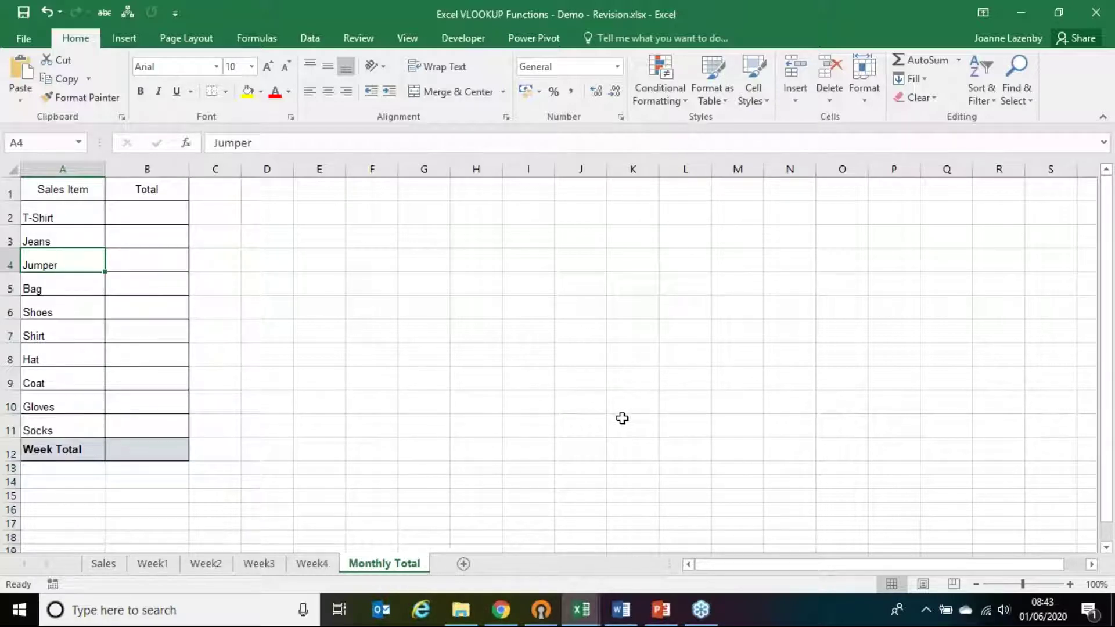
{"action": "key", "text": "alt+Tab"}
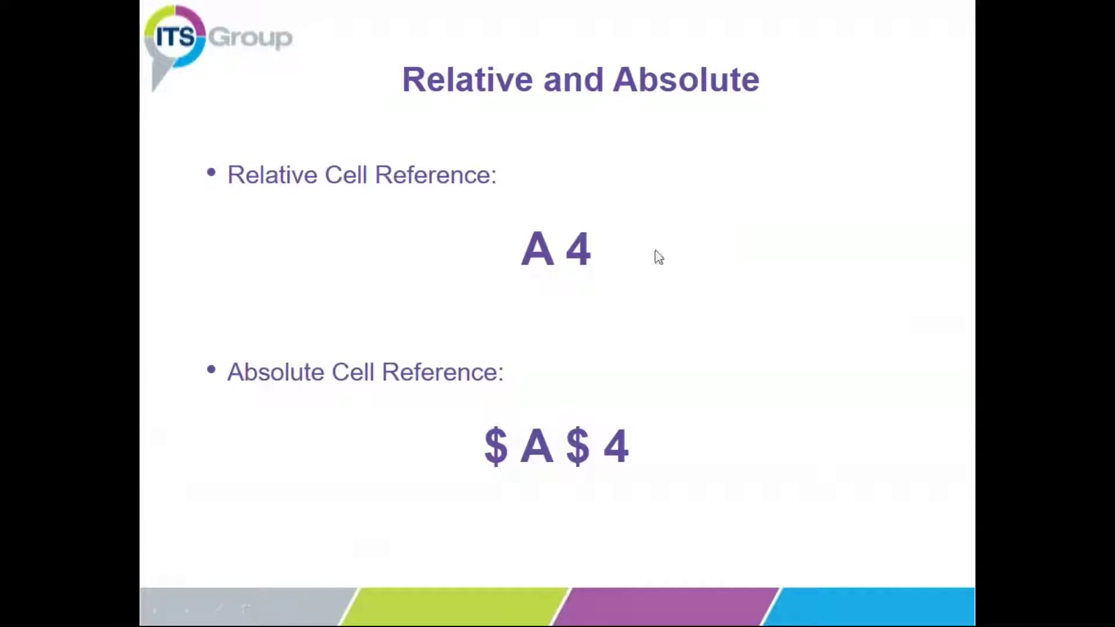
{"action": "left_click", "coordinate": [651, 361]}
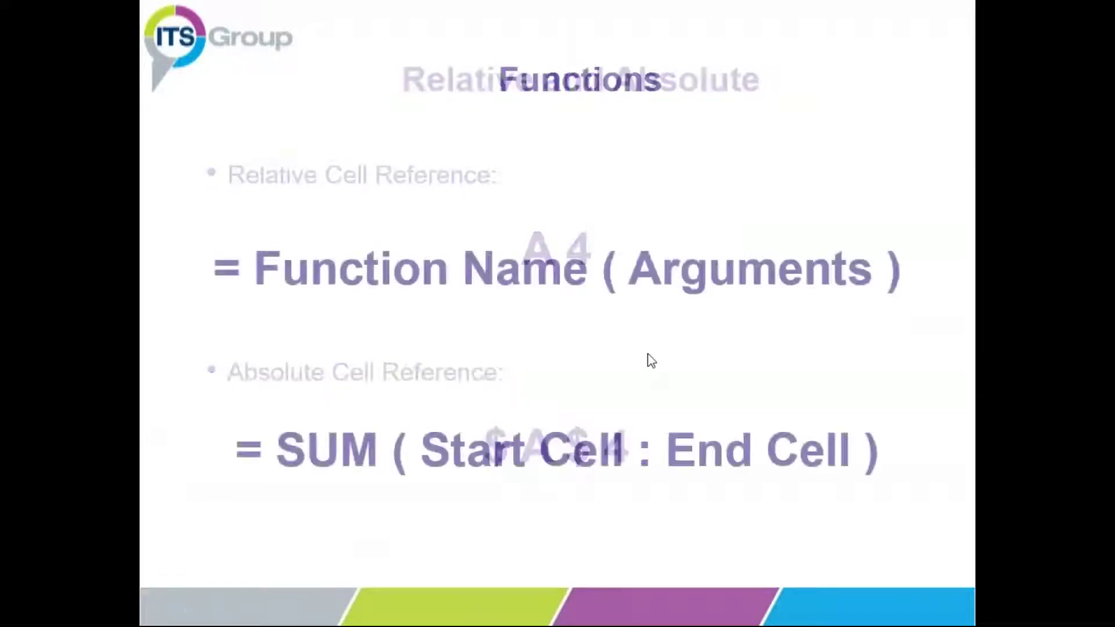
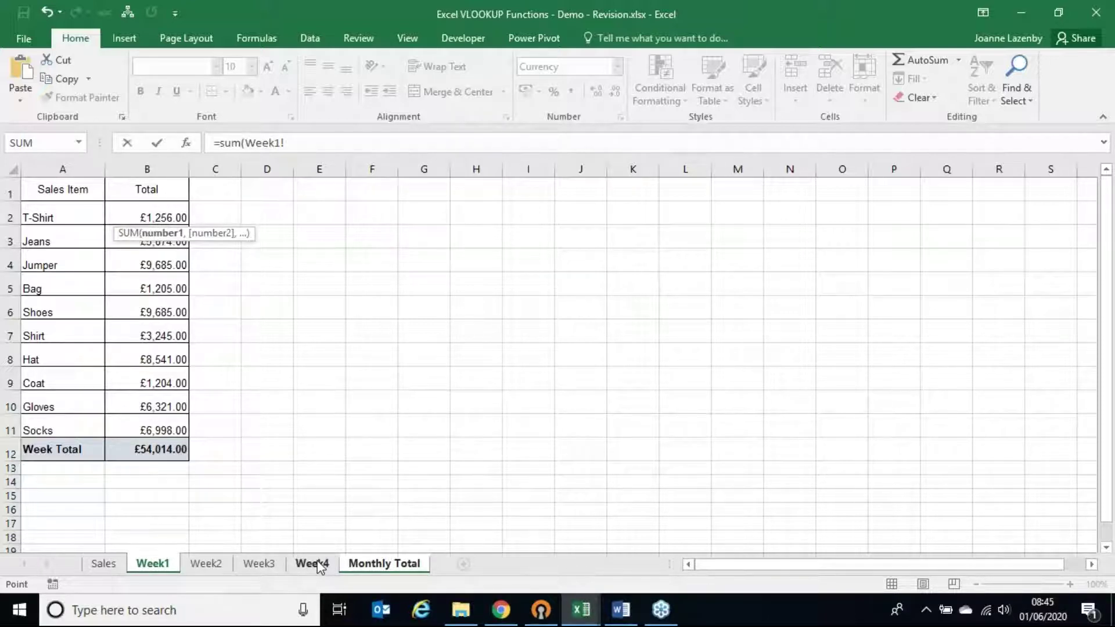
Complete the T-Shirt total in B2 of Monthly Total as =SUM(Week1:Week4!B2), adding the same cell across all four weekly sheets
{"action": "left_click", "coordinate": [319, 565], "text": "shift"}
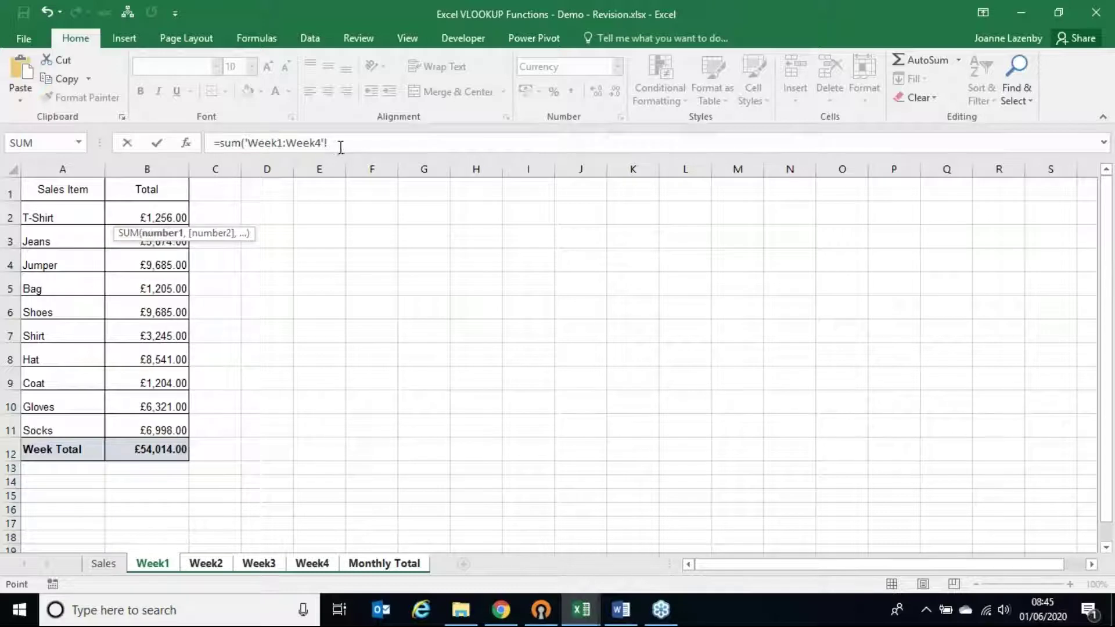
{"action": "left_click", "coordinate": [162, 212]}
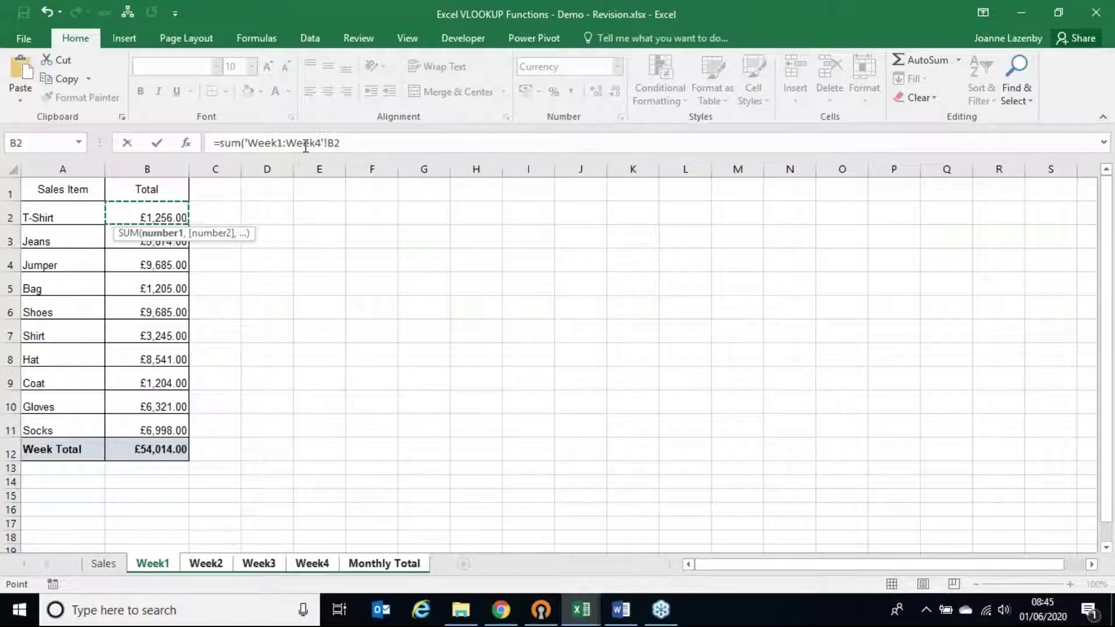
{"action": "left_click", "coordinate": [353, 142]}
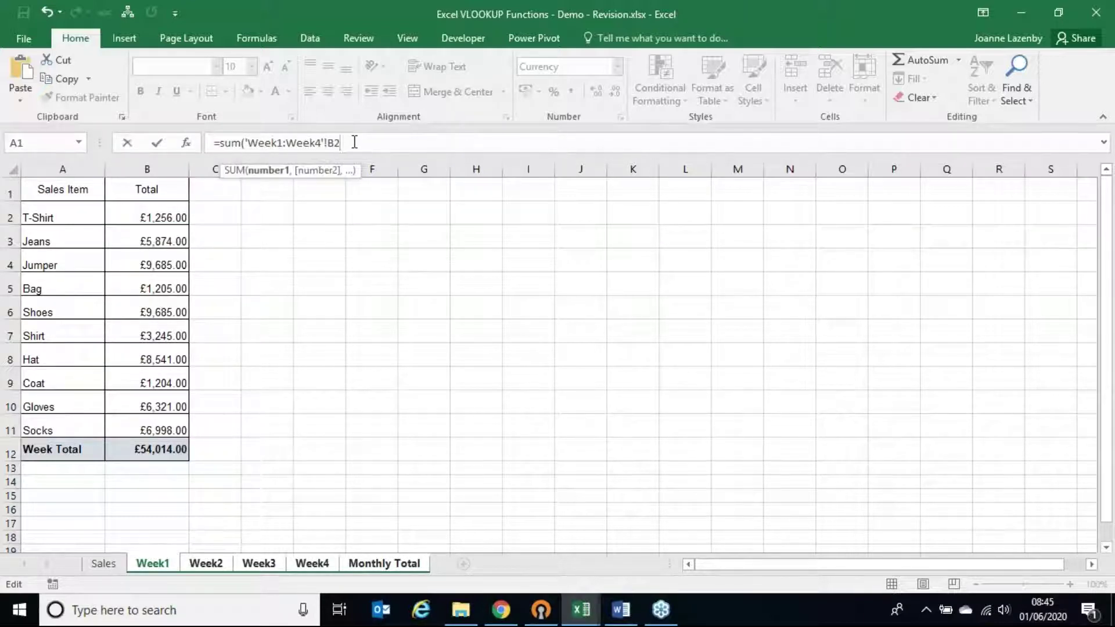
{"action": "type", "text": ")"}
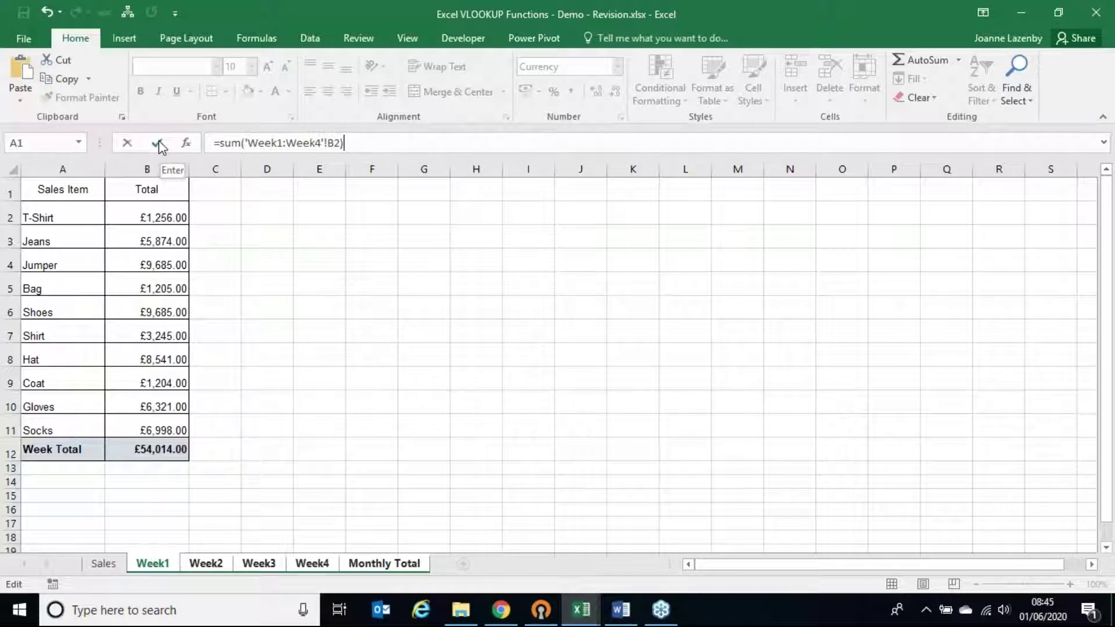
{"action": "key", "text": "Return"}
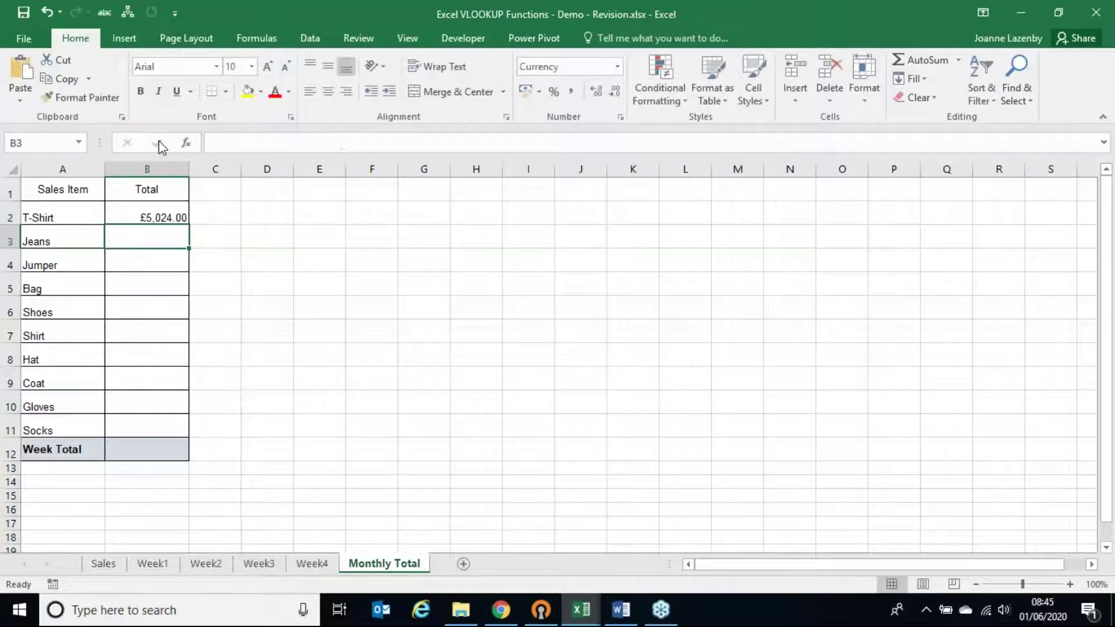
Fill the cross-sheet SUM formula from B2 down to B12 and check the copied formulas in B6 and B4
{"action": "left_click", "coordinate": [150, 216]}
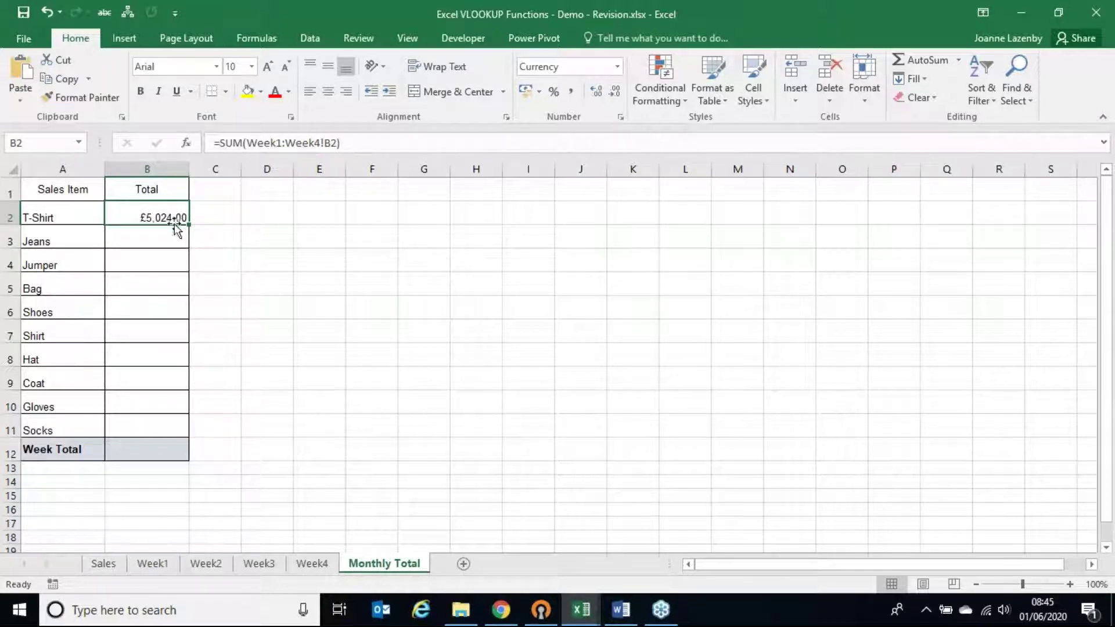
{"action": "left_click_drag", "start_coordinate": [189, 224], "coordinate": [162, 466]}
{"action": "left_click", "coordinate": [127, 298]}
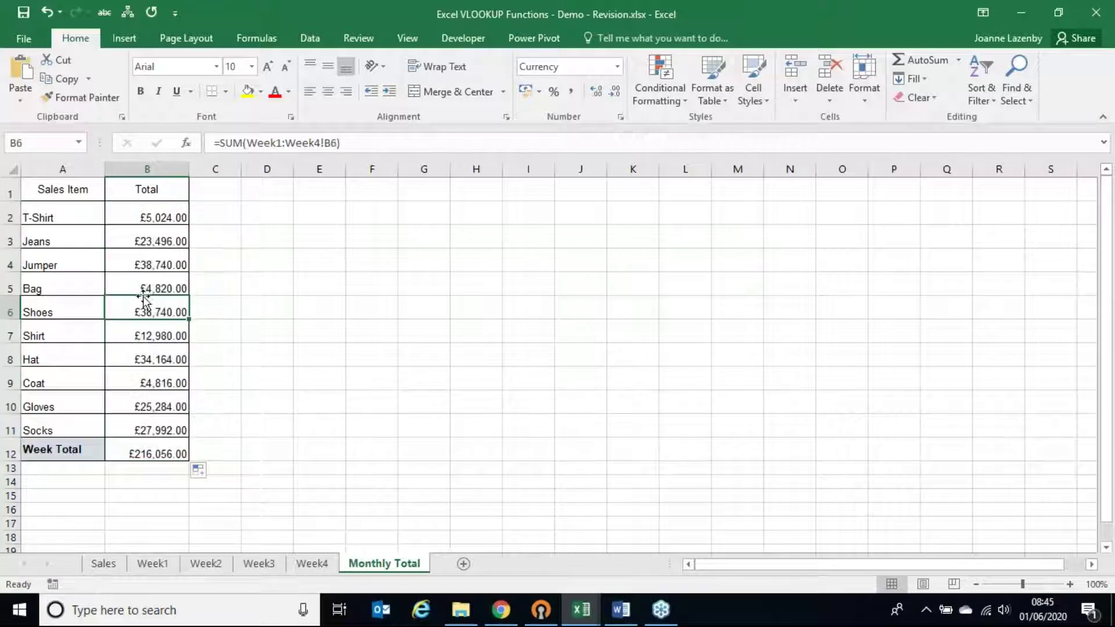
{"action": "left_click", "coordinate": [156, 263]}
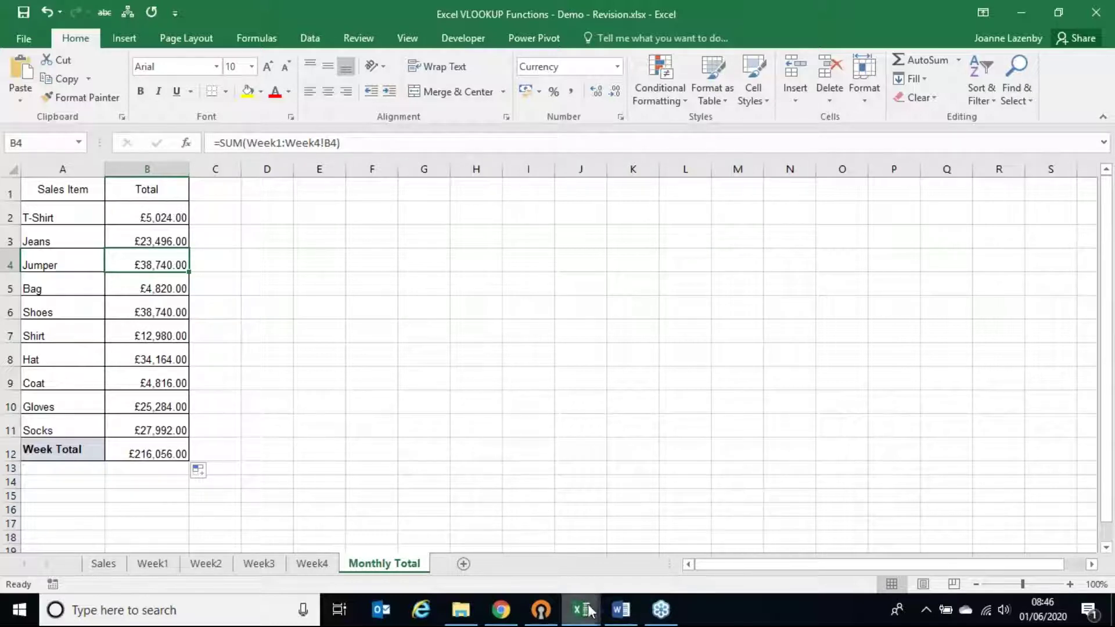
Switch to the Lookups workbook, open its Companies sheet and autofit all column widths to their contents
{"action": "mouse_move", "coordinate": [588, 612]}
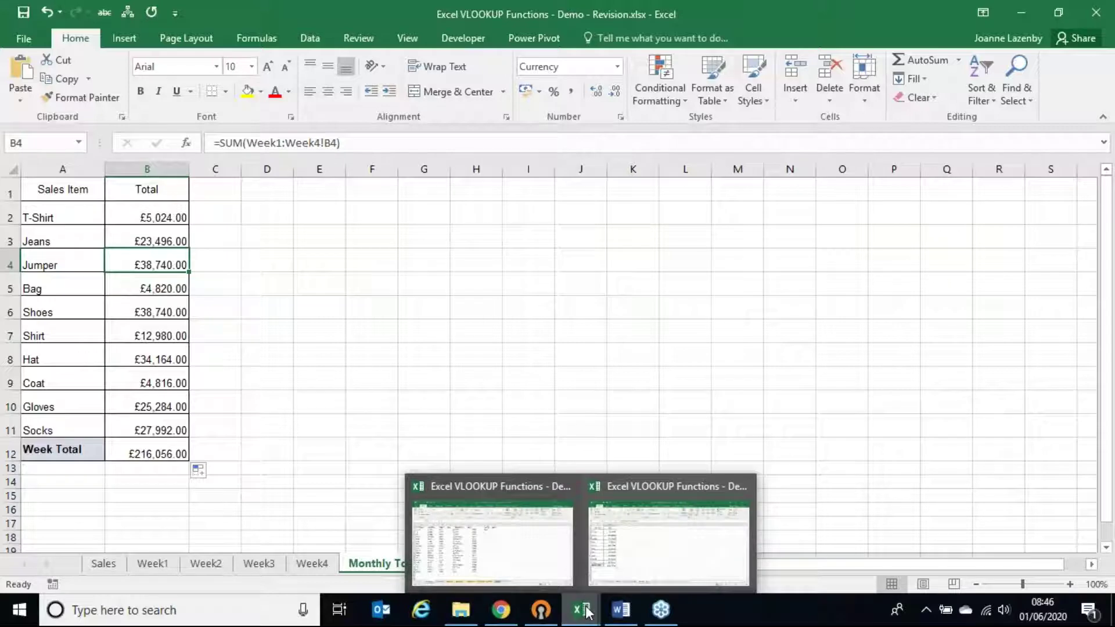
{"action": "left_click", "coordinate": [510, 537]}
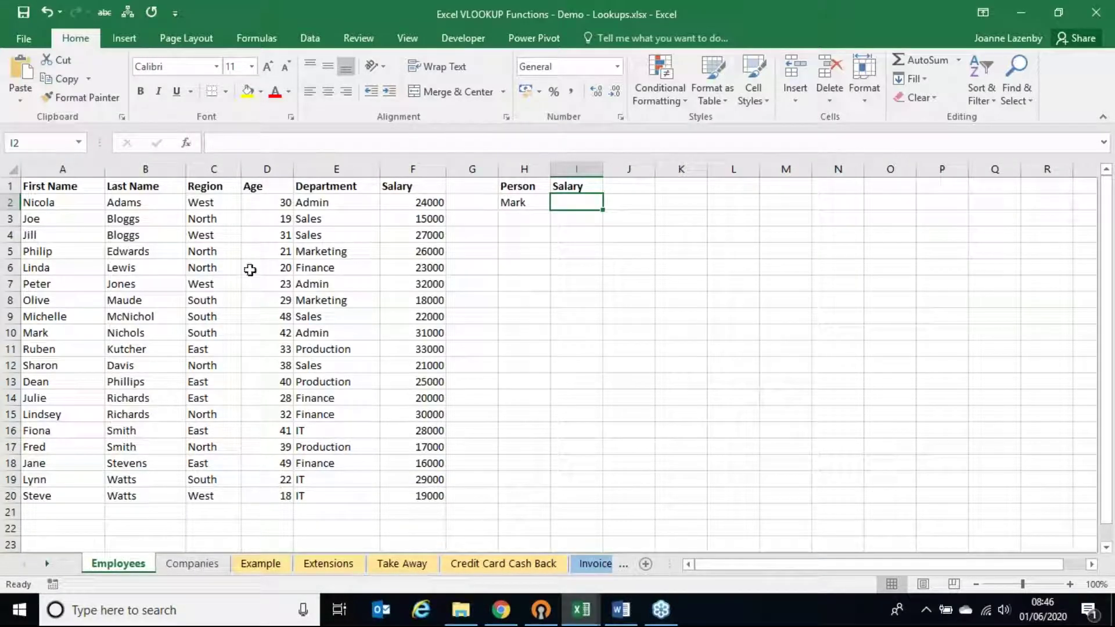
{"action": "left_click", "coordinate": [192, 566]}
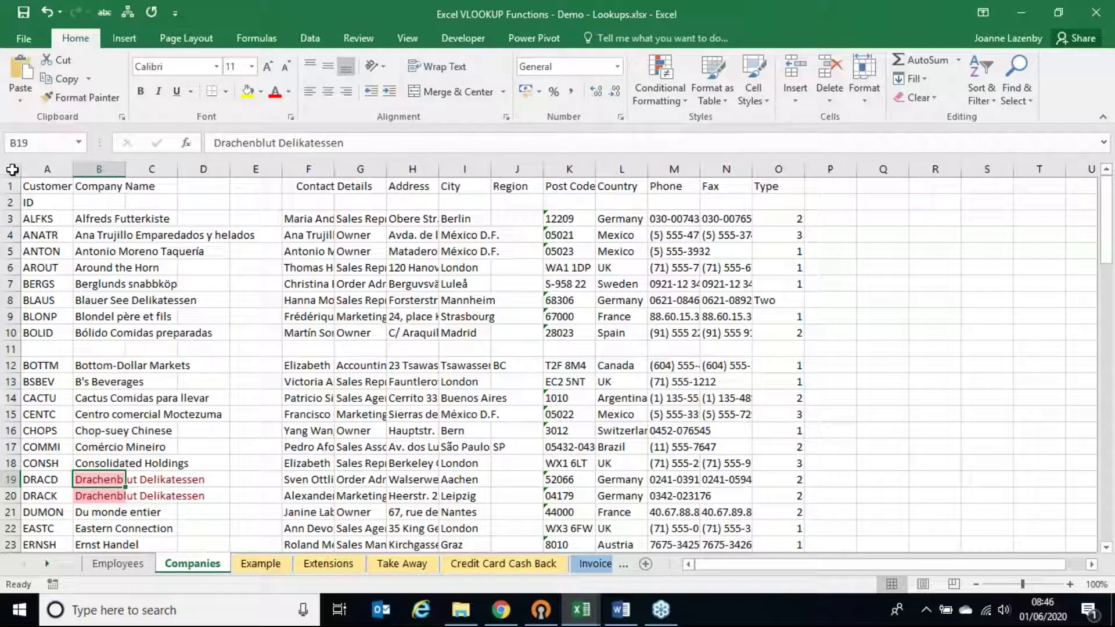
{"action": "left_click", "coordinate": [12, 169]}
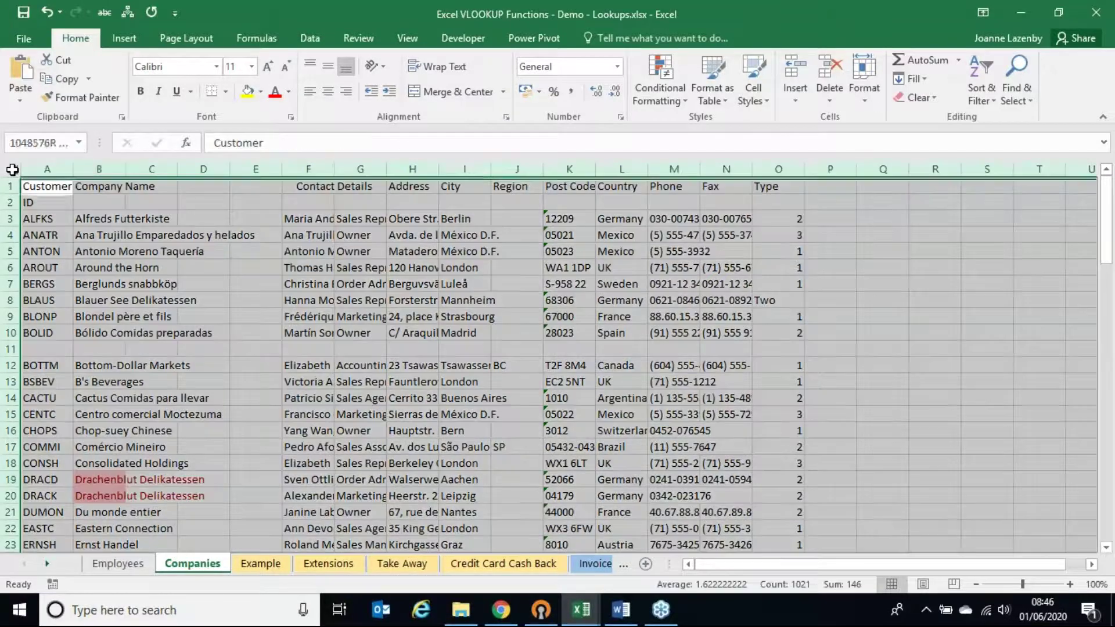
{"action": "double_click", "coordinate": [125, 169]}
{"action": "left_click", "coordinate": [141, 204]}
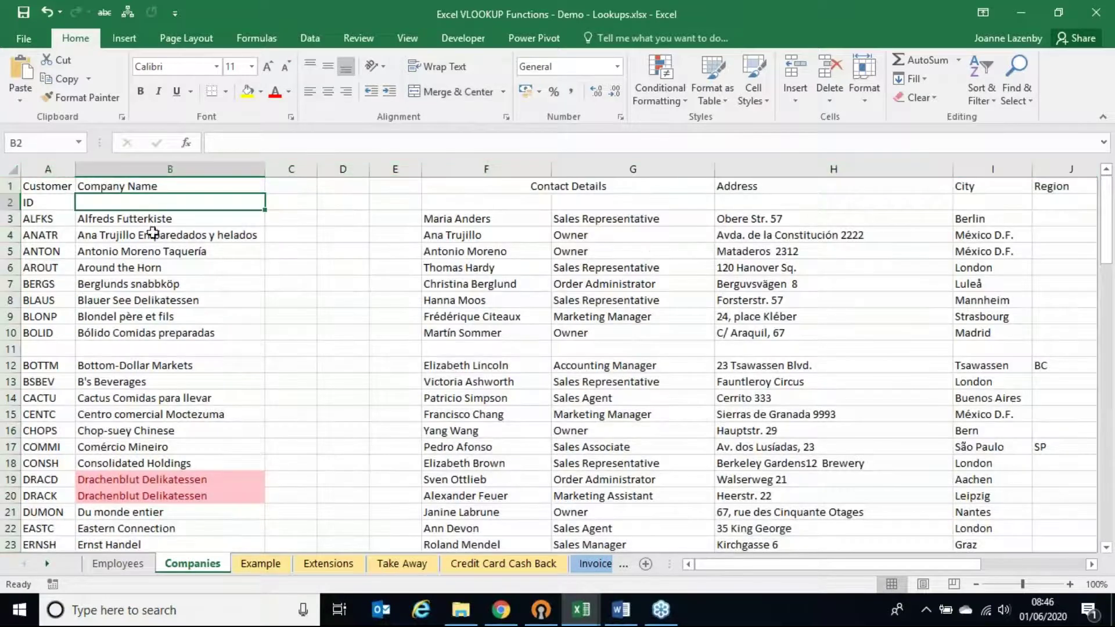
Delete the blank columns C to E that separate the company names from the contact details
{"action": "left_click", "coordinate": [158, 219]}
{"action": "left_click_drag", "start_coordinate": [291, 169], "coordinate": [487, 169]}
{"action": "left_click", "coordinate": [186, 219]}
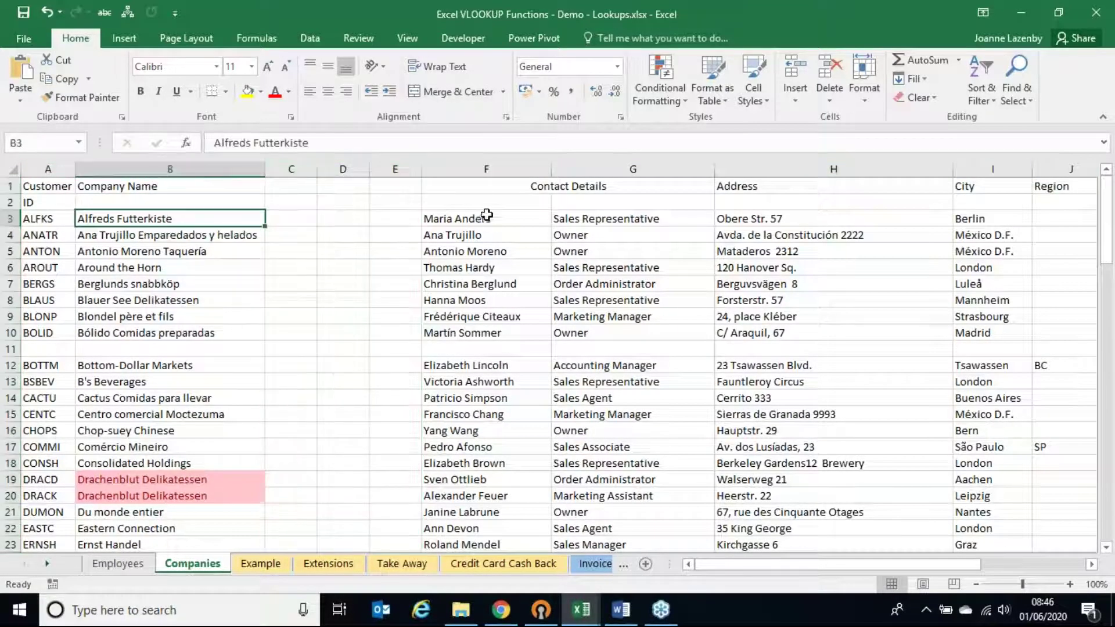
{"action": "left_click", "coordinate": [478, 215]}
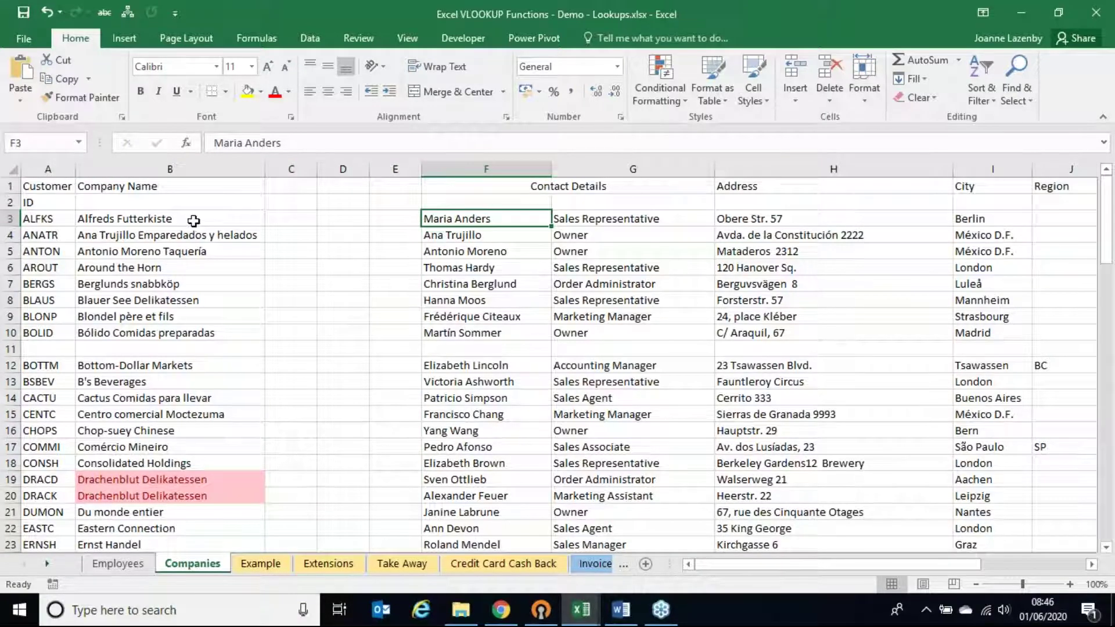
{"action": "left_click_drag", "start_coordinate": [193, 222], "coordinate": [47, 334]}
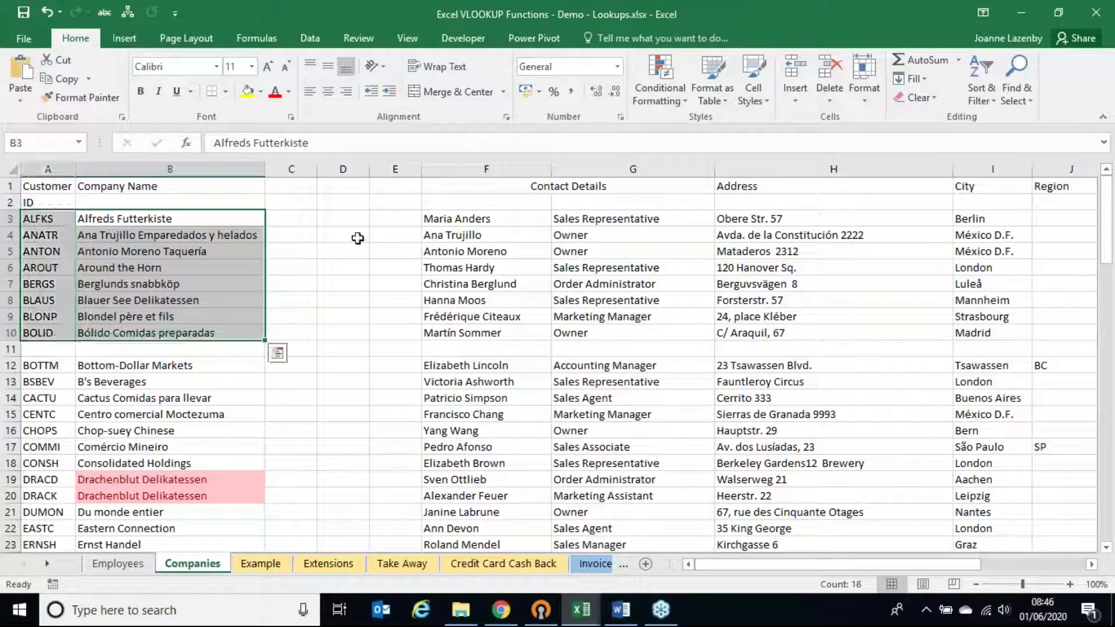
{"action": "left_click_drag", "start_coordinate": [452, 216], "coordinate": [673, 334]}
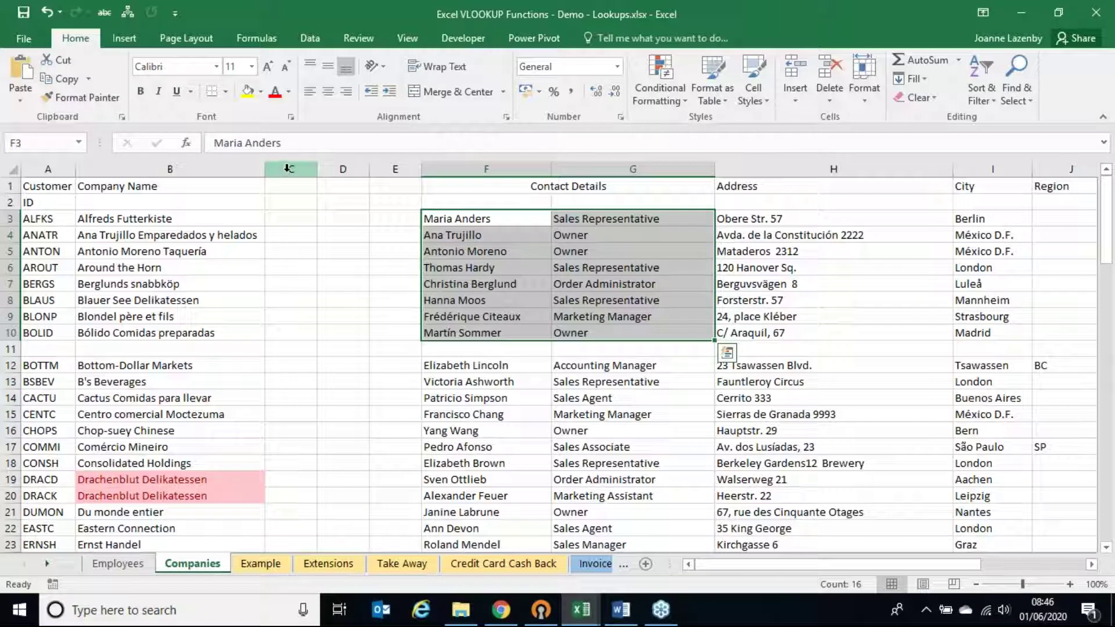
{"action": "left_click_drag", "start_coordinate": [288, 169], "coordinate": [395, 168]}
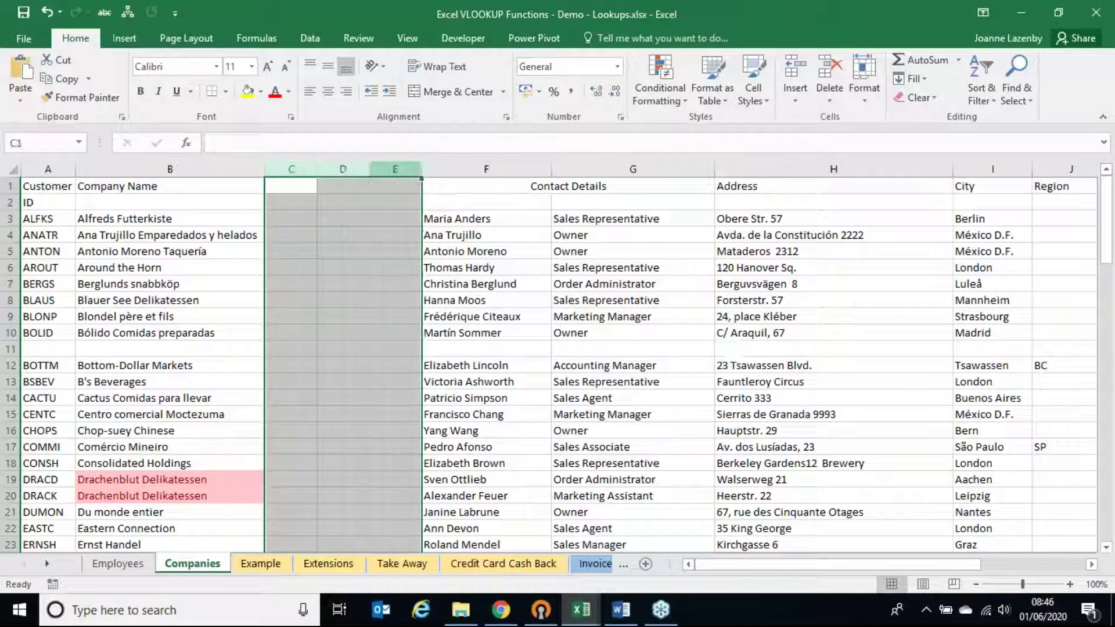
{"action": "right_click", "coordinate": [393, 169]}
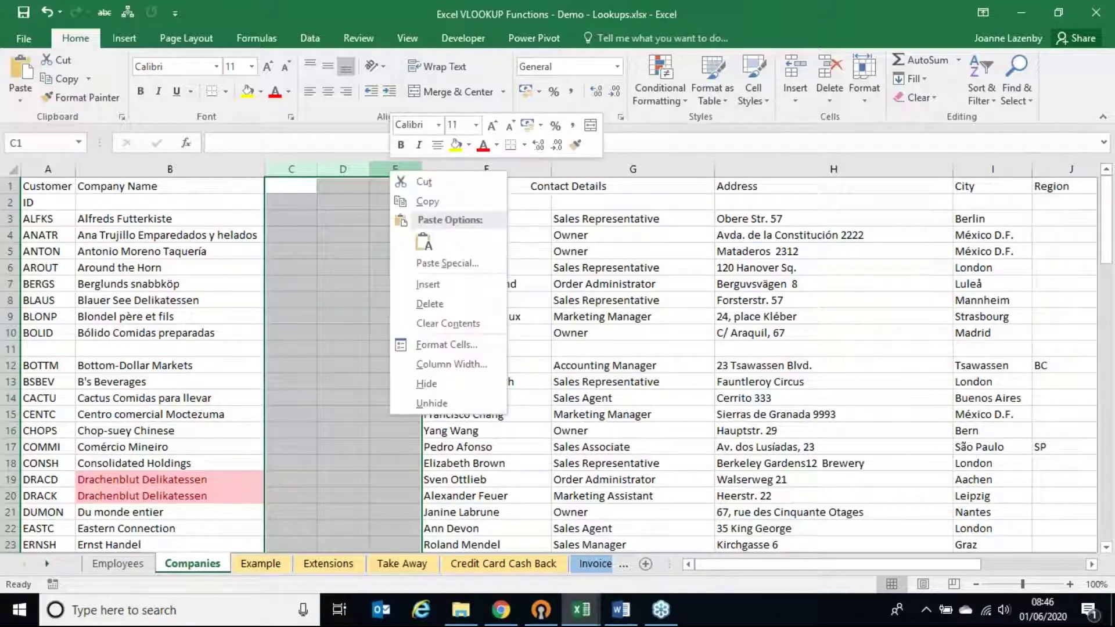
{"action": "left_click", "coordinate": [430, 305]}
{"action": "left_click", "coordinate": [431, 300]}
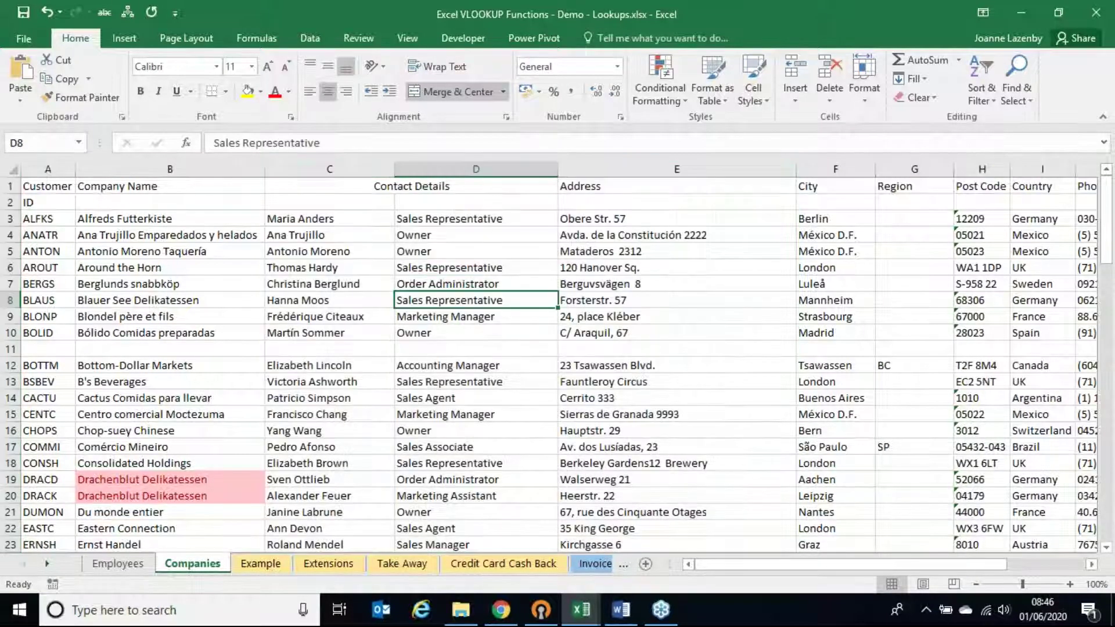
Delete the blank row 11 that splits the company records between BOLID and BOTTM
{"action": "left_click", "coordinate": [10, 349]}
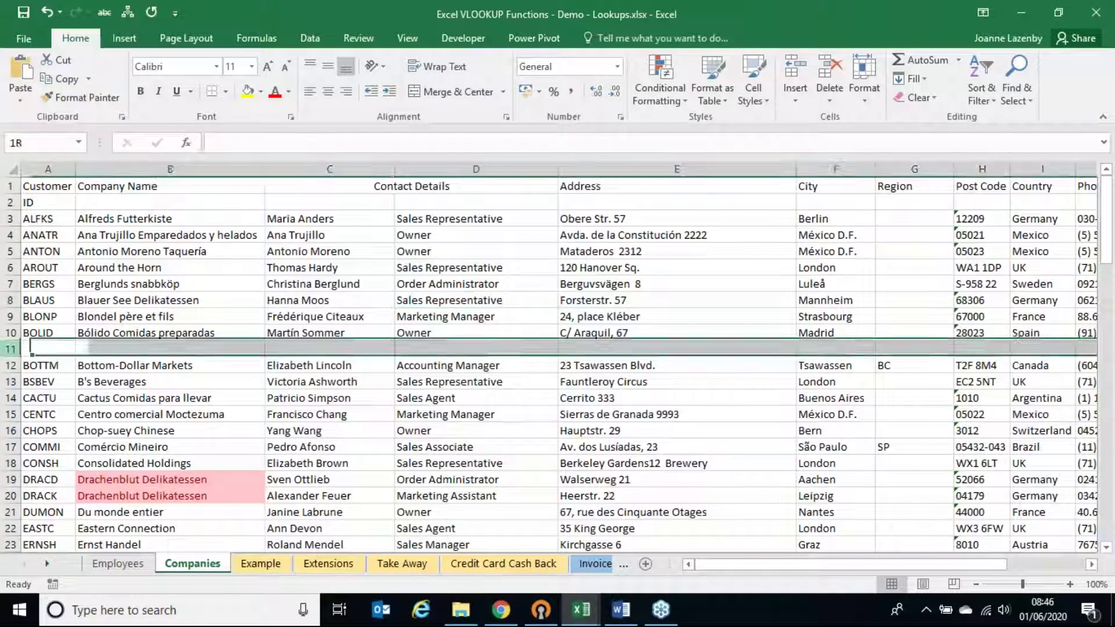
{"action": "left_click_drag", "start_coordinate": [41, 333], "coordinate": [310, 220]}
{"action": "left_click", "coordinate": [71, 365]}
{"action": "left_click_drag", "start_coordinate": [84, 367], "coordinate": [456, 494]}
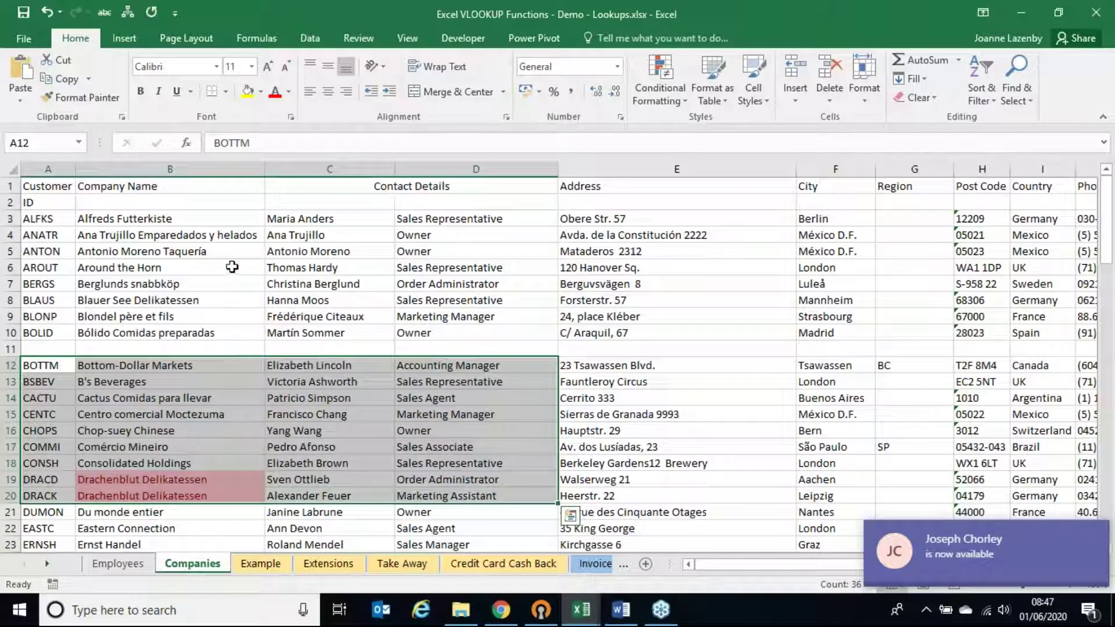
{"action": "left_click", "coordinate": [11, 349]}
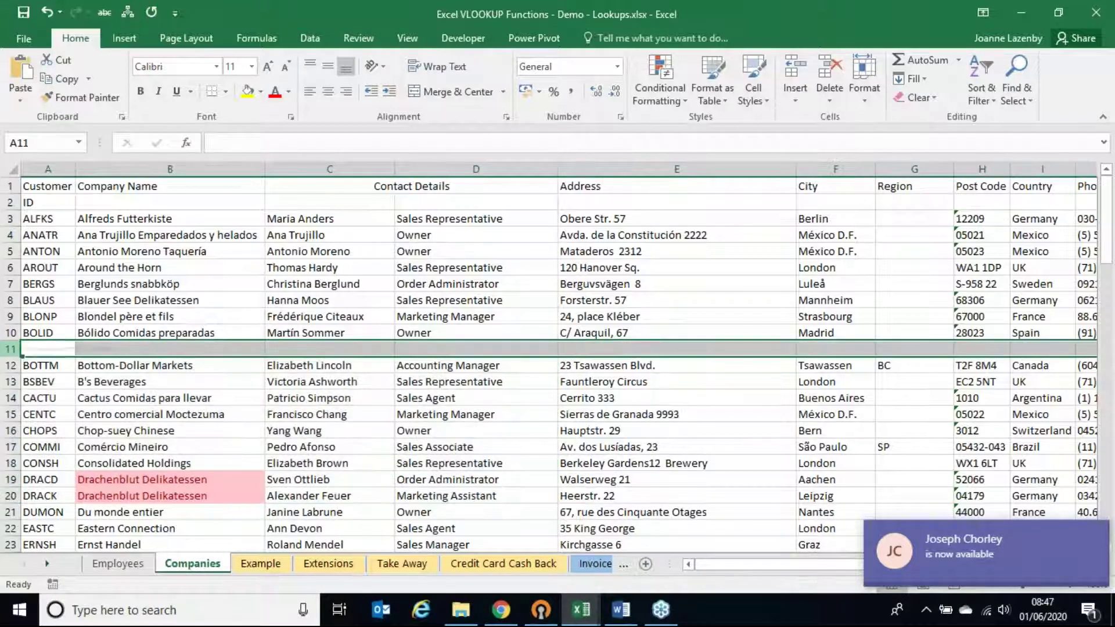
{"action": "right_click", "coordinate": [12, 349]}
{"action": "key", "text": "Escape"}
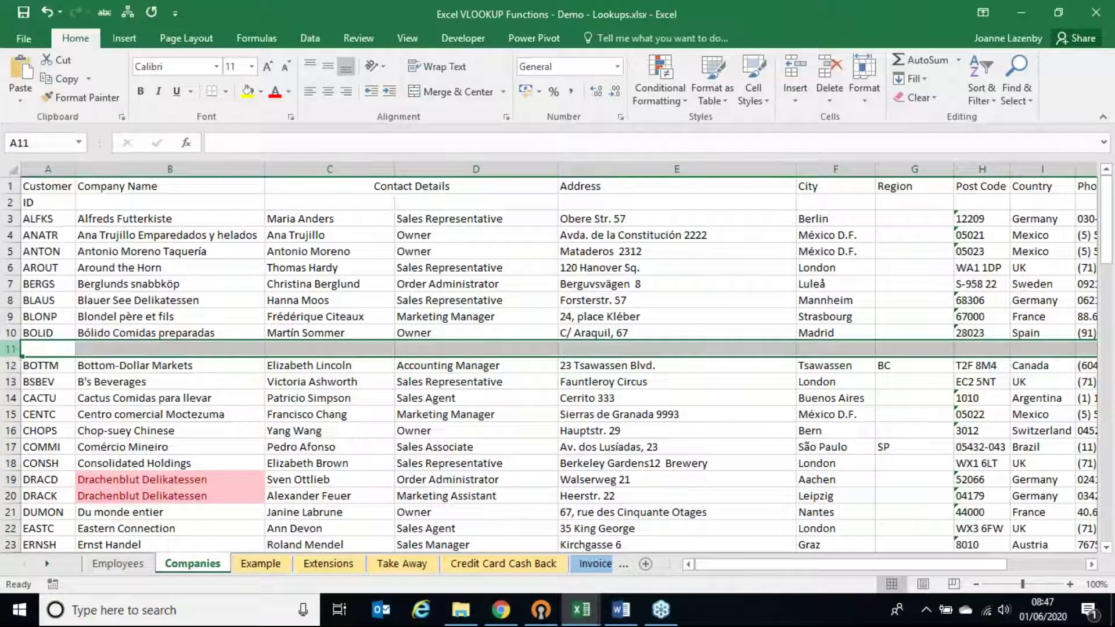
{"action": "key", "text": "ctrl+minus"}
{"action": "left_click", "coordinate": [181, 254]}
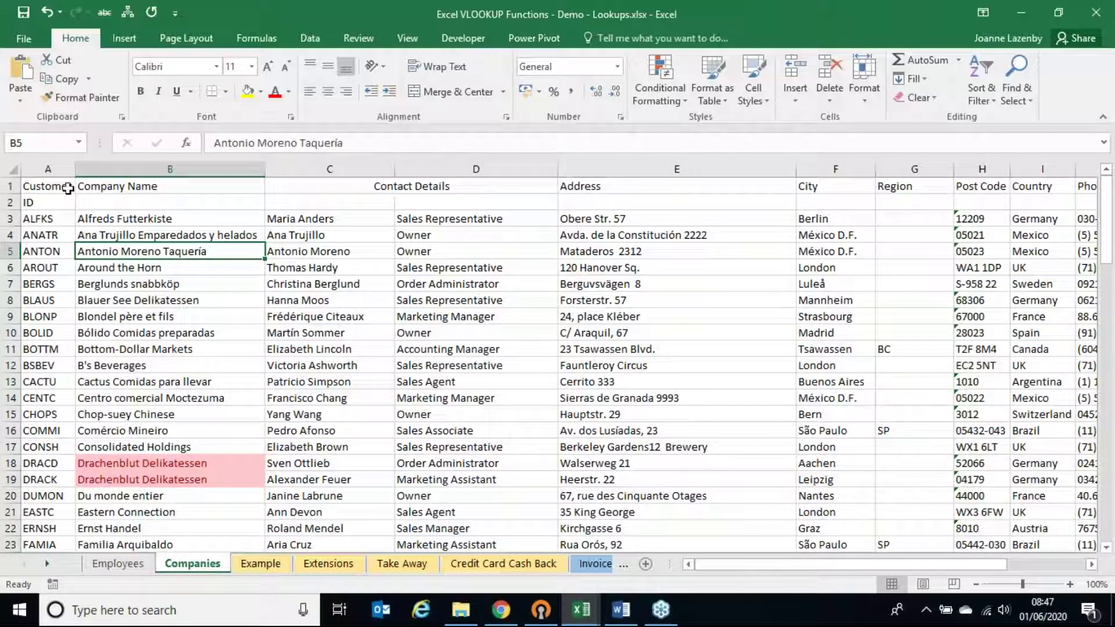
Insert four blank rows above the Companies headers and select the Customer header cell, A5
{"action": "left_click", "coordinate": [47, 186]}
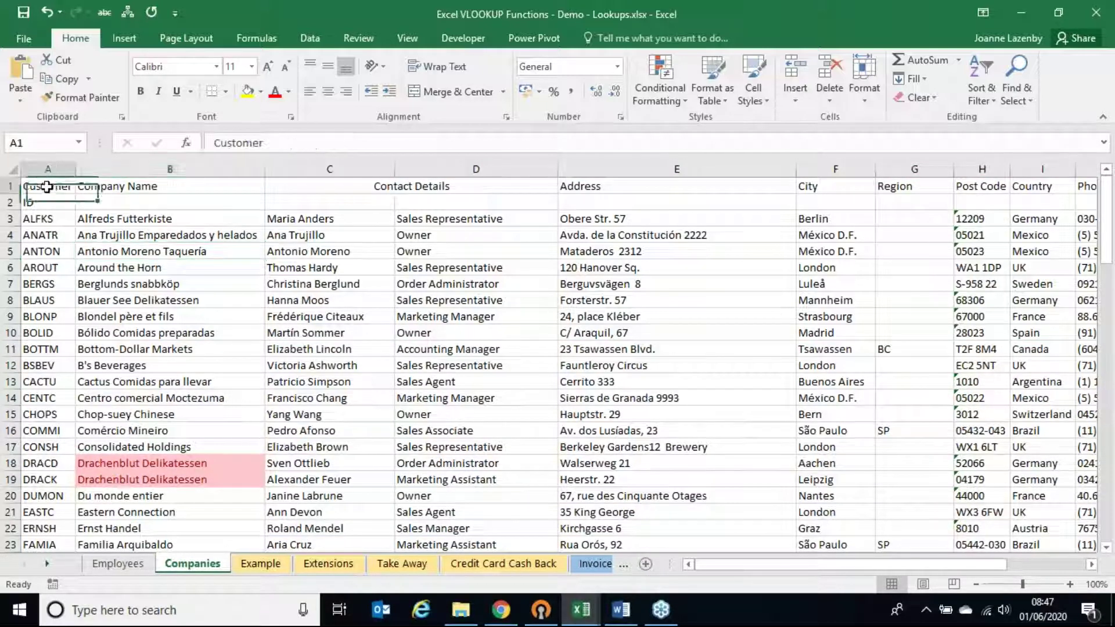
{"action": "left_click", "coordinate": [163, 187]}
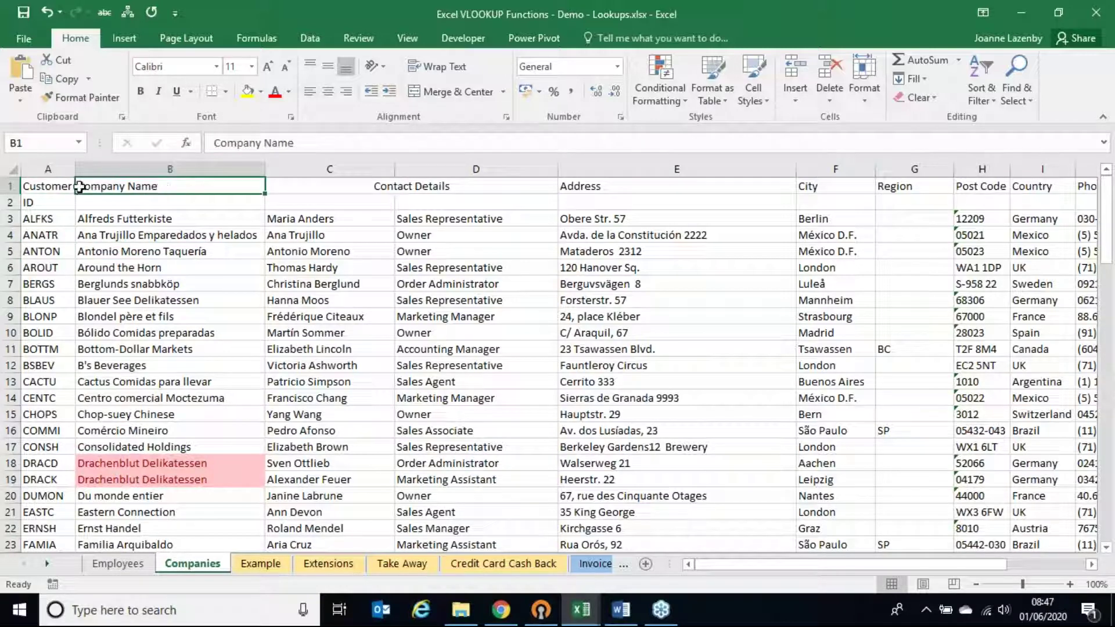
{"action": "left_click", "coordinate": [58, 186]}
{"action": "left_click", "coordinate": [96, 186]}
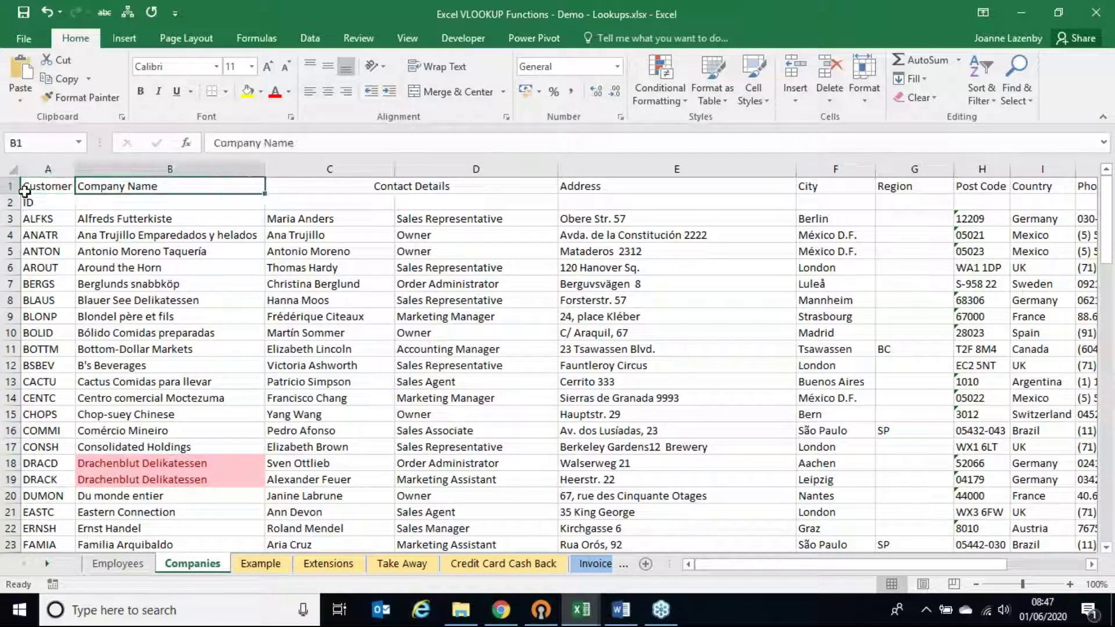
{"action": "left_click_drag", "start_coordinate": [12, 185], "coordinate": [17, 232]}
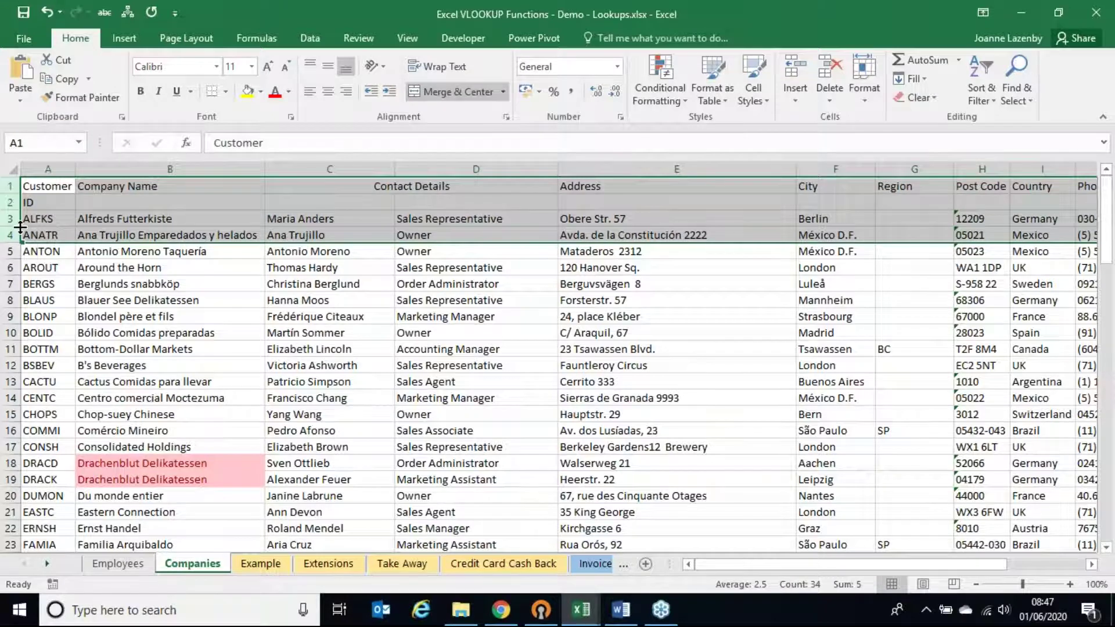
{"action": "key", "text": "ctrl+shift+equal"}
{"action": "left_click", "coordinate": [114, 253]}
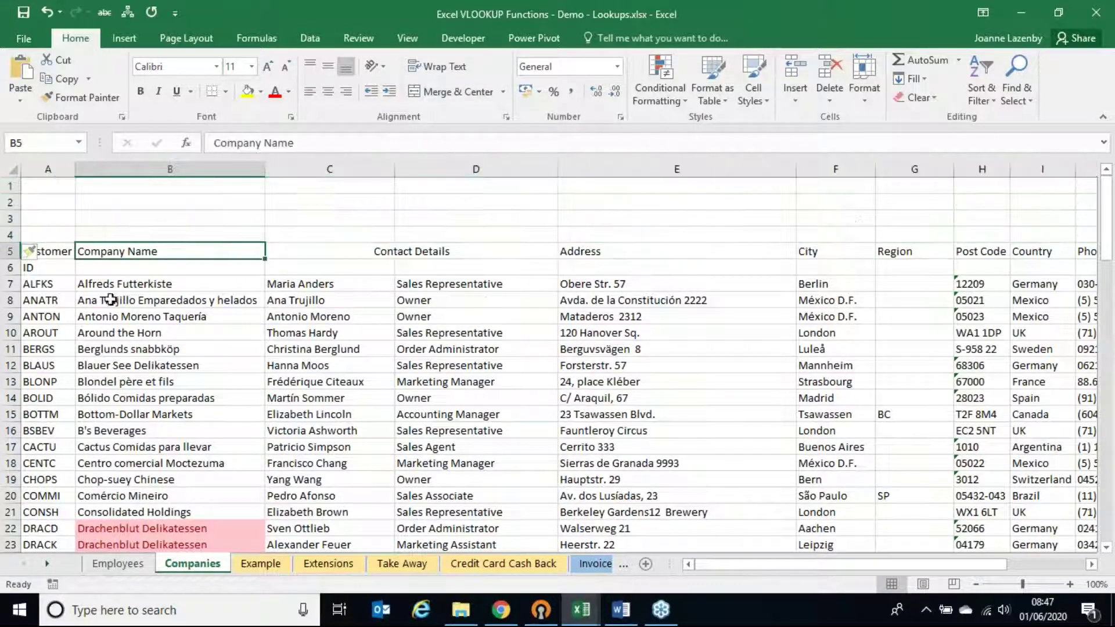
{"action": "left_click", "coordinate": [56, 251]}
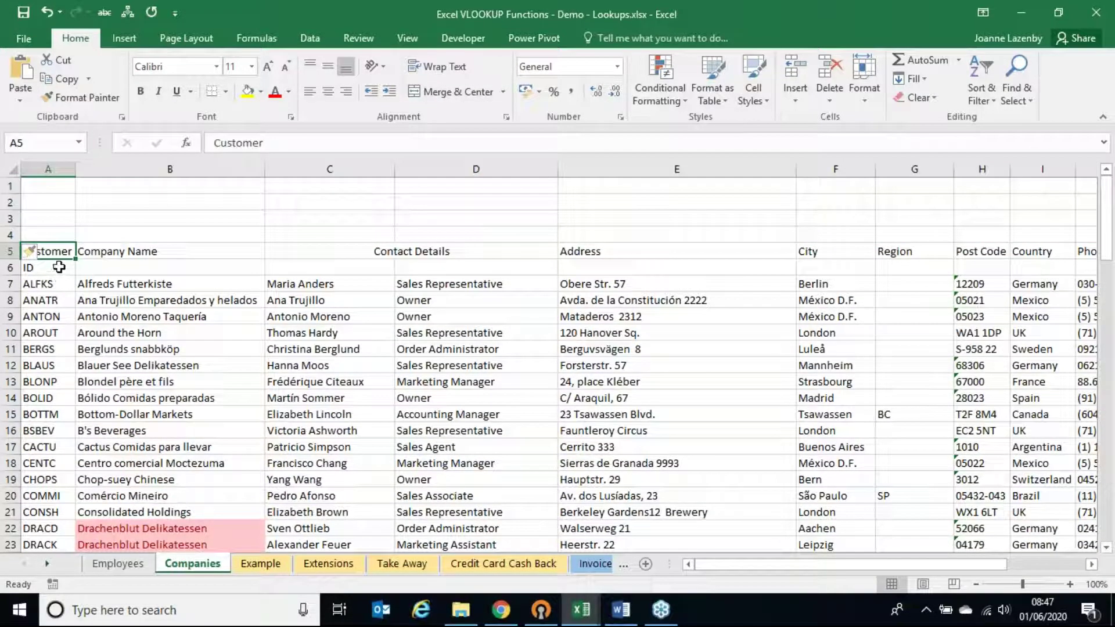
Change the header in A5 to "Customer ID" and wrap its text within the cell
{"action": "left_click", "coordinate": [59, 267]}
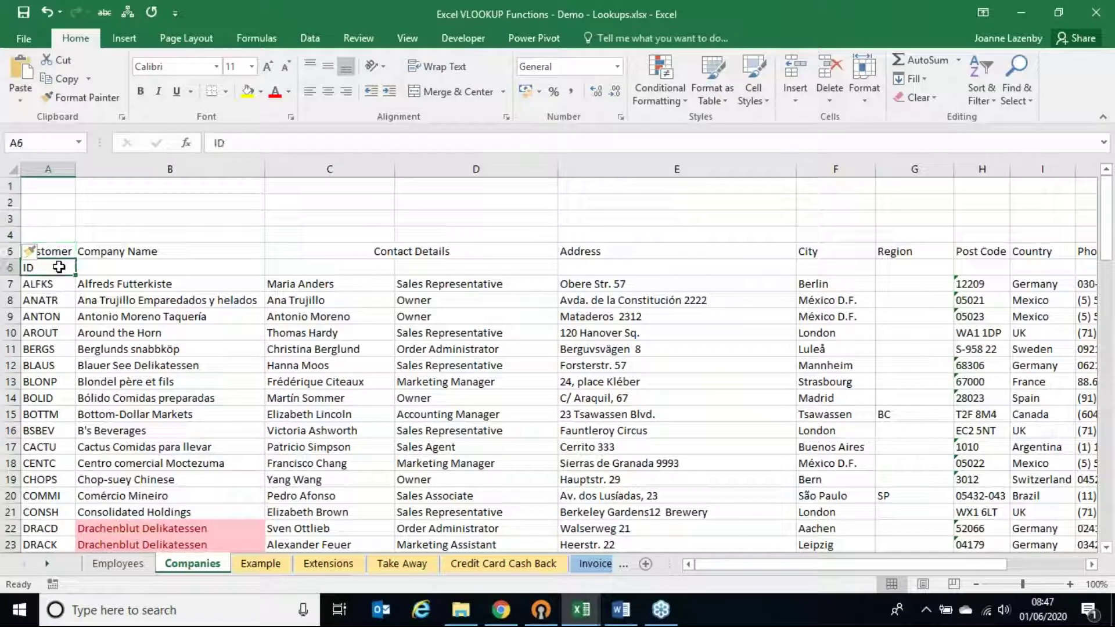
{"action": "left_click", "coordinate": [55, 250]}
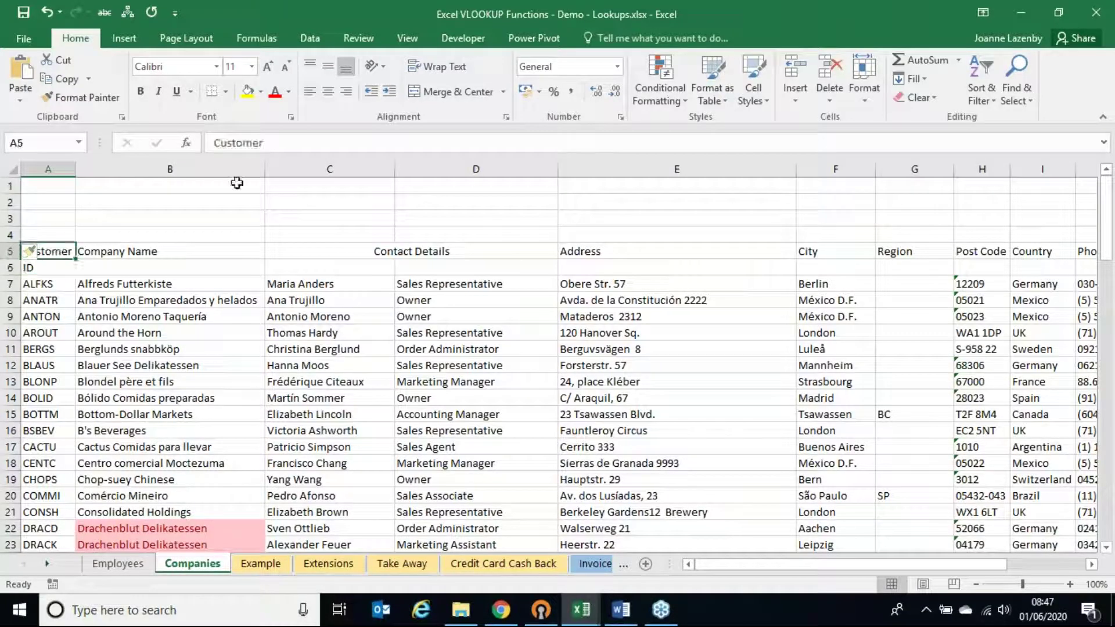
{"action": "left_click", "coordinate": [282, 144]}
{"action": "type", "text": "ID"}
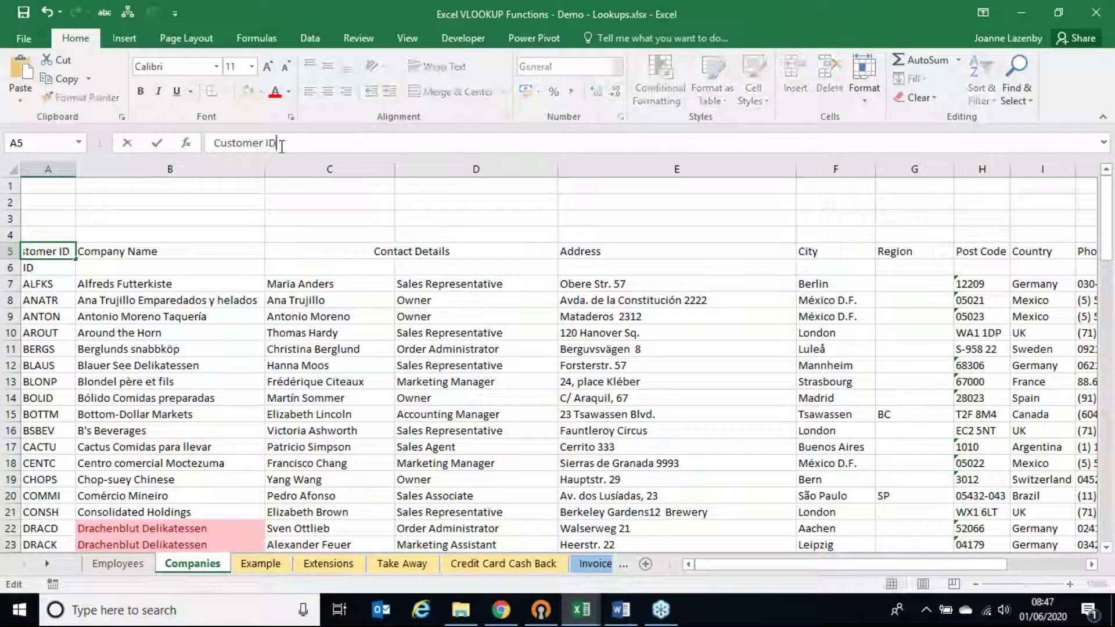
{"action": "key", "text": "Return"}
{"action": "left_click", "coordinate": [52, 251]}
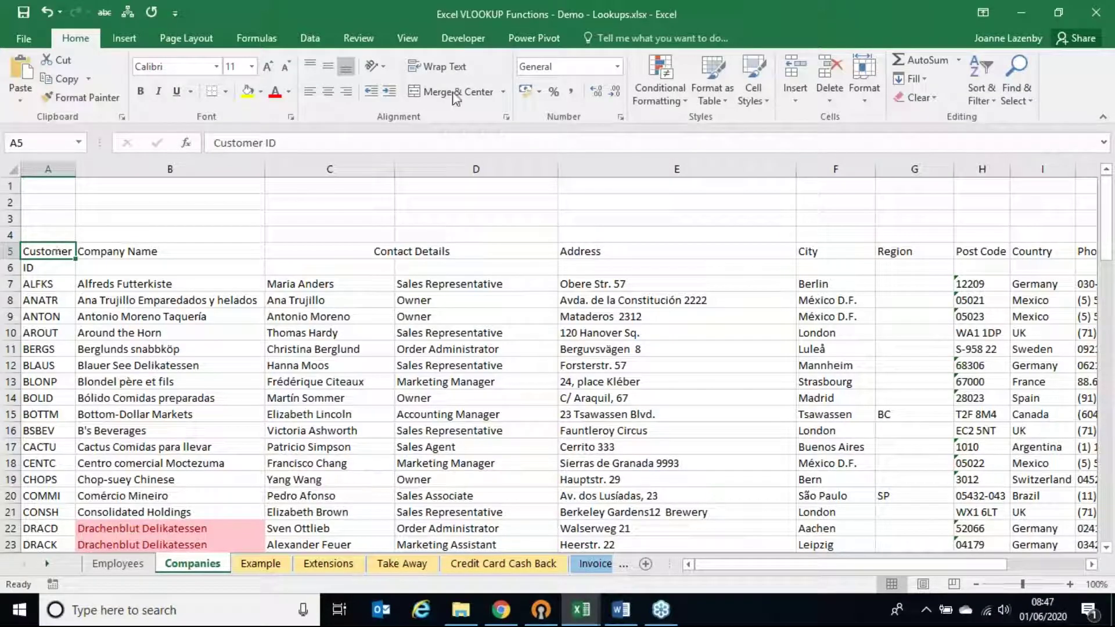
{"action": "left_click", "coordinate": [439, 66]}
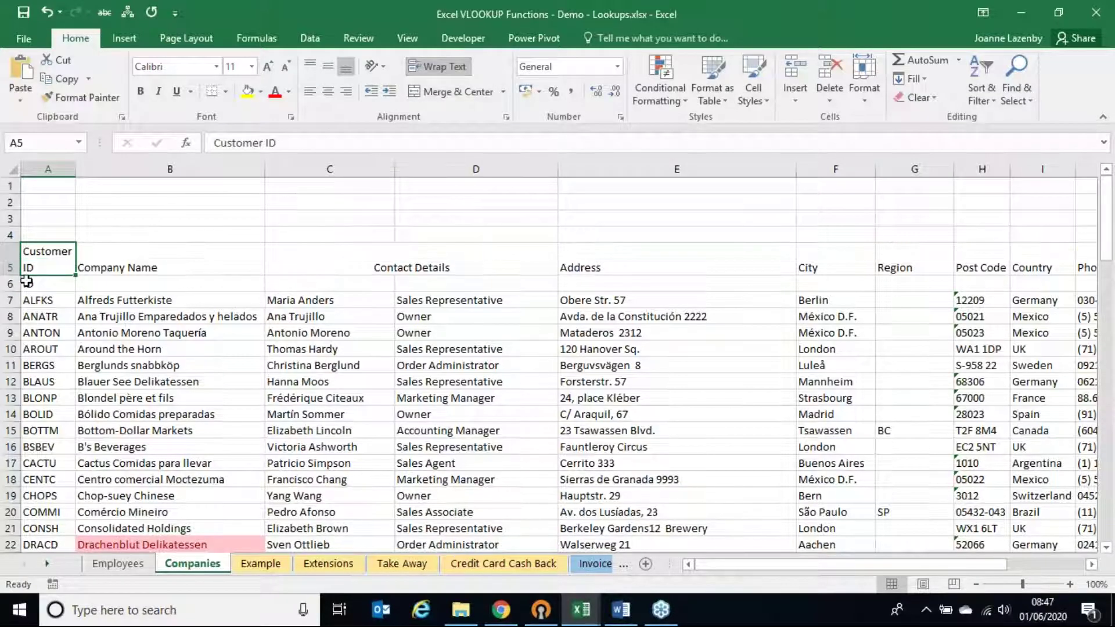
Delete row 6, which holds only the leftover ID half of the split header
{"action": "left_click", "coordinate": [10, 283]}
{"action": "right_click", "coordinate": [12, 284]}
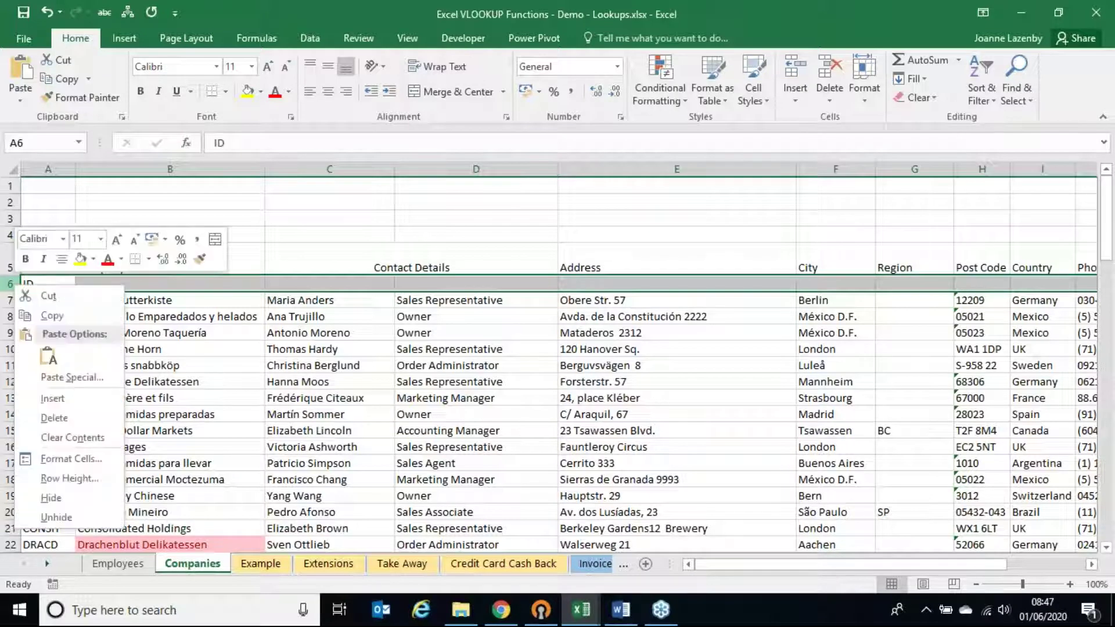
{"action": "left_click", "coordinate": [54, 418]}
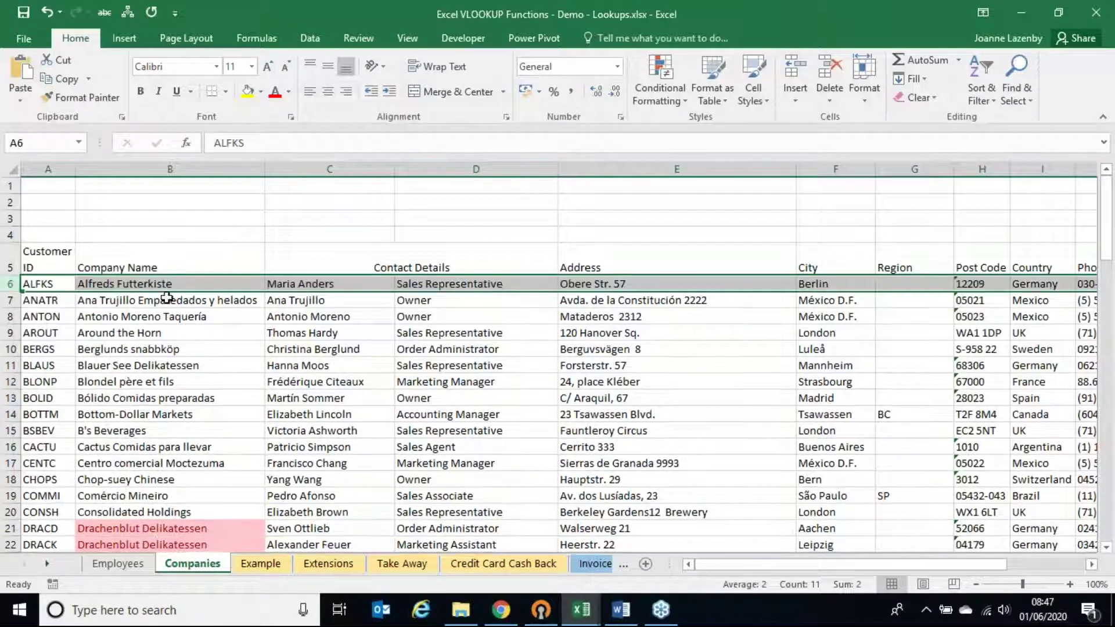
{"action": "left_click", "coordinate": [168, 297]}
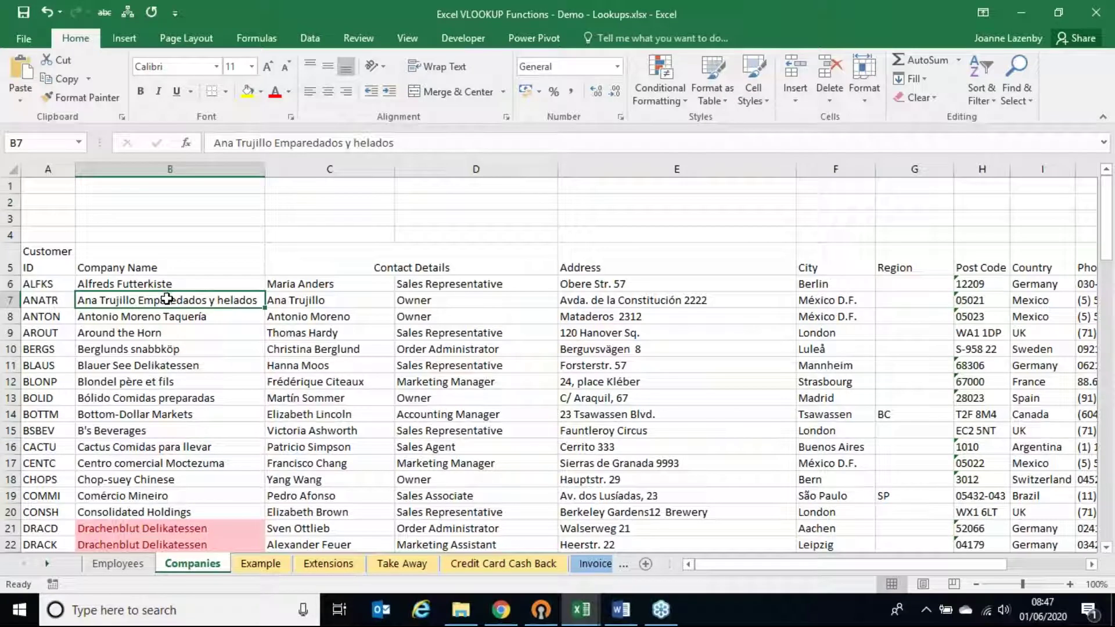
Examine the empty Region cells and the neighbouring City and Post Code entries in the Companies table
{"action": "left_click", "coordinate": [926, 285]}
{"action": "left_click", "coordinate": [915, 332]}
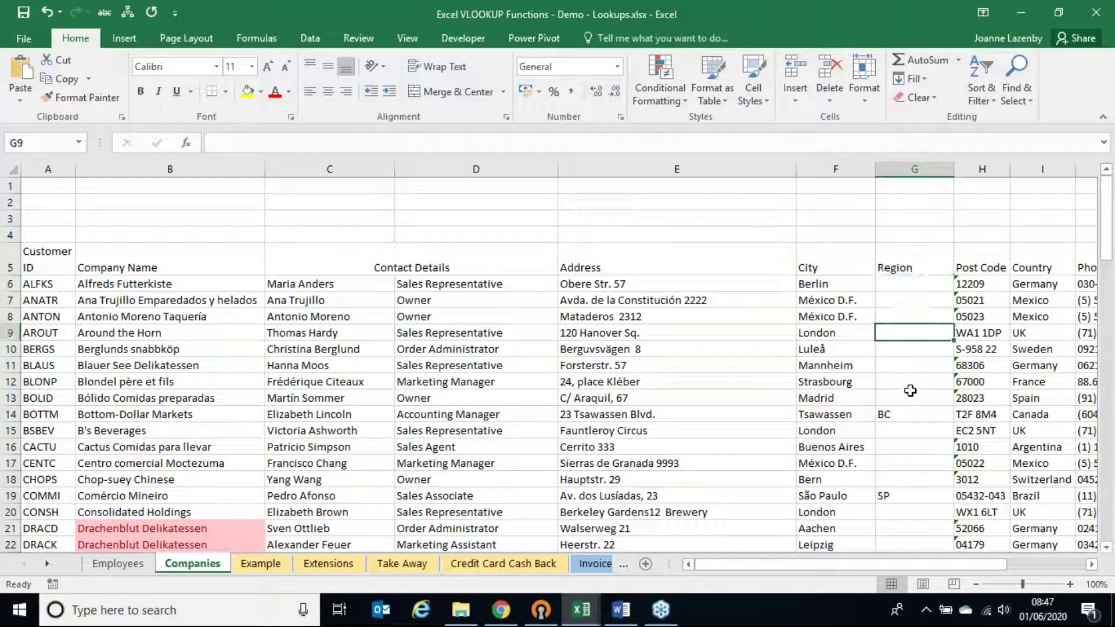
{"action": "left_click_drag", "start_coordinate": [908, 269], "coordinate": [904, 428]}
{"action": "left_click", "coordinate": [809, 418]}
{"action": "left_click_drag", "start_coordinate": [825, 400], "coordinate": [848, 386]}
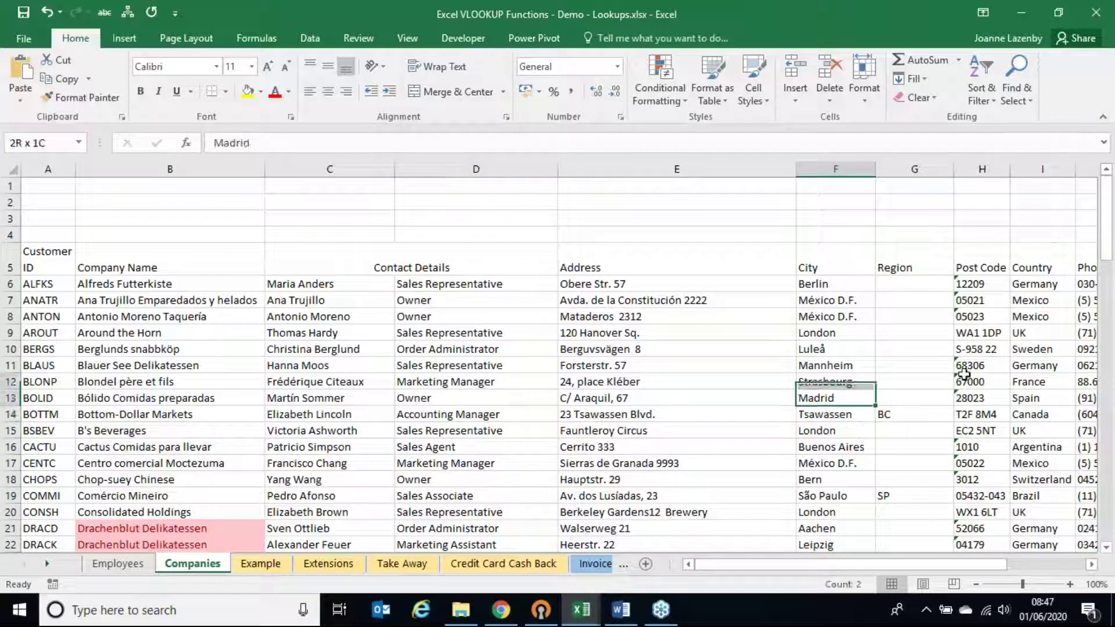
{"action": "left_click_drag", "start_coordinate": [965, 371], "coordinate": [991, 384]}
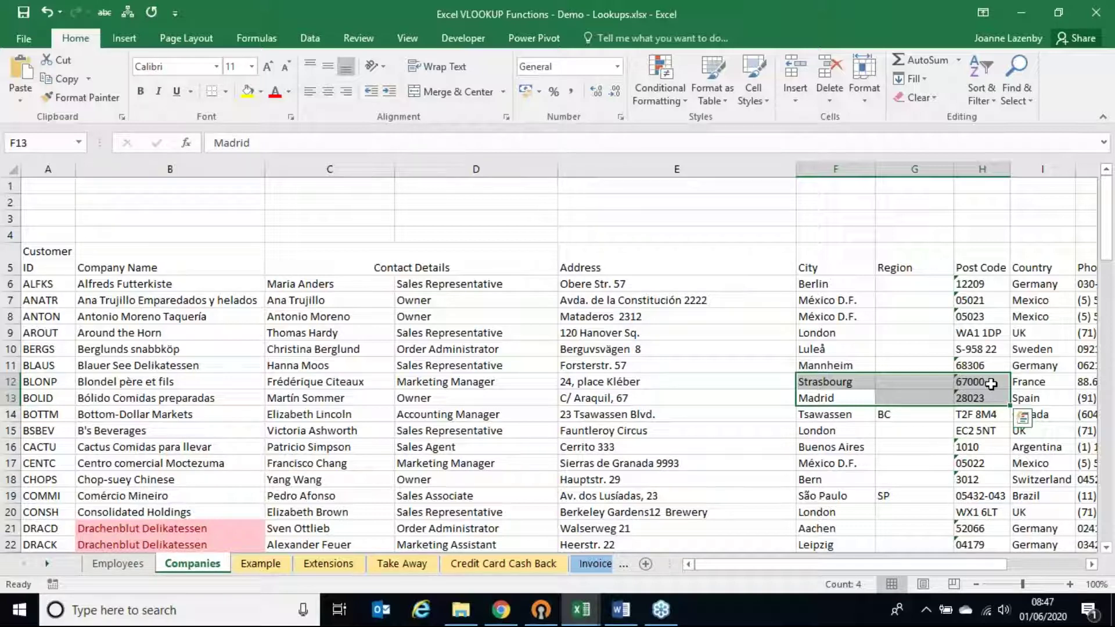
{"action": "left_click", "coordinate": [247, 418]}
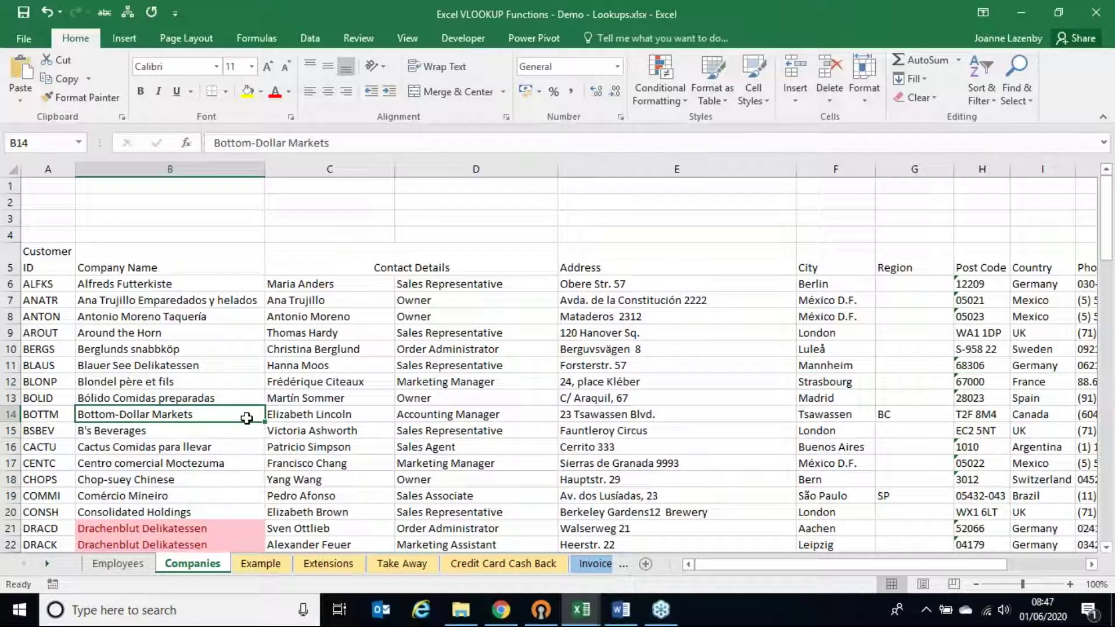
Switch to the Employees sheet, enlarge the view and select the empty Salary cell I2 beside the person in H2
{"action": "left_click", "coordinate": [116, 565]}
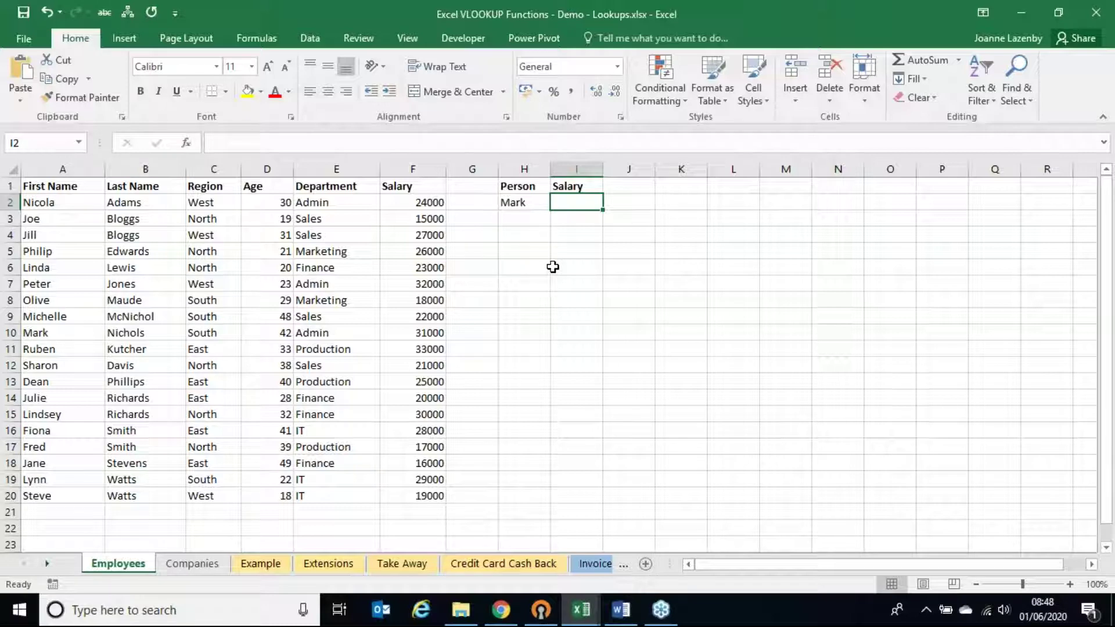
{"action": "scroll", "coordinate": [553, 266], "scroll_direction": "up", "scroll_amount": 1, "text": "ctrl"}
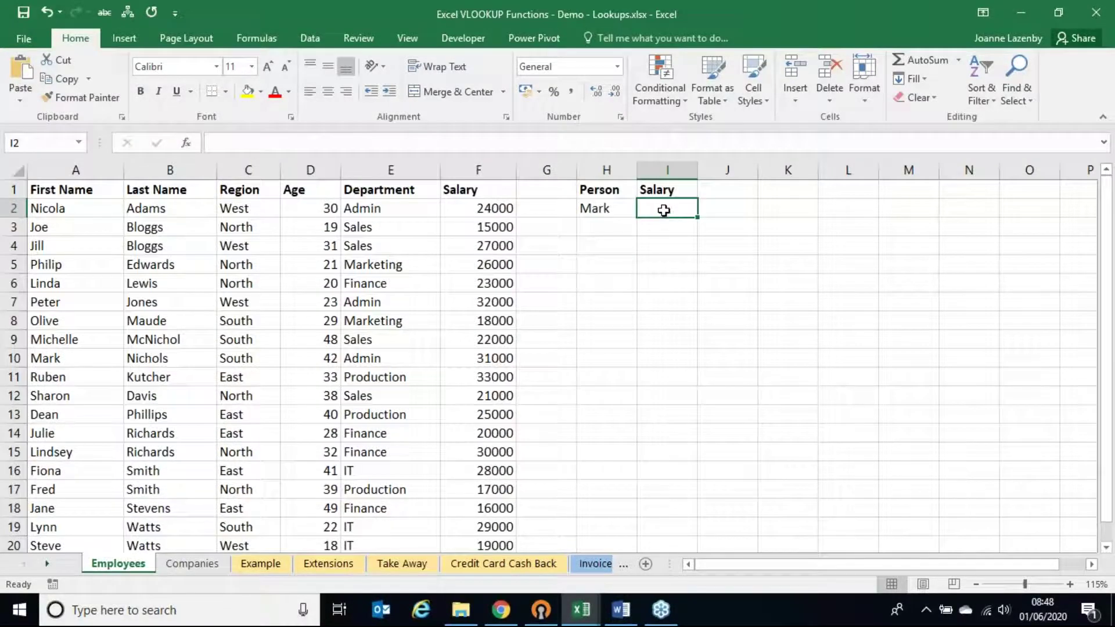
{"action": "left_click", "coordinate": [594, 215]}
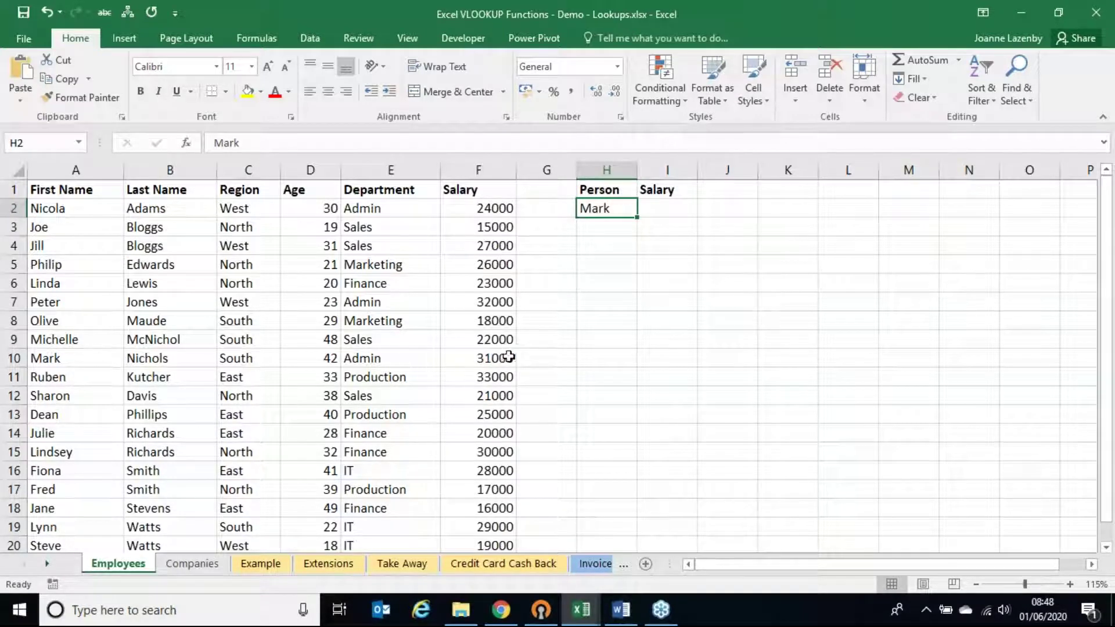
{"action": "left_click", "coordinate": [660, 209]}
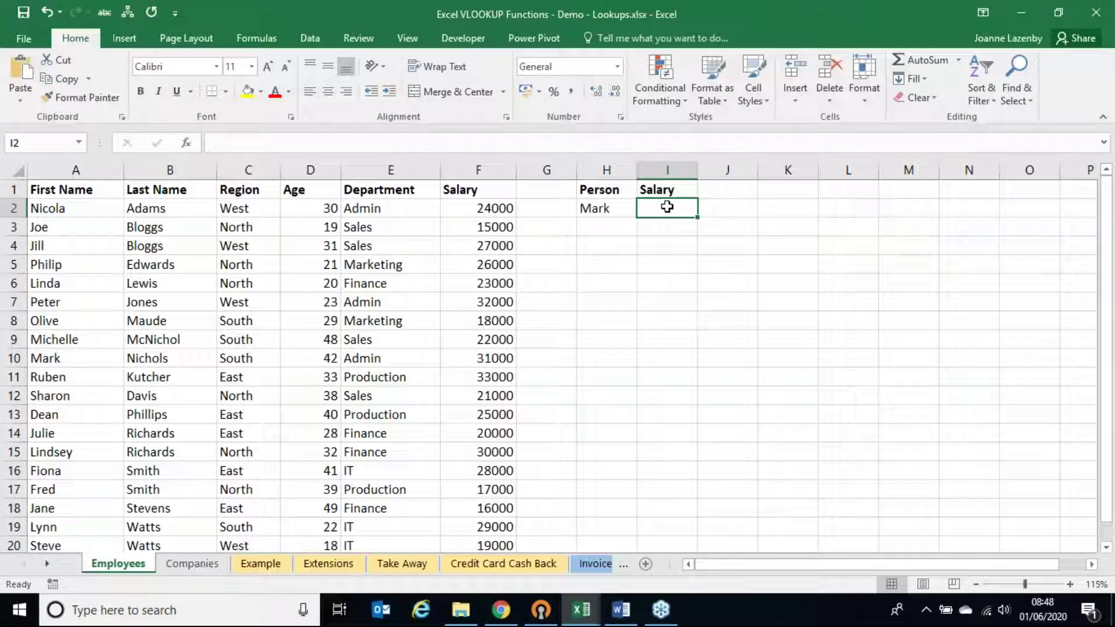
Search the Employees sheet for the first name given in H2, advancing through the matches to A10, and close the search
{"action": "left_click", "coordinate": [1027, 101]}
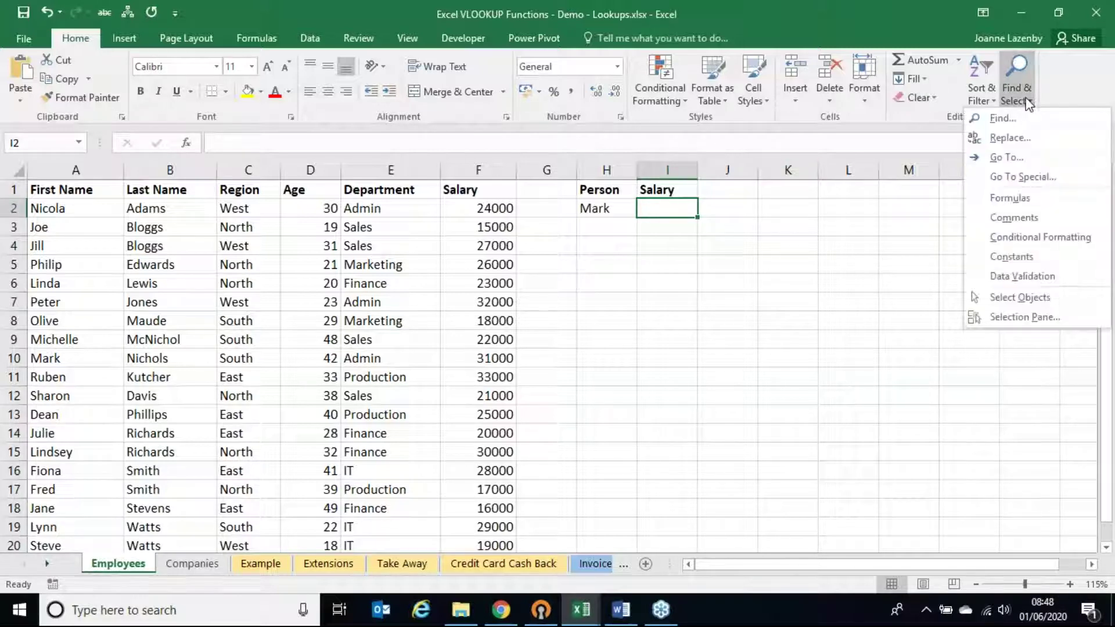
{"action": "left_click", "coordinate": [1001, 119]}
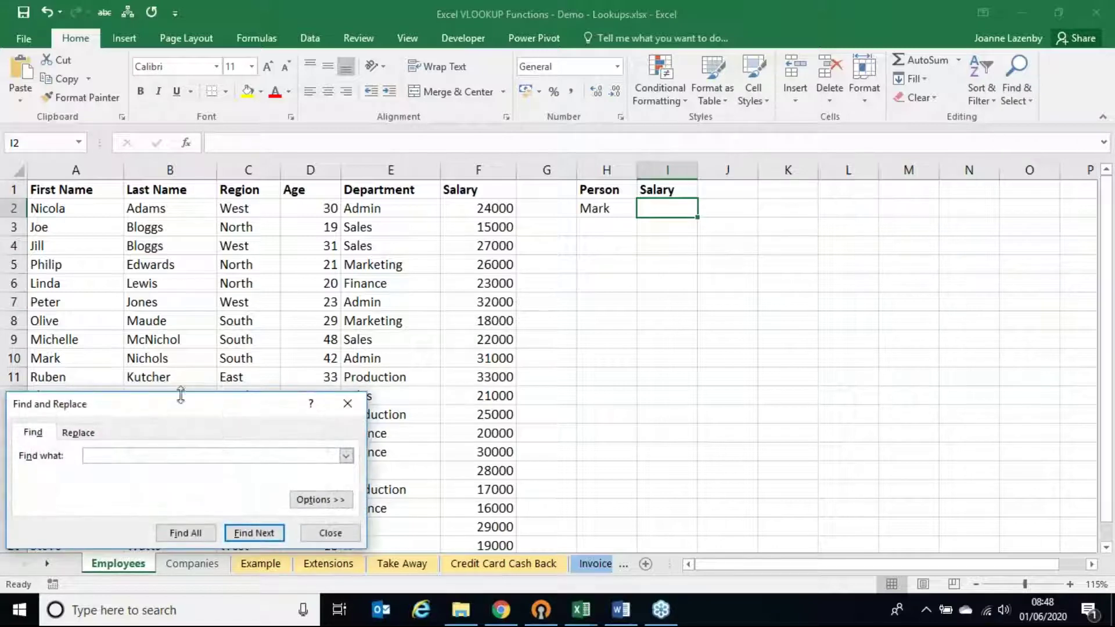
{"action": "left_click_drag", "start_coordinate": [244, 412], "coordinate": [774, 299]}
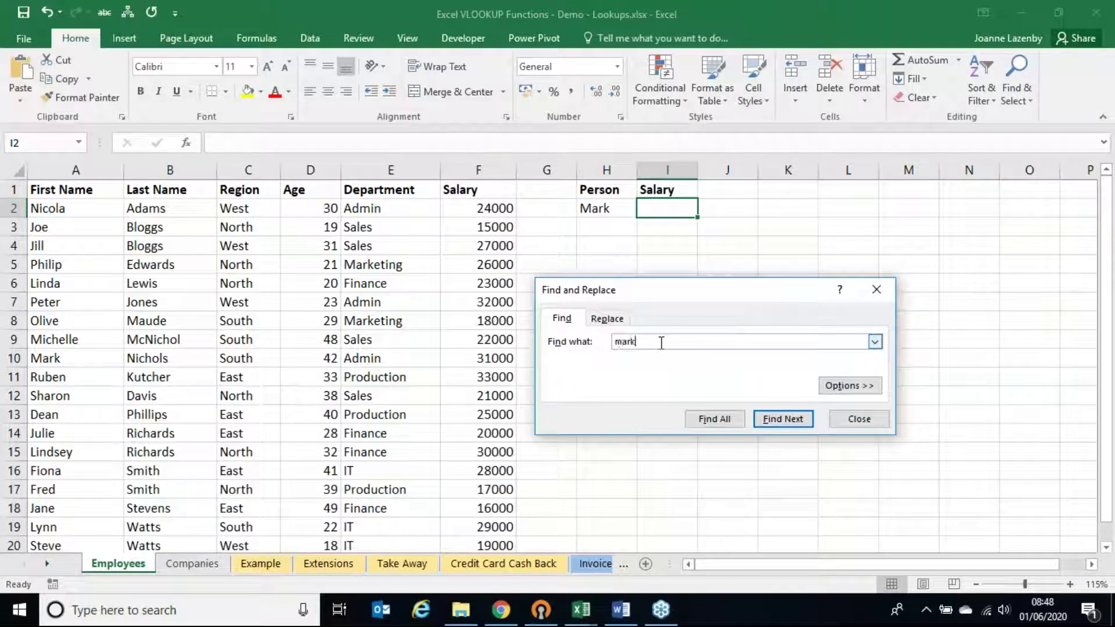
{"action": "left_click", "coordinate": [782, 419]}
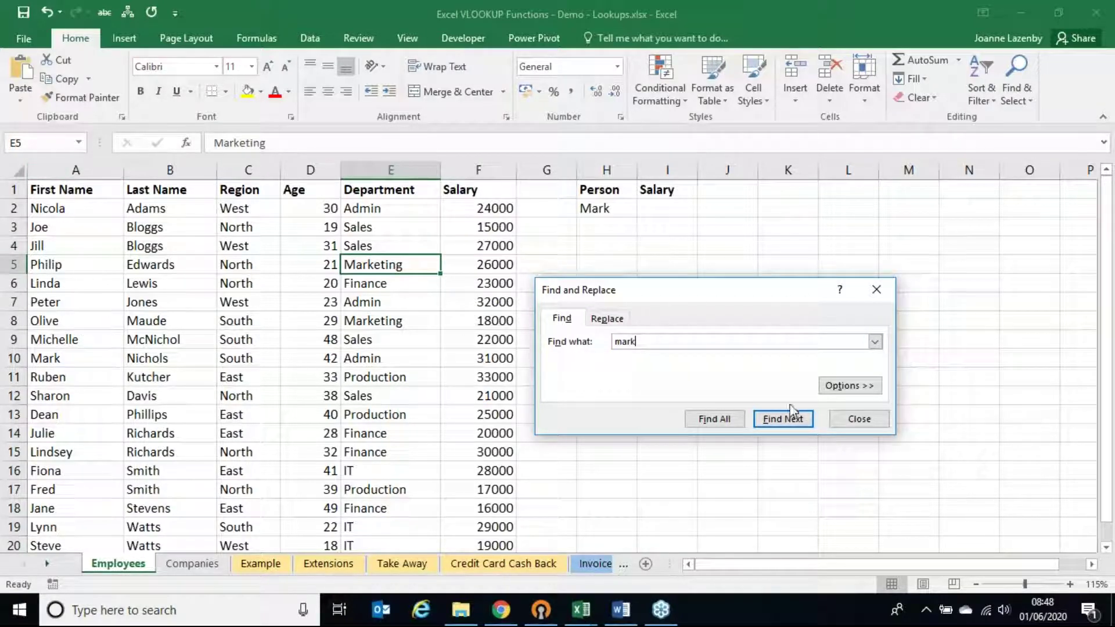
{"action": "left_click", "coordinate": [792, 426]}
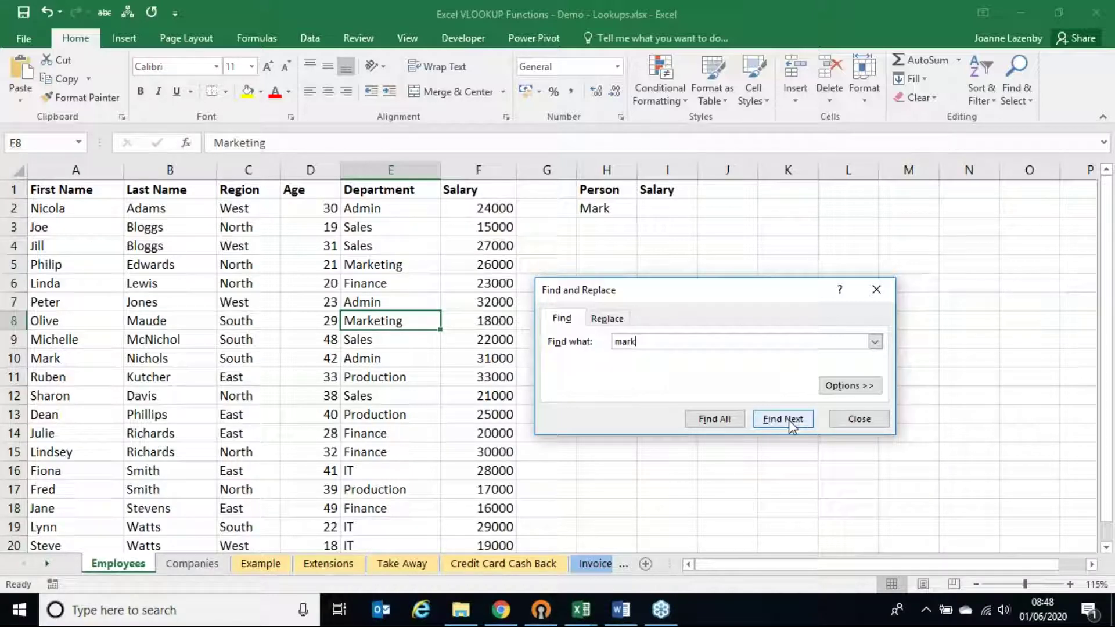
{"action": "left_click", "coordinate": [789, 420]}
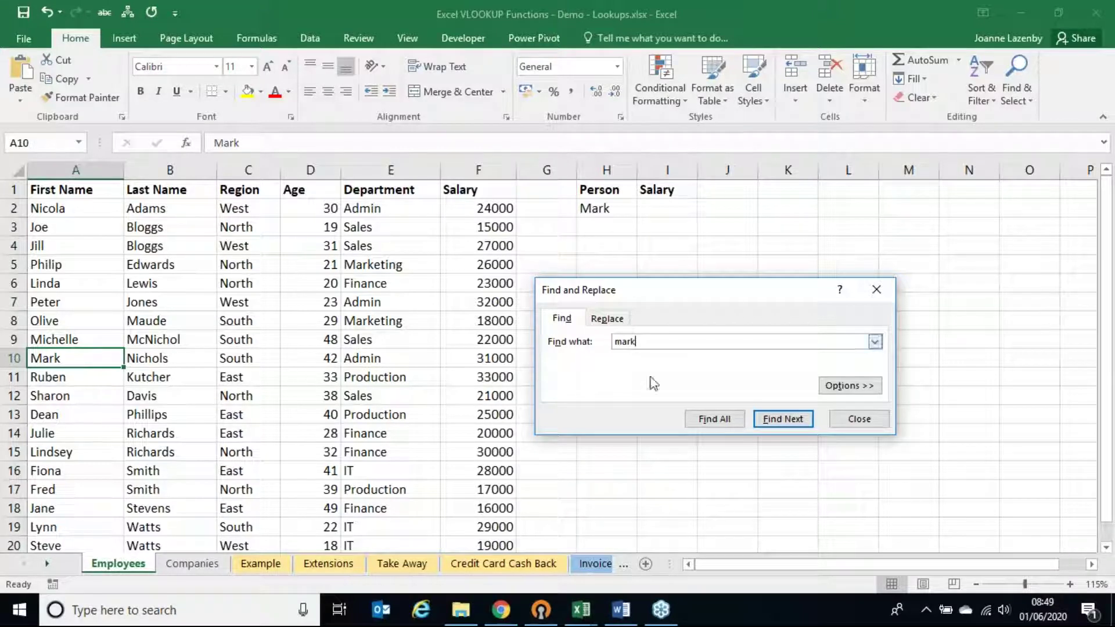
{"action": "left_click", "coordinate": [872, 298]}
Copy the matching employee's salary of 31000 from F10 into the Salary cell I2
{"action": "key", "text": "Right"}
{"action": "key", "text": "Right"}
{"action": "key", "text": "Right"}
{"action": "key", "text": "Right"}
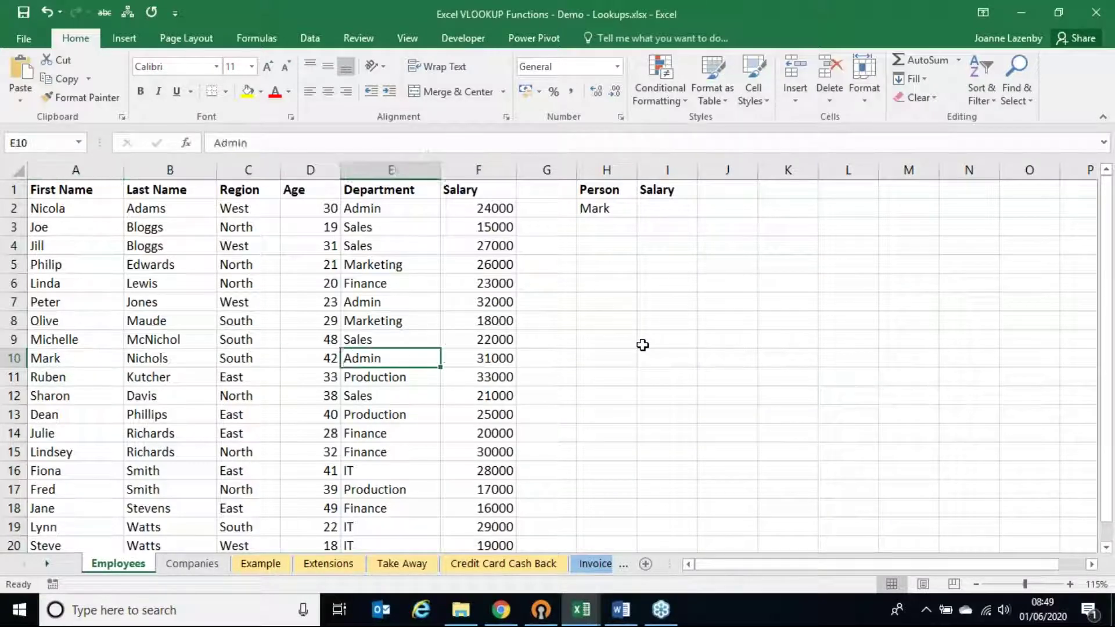
{"action": "key", "text": "Right"}
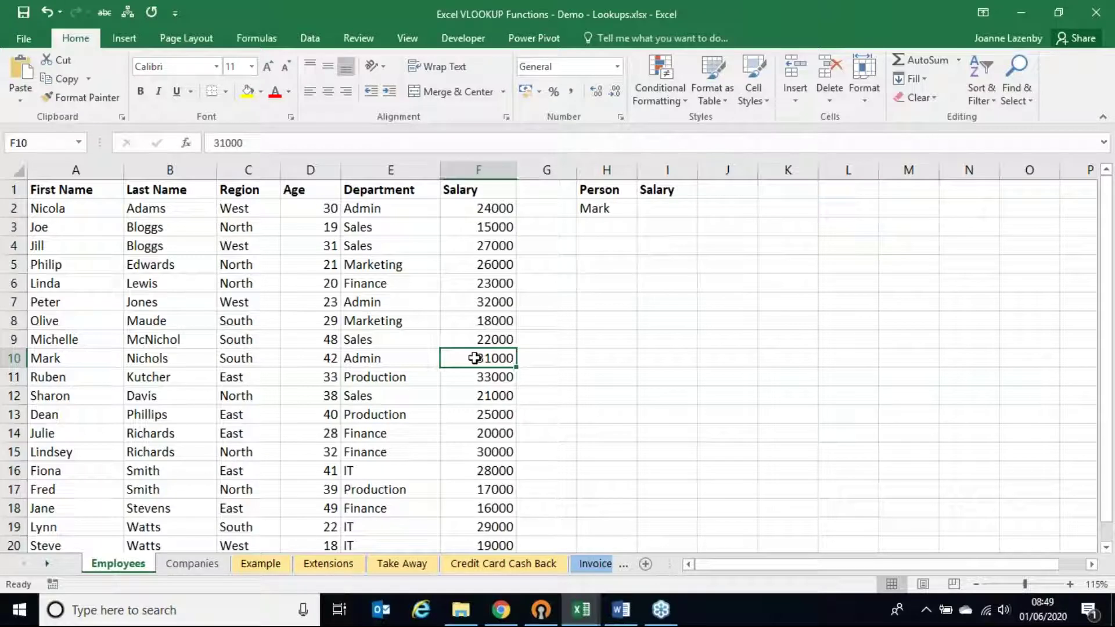
{"action": "right_click", "coordinate": [475, 359]}
{"action": "left_click", "coordinate": [513, 42]}
{"action": "right_click", "coordinate": [677, 210]}
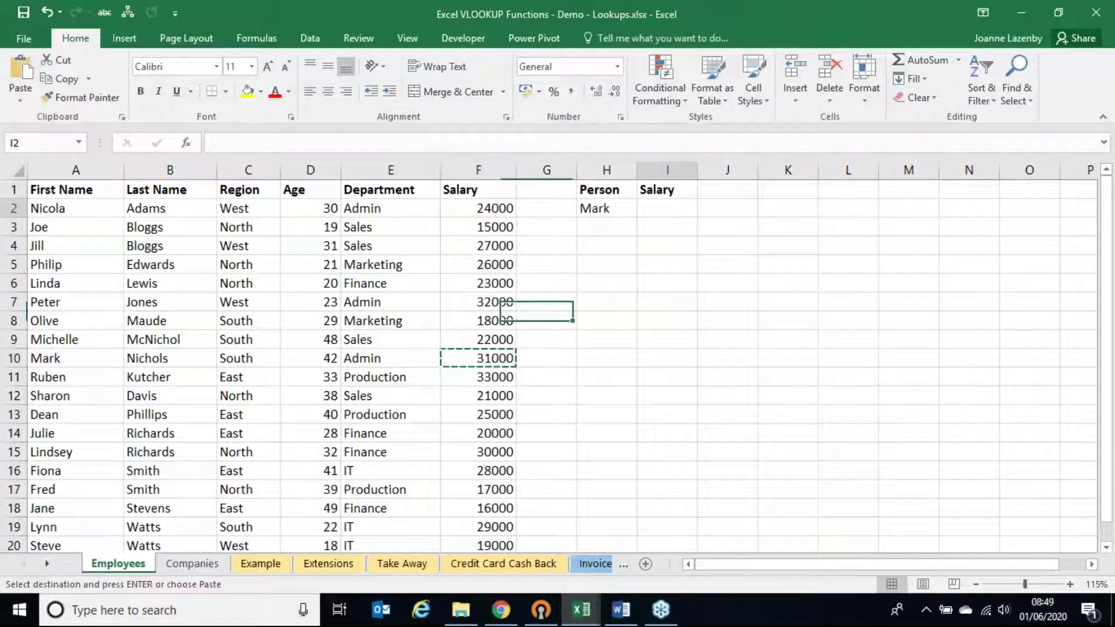
{"action": "left_click", "coordinate": [711, 282]}
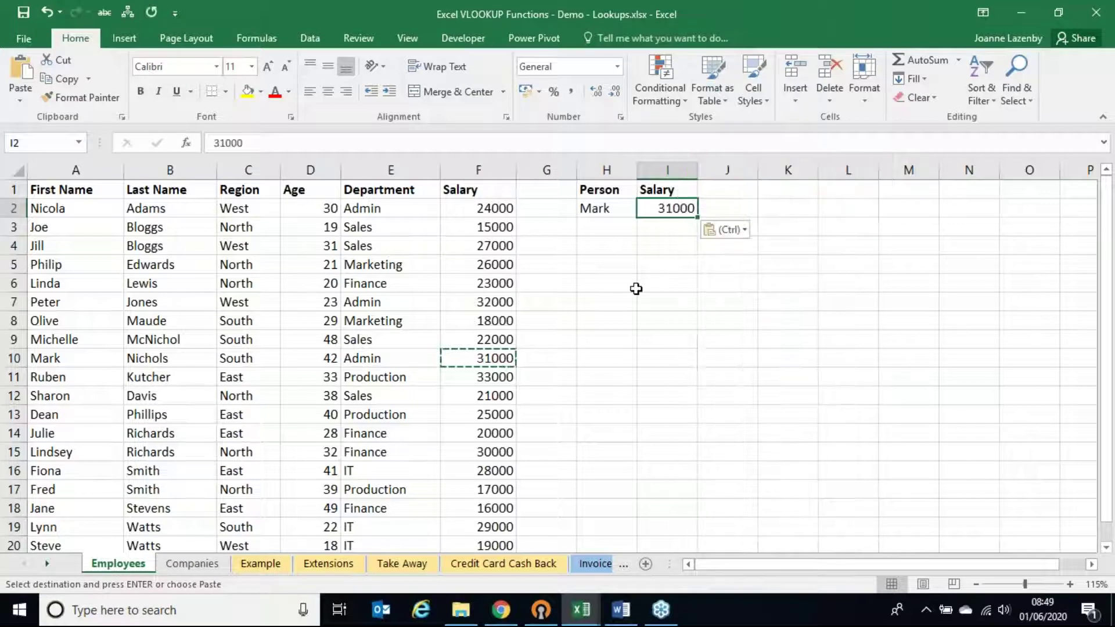
{"action": "left_click", "coordinate": [633, 287]}
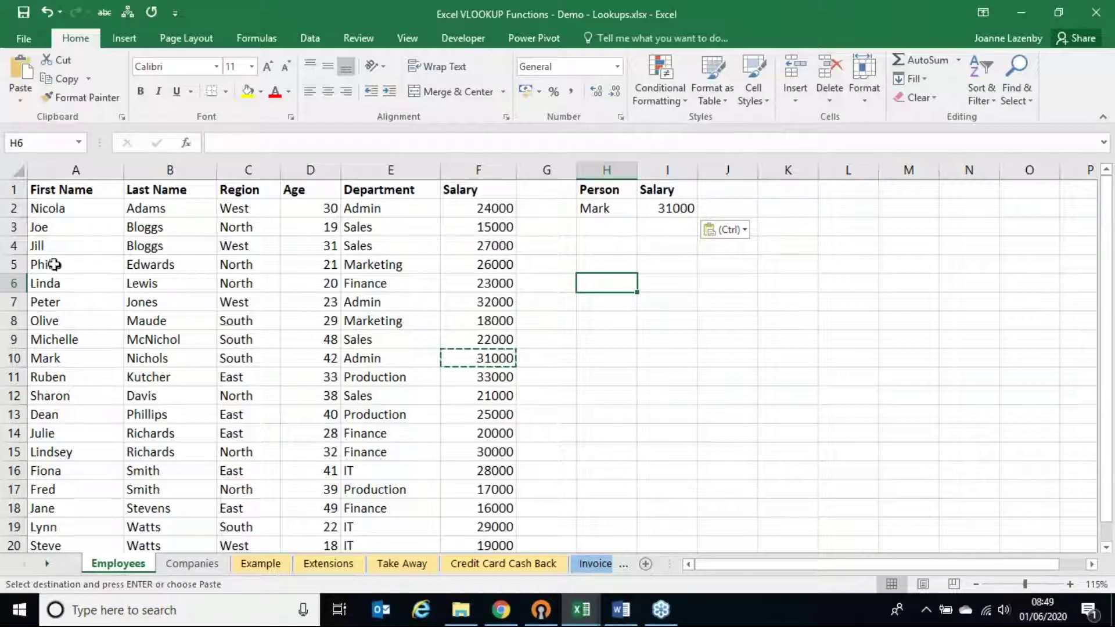
Trace the matching employee's record across row 10, from First Name in A10 to Salary in F10
{"action": "left_click", "coordinate": [49, 359]}
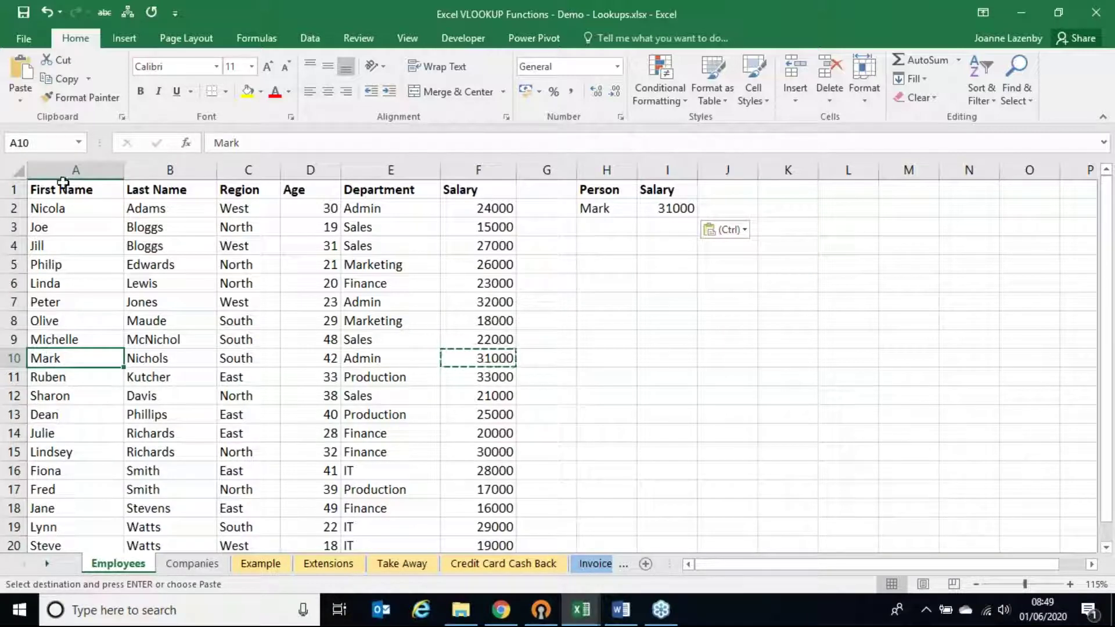
{"action": "left_click", "coordinate": [146, 359]}
{"action": "left_click", "coordinate": [273, 361]}
{"action": "left_click", "coordinate": [320, 360]}
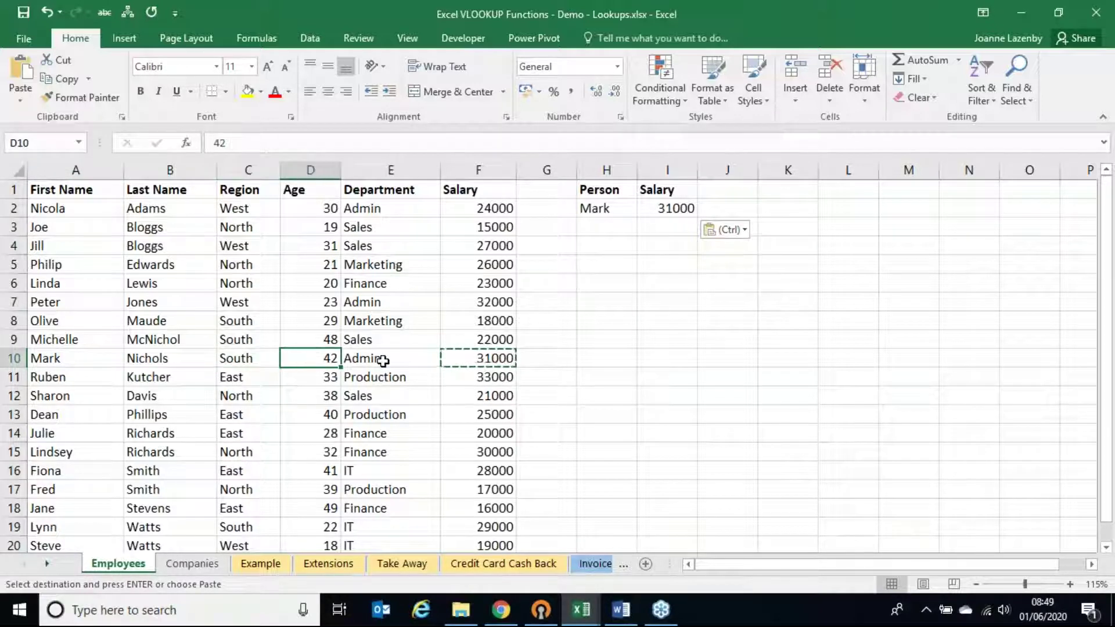
{"action": "left_click", "coordinate": [372, 360]}
{"action": "left_click", "coordinate": [484, 359]}
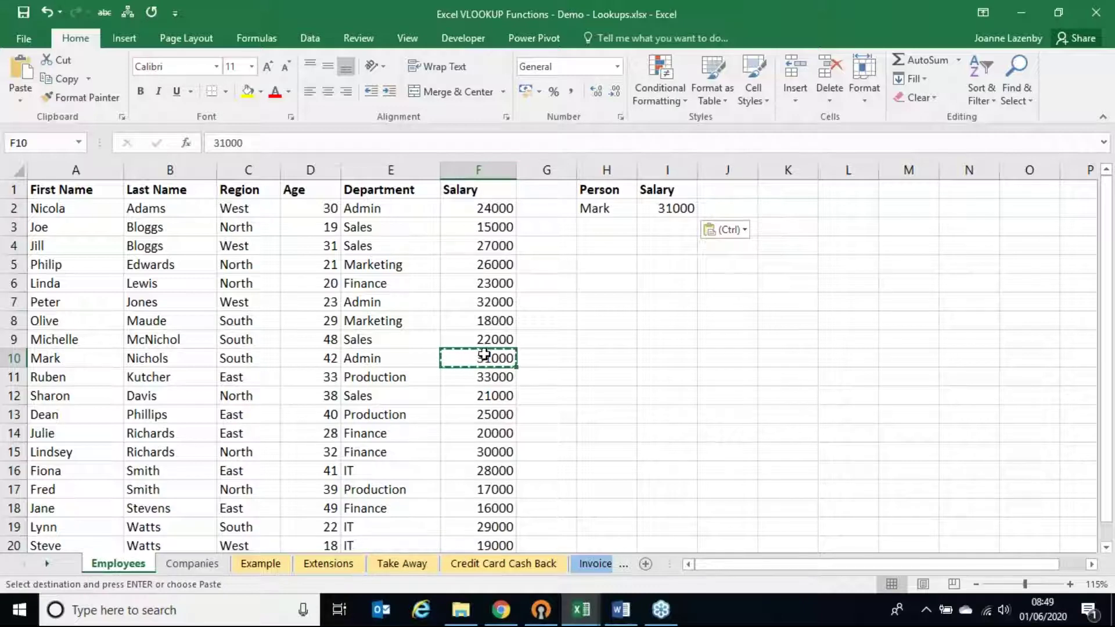
Switch to the Companies sheet, select the entire company table and review its columns across to Type
{"action": "left_click", "coordinate": [179, 563]}
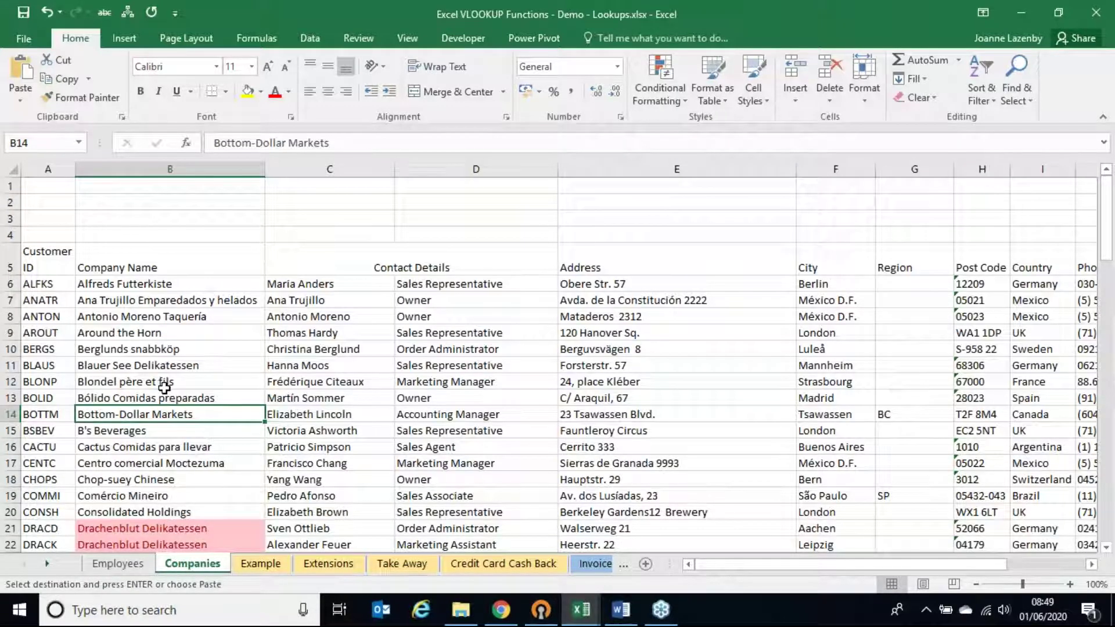
{"action": "scroll", "coordinate": [165, 388], "scroll_direction": "down", "scroll_amount": 1}
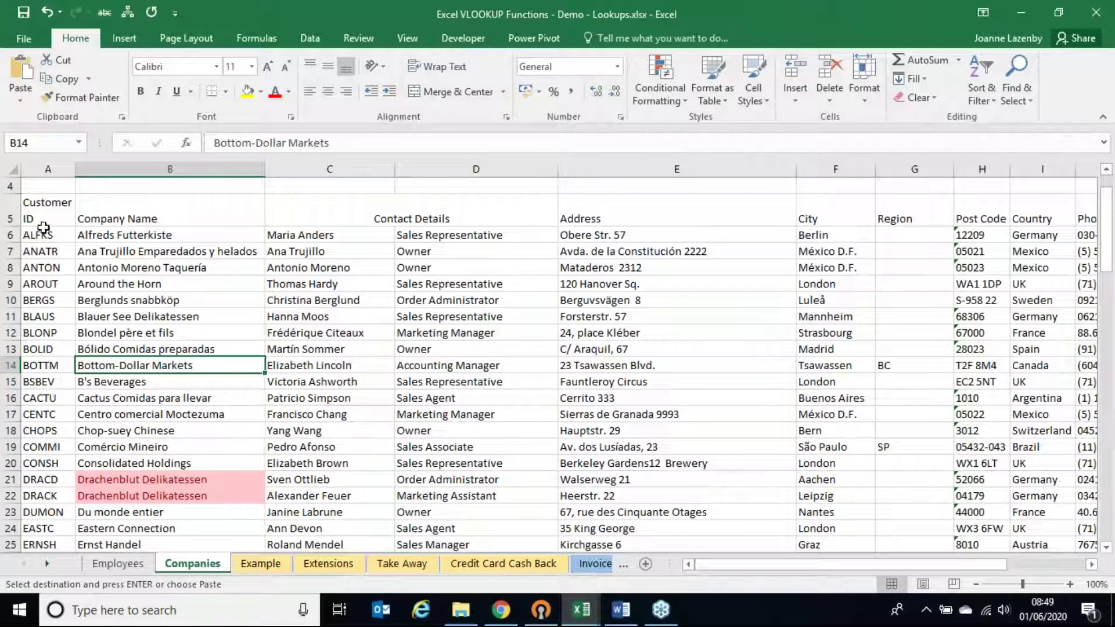
{"action": "left_click", "coordinate": [47, 251]}
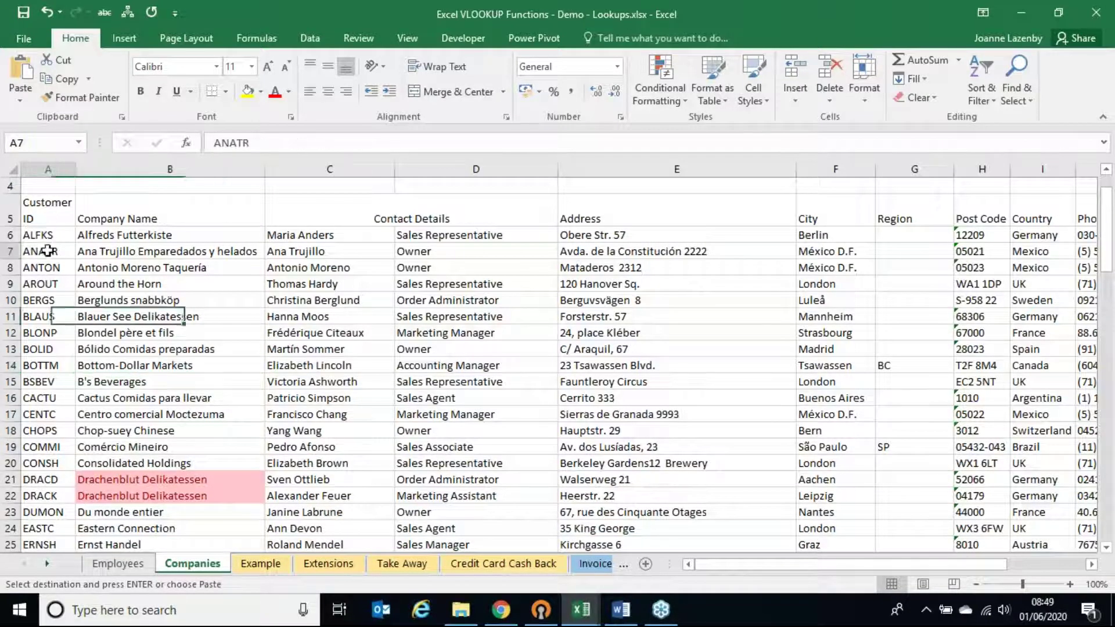
{"action": "key", "text": "ctrl+a"}
{"action": "scroll", "coordinate": [720, 564], "scroll_direction": "right", "scroll_amount": 3}
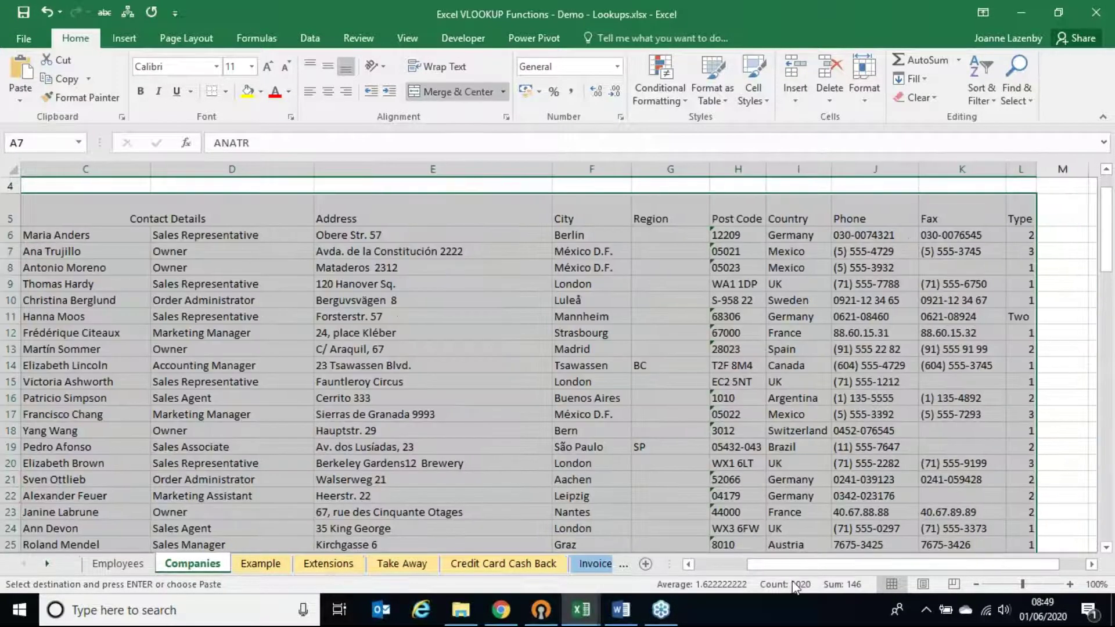
{"action": "scroll", "coordinate": [721, 564], "scroll_direction": "left", "scroll_amount": 3}
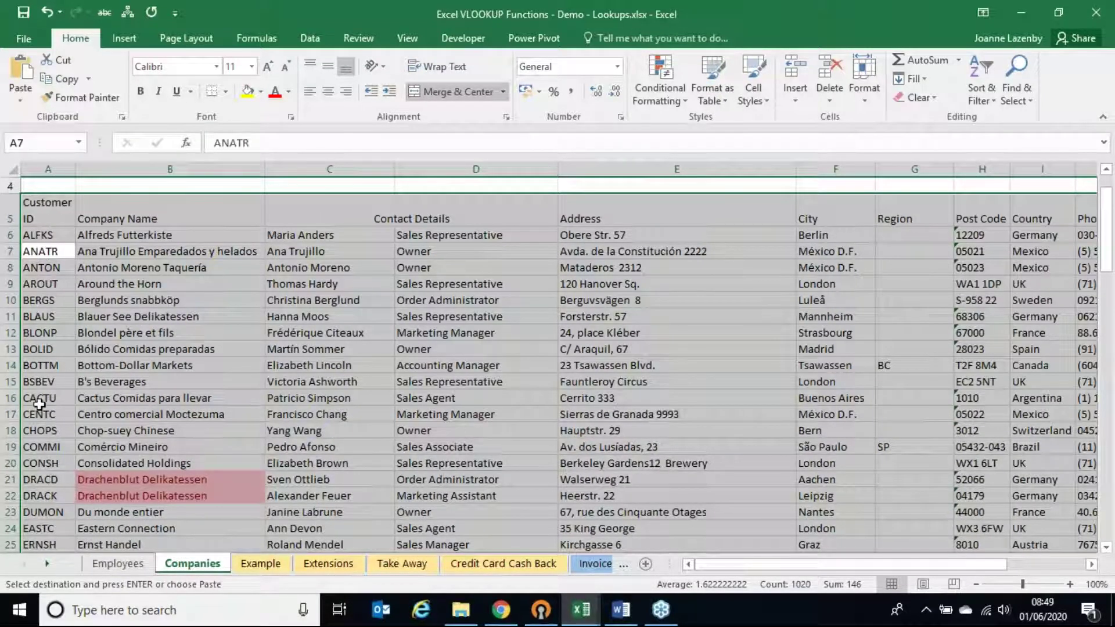
Examine the Customer ID column and the Company Name column down to the repeated Drachenblut Delikatessen entries in B21 and B22
{"action": "left_click", "coordinate": [41, 485]}
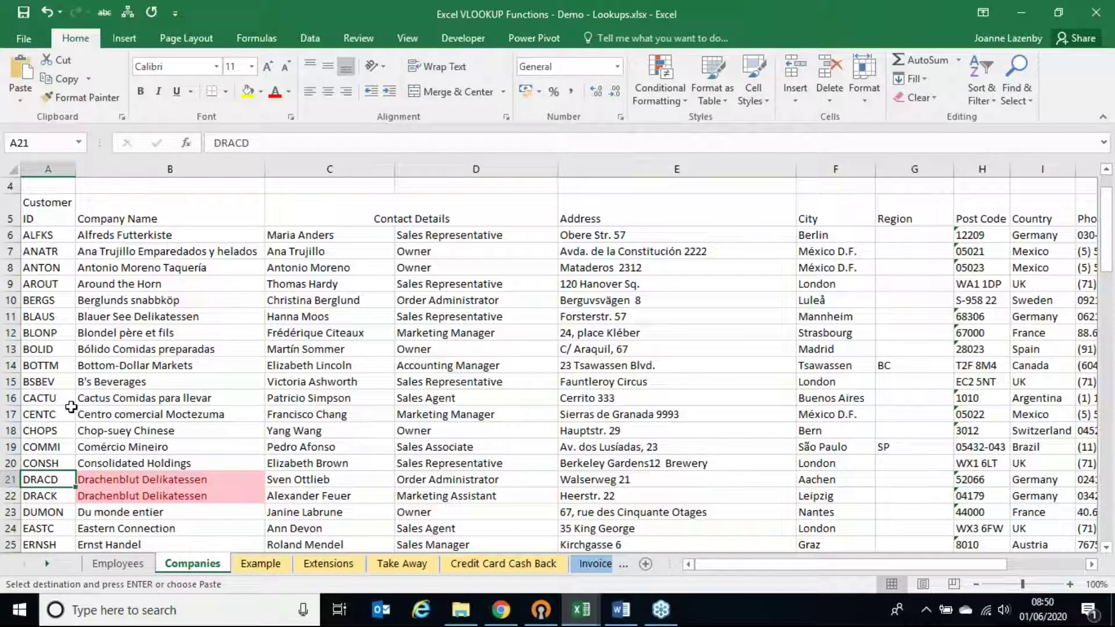
{"action": "left_click", "coordinate": [48, 169]}
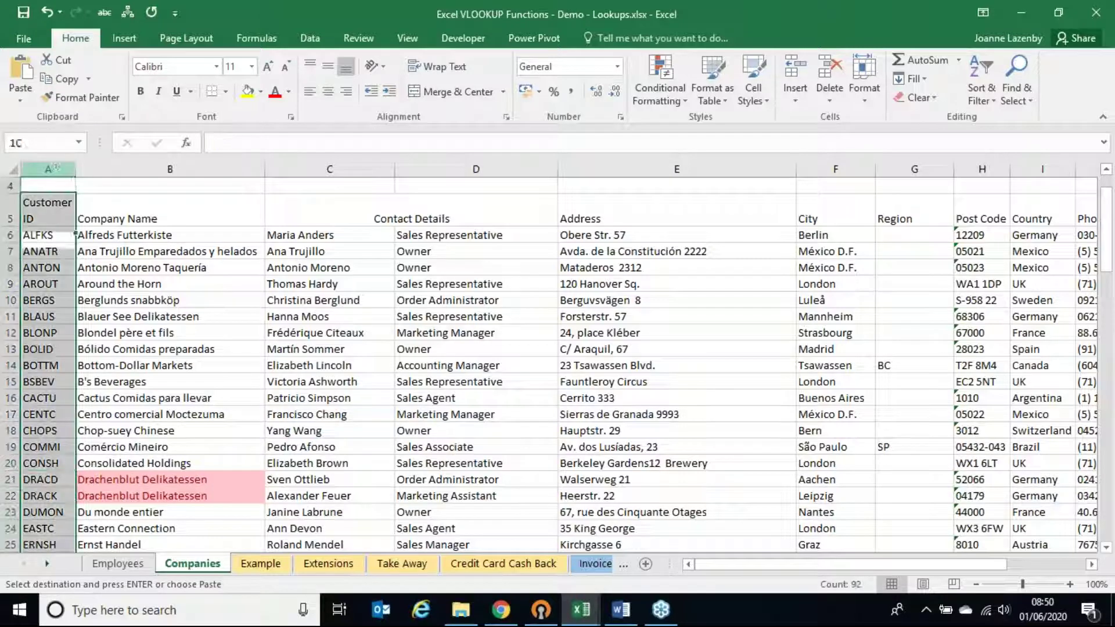
{"action": "left_click", "coordinate": [154, 235]}
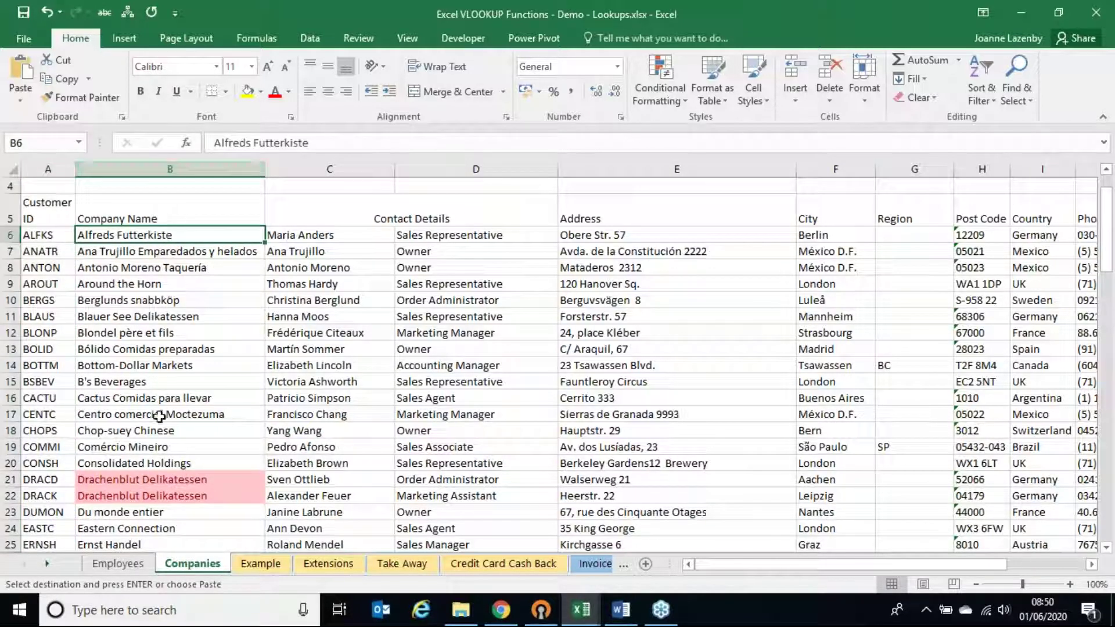
{"action": "left_click", "coordinate": [192, 479]}
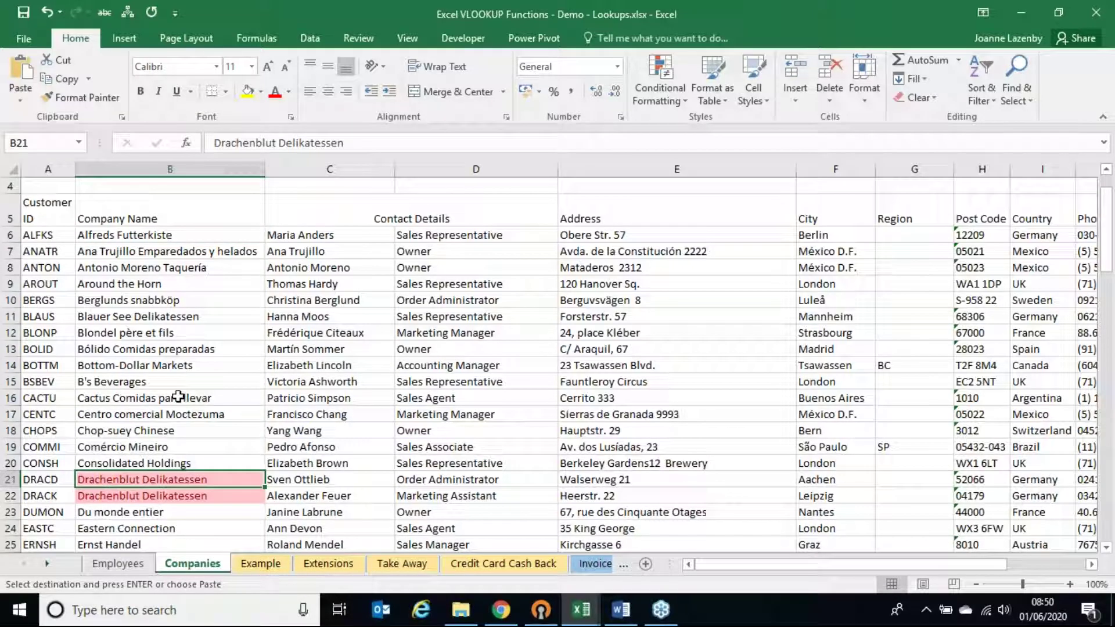
{"action": "left_click", "coordinate": [168, 492]}
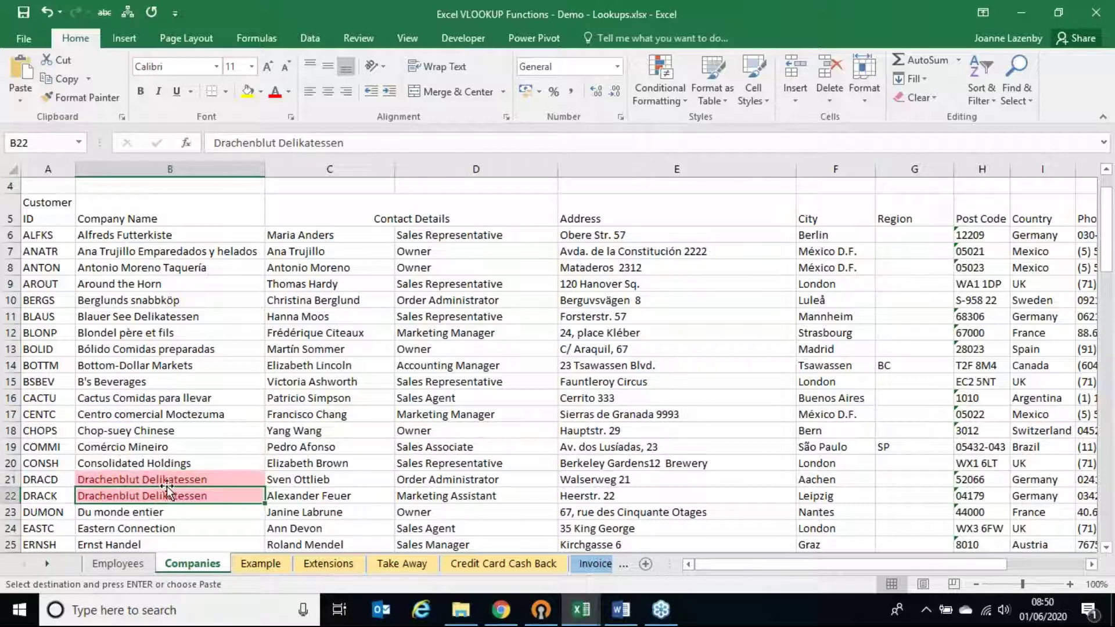
Compare the contacts beside the two Drachenblut Delikatessen entries in rows 21 and 22, and review the table block A5:D22
{"action": "left_click", "coordinate": [169, 481]}
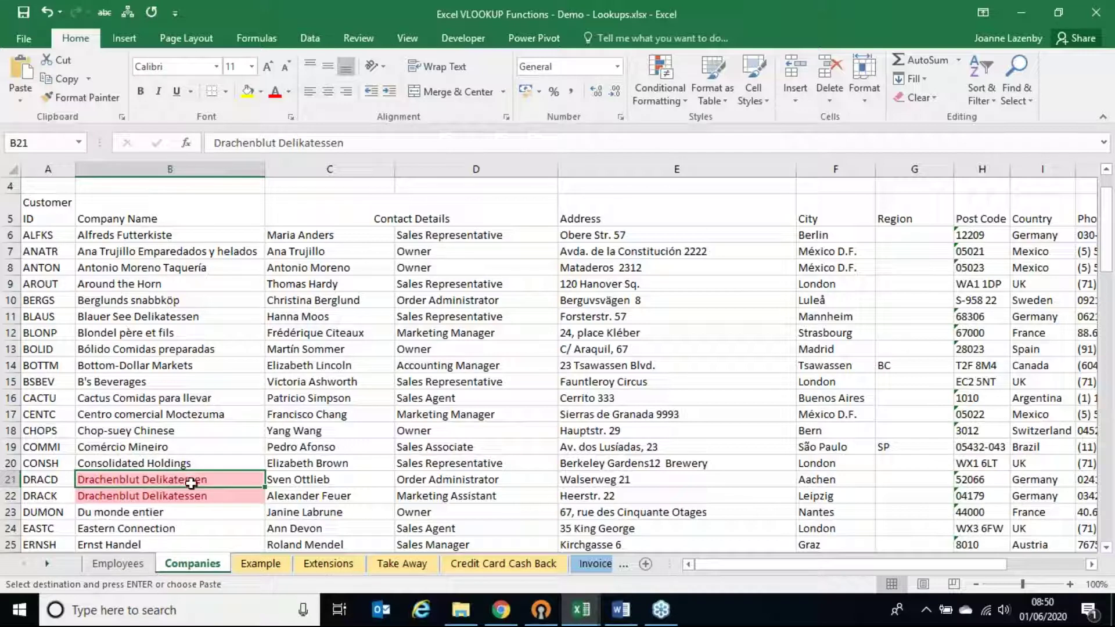
{"action": "left_click", "coordinate": [320, 479]}
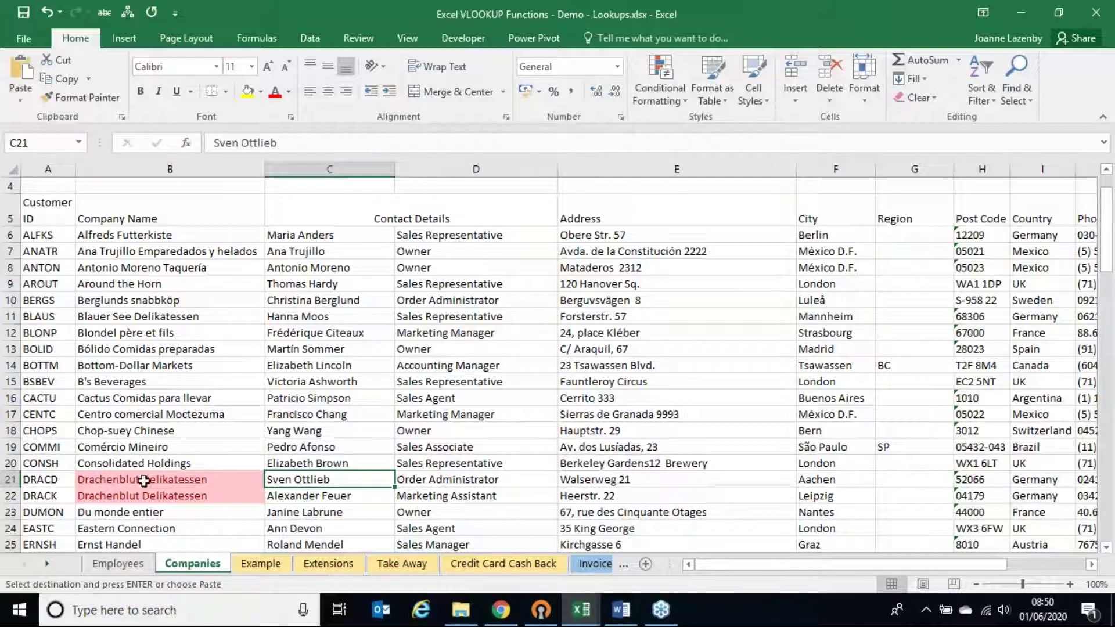
{"action": "left_click", "coordinate": [153, 476]}
{"action": "left_click", "coordinate": [327, 479]}
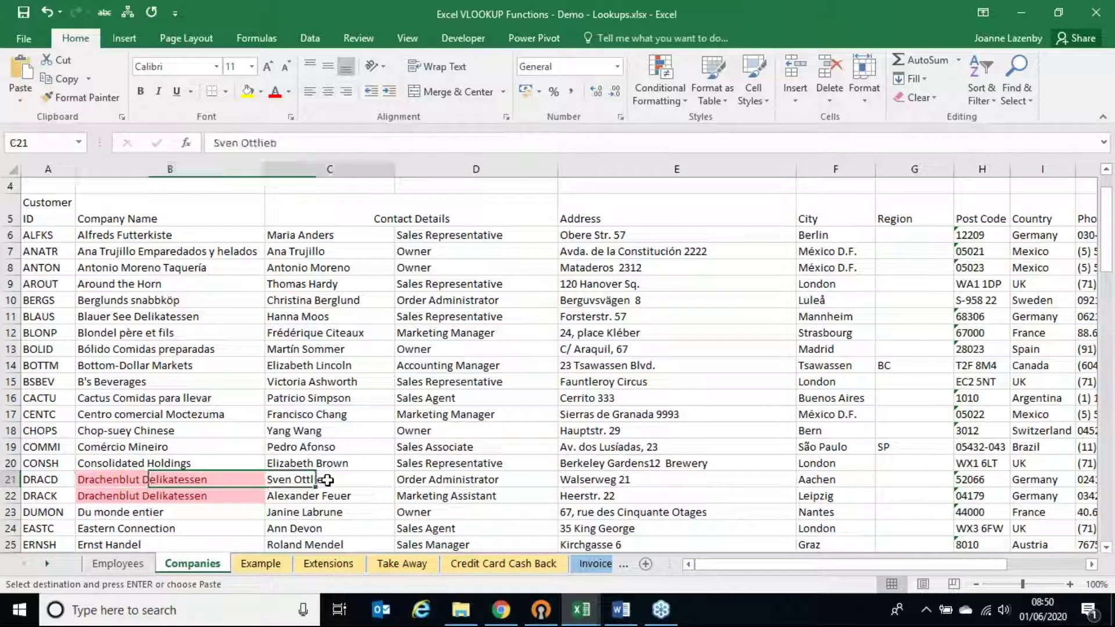
{"action": "left_click", "coordinate": [197, 479]}
{"action": "left_click", "coordinate": [192, 495]}
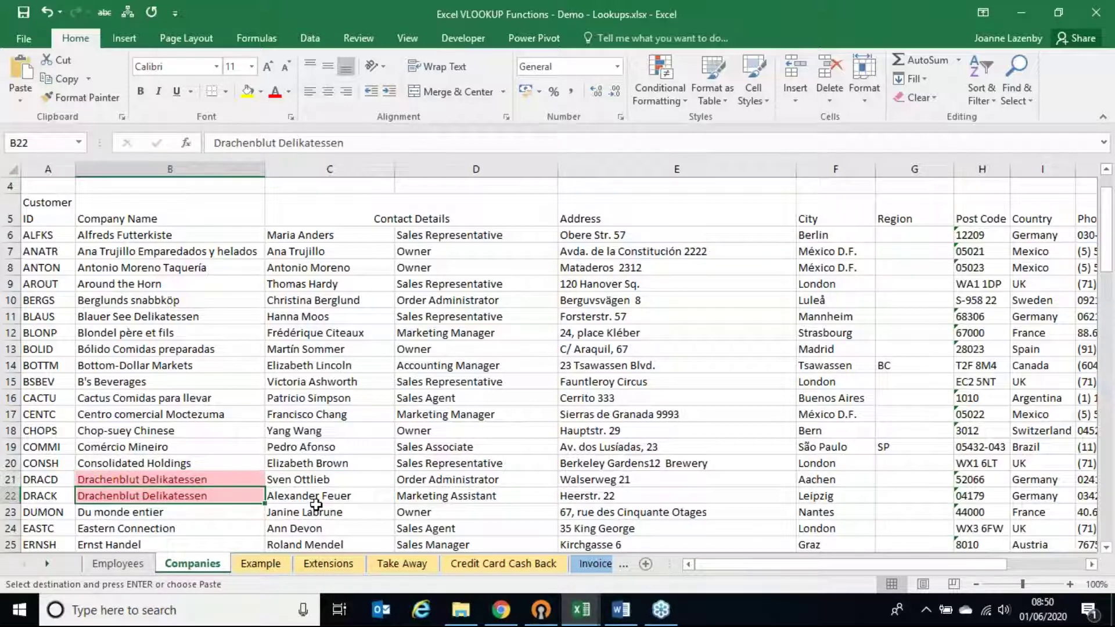
{"action": "left_click", "coordinate": [319, 497]}
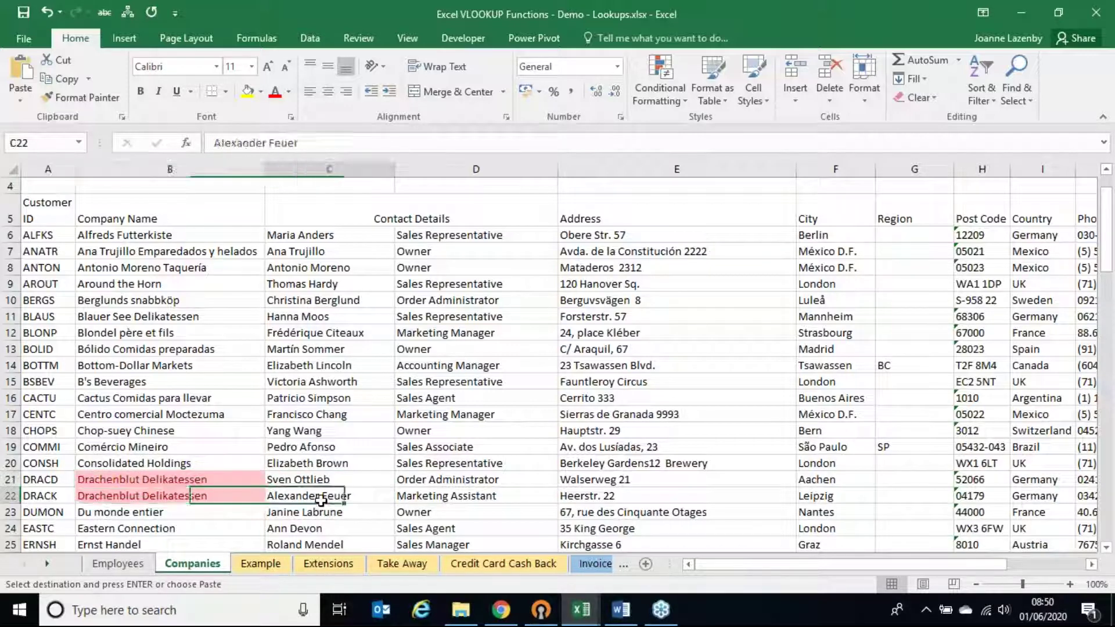
{"action": "left_click", "coordinate": [195, 497]}
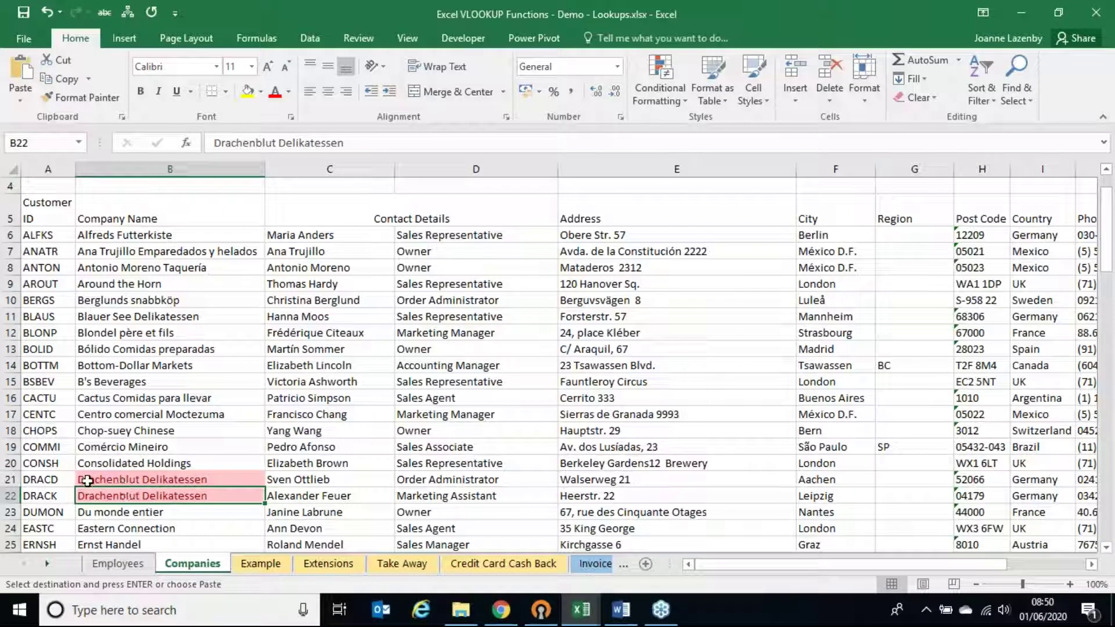
{"action": "left_click_drag", "start_coordinate": [44, 208], "coordinate": [531, 503]}
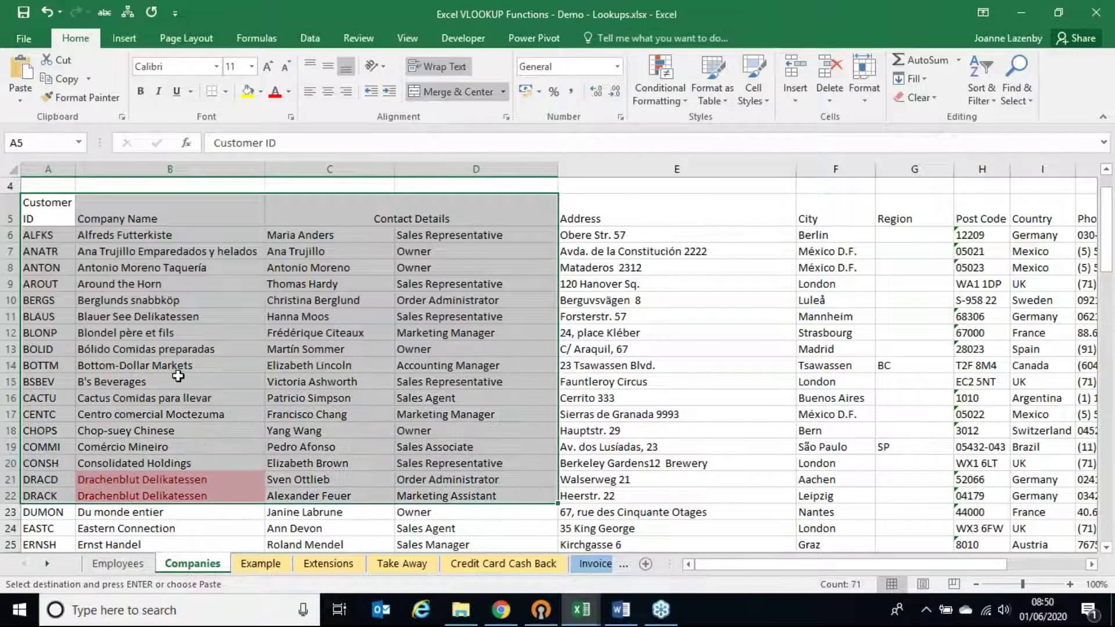
{"action": "left_click", "coordinate": [61, 286]}
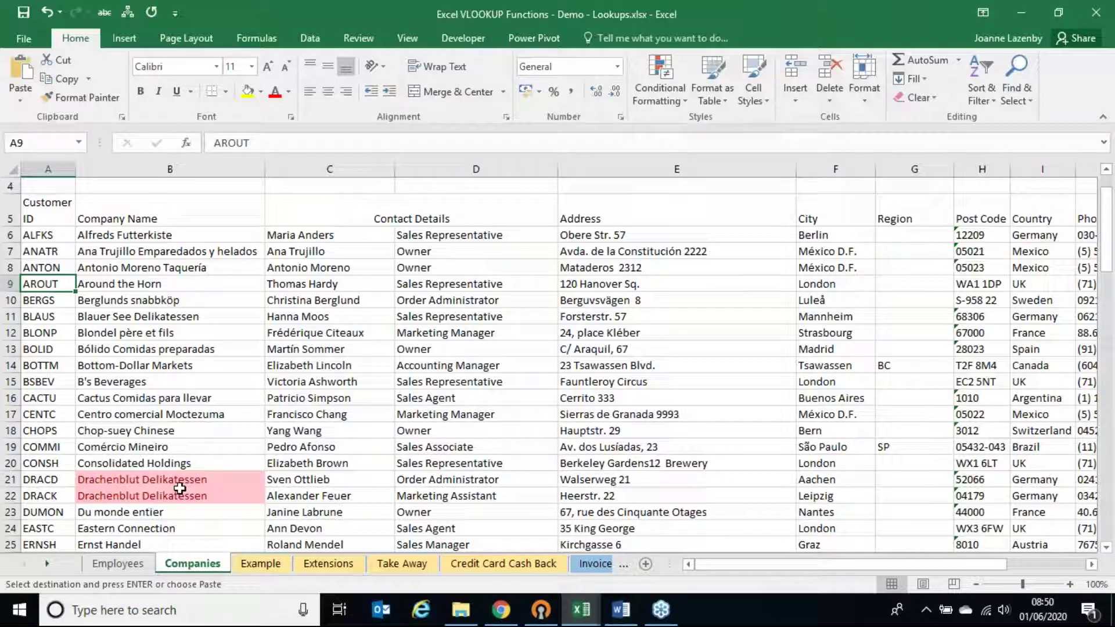
Switch to the Example sheet and select the Training Dates title in A1
{"action": "left_click", "coordinate": [251, 564]}
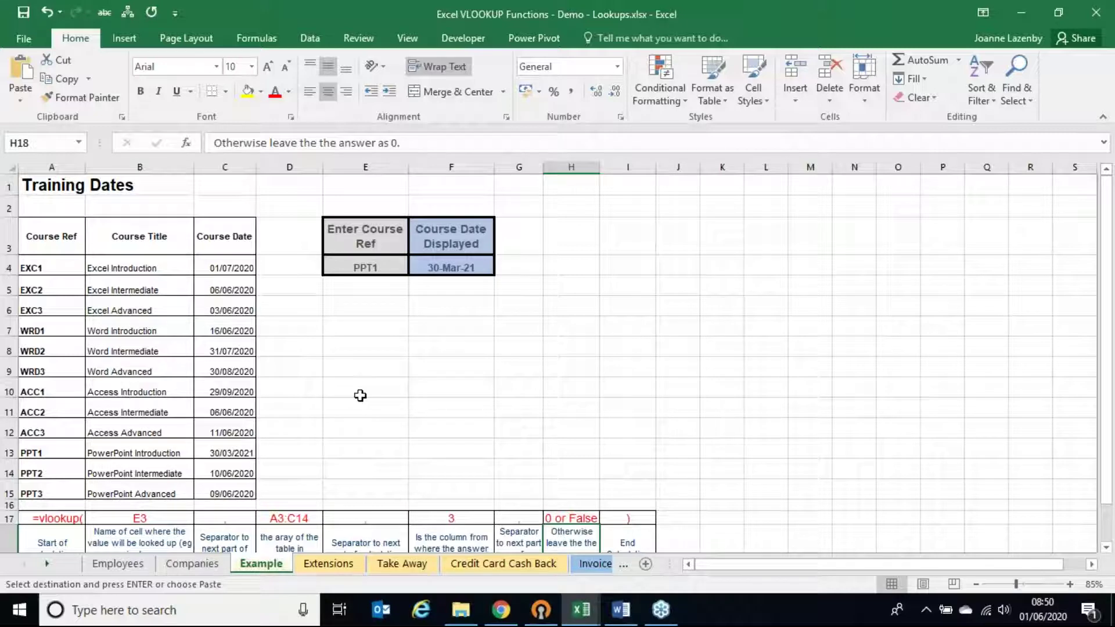
{"action": "scroll", "coordinate": [360, 395], "scroll_direction": "up", "scroll_amount": 1, "text": "ctrl"}
{"action": "scroll", "coordinate": [360, 396], "scroll_direction": "up", "scroll_amount": 1}
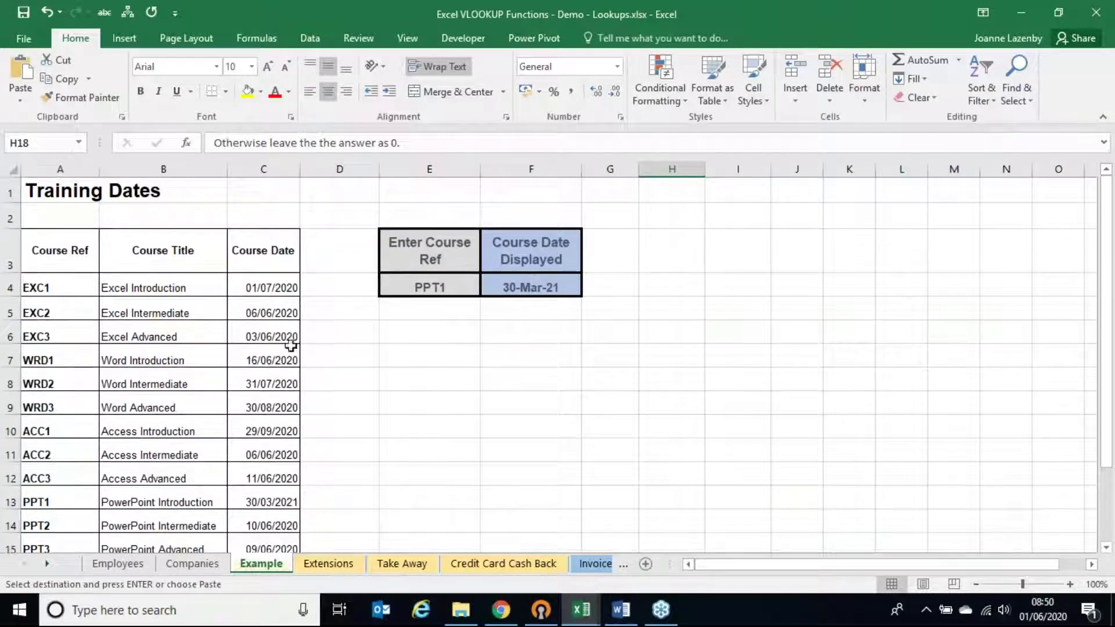
{"action": "left_click", "coordinate": [47, 185]}
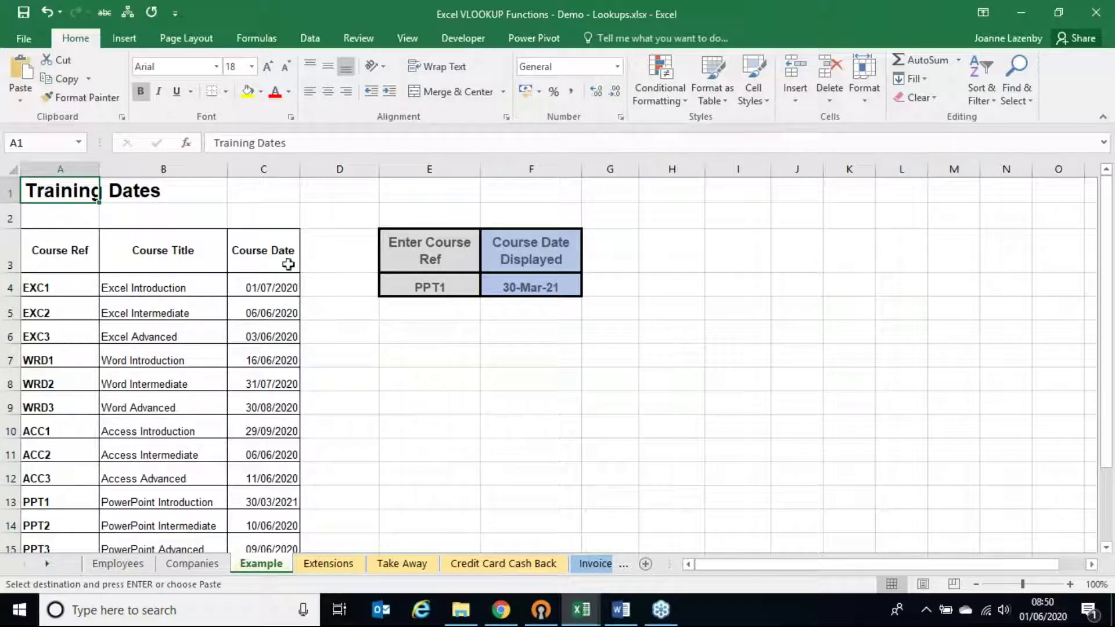
Set the course reference in E4 to EXC1 and compare the table's date in C4 with the lookup result in F4
{"action": "left_click", "coordinate": [429, 285]}
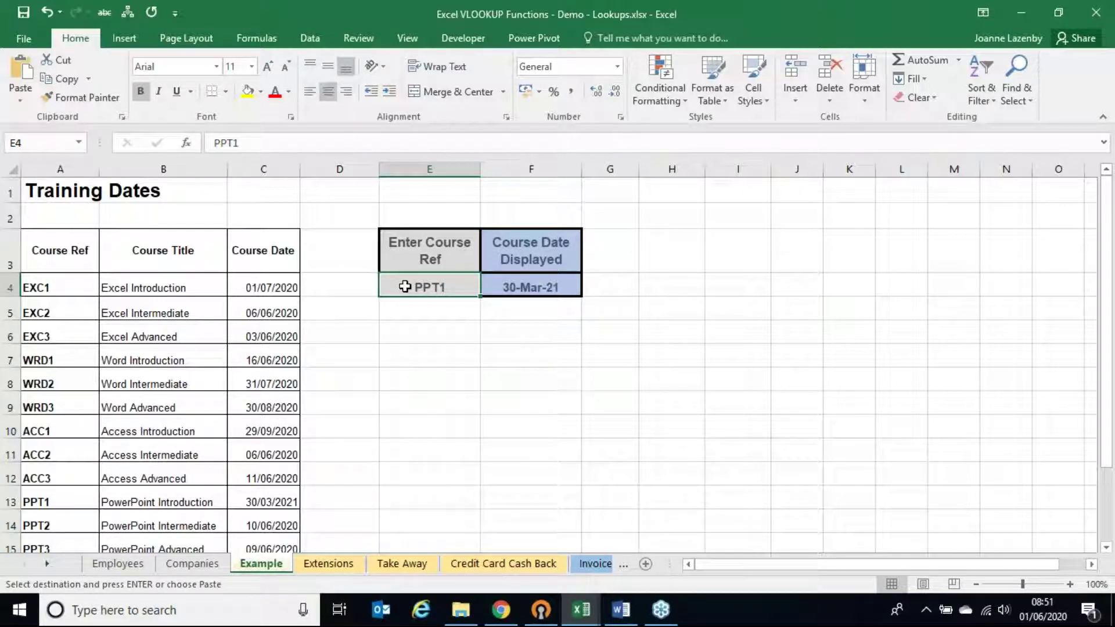
{"action": "type", "text": "EXC1"}
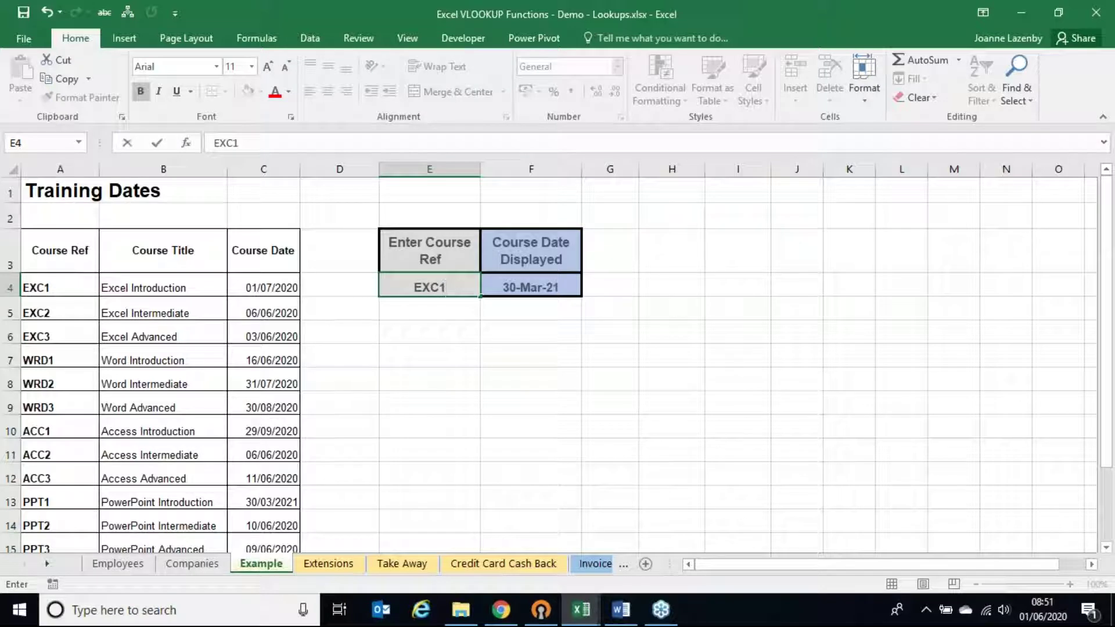
{"action": "key", "text": "Return"}
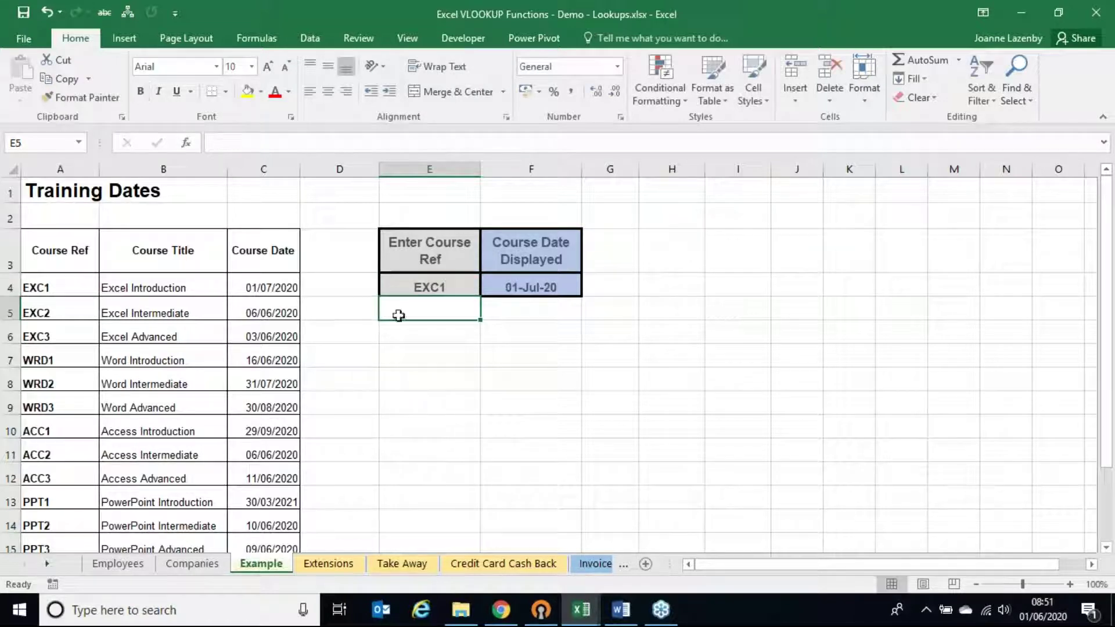
{"action": "left_click", "coordinate": [238, 287]}
{"action": "left_click", "coordinate": [547, 287]}
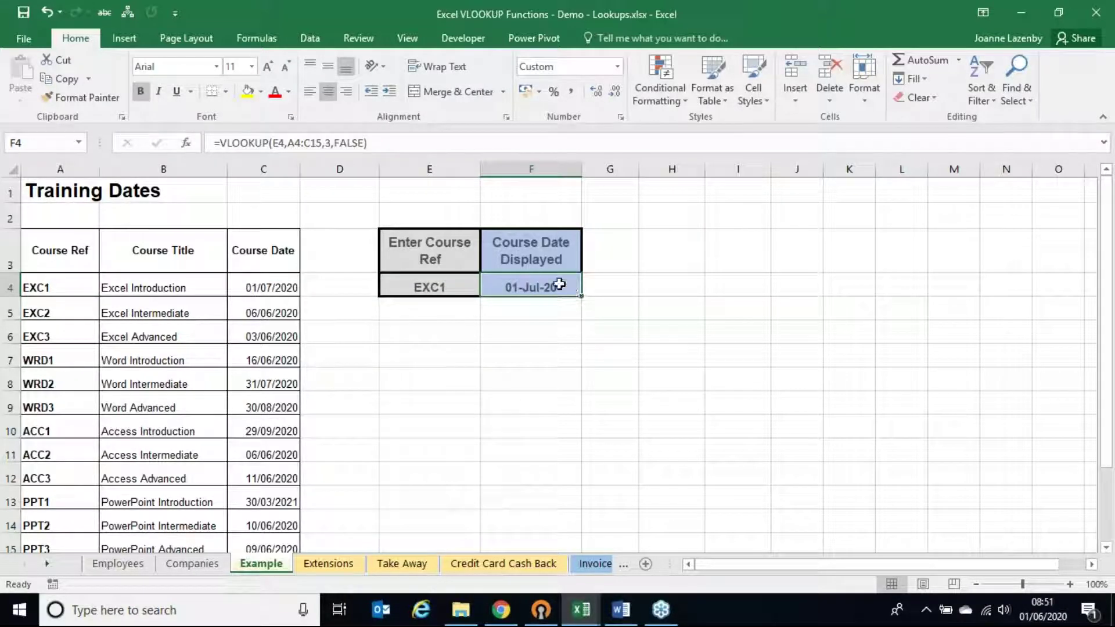
Set the course reference in E4 to WRD2
{"action": "left_click", "coordinate": [418, 282]}
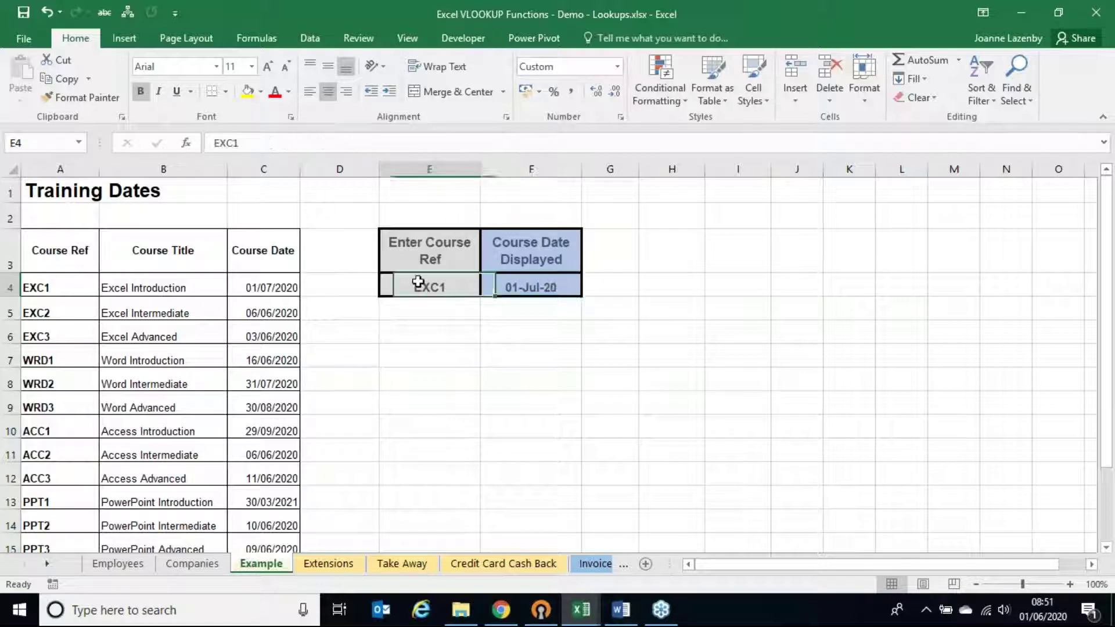
{"action": "type", "text": "WRD2"}
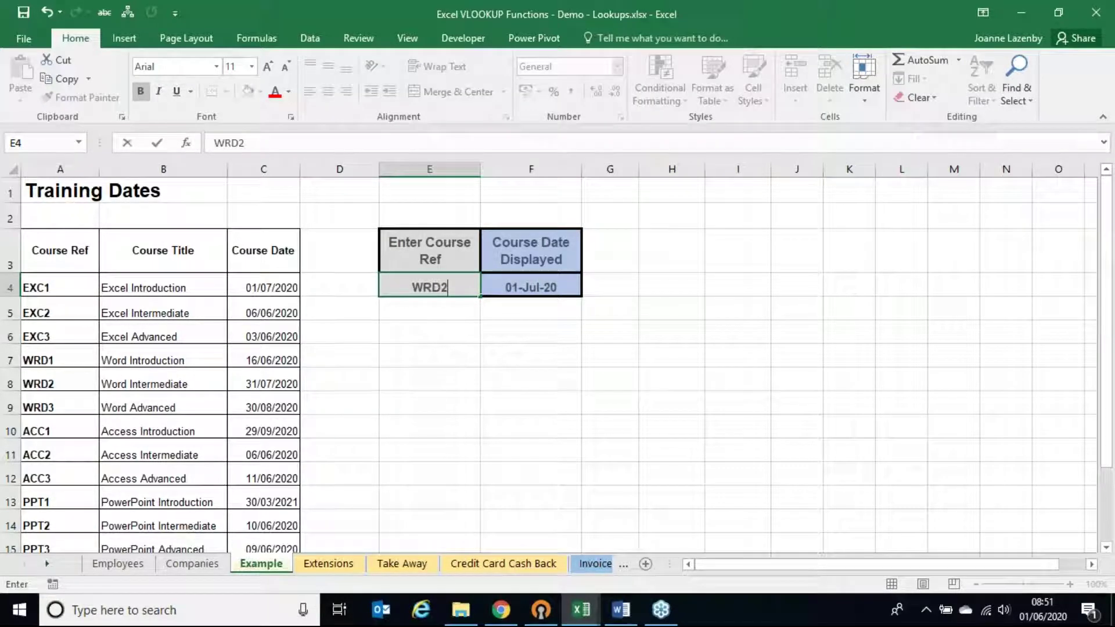
{"action": "key", "text": "Return"}
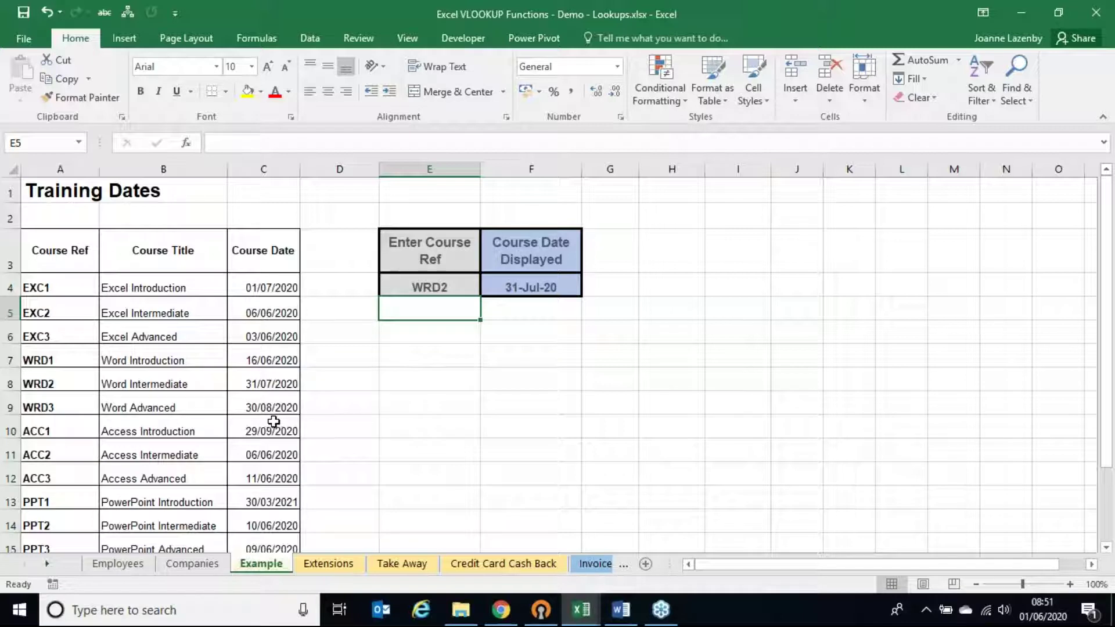
Inspect the VLOOKUP formula behind the displayed course date in F4, leaving it as it is
{"action": "left_click", "coordinate": [562, 287]}
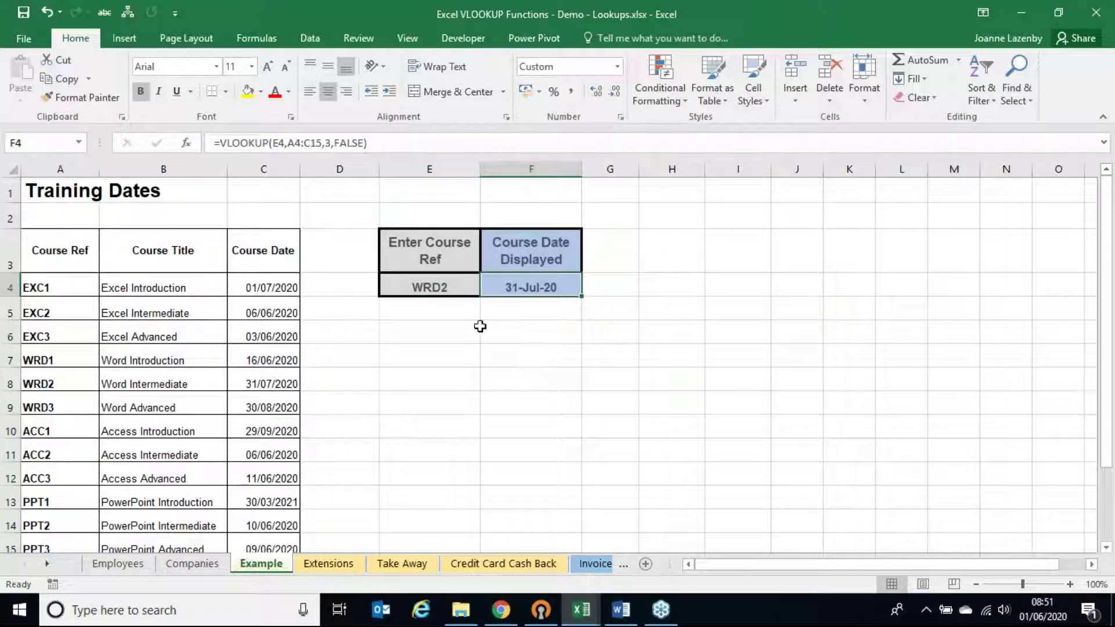
{"action": "double_click", "coordinate": [569, 281]}
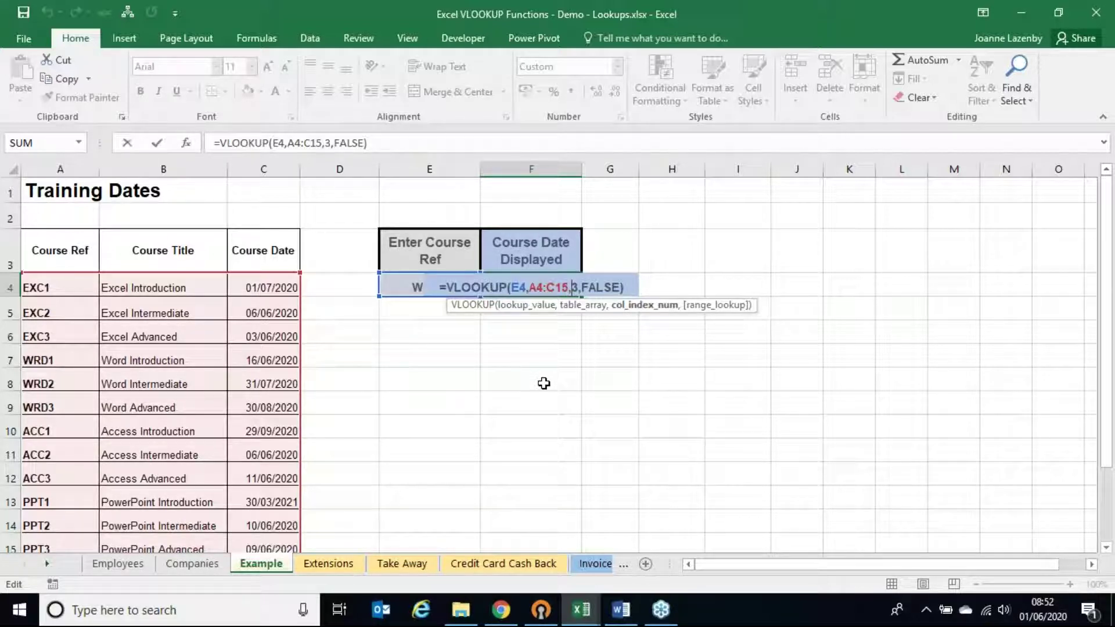
{"action": "key", "text": "ctrl+Return"}
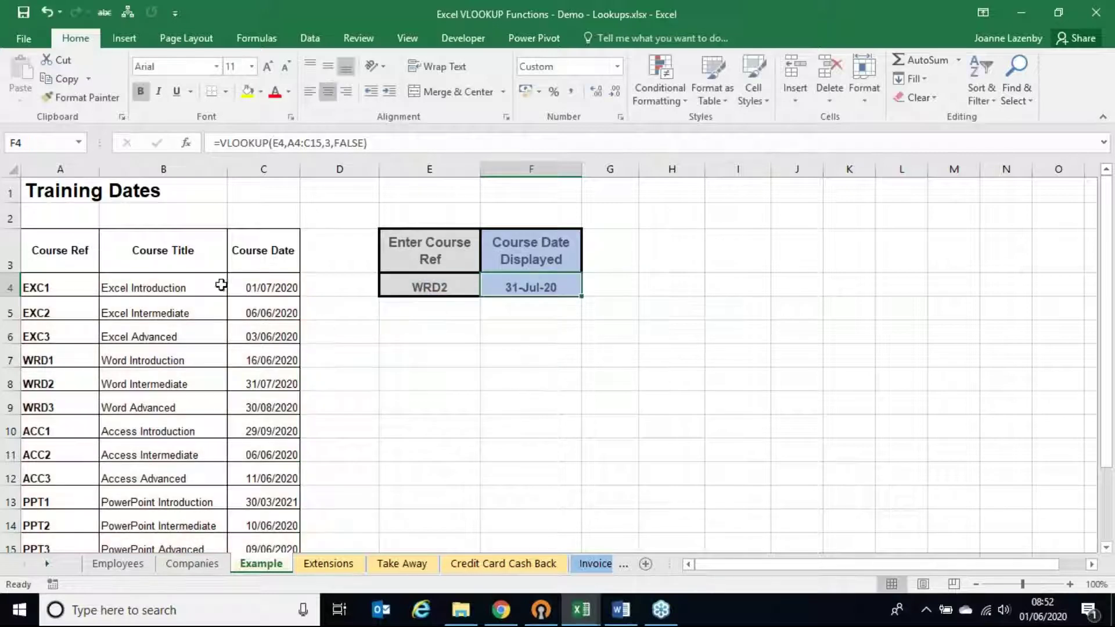
Trace the Training Dates table row by row across columns A to C, from the headings in row 3 down to row 7
{"action": "left_click_drag", "start_coordinate": [51, 252], "coordinate": [282, 262]}
{"action": "left_click_drag", "start_coordinate": [85, 287], "coordinate": [293, 288]}
{"action": "left_click_drag", "start_coordinate": [86, 315], "coordinate": [250, 312]}
{"action": "left_click_drag", "start_coordinate": [83, 340], "coordinate": [257, 332]}
{"action": "left_click_drag", "start_coordinate": [49, 359], "coordinate": [266, 355]}
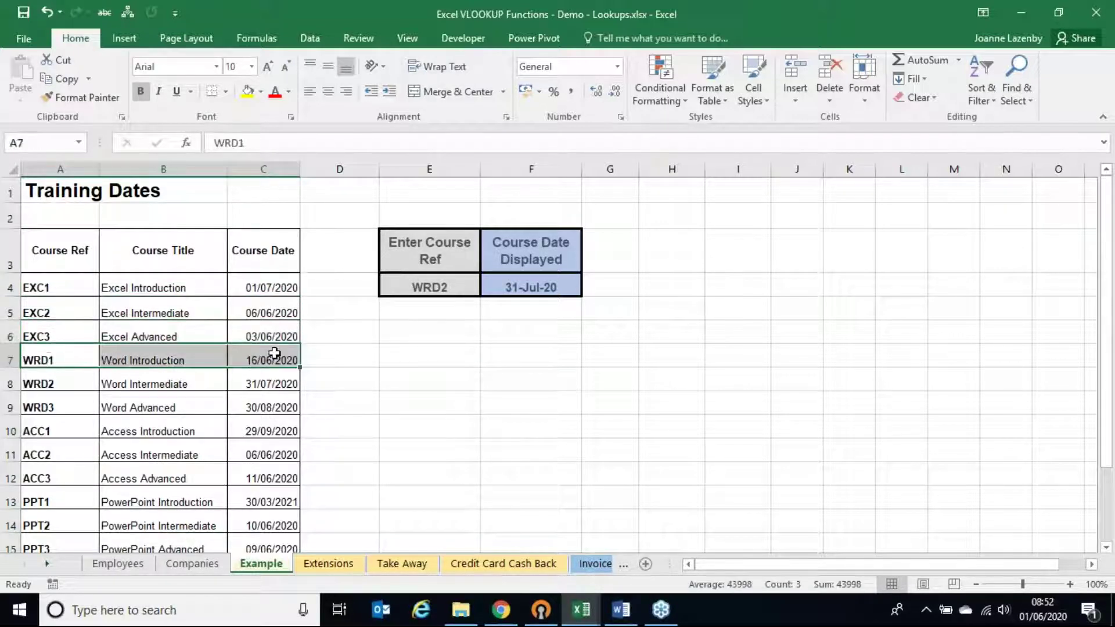
Illustrate a vertical column layout by selecting rows 6 to 9 in each of the blank columns E, F, G and H
{"action": "left_click_drag", "start_coordinate": [436, 336], "coordinate": [431, 402]}
{"action": "left_click_drag", "start_coordinate": [506, 337], "coordinate": [531, 407]}
{"action": "left_click_drag", "start_coordinate": [618, 336], "coordinate": [604, 403]}
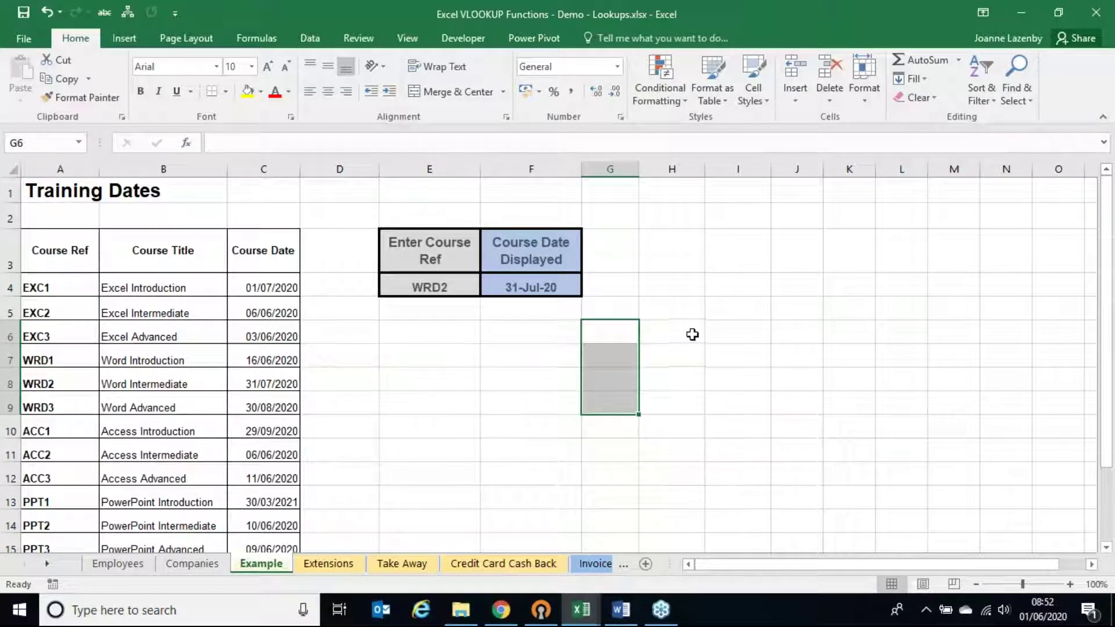
{"action": "left_click_drag", "start_coordinate": [692, 333], "coordinate": [681, 401]}
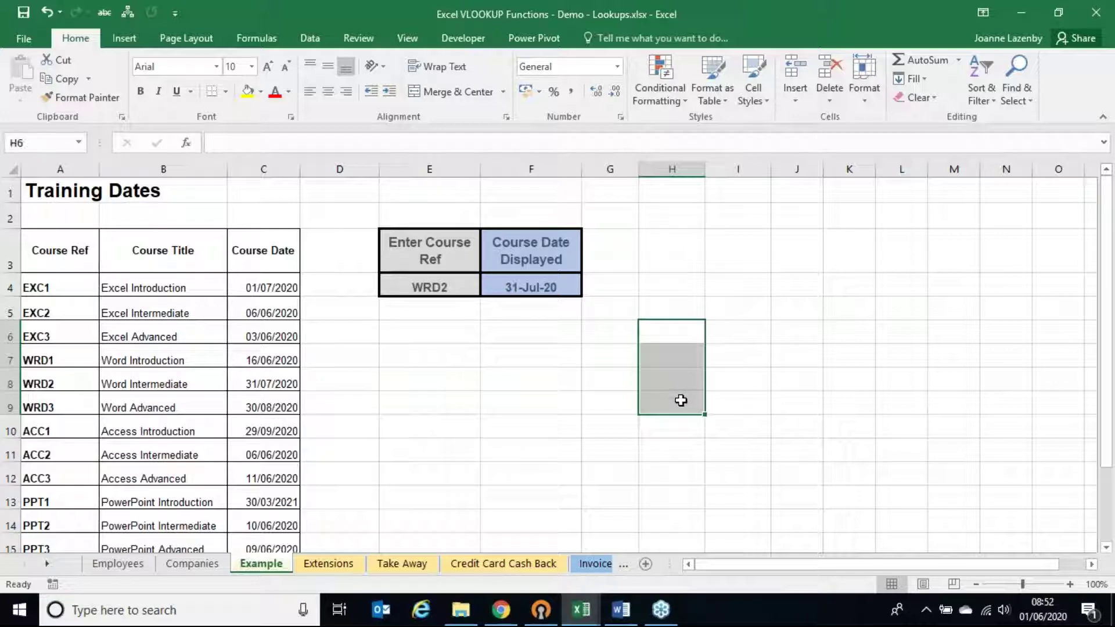
Reopen the VLOOKUP formula in F4, highlight its E4 lookup value argument and close the formula unchanged
{"action": "left_click", "coordinate": [567, 282]}
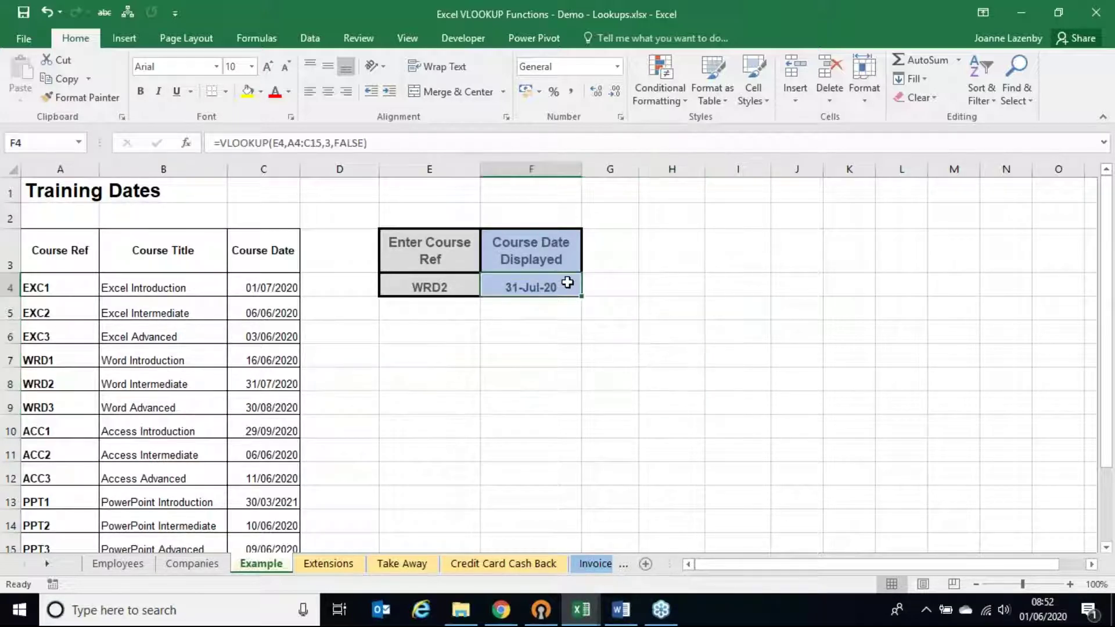
{"action": "double_click", "coordinate": [567, 282]}
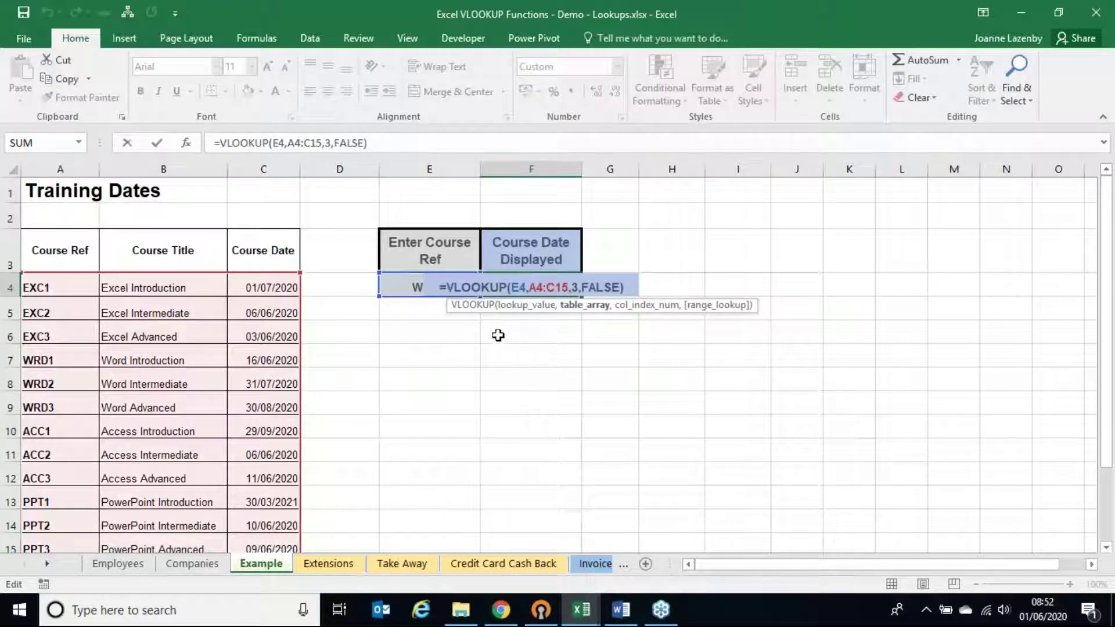
{"action": "left_click", "coordinate": [514, 284]}
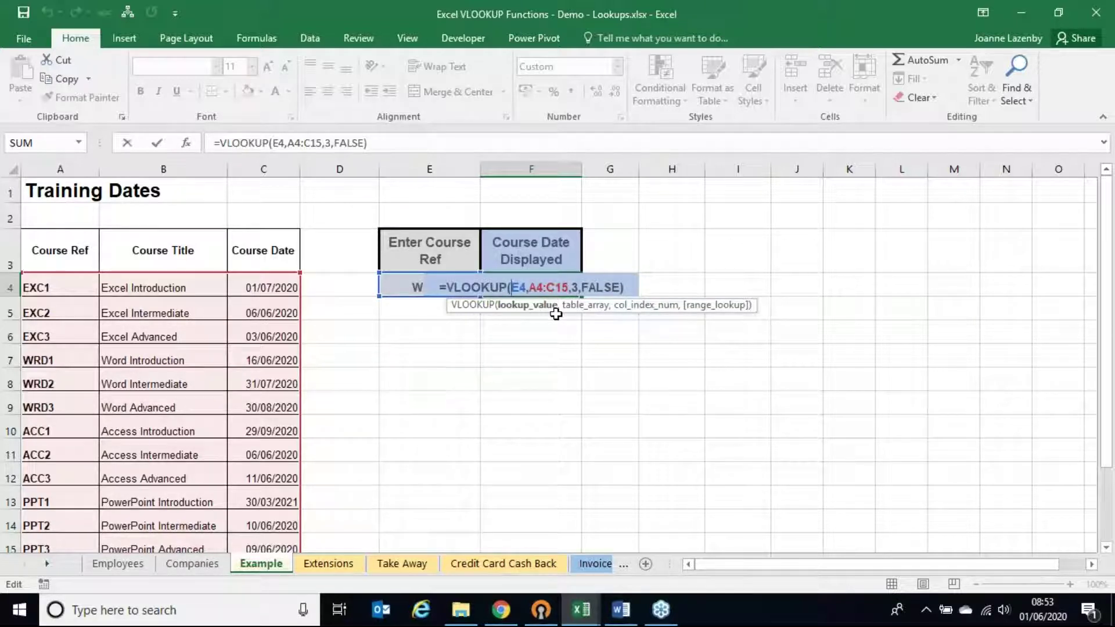
{"action": "key", "text": "shift+Right"}
{"action": "key", "text": "shift+Right"}
{"action": "key", "text": "Return"}
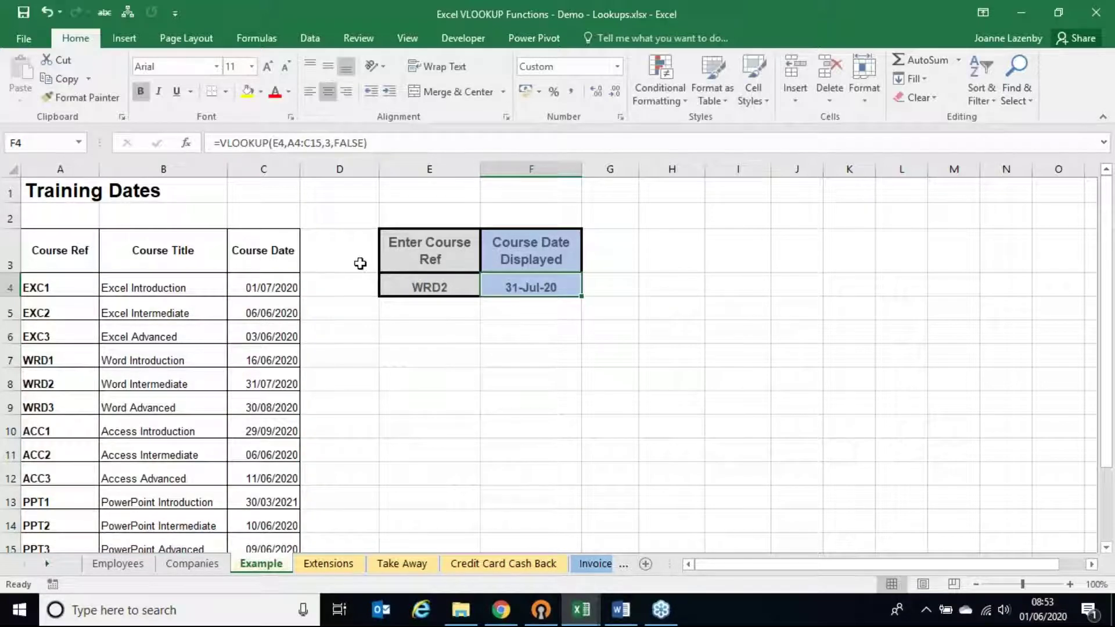
Fill the course reference cell E4 with yellow to mark the lookup value
{"action": "left_click", "coordinate": [406, 280]}
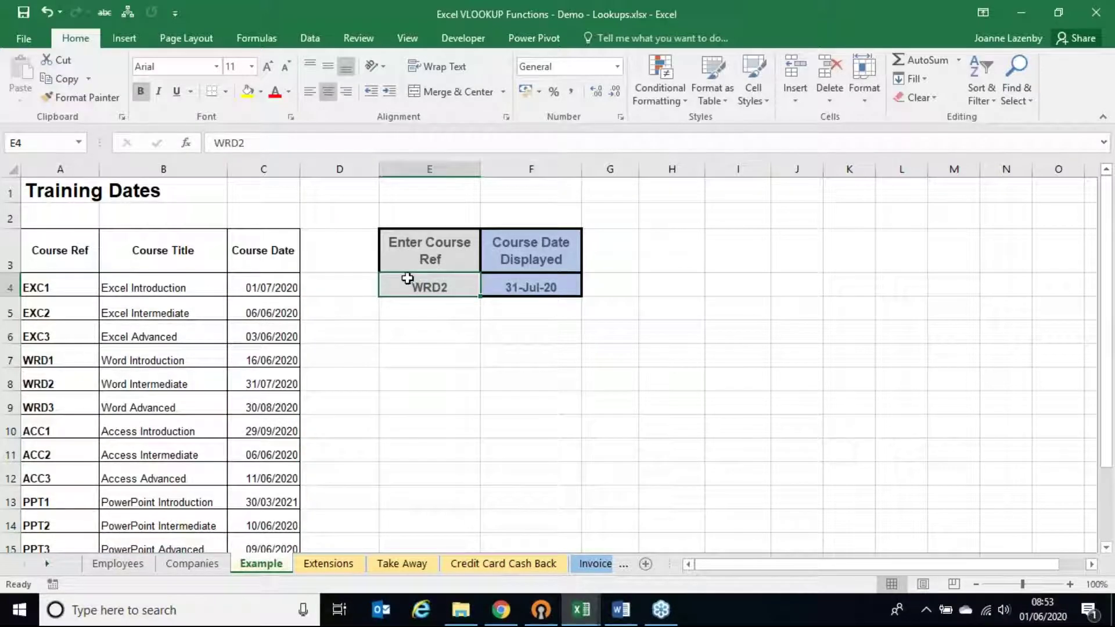
{"action": "left_click", "coordinate": [248, 91]}
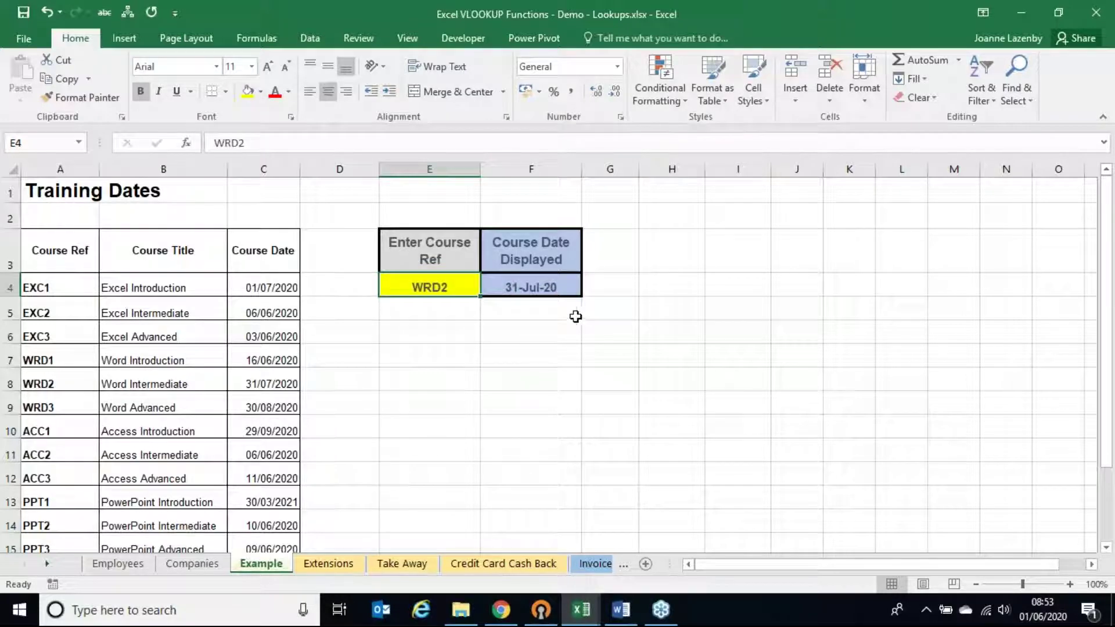
Change the course reference in E4 to ACC1
{"action": "double_click", "coordinate": [565, 287]}
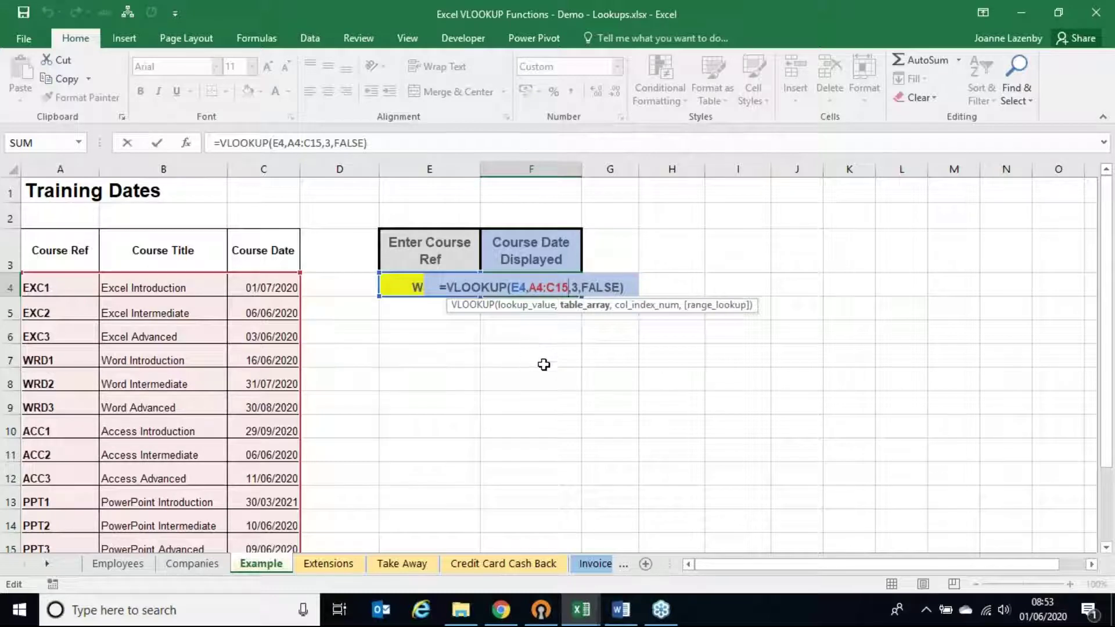
{"action": "left_click", "coordinate": [430, 287]}
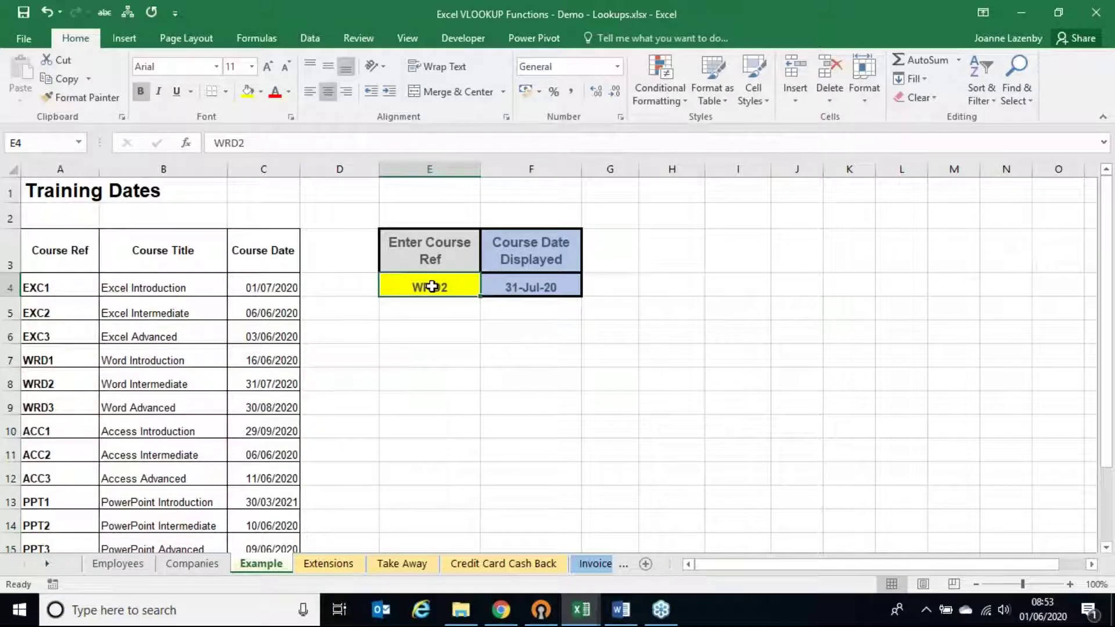
{"action": "type", "text": "ACC1"}
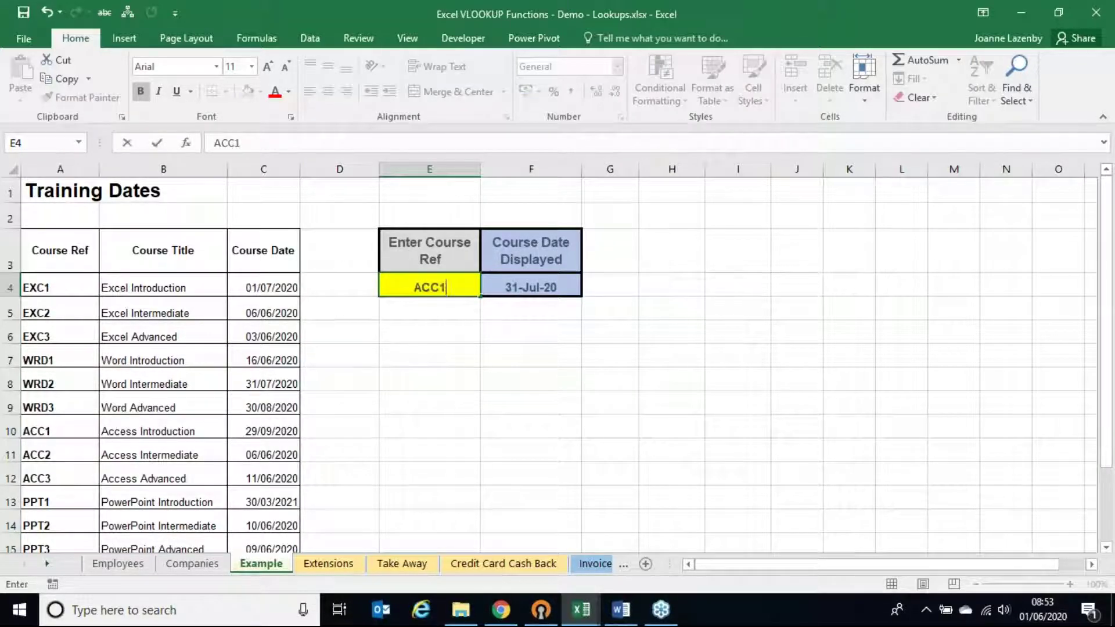
{"action": "key", "text": "Return"}
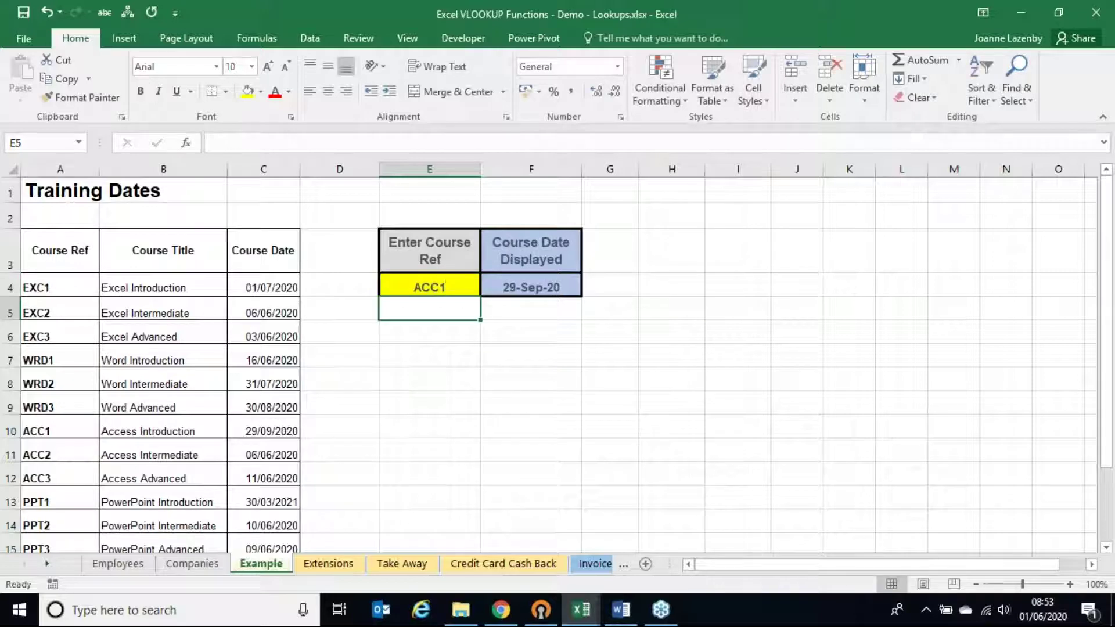
Reopen the VLOOKUP formula in F4, go from its lookup value to its table array A4:C15, and close it without editing
{"action": "left_click", "coordinate": [515, 283]}
{"action": "double_click", "coordinate": [515, 282]}
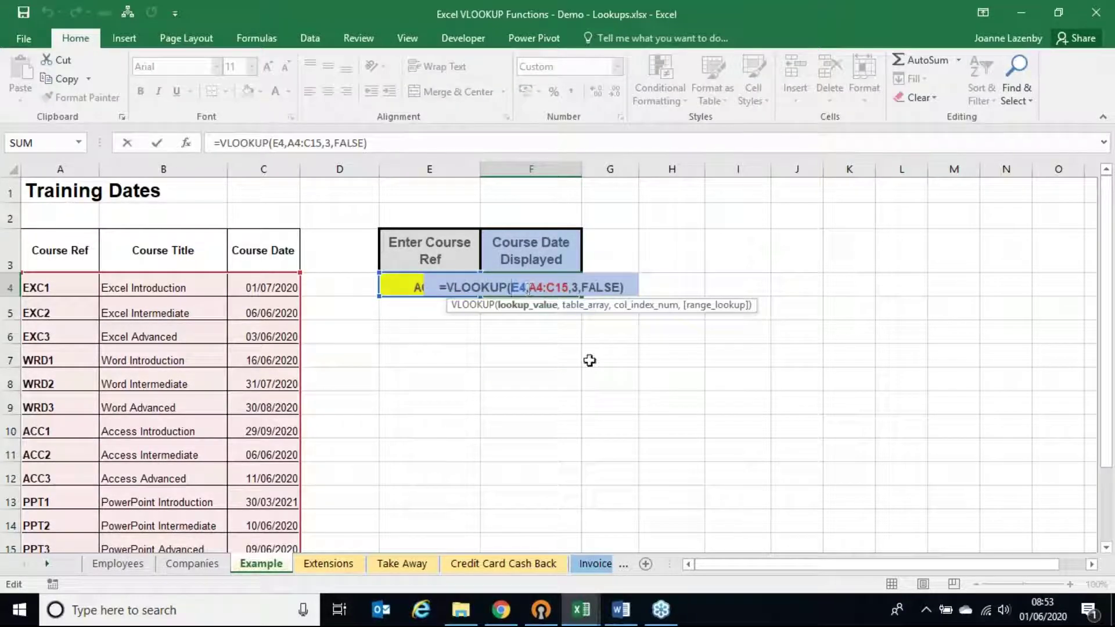
{"action": "key", "text": "Left"}
{"action": "key", "text": "Left"}
{"action": "left_click", "coordinate": [538, 289]}
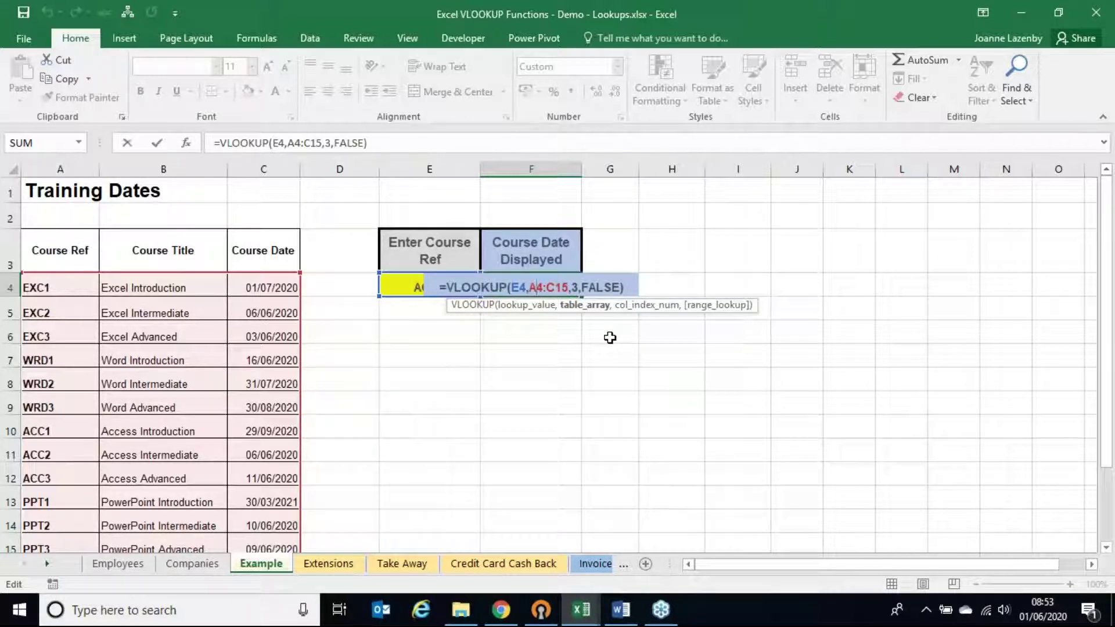
{"action": "key", "text": "ctrl+Return"}
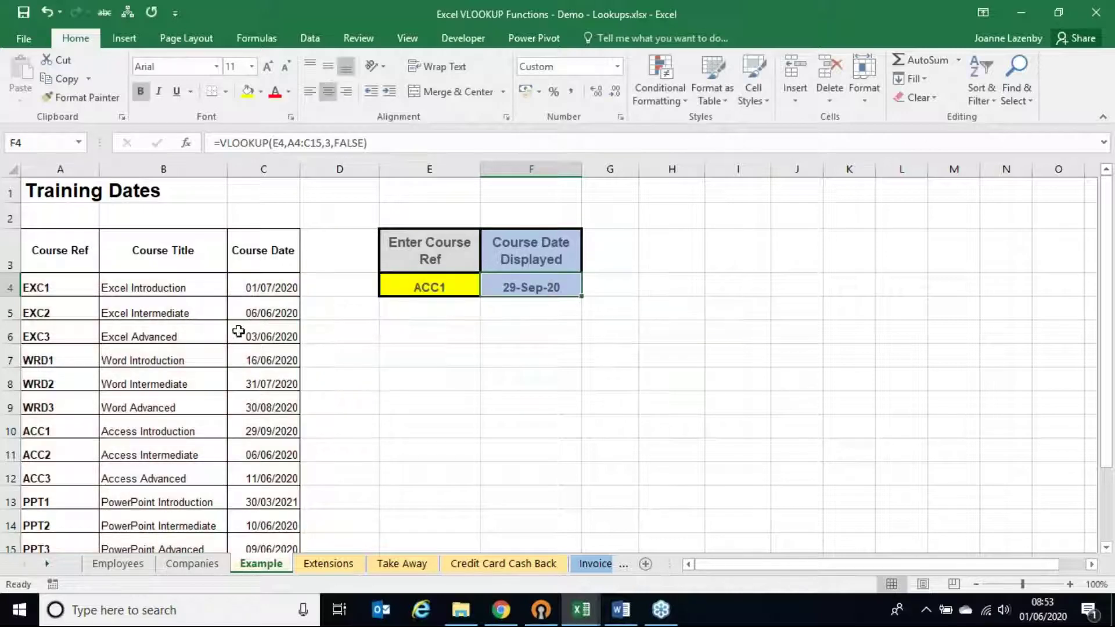
Fill the Training Dates data range A4:C15 with yellow to mark the table array
{"action": "left_click_drag", "start_coordinate": [73, 291], "coordinate": [265, 549]}
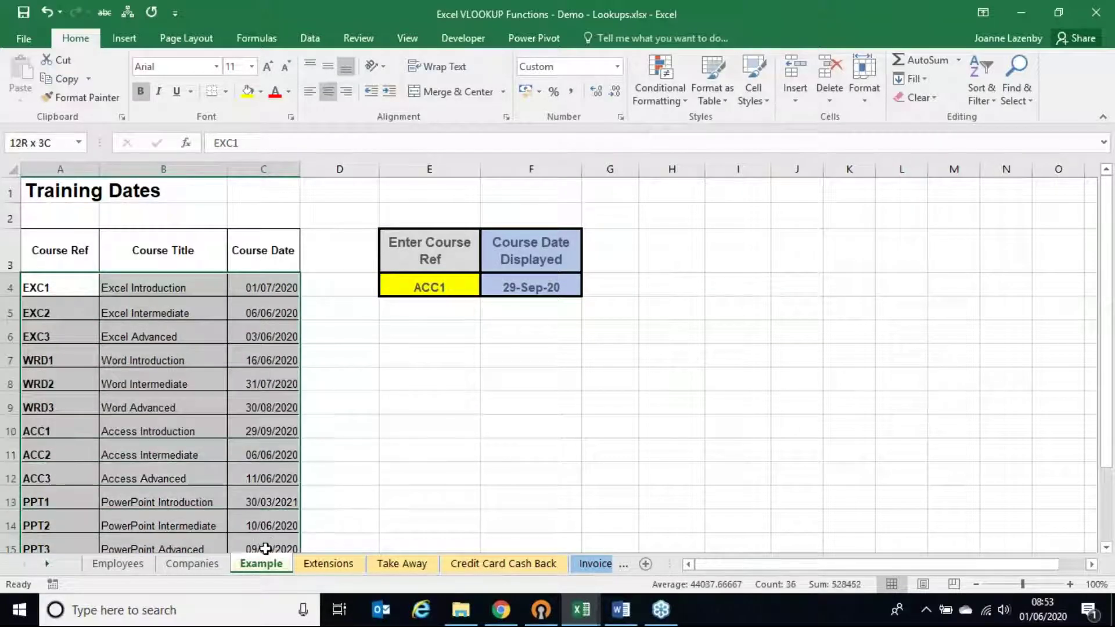
{"action": "left_click", "coordinate": [248, 92]}
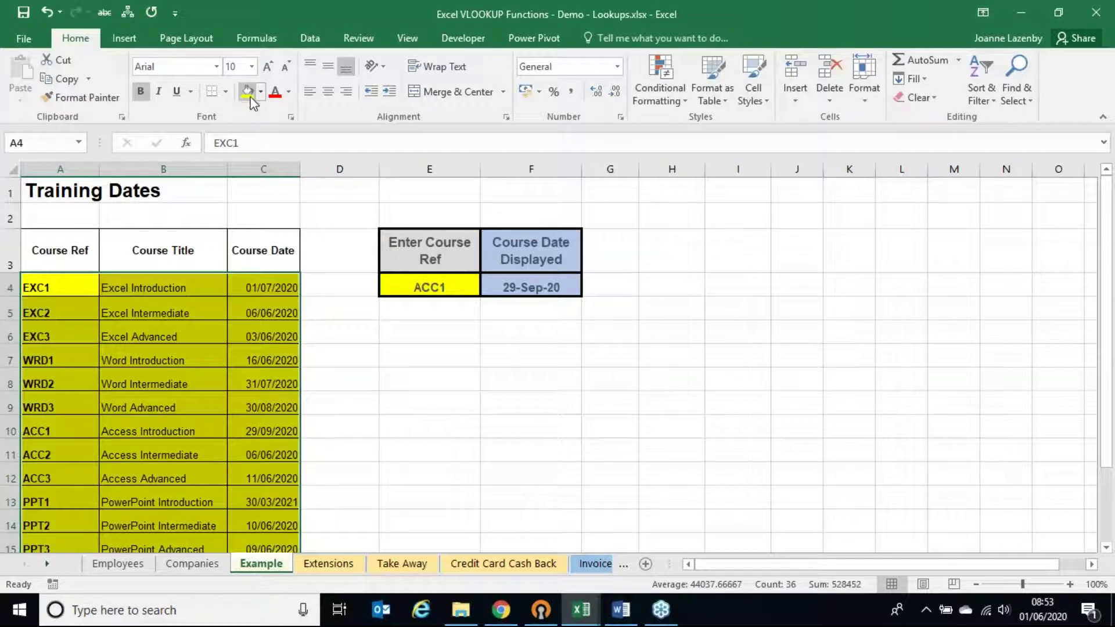
{"action": "left_click", "coordinate": [430, 282]}
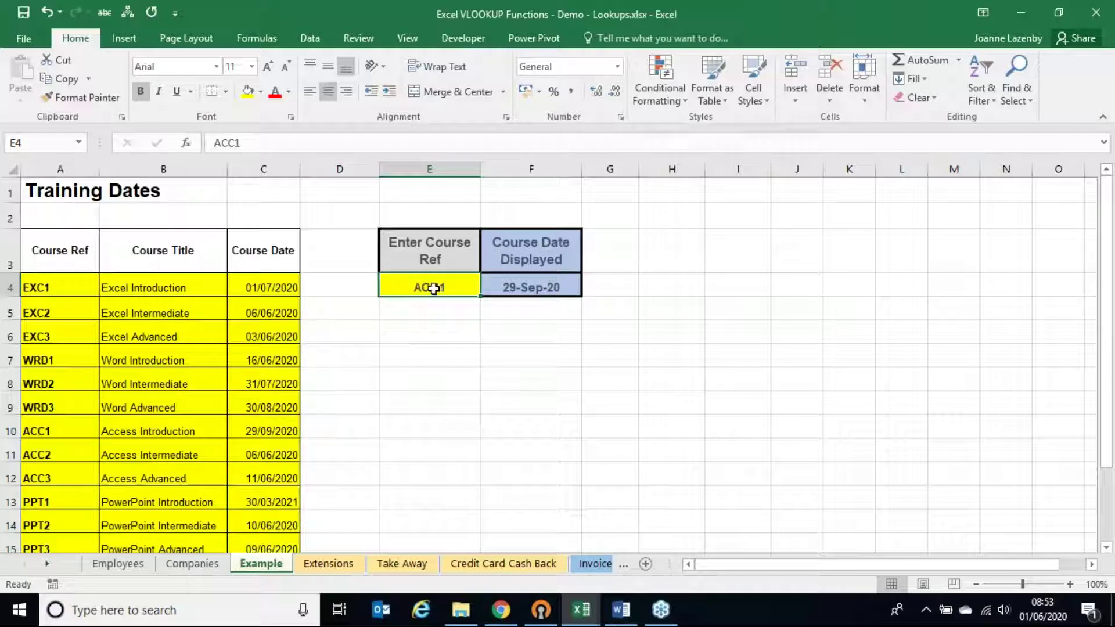
Contrast the table headings in A3:C3 with the first data cell A4 to show where the table array starts
{"action": "left_click_drag", "start_coordinate": [80, 252], "coordinate": [260, 267]}
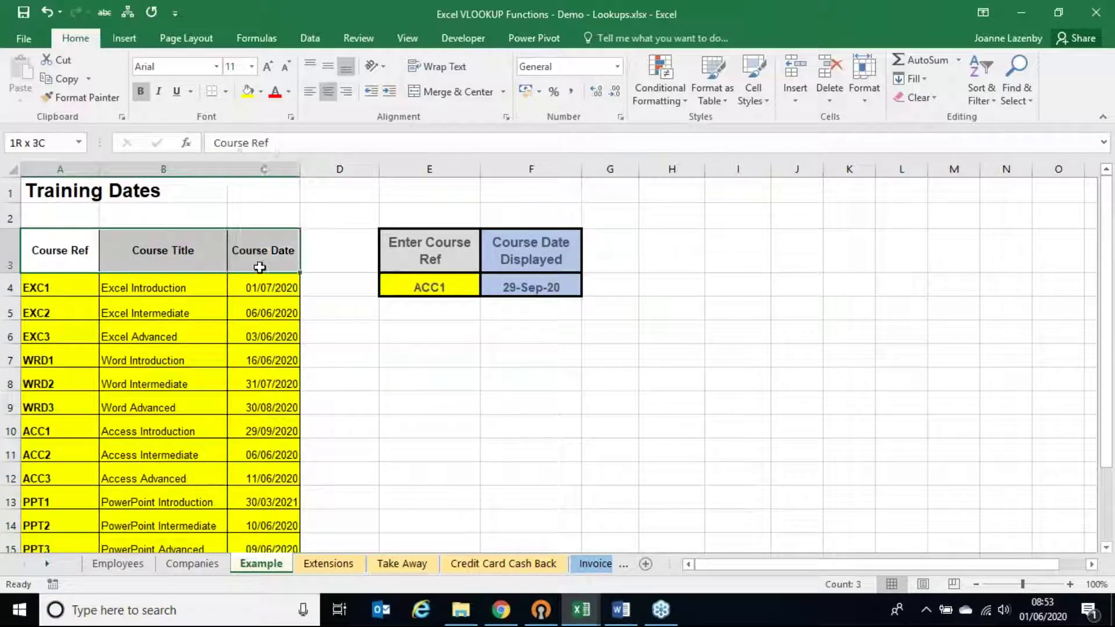
{"action": "left_click", "coordinate": [68, 286]}
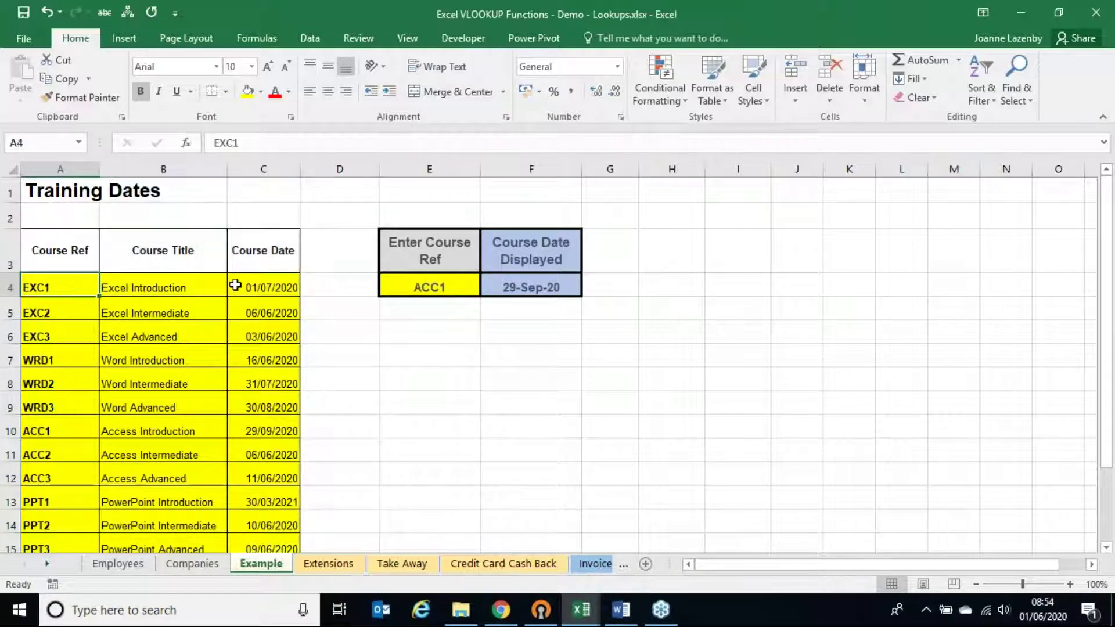
{"action": "left_click", "coordinate": [60, 250]}
{"action": "left_click", "coordinate": [60, 285]}
{"action": "left_click", "coordinate": [77, 250]}
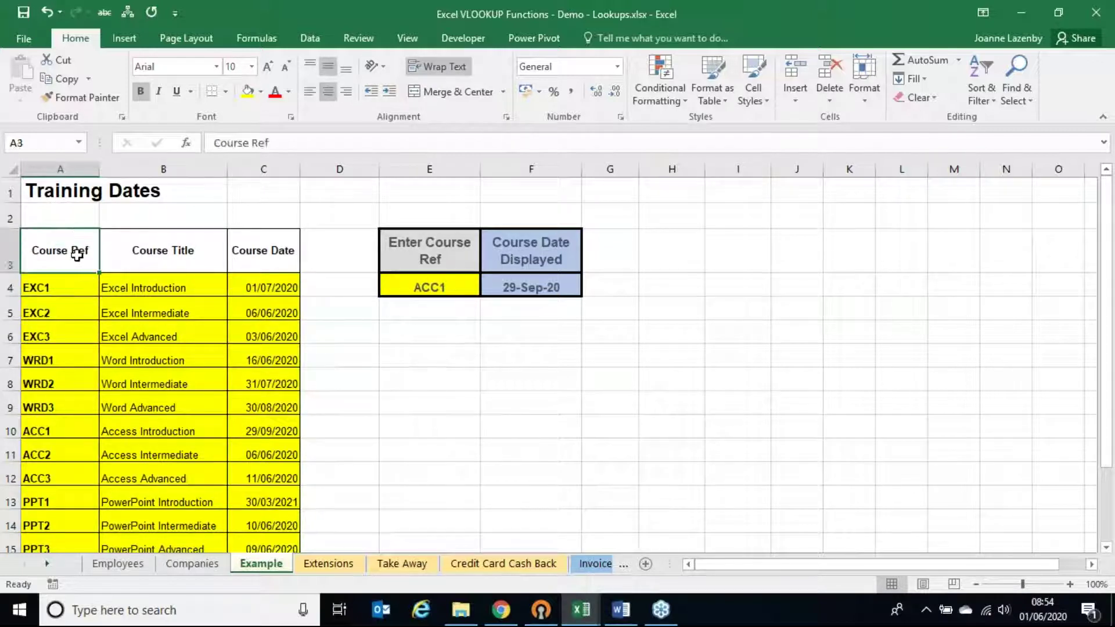
{"action": "left_click", "coordinate": [59, 292]}
{"action": "left_click", "coordinate": [73, 256]}
Walk through the lookup value, table array and column index arguments of the VLOOKUP formula in F4 and close it without editing
{"action": "double_click", "coordinate": [568, 287]}
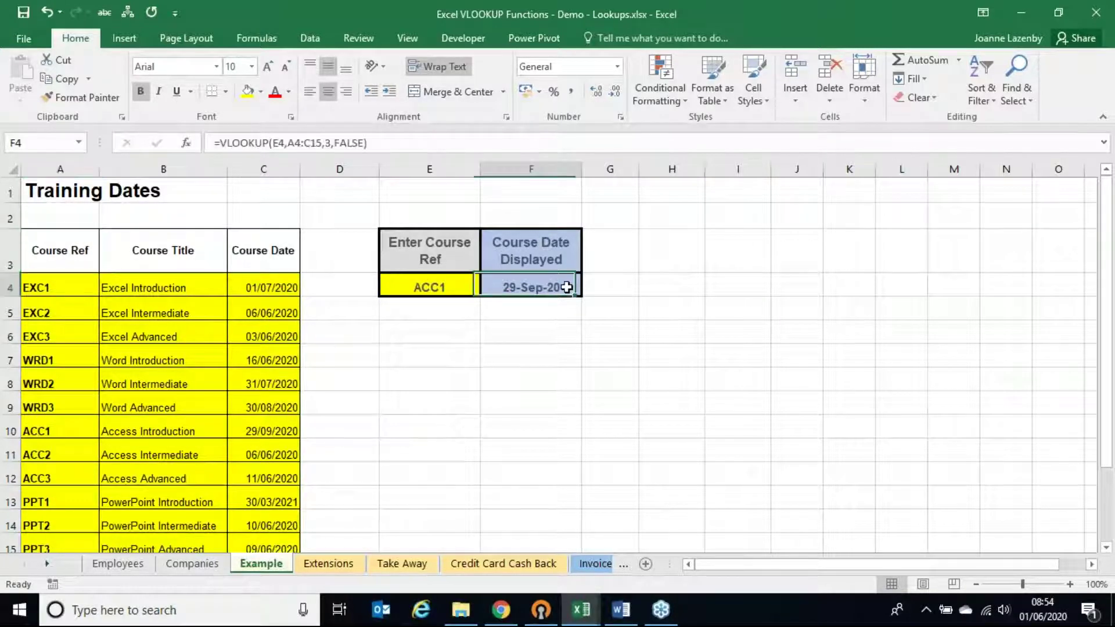
{"action": "left_click", "coordinate": [519, 289]}
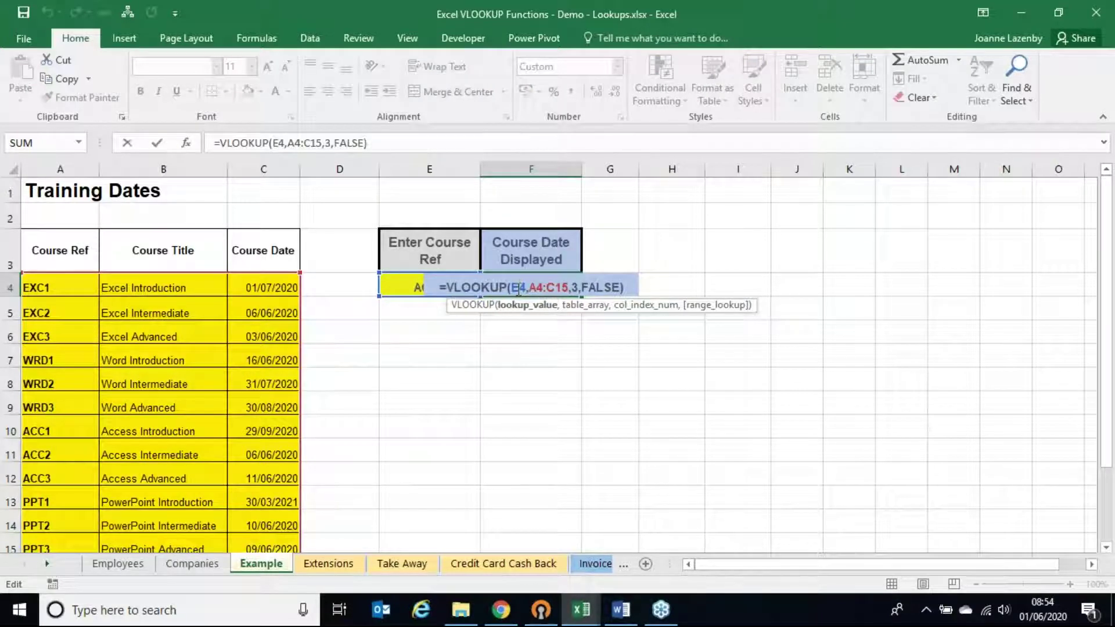
{"action": "left_click", "coordinate": [535, 288]}
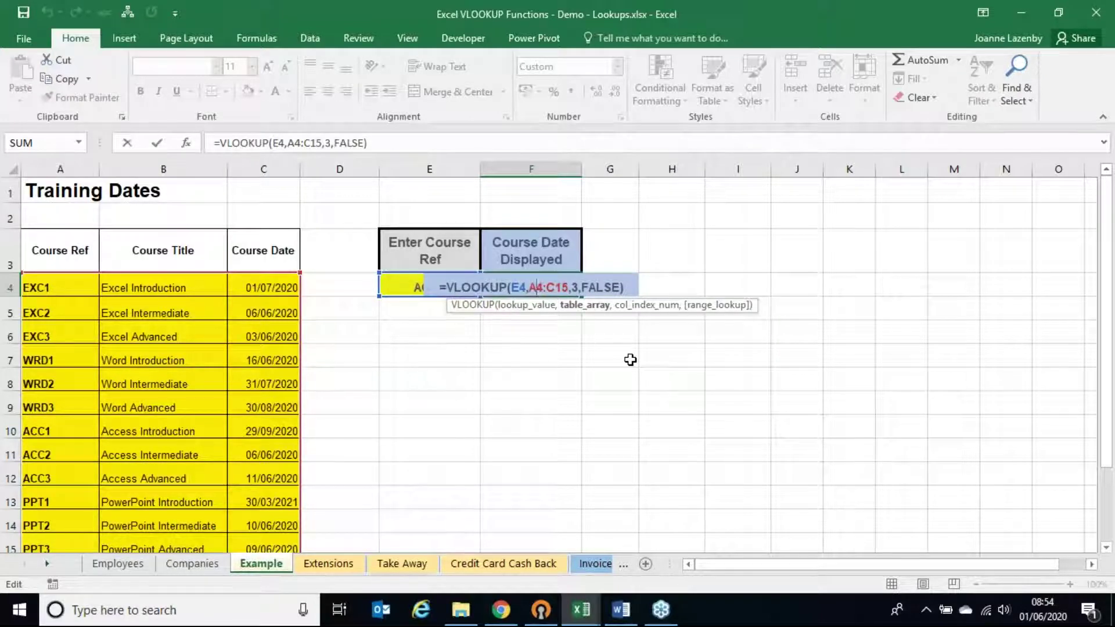
{"action": "key", "text": "Right"}
{"action": "key", "text": "Right"}
{"action": "key", "text": "Right"}
{"action": "key", "text": "Right"}
{"action": "key", "text": "Right"}
{"action": "key", "text": "Right"}
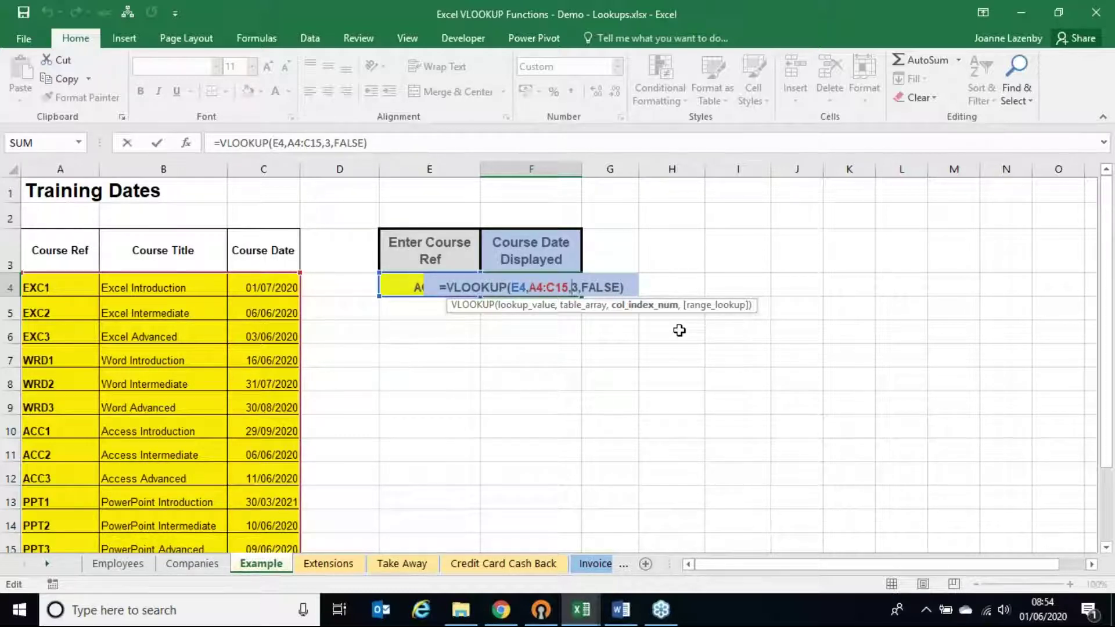
{"action": "key", "text": "ctrl+Return"}
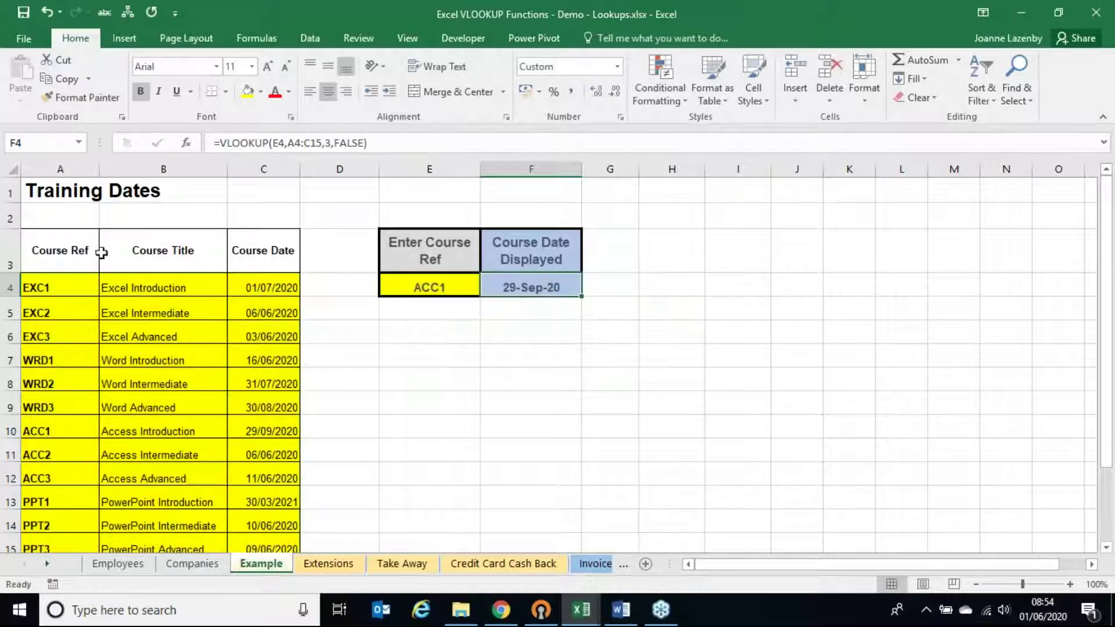
Replace the table headings in A3, B3 and C3 with the column numbers 1, 2 and 3
{"action": "left_click", "coordinate": [53, 248]}
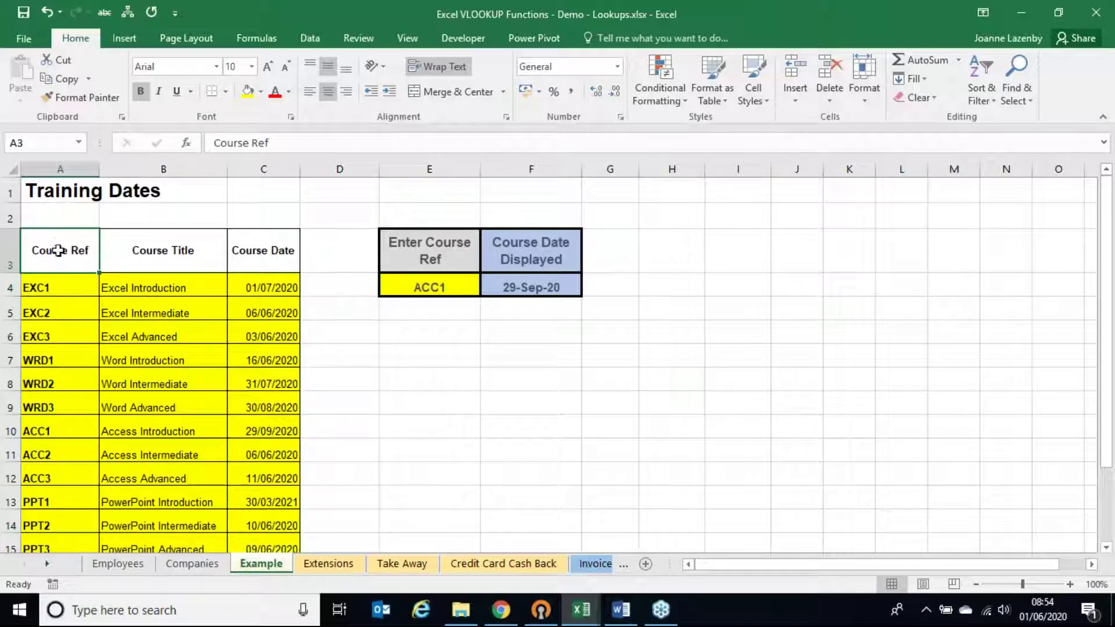
{"action": "type", "text": "1"}
{"action": "key", "text": "Tab"}
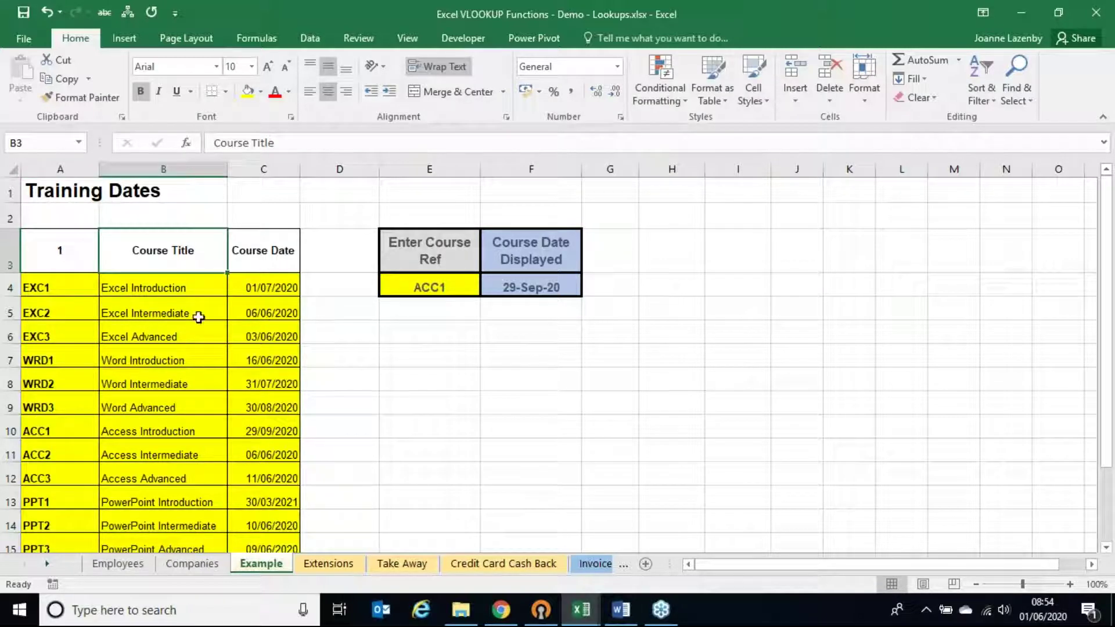
{"action": "type", "text": "2"}
{"action": "key", "text": "Tab"}
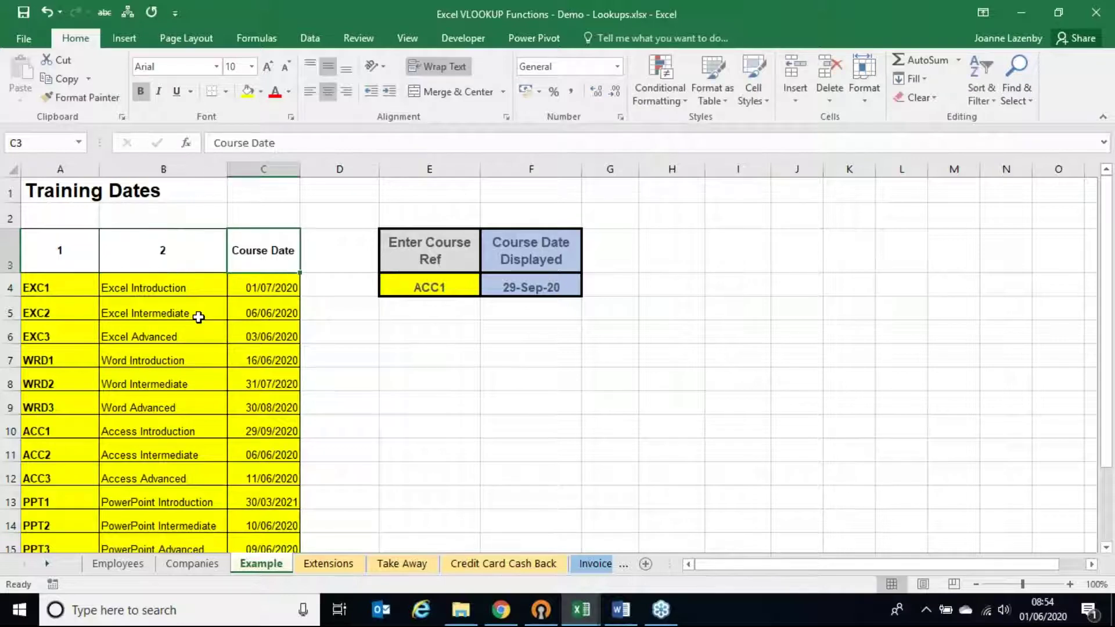
{"action": "type", "text": "3"}
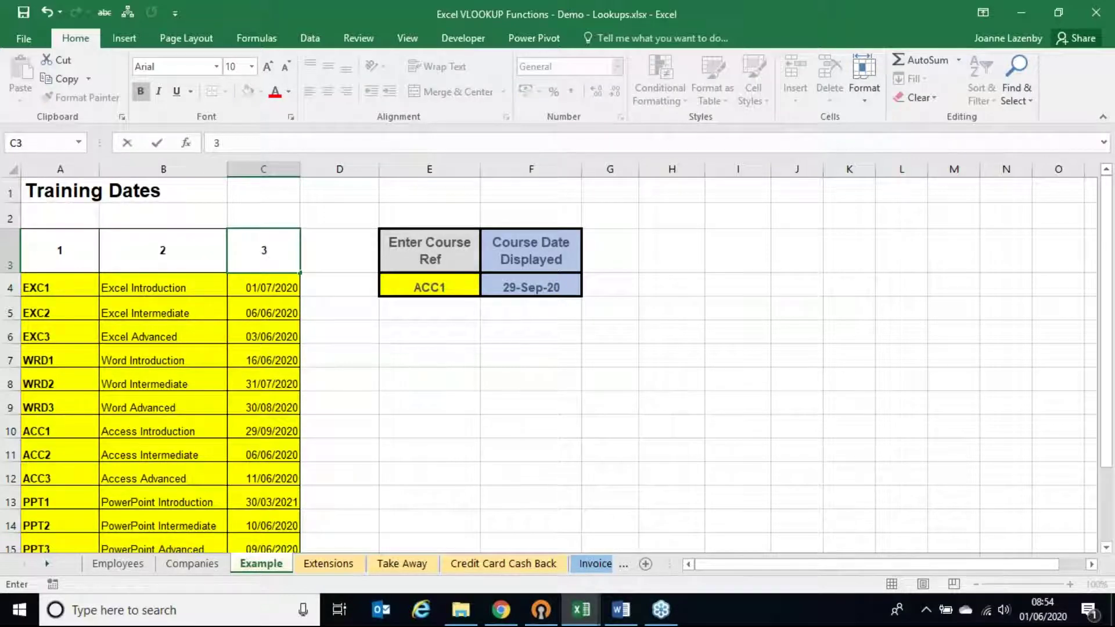
{"action": "key", "text": "Return"}
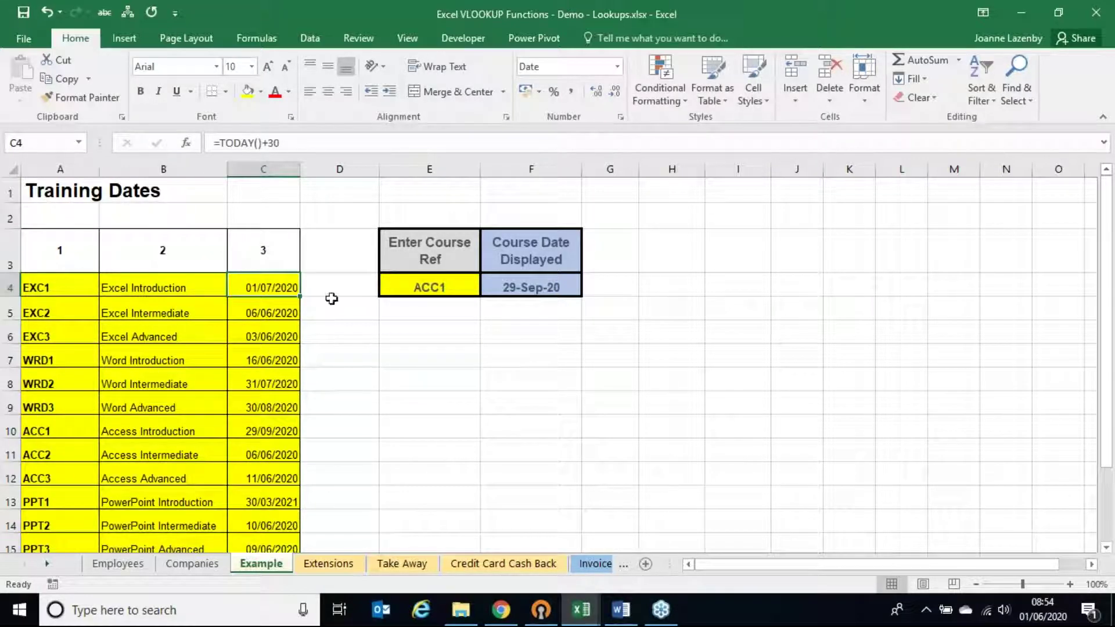
Set the column index number in the F4 VLOOKUP formula to 2
{"action": "left_click", "coordinate": [531, 286]}
{"action": "double_click", "coordinate": [572, 287]}
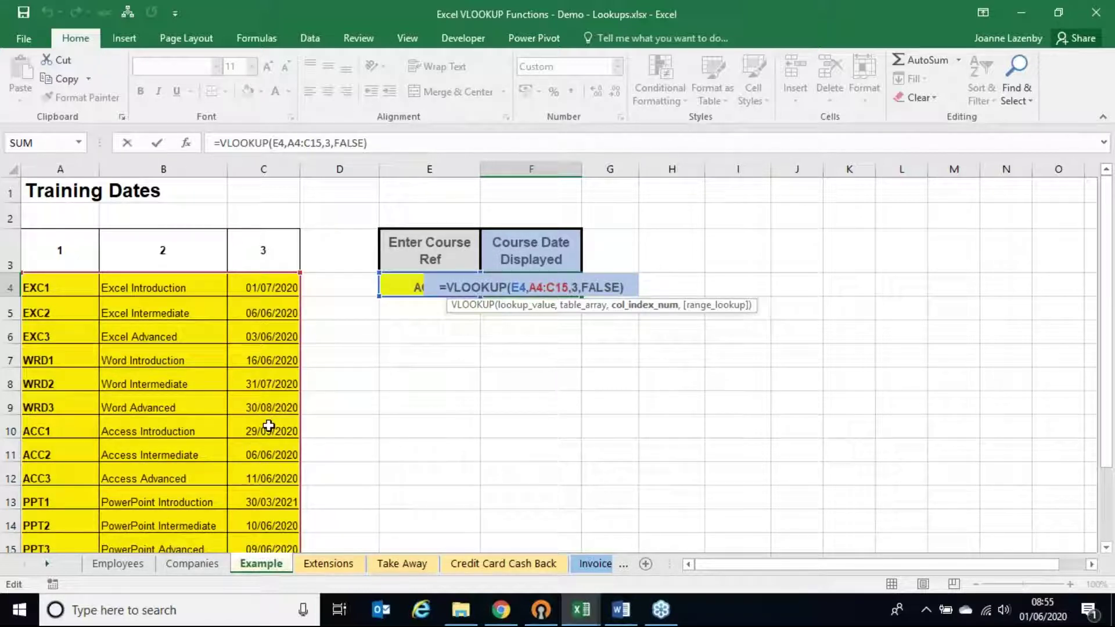
{"action": "key", "text": "BackSpace"}
{"action": "type", "text": "2"}
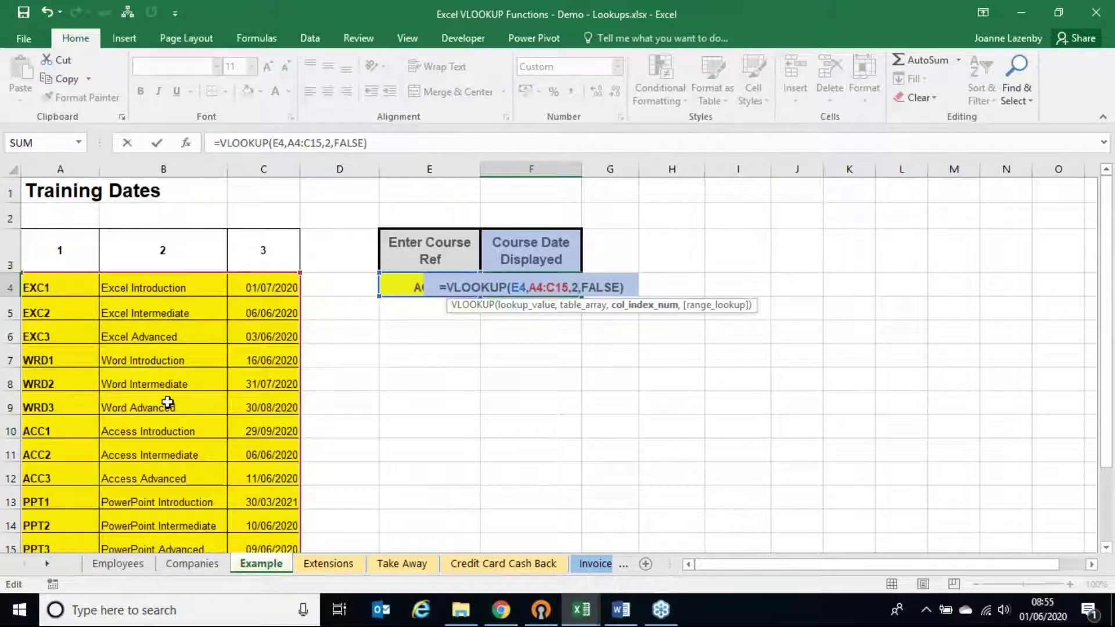
{"action": "key", "text": "Return"}
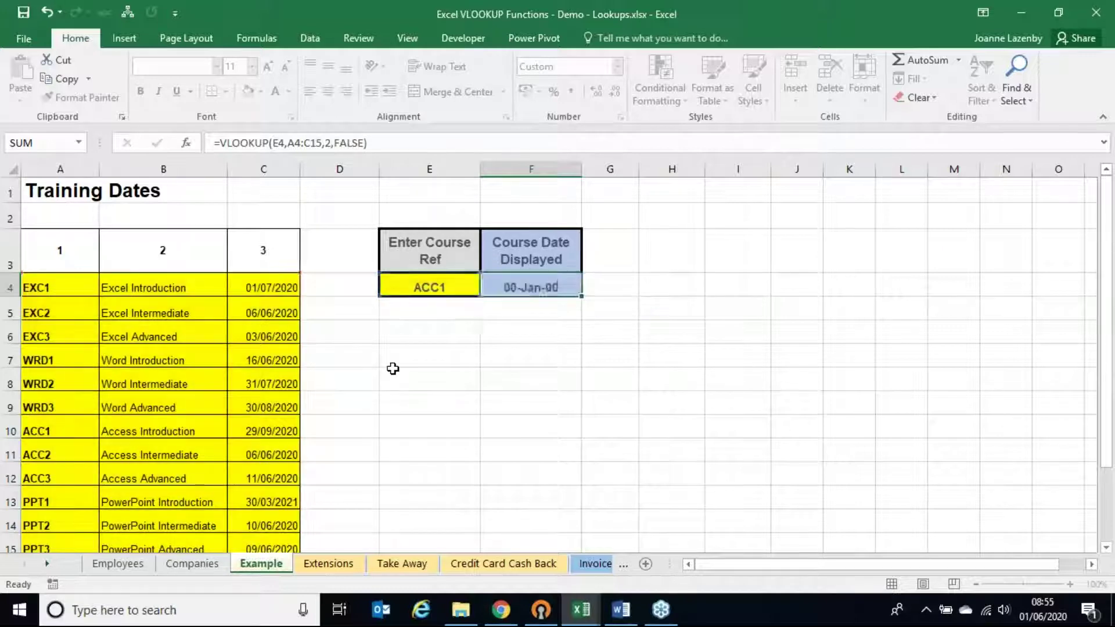
Set the column index number in the F4 VLOOKUP formula back to 3
{"action": "left_click", "coordinate": [532, 286]}
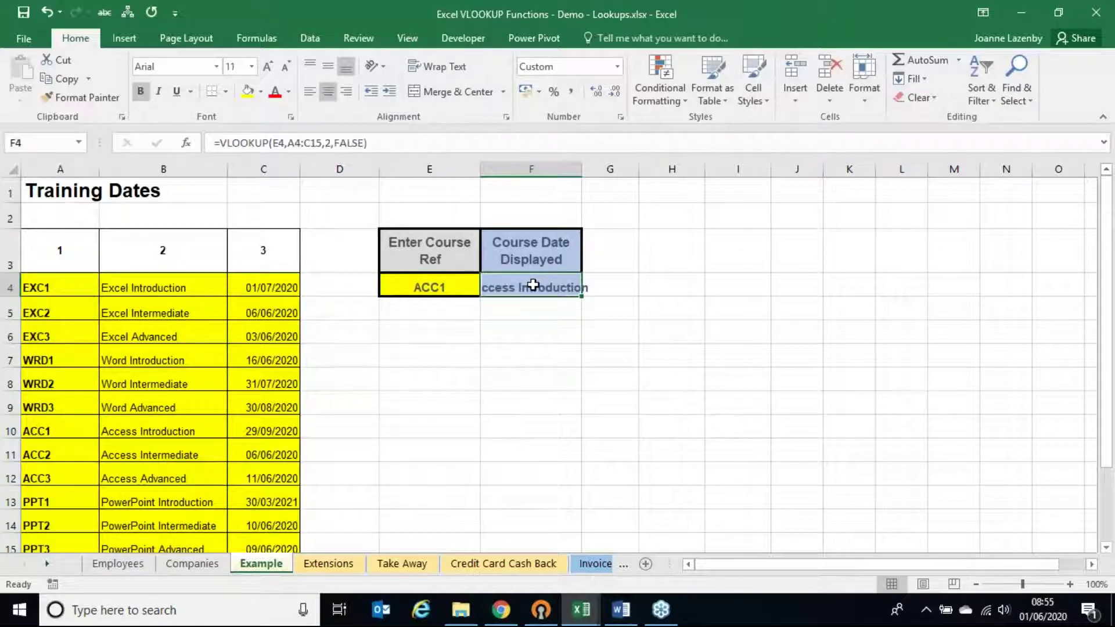
{"action": "double_click", "coordinate": [533, 285]}
{"action": "left_click", "coordinate": [574, 281]}
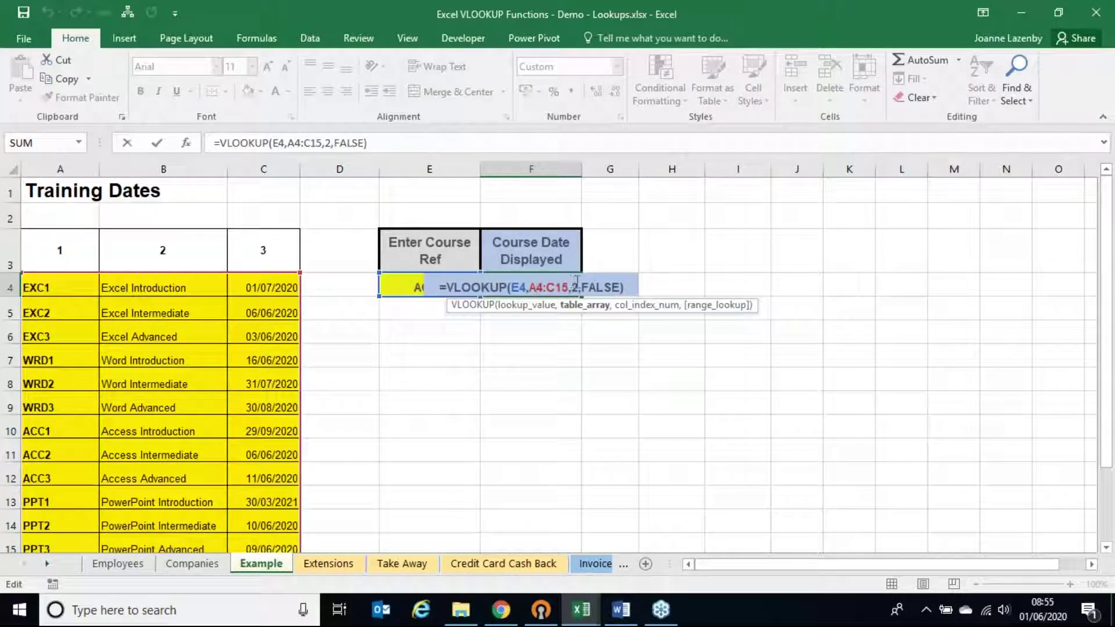
{"action": "key", "text": "BackSpace"}
{"action": "type", "text": "3"}
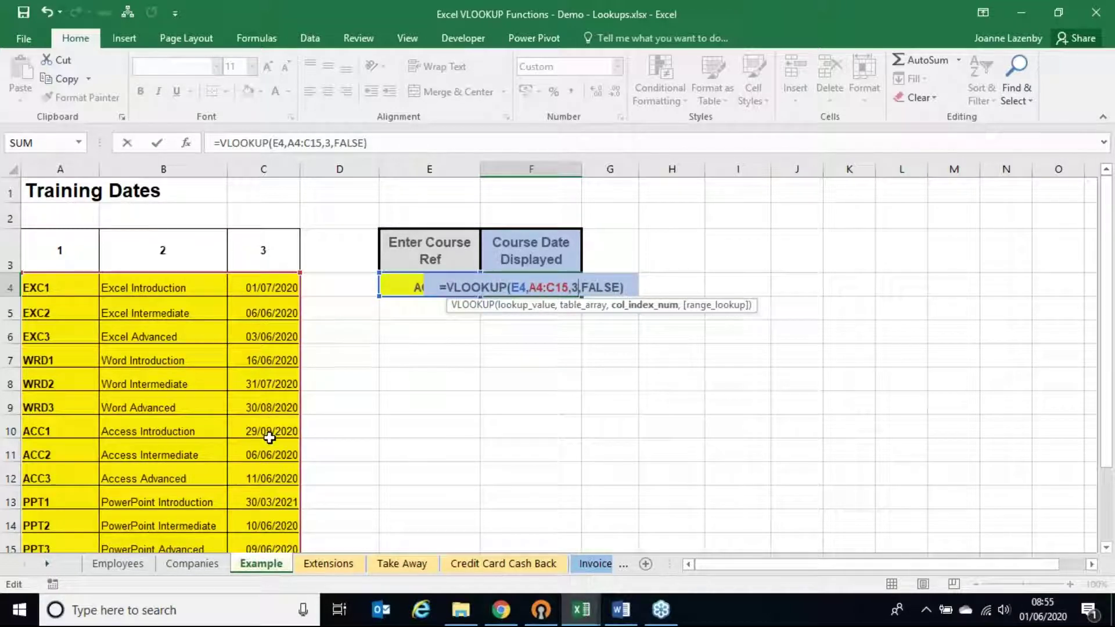
{"action": "key", "text": "Return"}
{"action": "key", "text": "Up"}
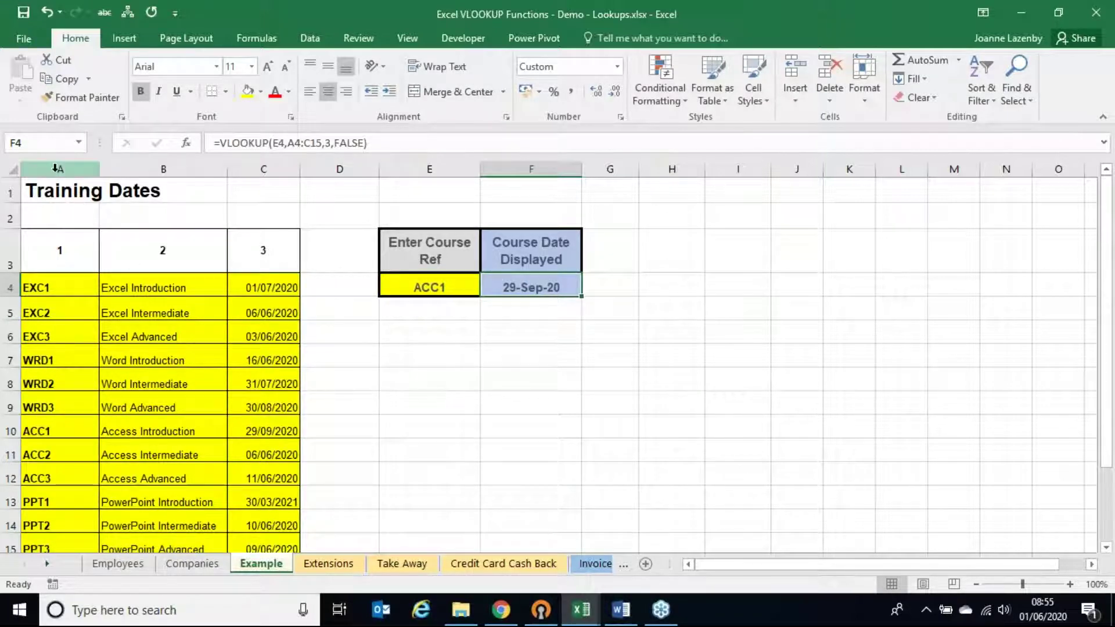
Insert three blank columns before the Training Dates table at columns A to C
{"action": "left_click_drag", "start_coordinate": [56, 169], "coordinate": [290, 176]}
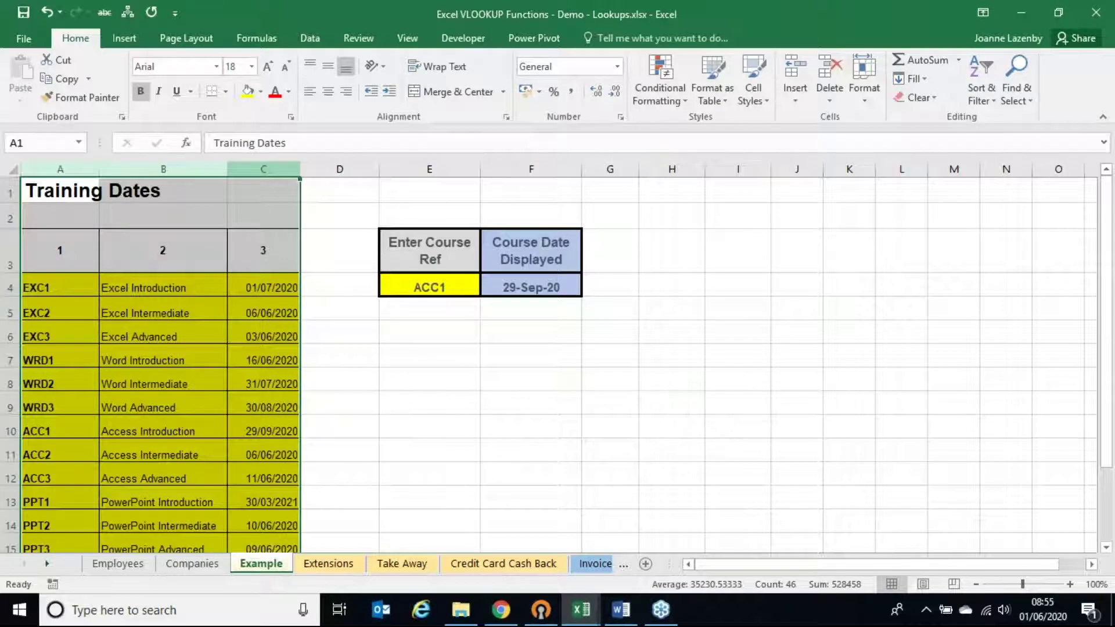
{"action": "key", "text": "ctrl+shift+plus"}
{"action": "left_click", "coordinate": [56, 262]}
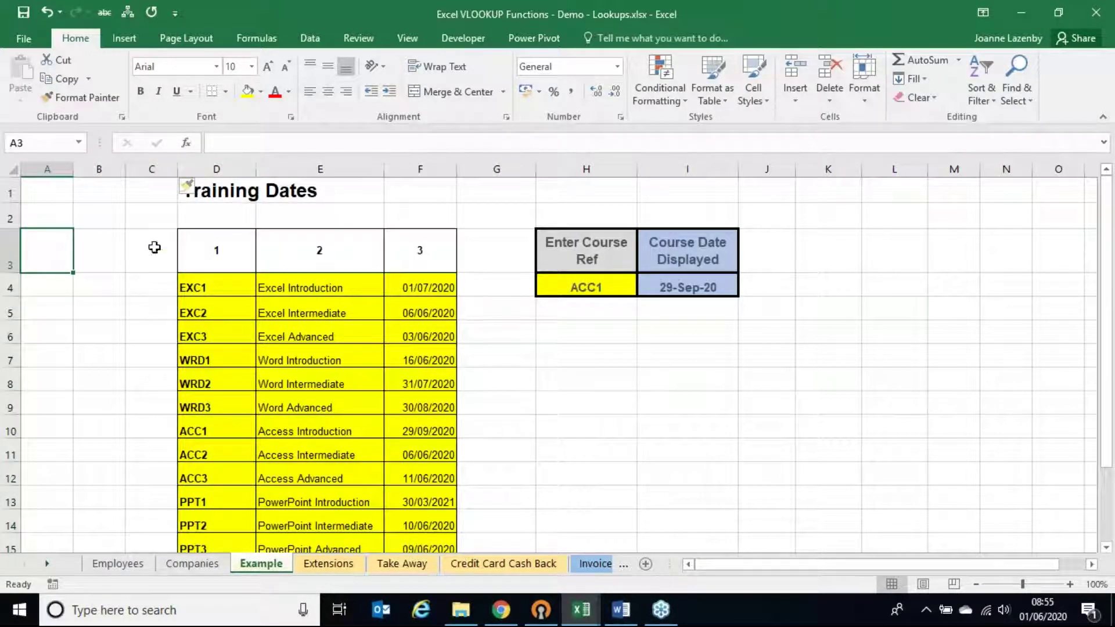
Select the shifted table's first data cell D4, then inspect the VLOOKUP formula in I4 and close it without editing
{"action": "left_click", "coordinate": [219, 285]}
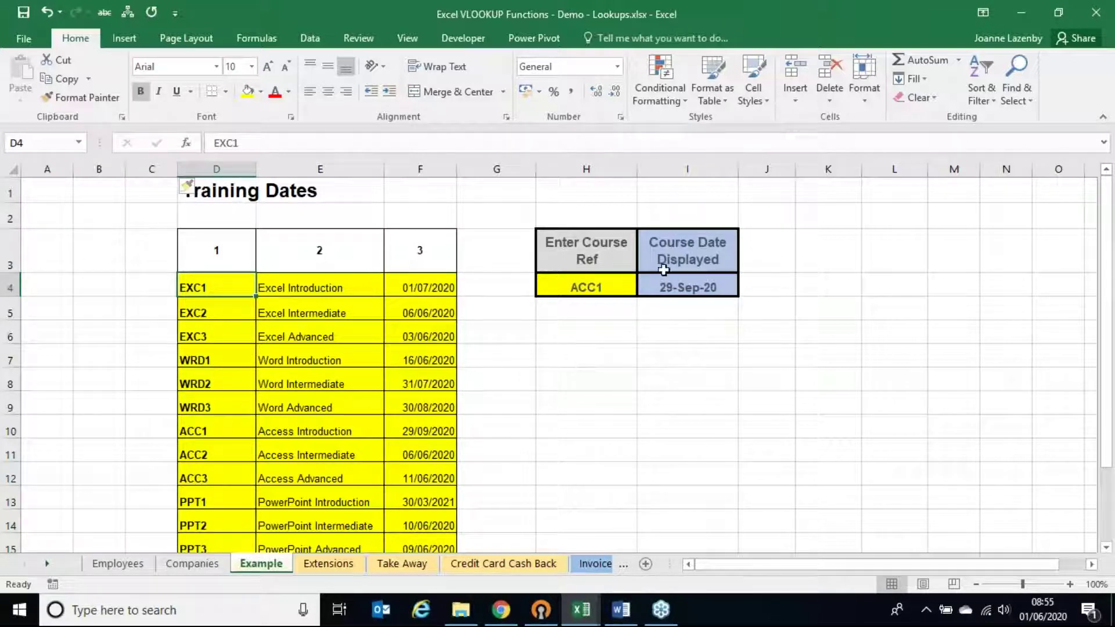
{"action": "double_click", "coordinate": [698, 285]}
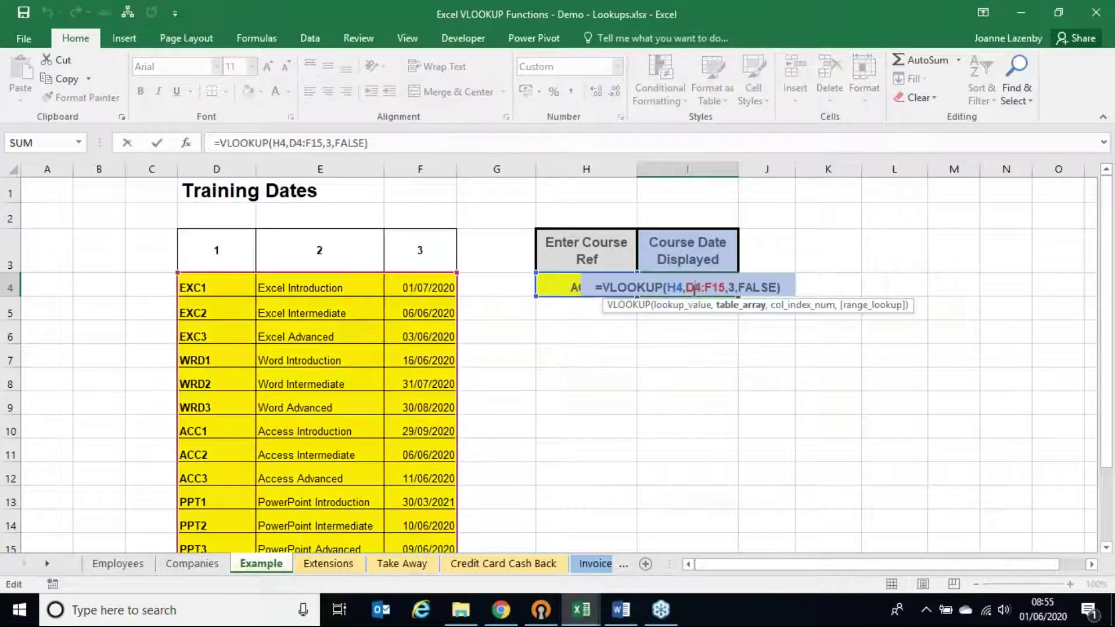
{"action": "key", "text": "Escape"}
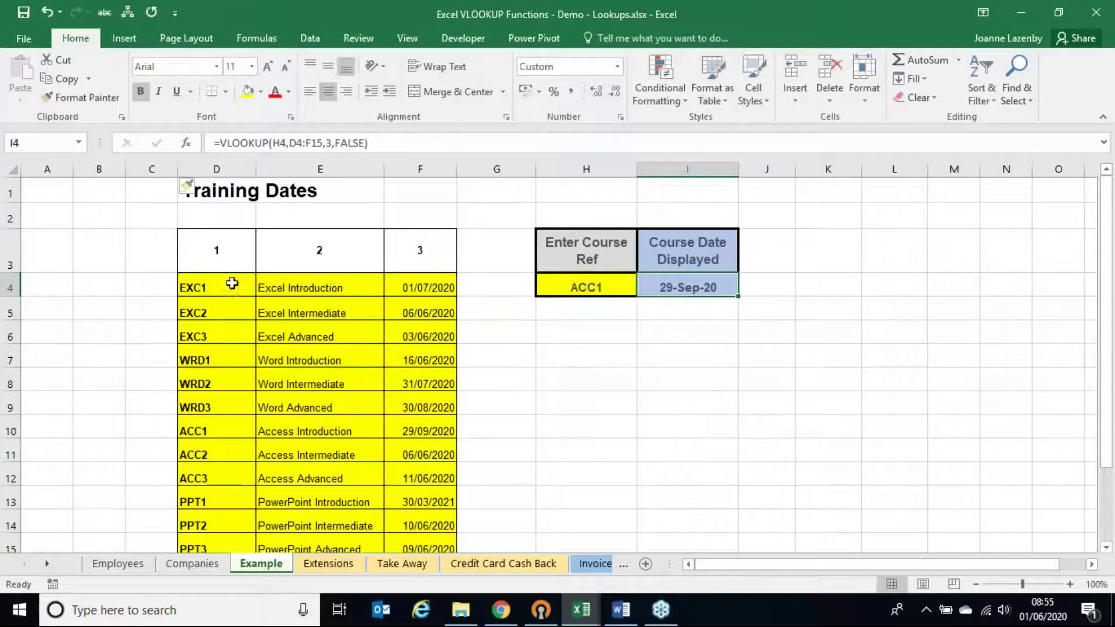
Select the numbered header cells D3, E3 and F3 in turn to examine the table's column index positions
{"action": "left_click", "coordinate": [223, 251]}
{"action": "left_click", "coordinate": [306, 253]}
{"action": "left_click", "coordinate": [414, 244]}
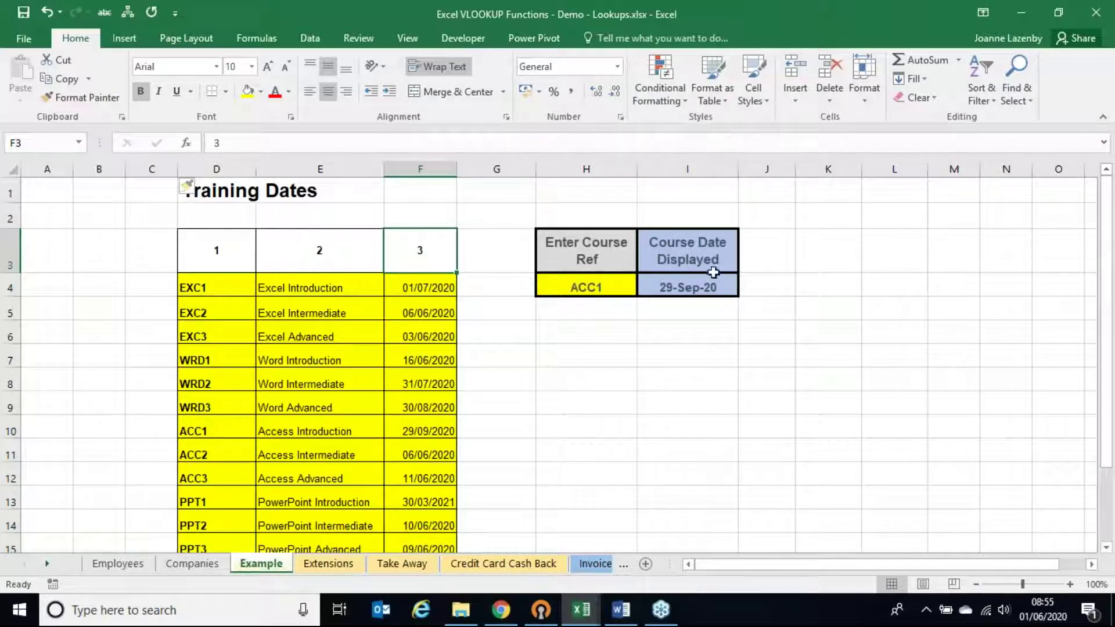
Change the range lookup argument of the VLOOKUP formula in I4 to TRUE (approximate match)
{"action": "left_click", "coordinate": [698, 286]}
{"action": "double_click", "coordinate": [698, 287]}
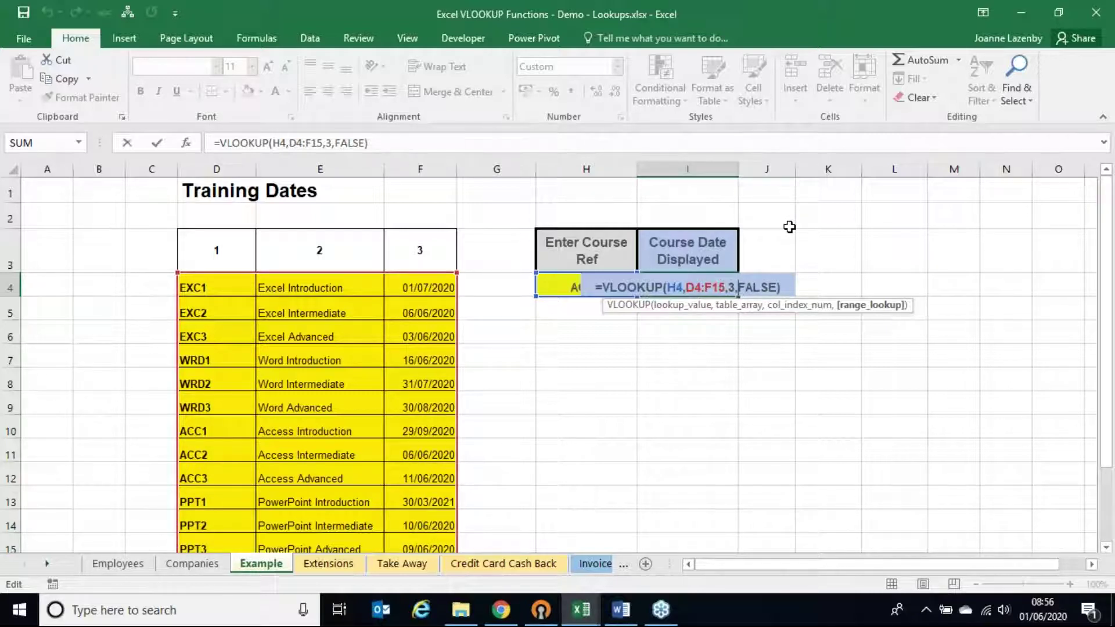
{"action": "key", "text": "shift+Right"}
{"action": "key", "text": "shift+Right"}
{"action": "key", "text": "shift+Right"}
{"action": "key", "text": "shift+Right"}
{"action": "key", "text": "shift+Right"}
{"action": "key", "text": "BackSpace"}
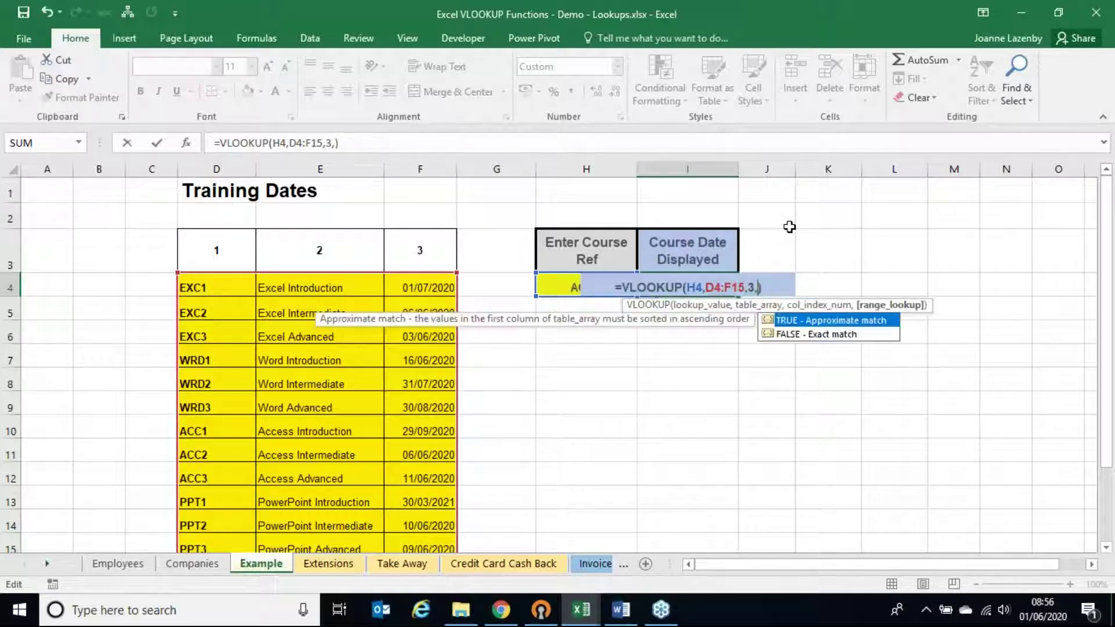
{"action": "double_click", "coordinate": [796, 321]}
{"action": "key", "text": "Return"}
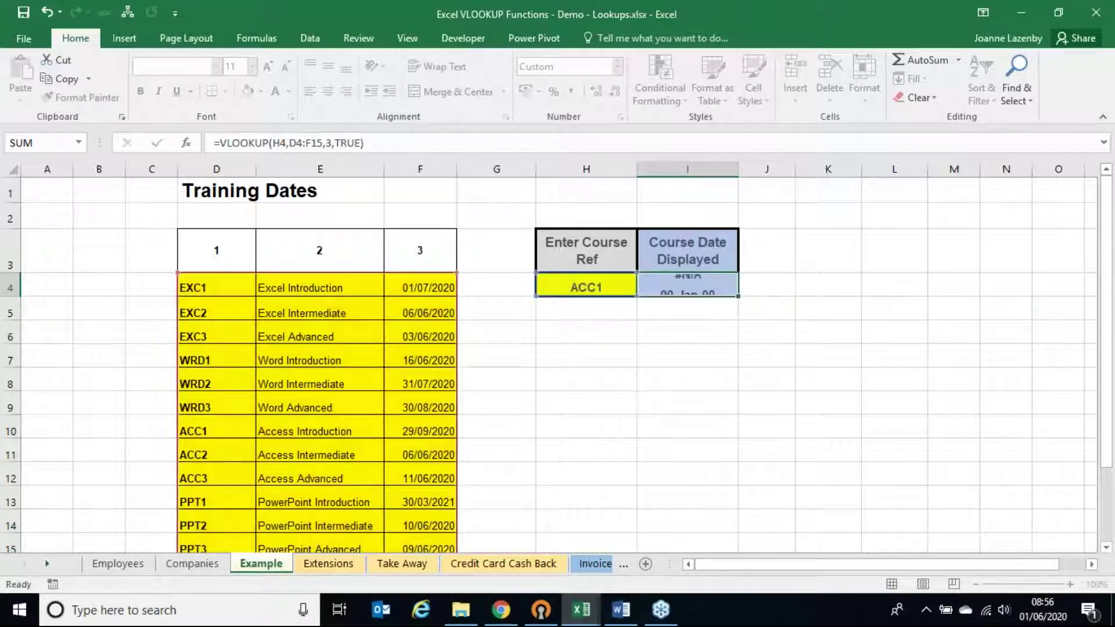
{"action": "left_click", "coordinate": [667, 280]}
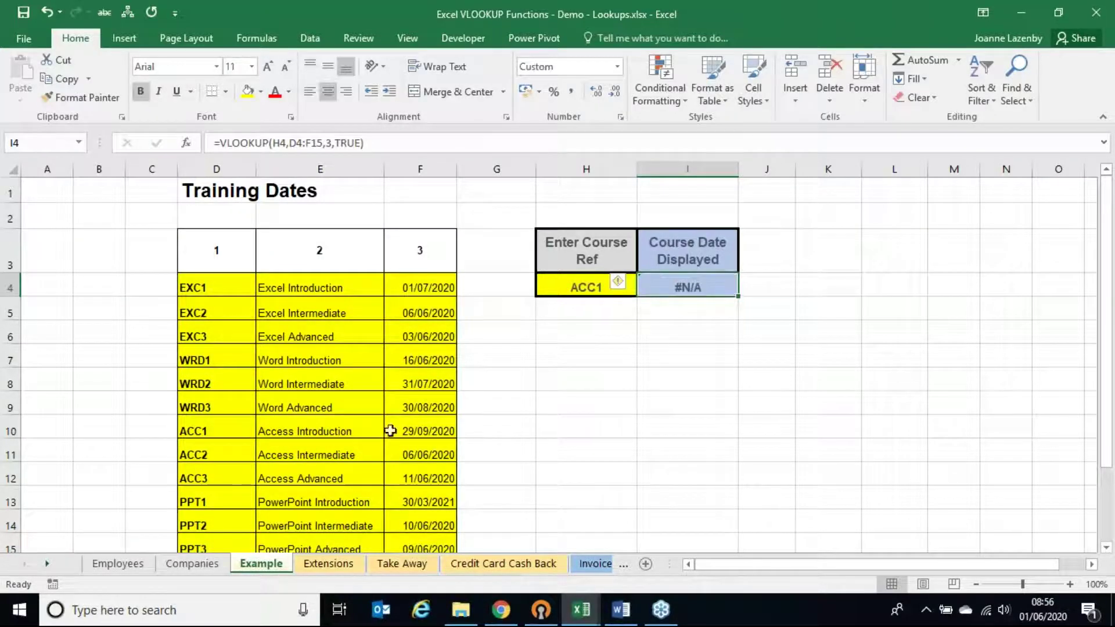
Examine the order of the course references in column D, comparing EXC1 with EXC3
{"action": "left_click_drag", "start_coordinate": [210, 287], "coordinate": [225, 513]}
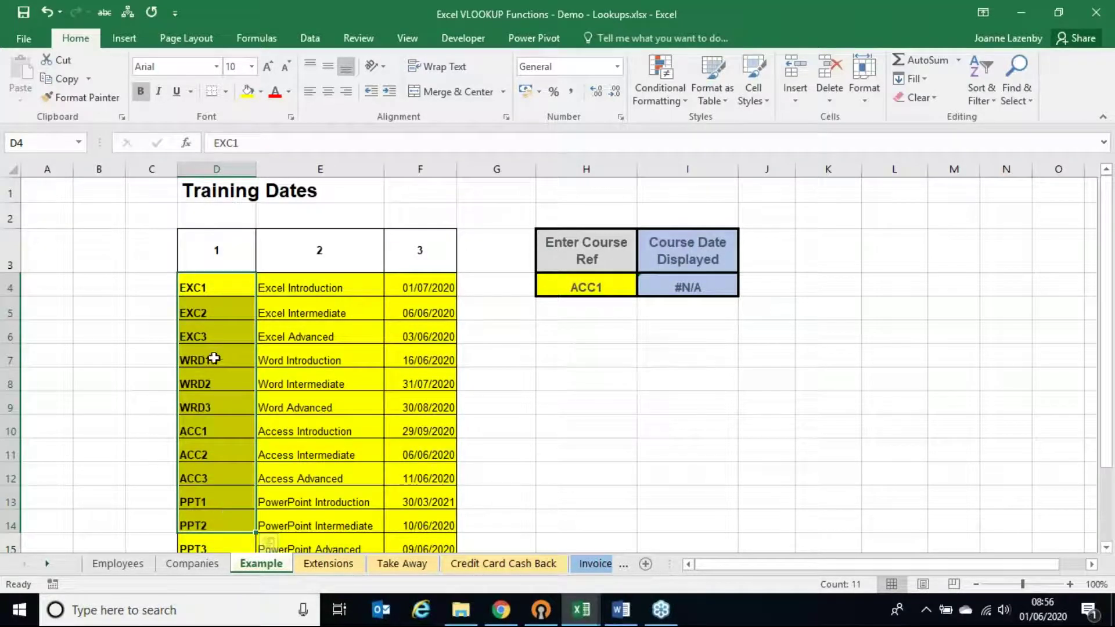
{"action": "left_click", "coordinate": [216, 336]}
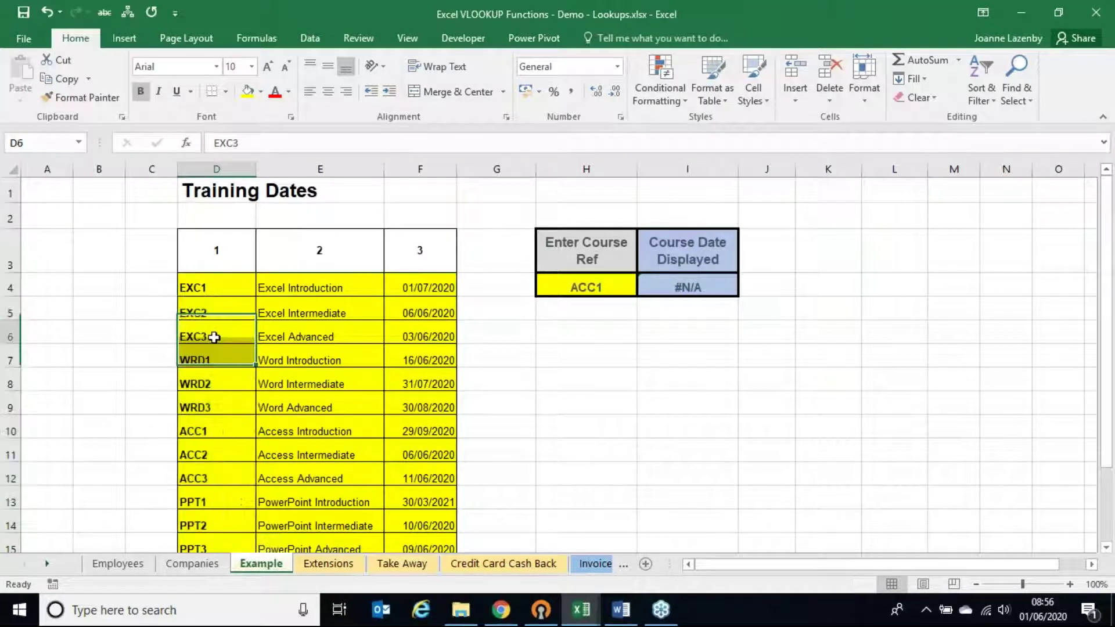
{"action": "left_click", "coordinate": [222, 285]}
{"action": "left_click", "coordinate": [228, 340]}
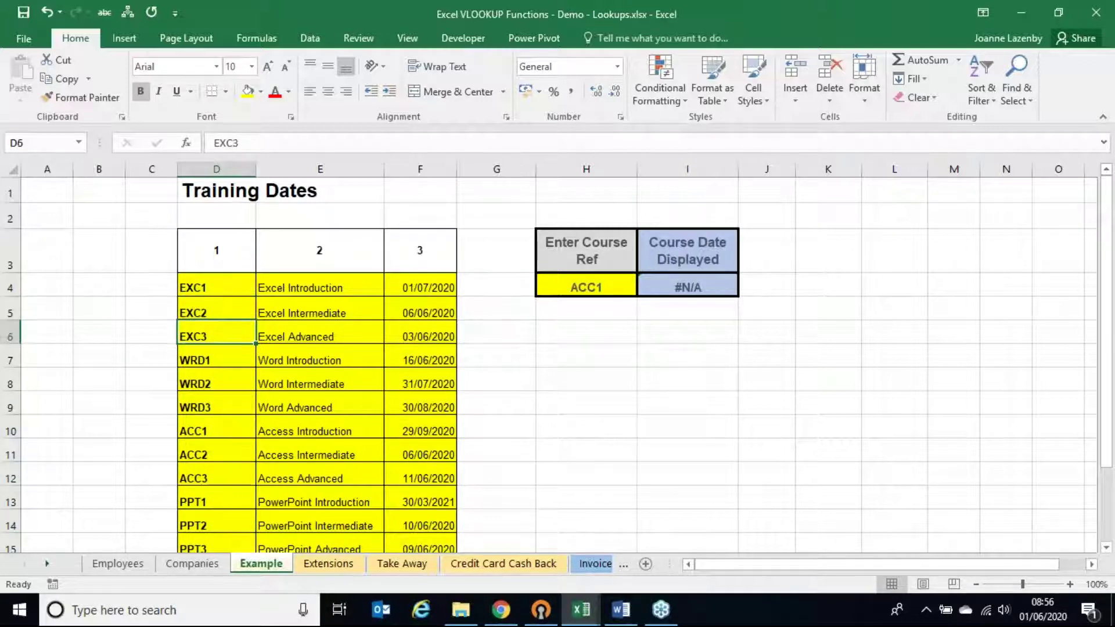
Enter EXC4 as the course reference in cell H4
{"action": "left_click", "coordinate": [604, 284]}
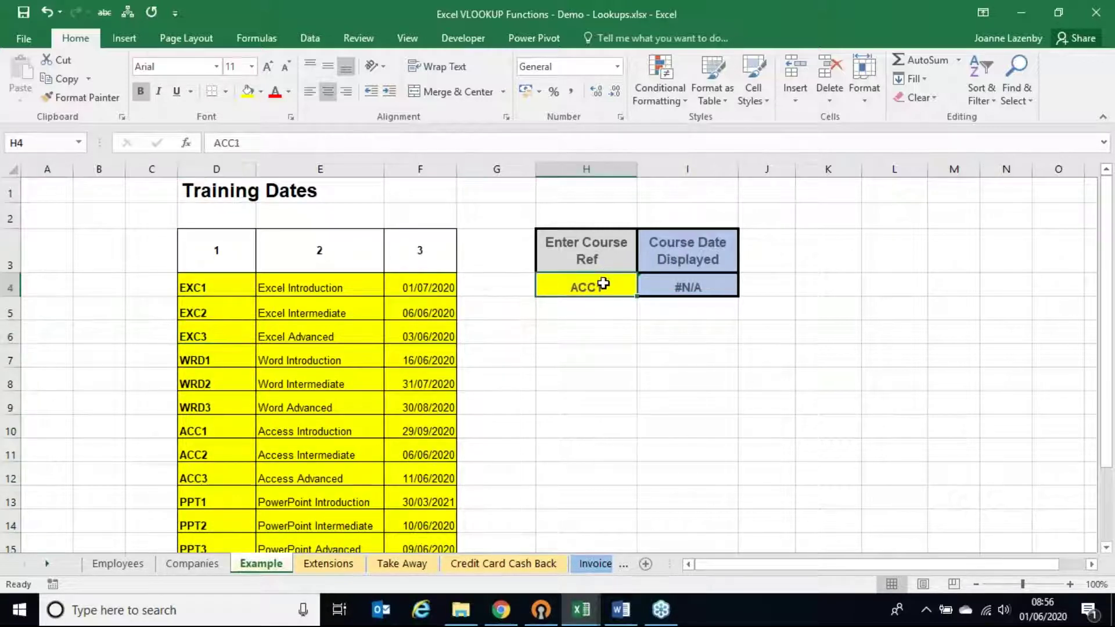
{"action": "type", "text": "EXC4"}
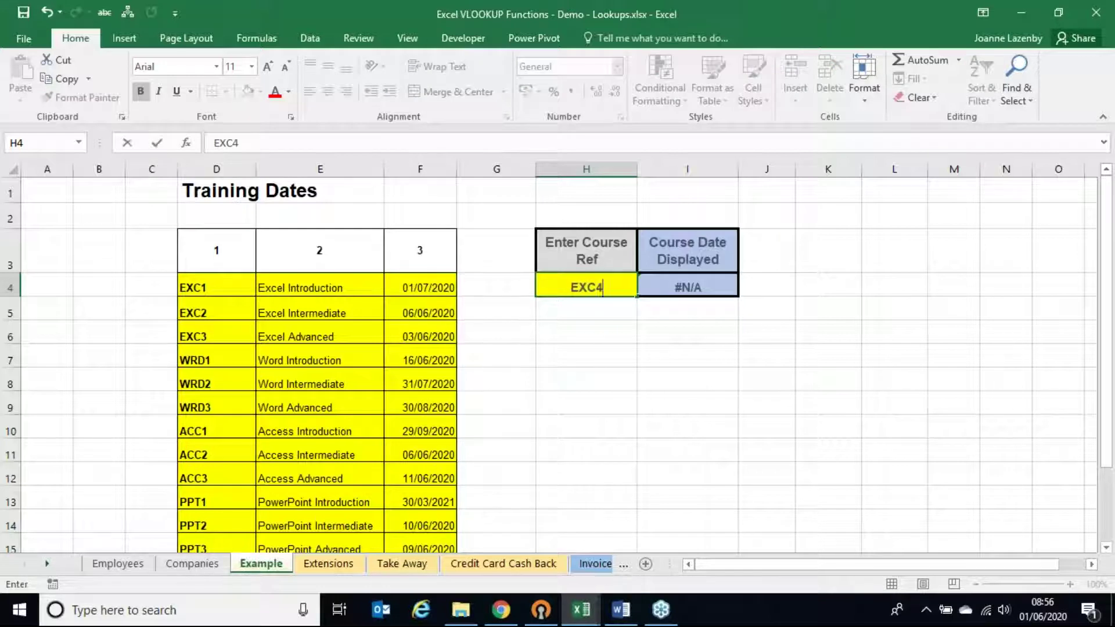
{"action": "key", "text": "Return"}
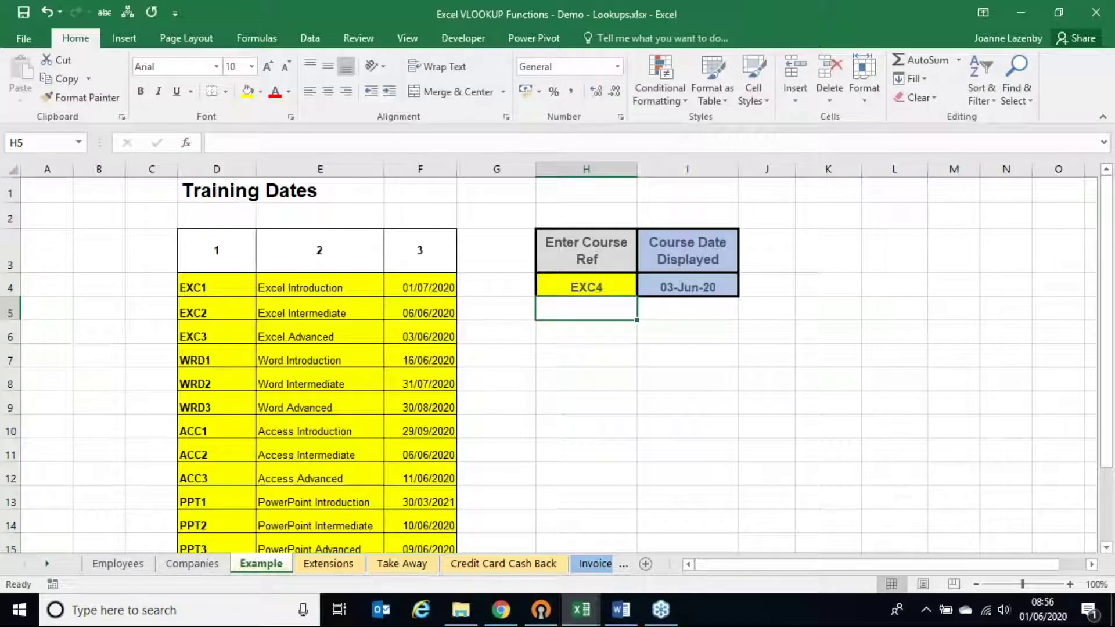
Change the range lookup argument of the VLOOKUP formula in I4 to FALSE (exact match)
{"action": "left_click", "coordinate": [737, 285]}
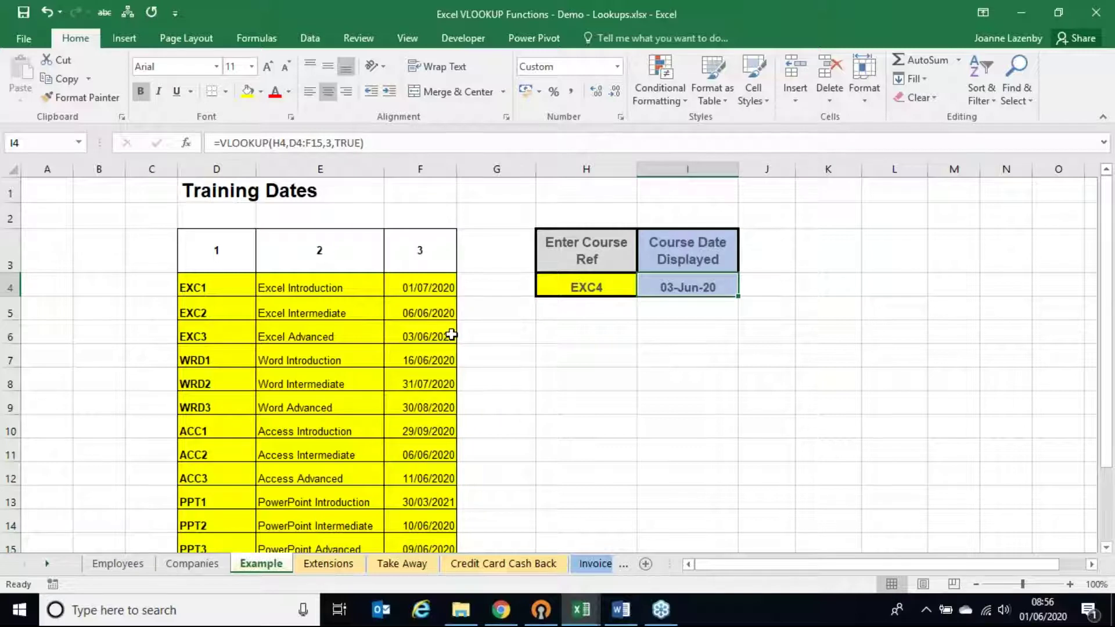
{"action": "double_click", "coordinate": [722, 286]}
{"action": "double_click", "coordinate": [759, 287]}
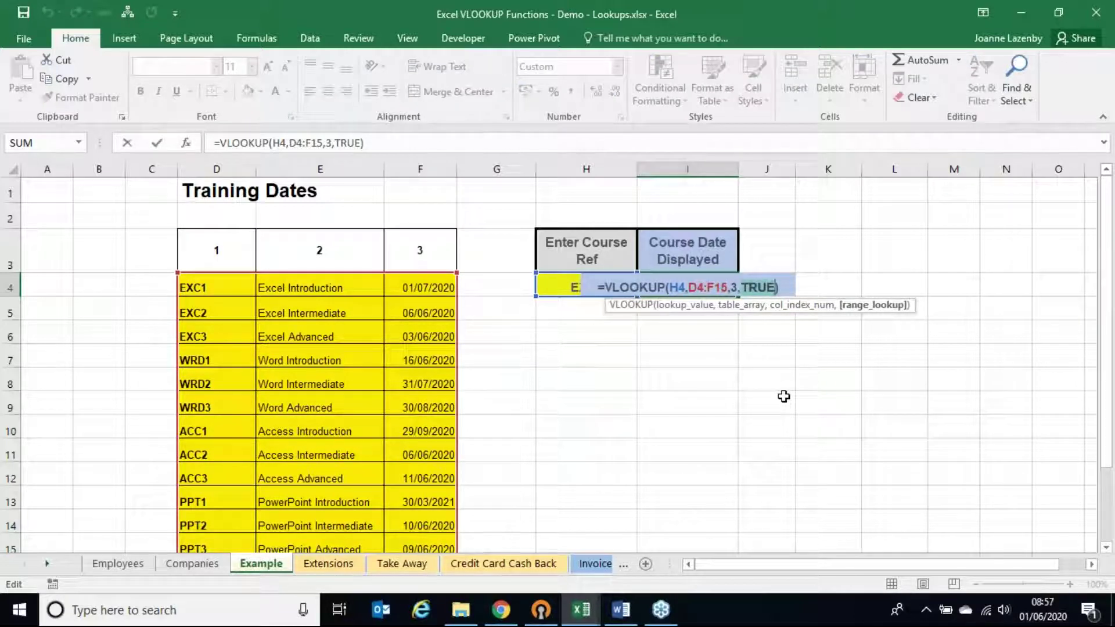
{"action": "key", "text": "BackSpace"}
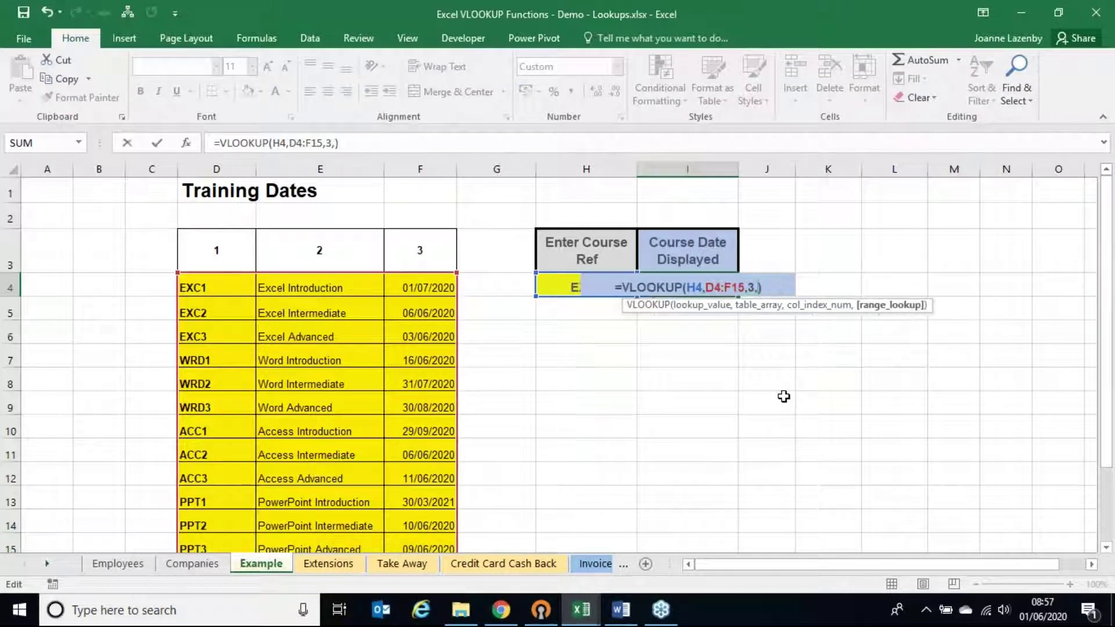
{"action": "type", "text": "f"}
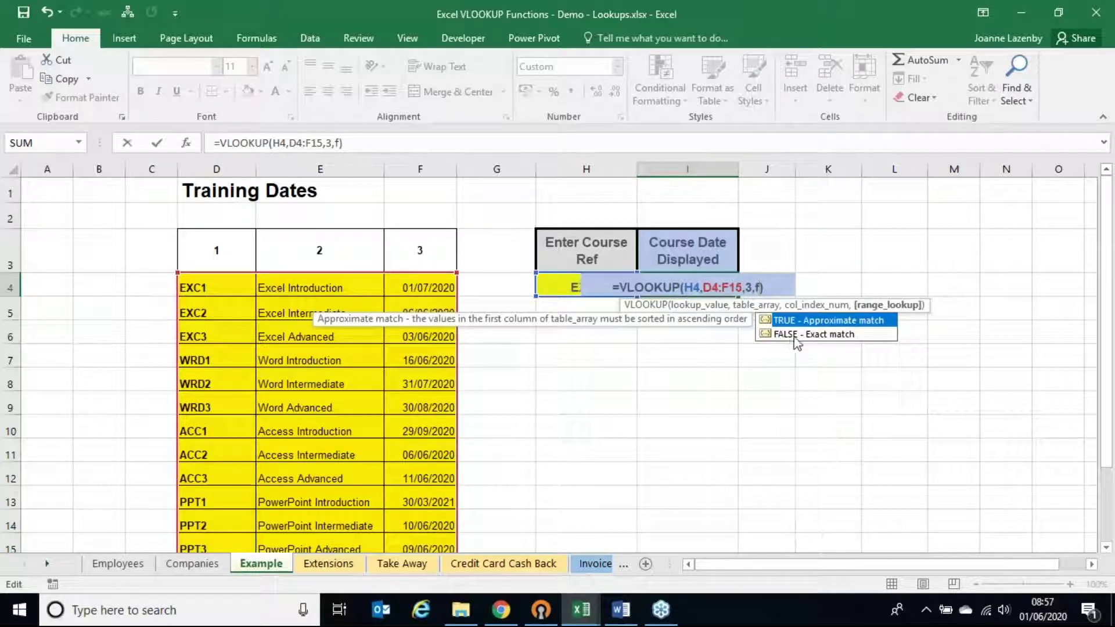
{"action": "double_click", "coordinate": [812, 335]}
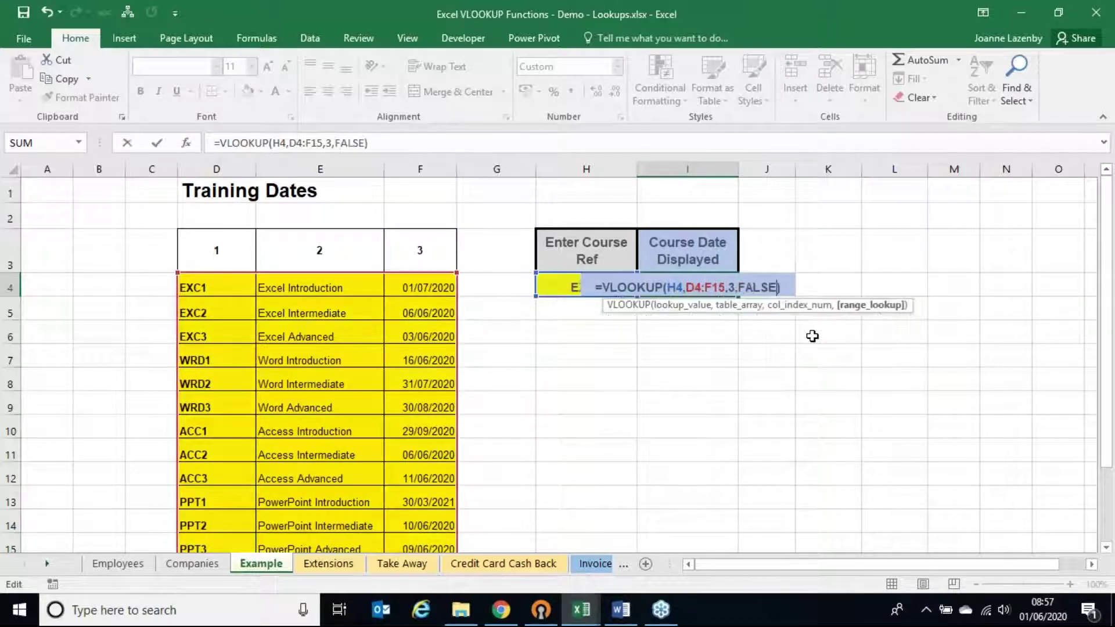
Commit the formula =VLOOKUP(H4,D4:F15,3,FALSE) in I4 and review the syntax explanation below the training dates table
{"action": "key", "text": "Return"}
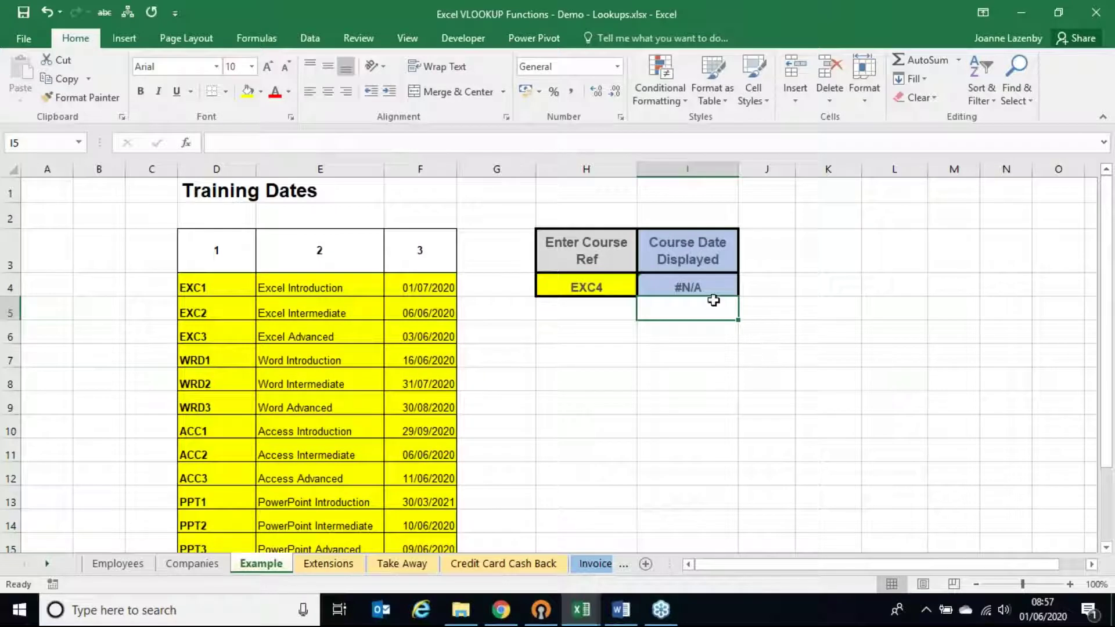
{"action": "left_click", "coordinate": [716, 289]}
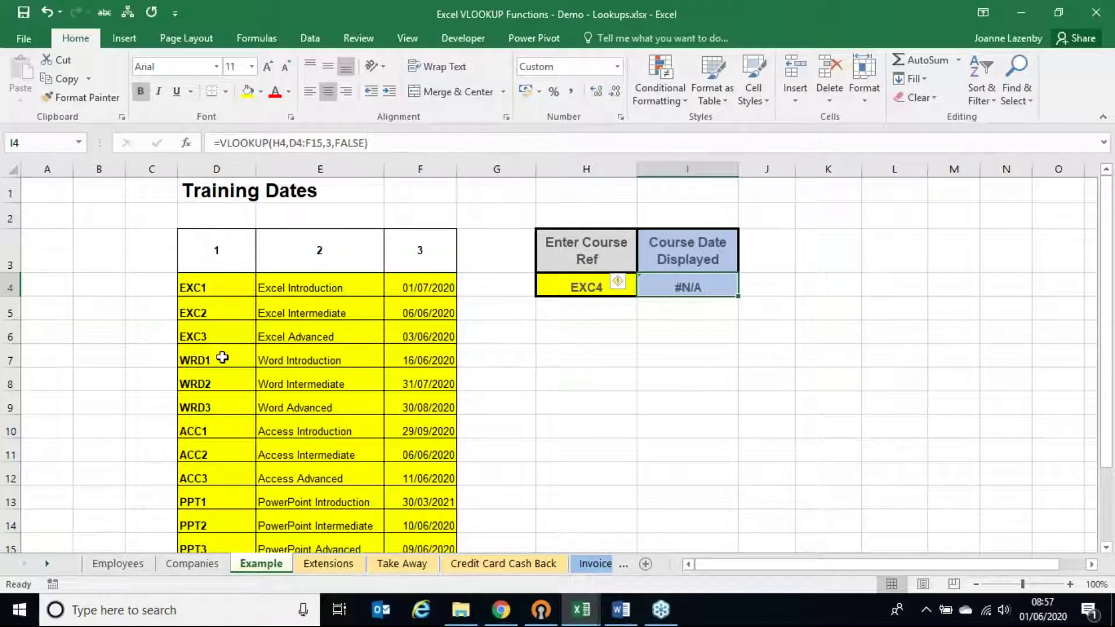
{"action": "left_click", "coordinate": [645, 407]}
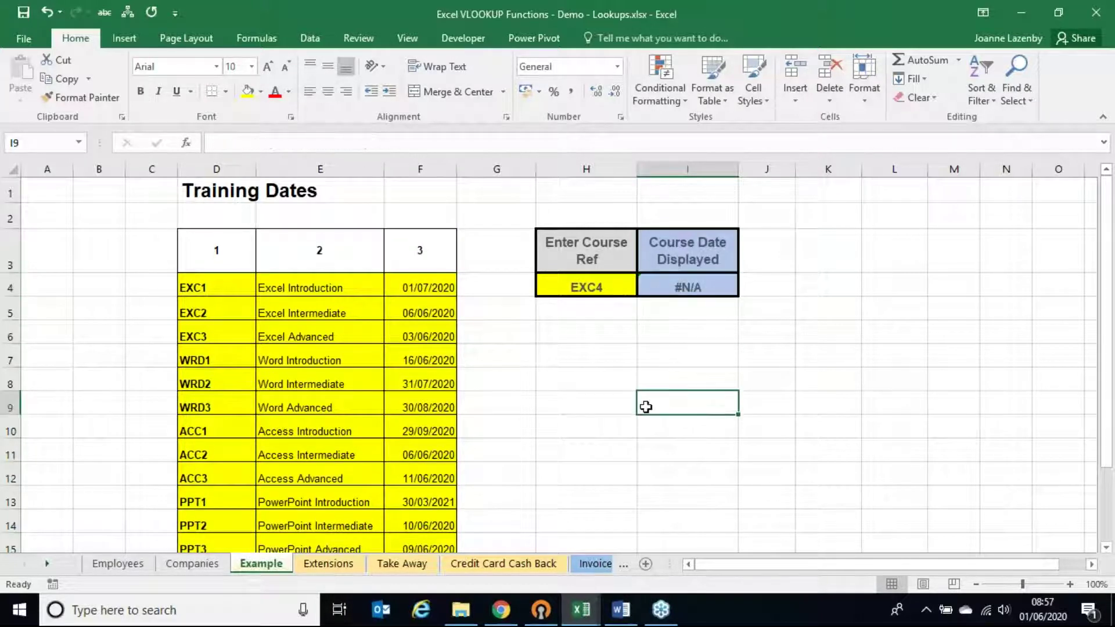
{"action": "scroll", "coordinate": [650, 411], "scroll_direction": "down", "scroll_amount": 1}
{"action": "scroll", "coordinate": [650, 411], "scroll_direction": "down", "scroll_amount": 1}
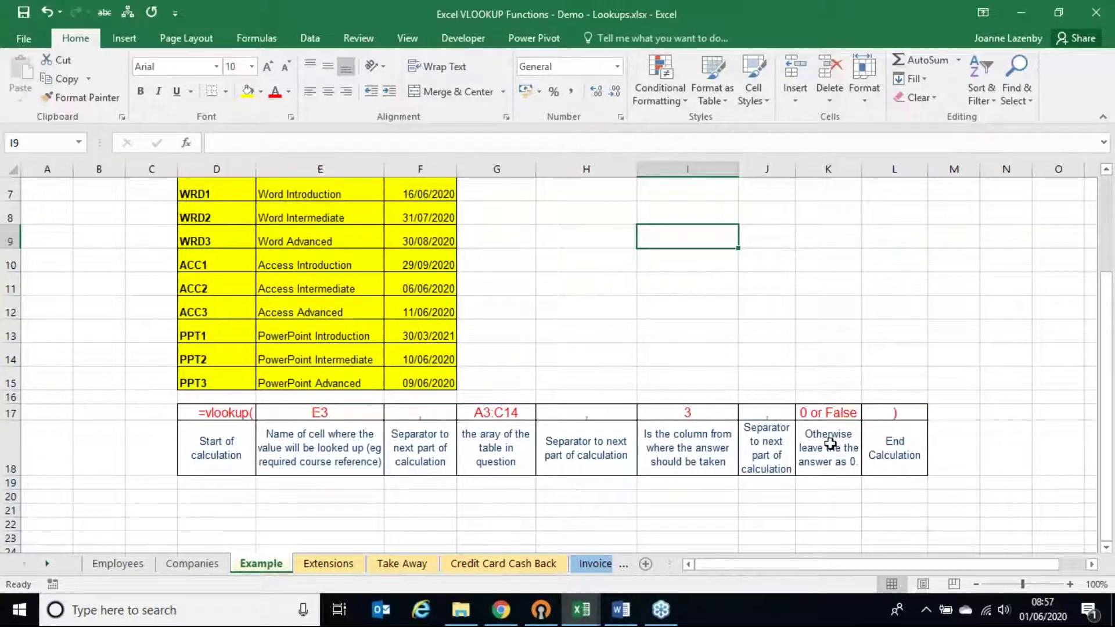
On the Extensions sheet, choose the Finance employee from row 7 as the person to look for in cell E2
{"action": "left_click", "coordinate": [329, 564]}
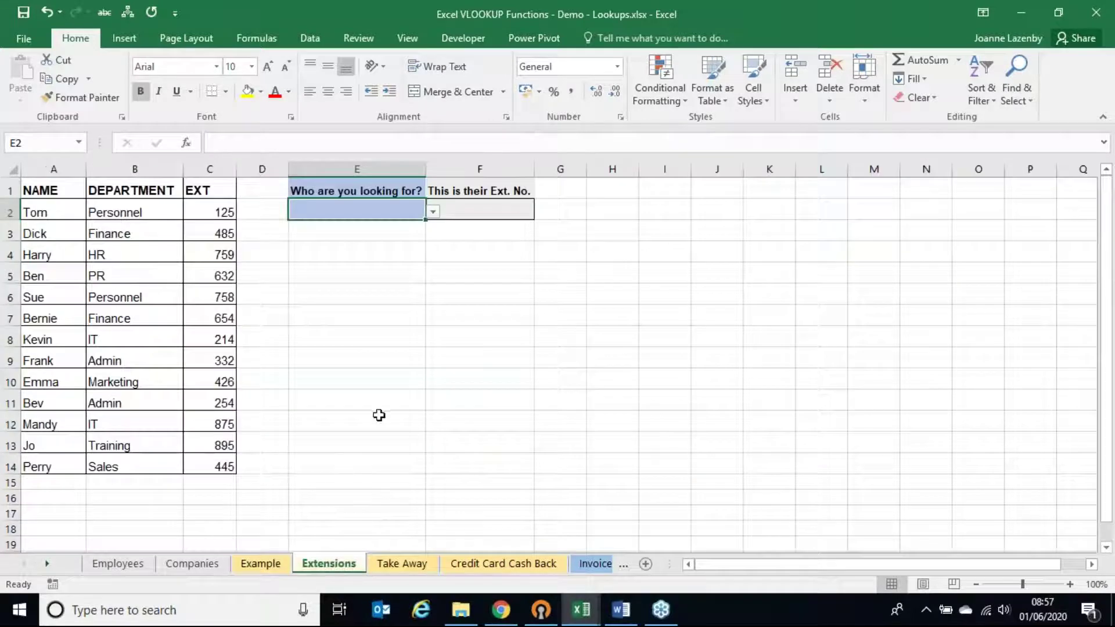
{"action": "scroll", "coordinate": [378, 416], "scroll_direction": "up", "scroll_amount": 1}
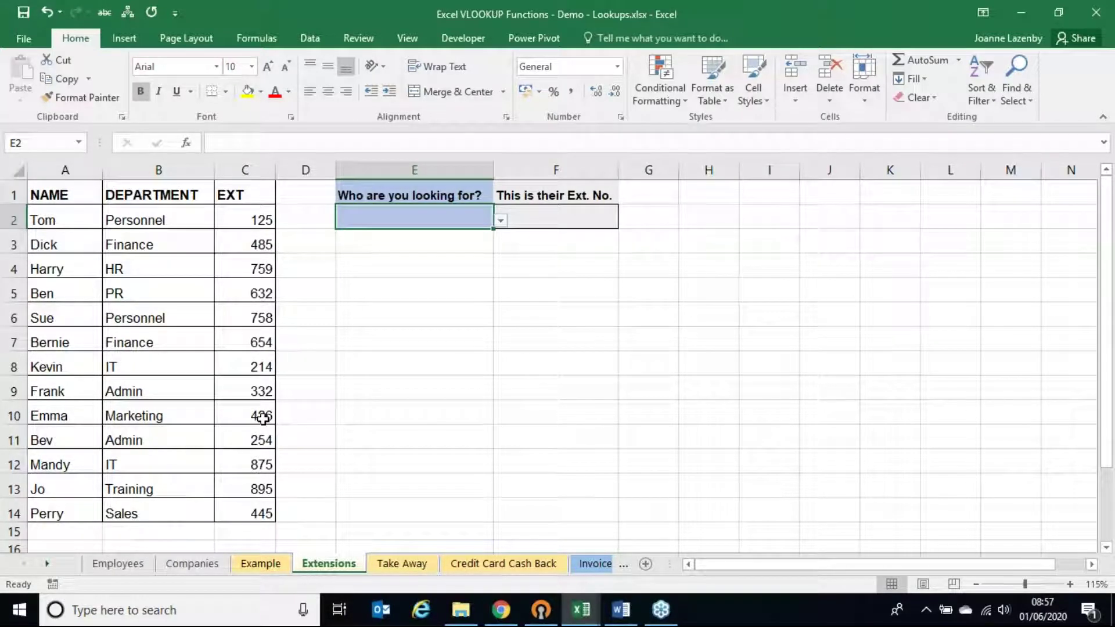
{"action": "left_click", "coordinate": [501, 222]}
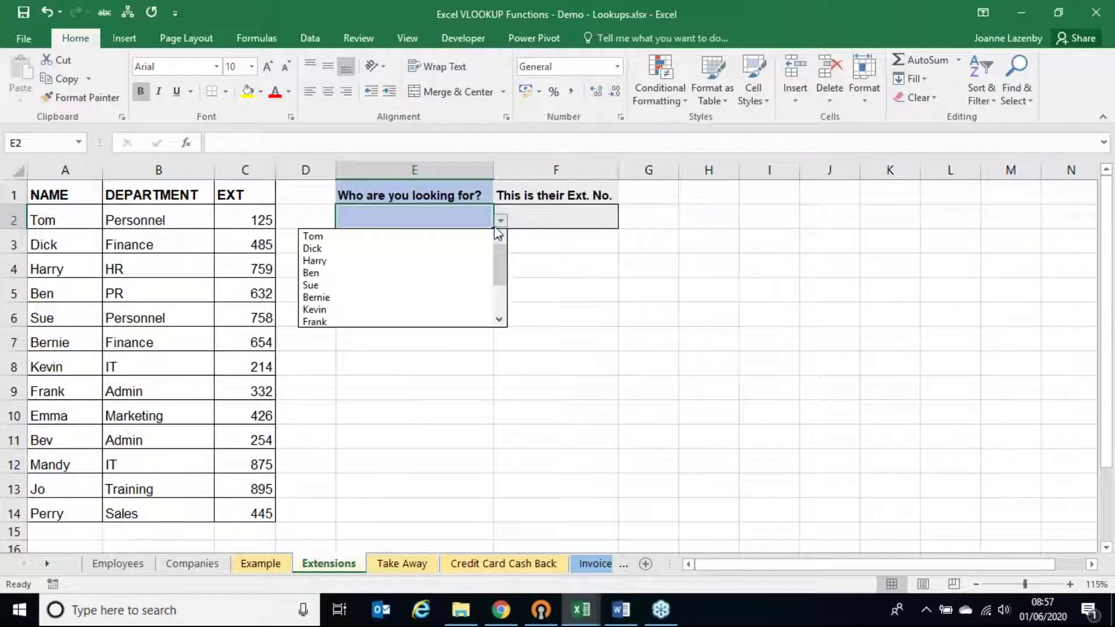
{"action": "left_click", "coordinate": [422, 294]}
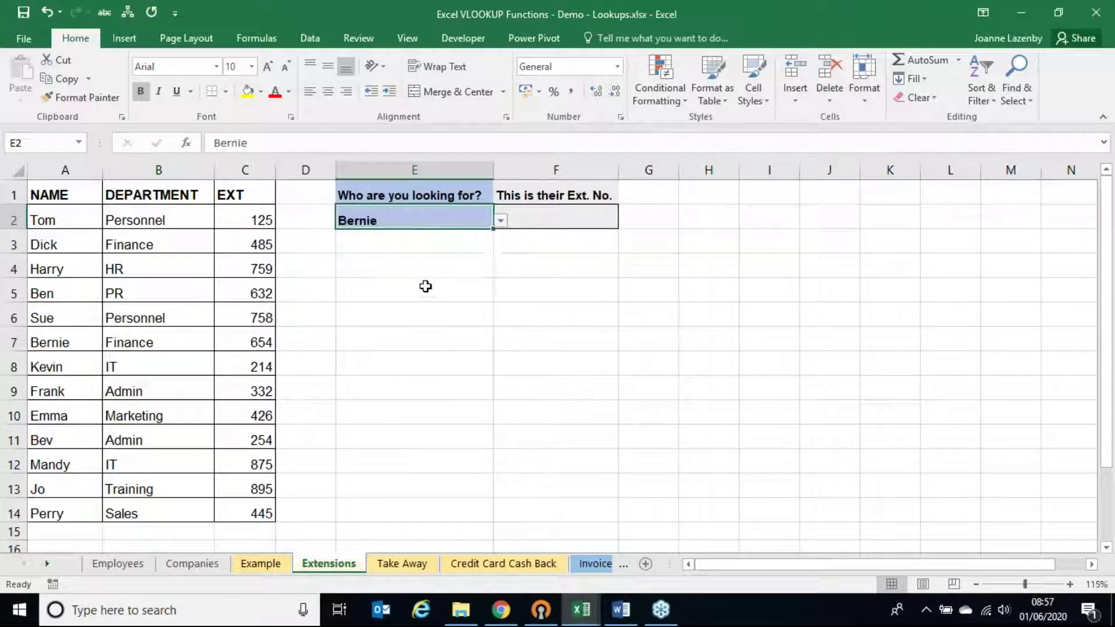
Trace the chosen person's name, department and extension across row 7 of the table
{"action": "left_click", "coordinate": [578, 211]}
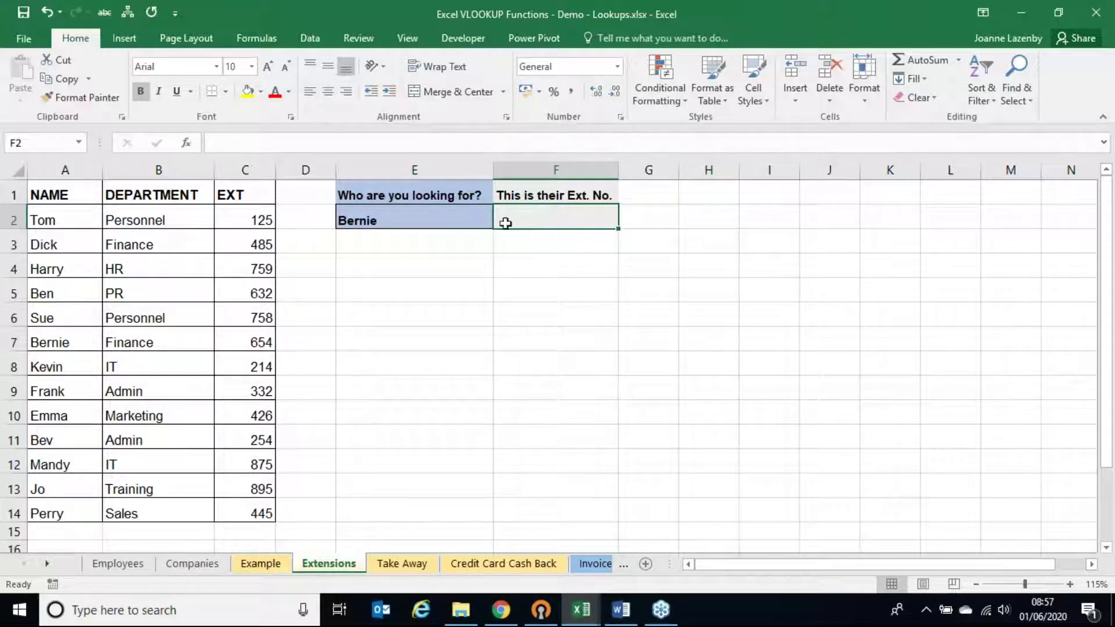
{"action": "left_click", "coordinate": [67, 342]}
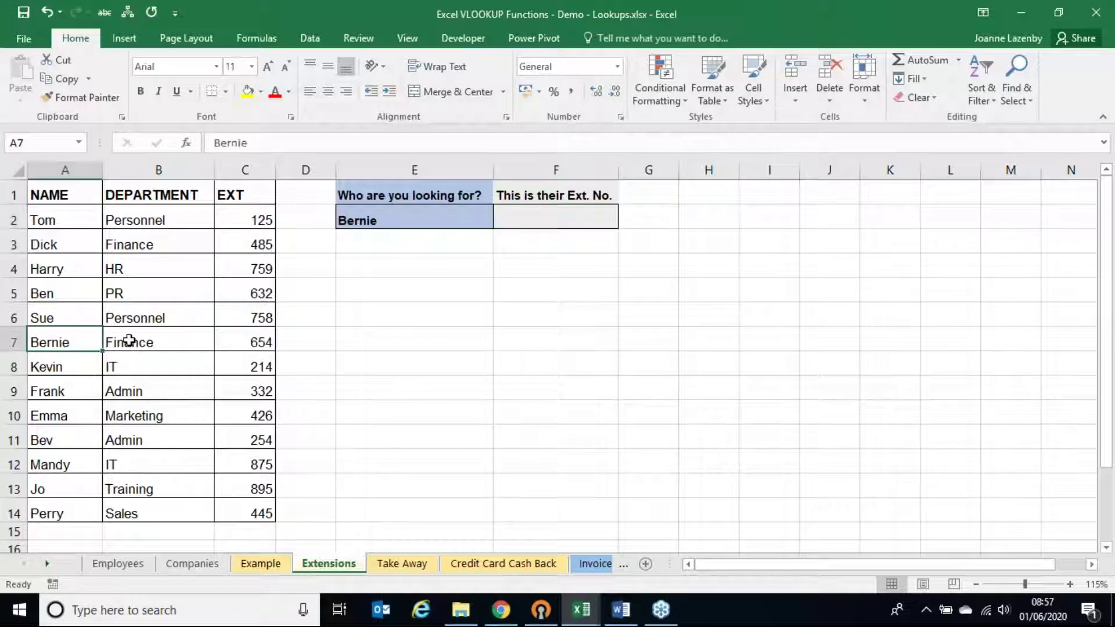
{"action": "left_click", "coordinate": [156, 343]}
{"action": "left_click", "coordinate": [257, 344]}
Start inserting a function in cell F2 and find VLOOKUP in the Lookup & Reference category
{"action": "left_click", "coordinate": [556, 227]}
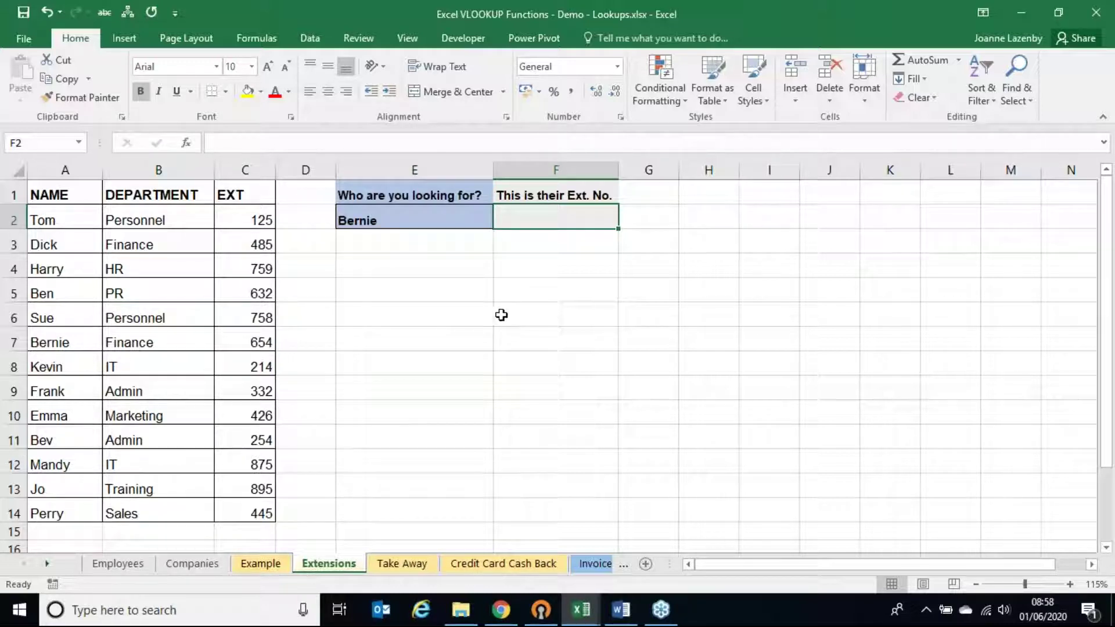
{"action": "left_click", "coordinate": [187, 143]}
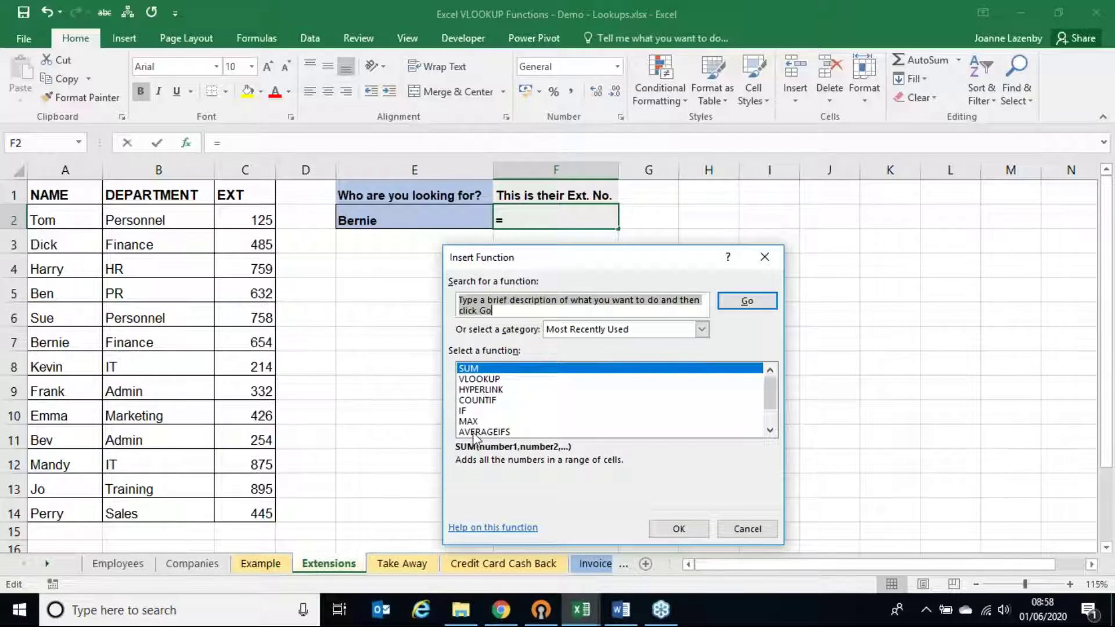
{"action": "left_click", "coordinate": [487, 381]}
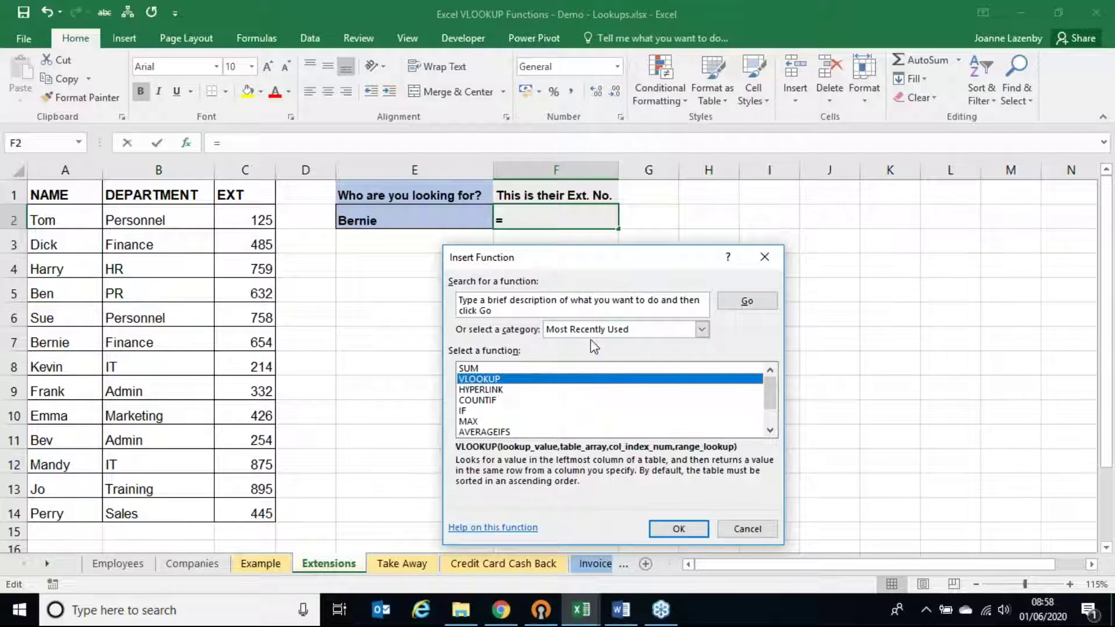
{"action": "left_click", "coordinate": [702, 330]}
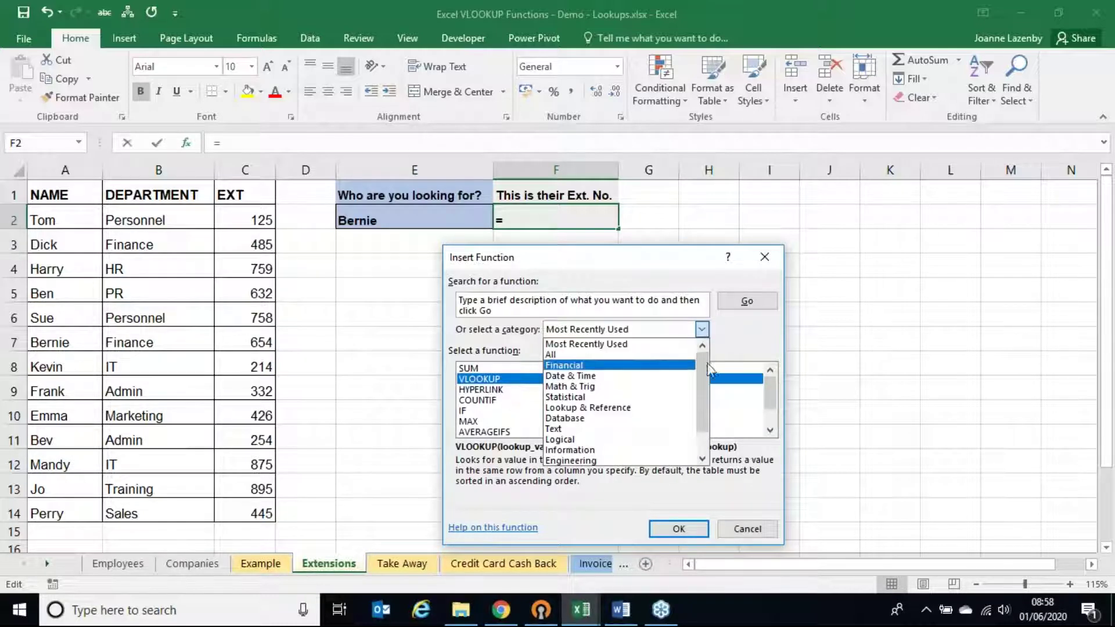
{"action": "left_click", "coordinate": [639, 409]}
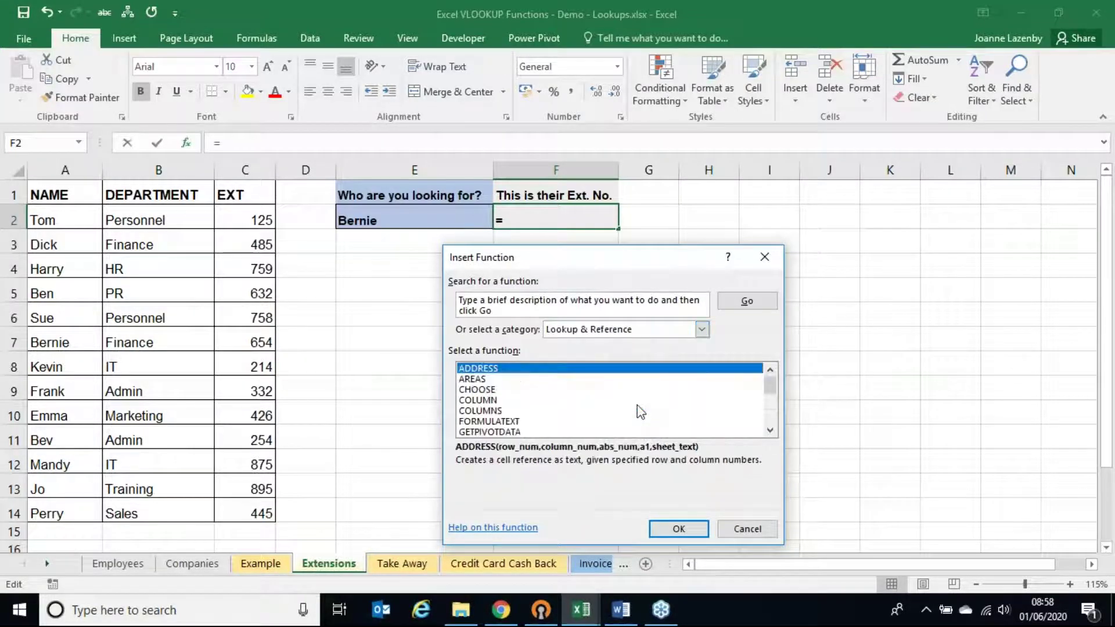
{"action": "left_click_drag", "start_coordinate": [770, 386], "coordinate": [770, 414]}
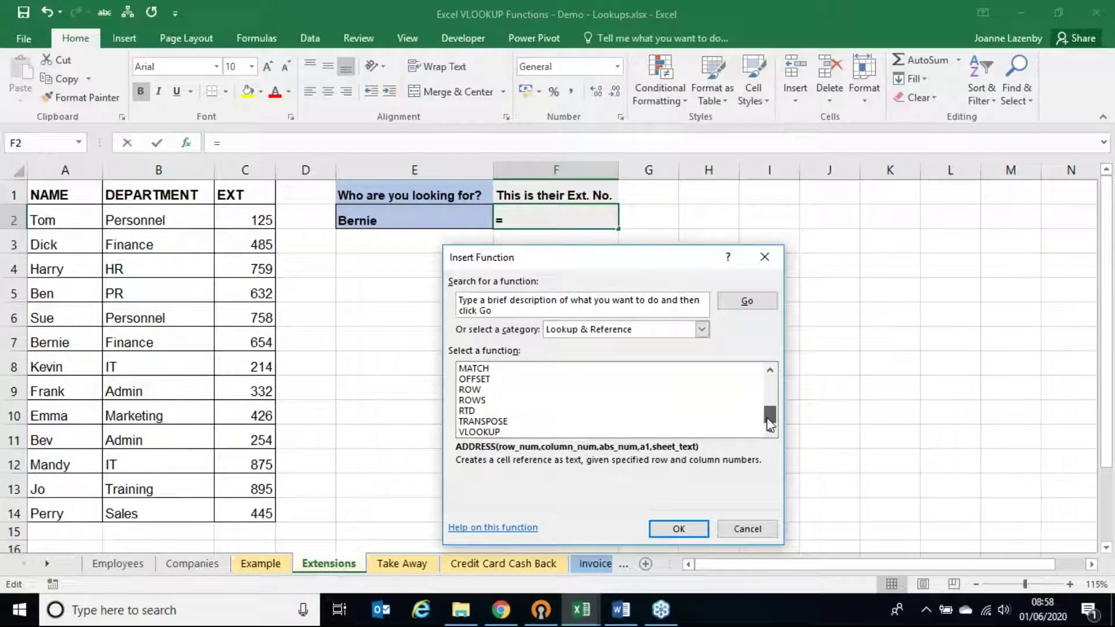
{"action": "left_click", "coordinate": [554, 433]}
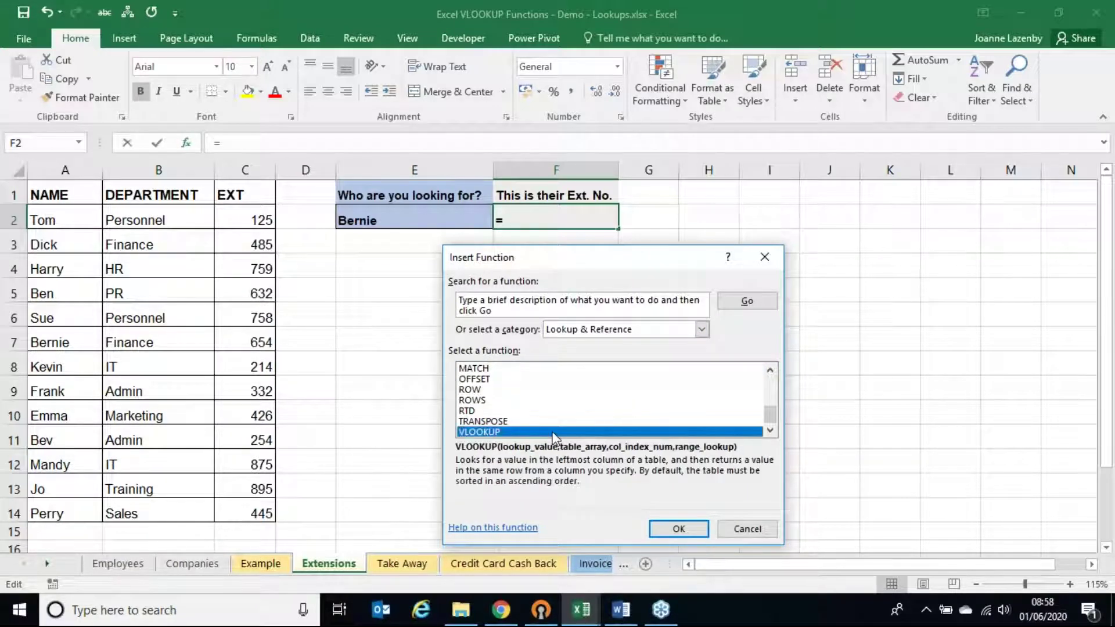
Search the functions for "vlookup" and insert the VLOOKUP function into F2
{"action": "left_click", "coordinate": [471, 306]}
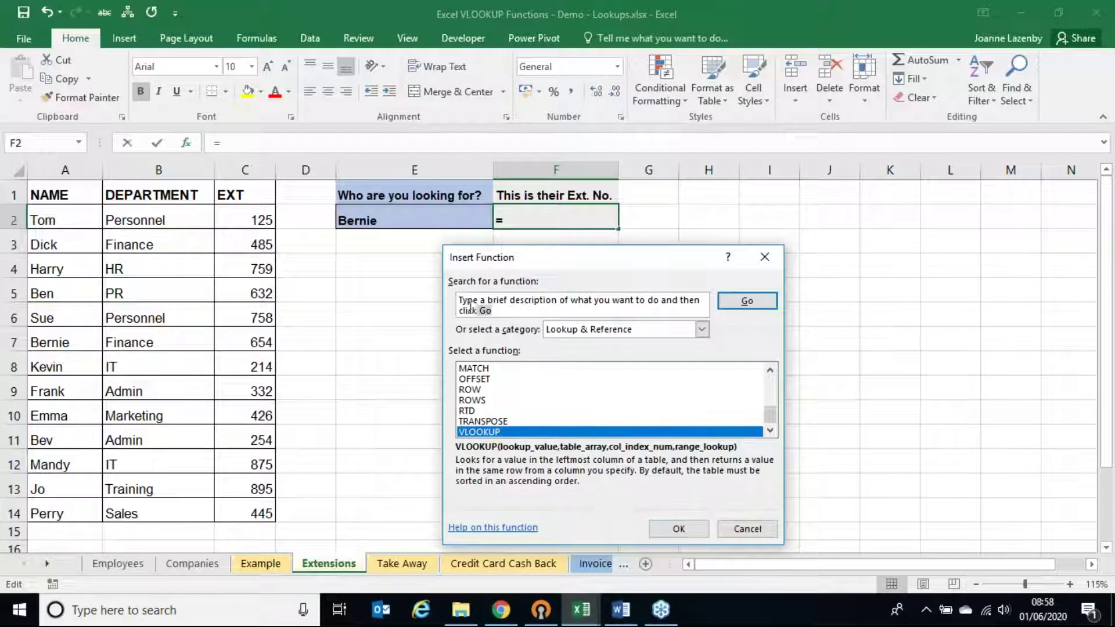
{"action": "left_click", "coordinate": [470, 306]}
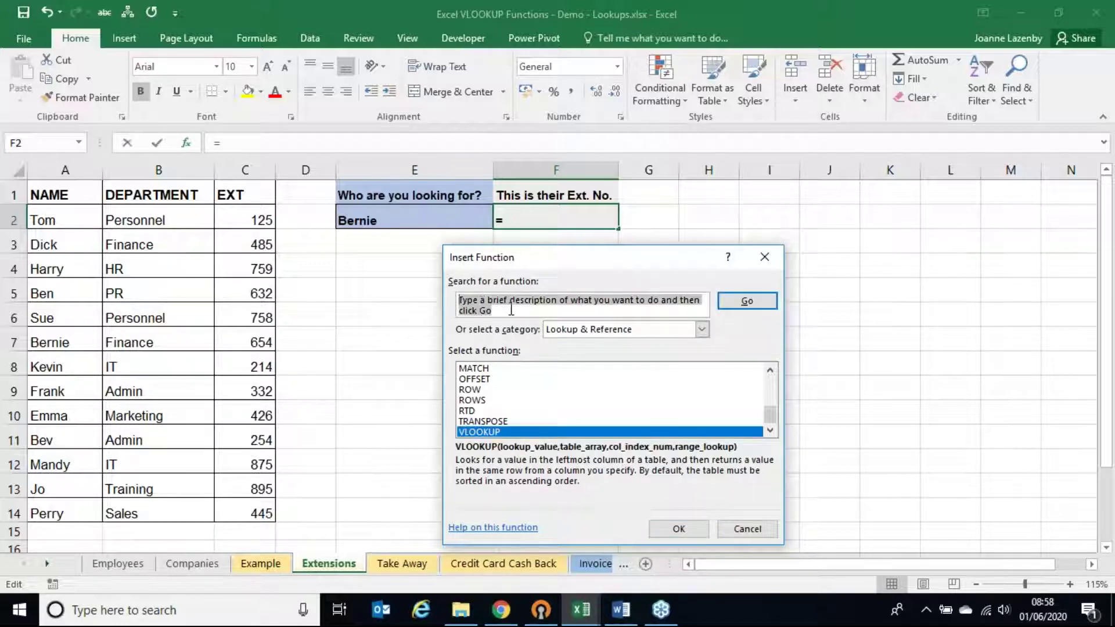
{"action": "key", "text": "Delete"}
{"action": "type", "text": "vlookup"}
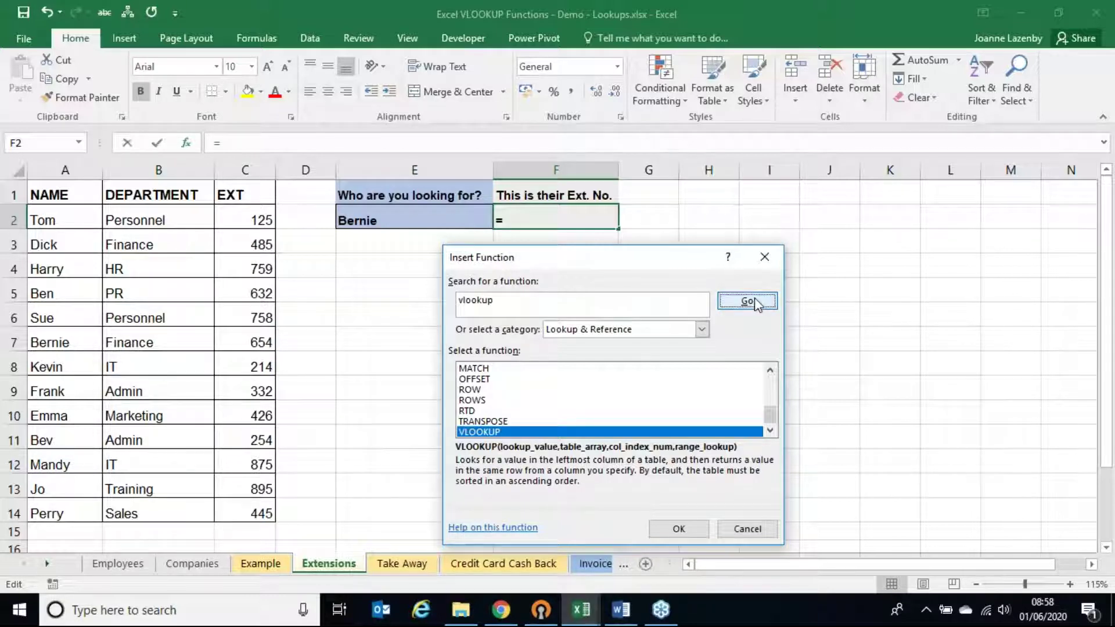
{"action": "left_click", "coordinate": [754, 298]}
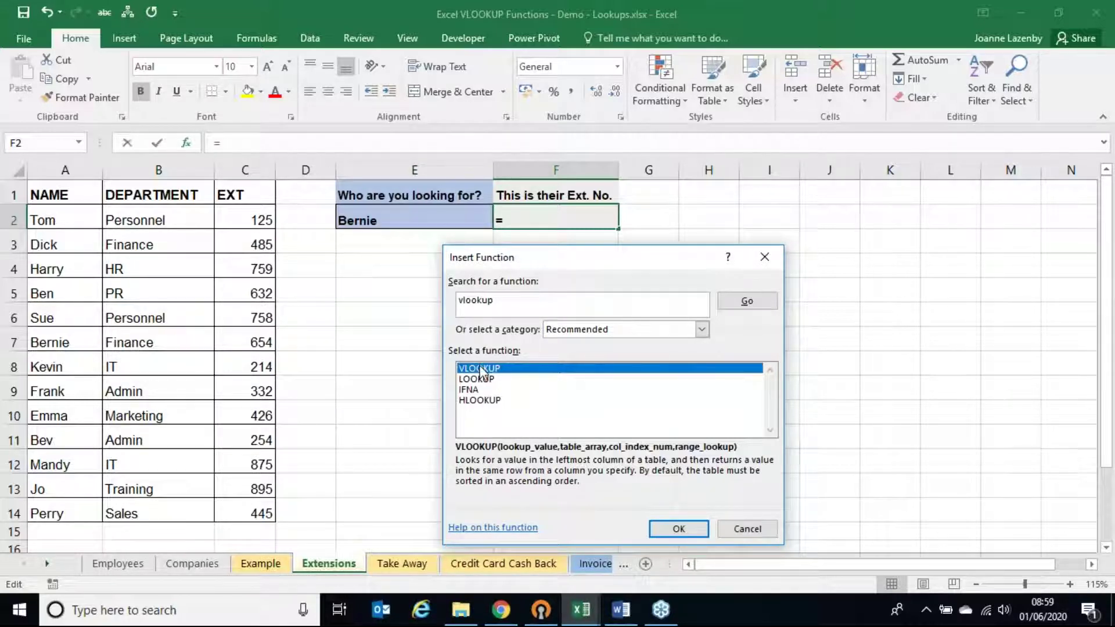
{"action": "left_click", "coordinate": [674, 528]}
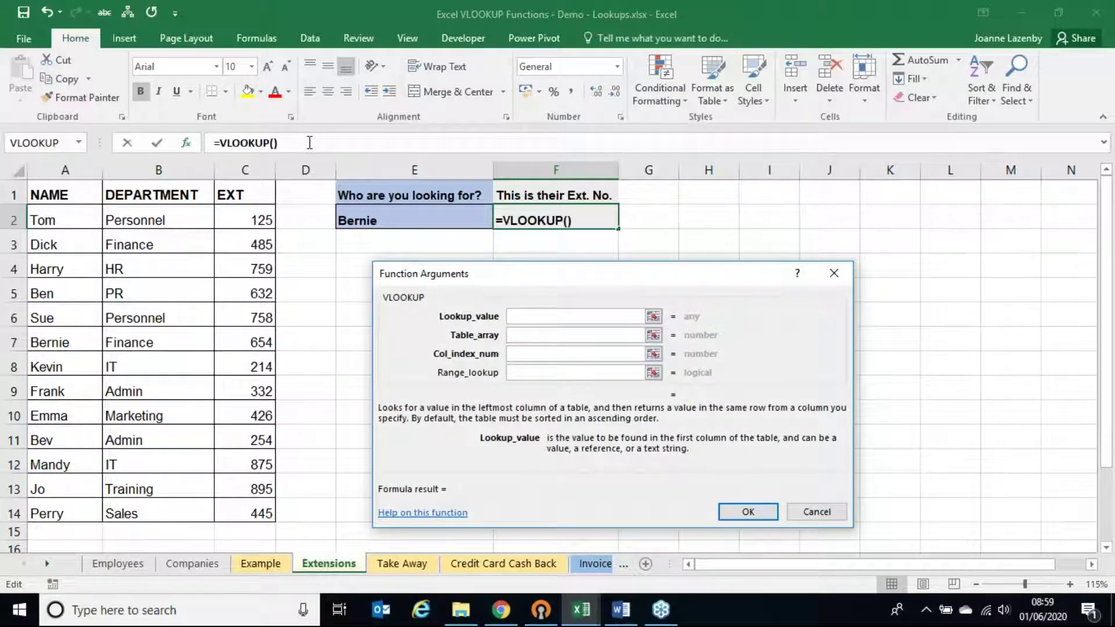
Set the lookup value of the VLOOKUP to cell E2
{"action": "left_click_drag", "start_coordinate": [627, 273], "coordinate": [640, 258]}
{"action": "left_click", "coordinate": [541, 302]}
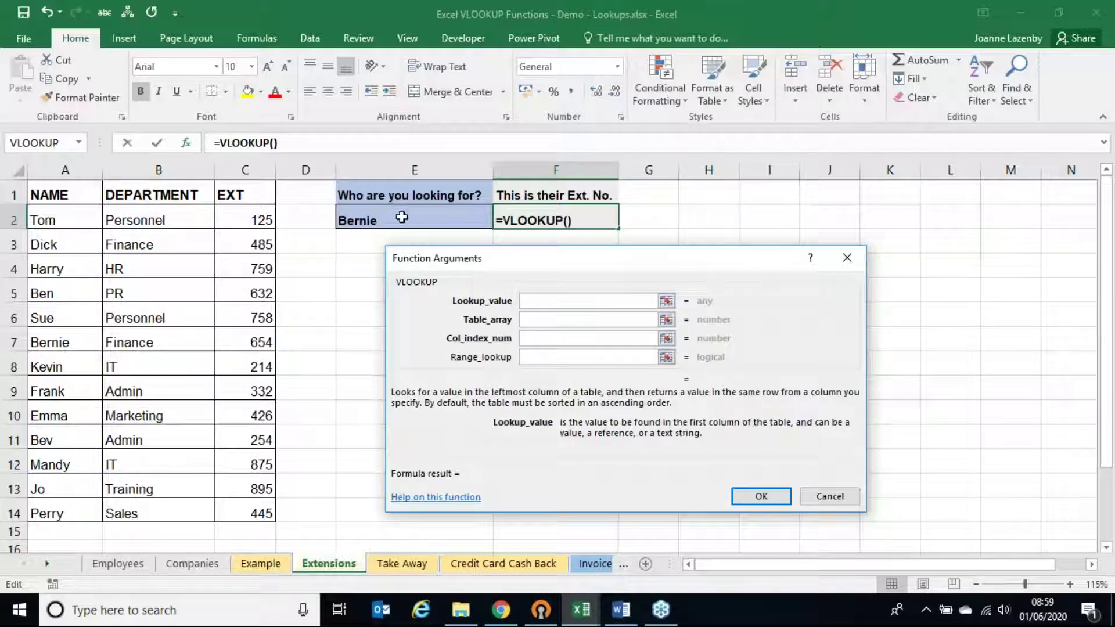
{"action": "left_click", "coordinate": [381, 218]}
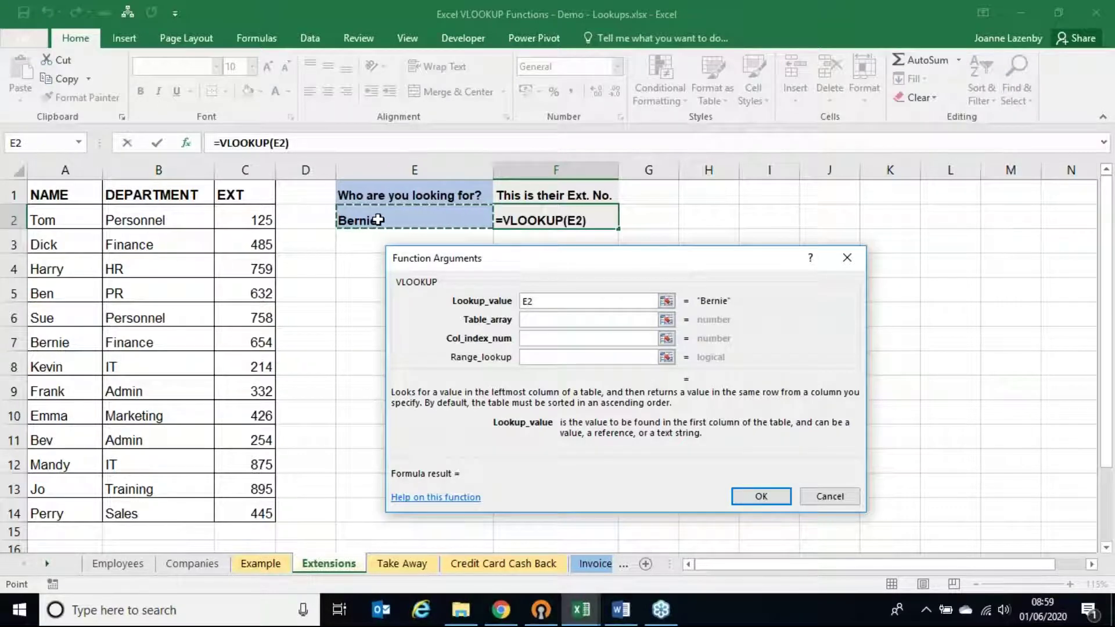
Try A2:C14 and A1:C14 as the table array, then set it to the whole columns A:C
{"action": "left_click", "coordinate": [578, 322]}
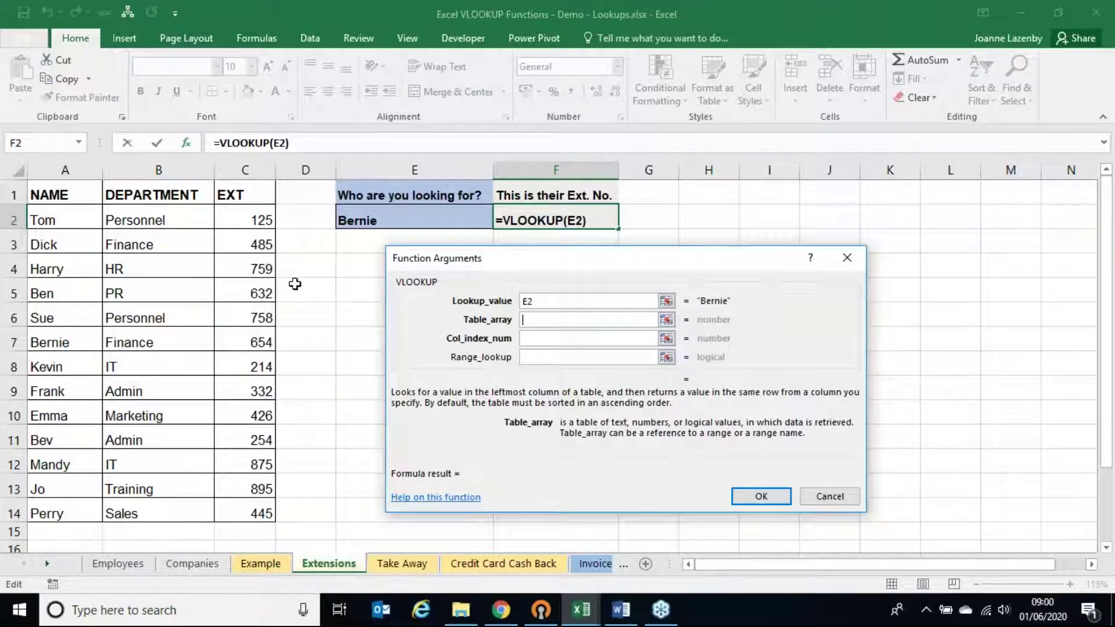
{"action": "left_click_drag", "start_coordinate": [99, 216], "coordinate": [247, 503]}
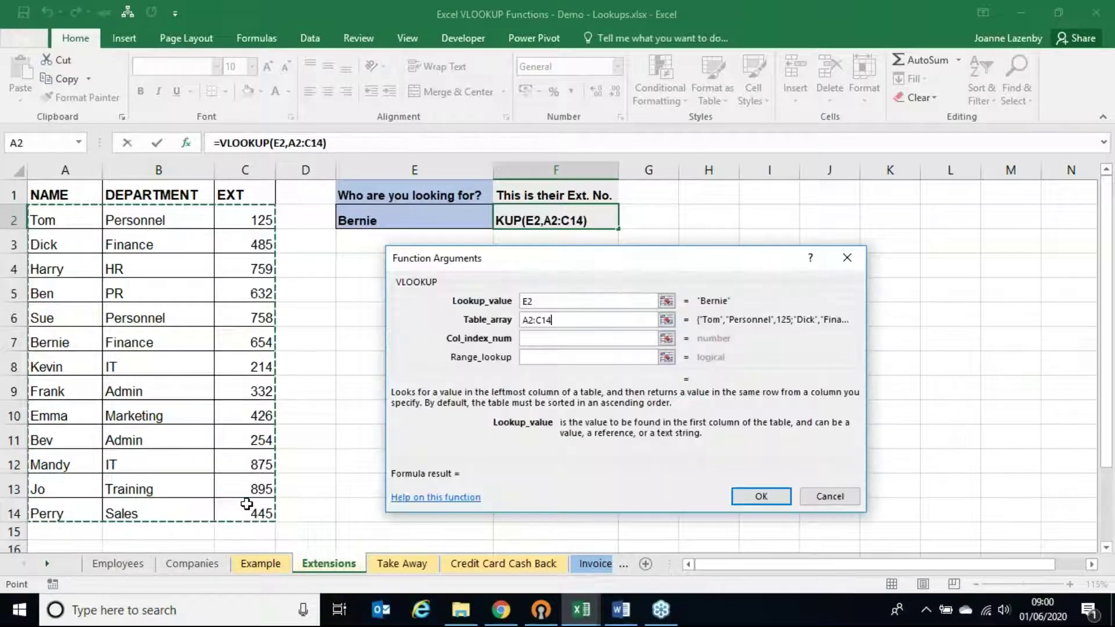
{"action": "left_click_drag", "start_coordinate": [77, 192], "coordinate": [254, 511]}
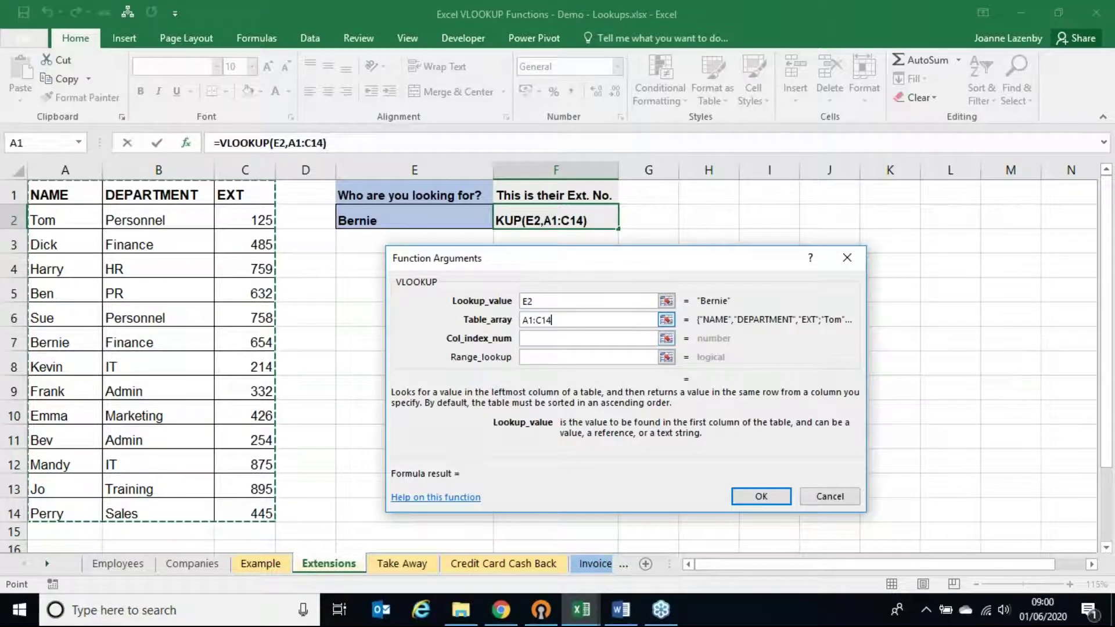
{"action": "left_click_drag", "start_coordinate": [65, 170], "coordinate": [235, 177]}
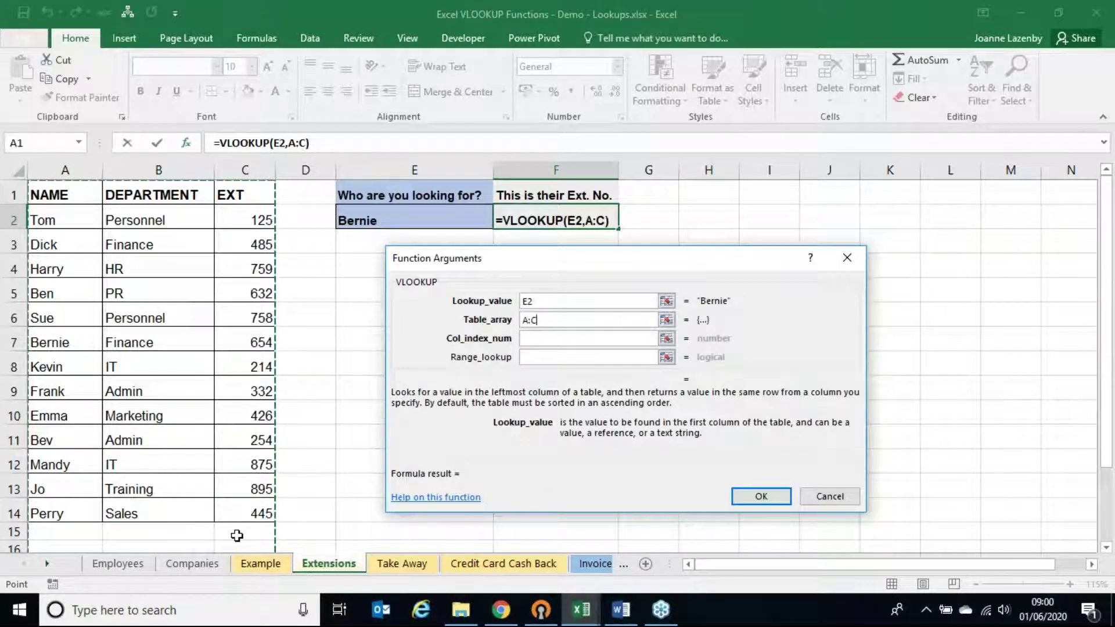
{"action": "scroll", "coordinate": [237, 536], "scroll_direction": "down", "scroll_amount": 2}
{"action": "scroll", "coordinate": [237, 536], "scroll_direction": "up", "scroll_amount": 2}
Set the column index number to 3 and make the range lookup argument ready for entry
{"action": "left_click", "coordinate": [532, 339]}
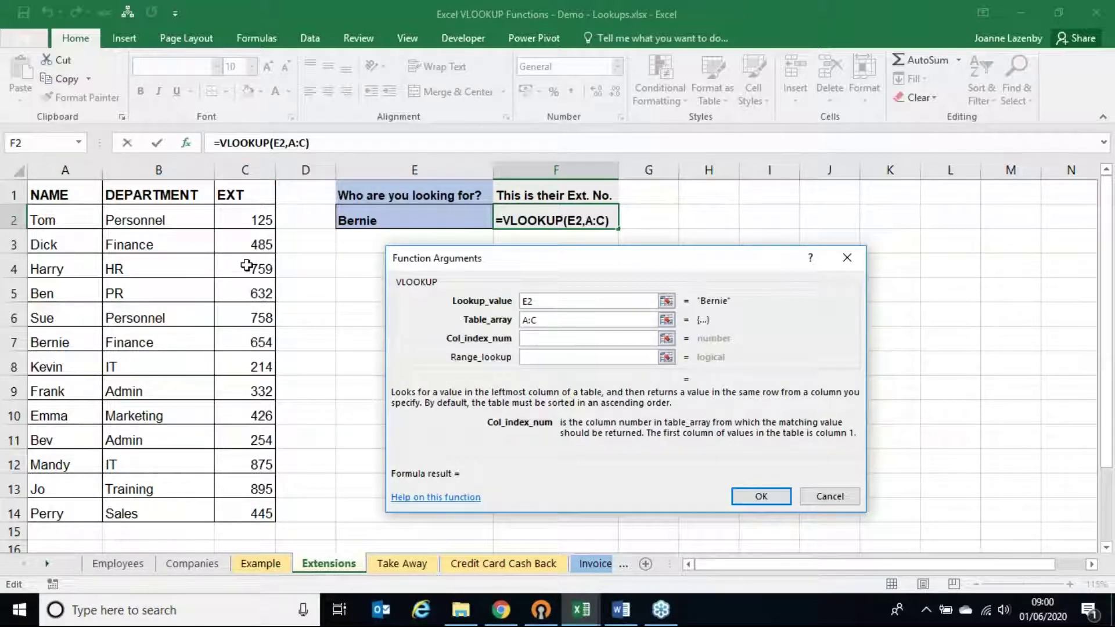
{"action": "type", "text": "3"}
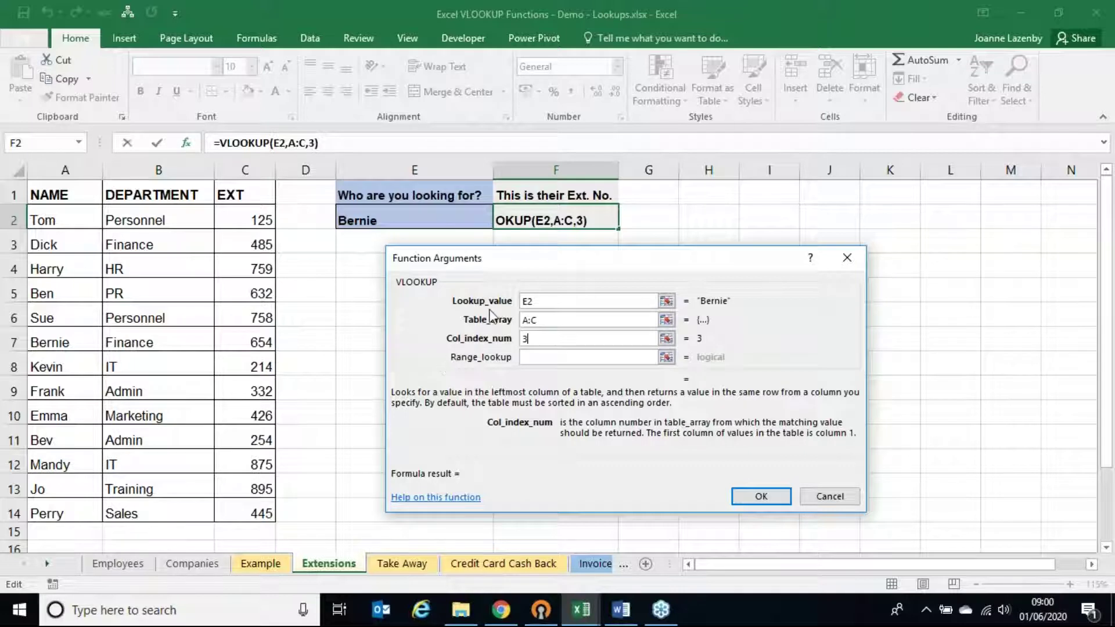
{"action": "left_click", "coordinate": [541, 358]}
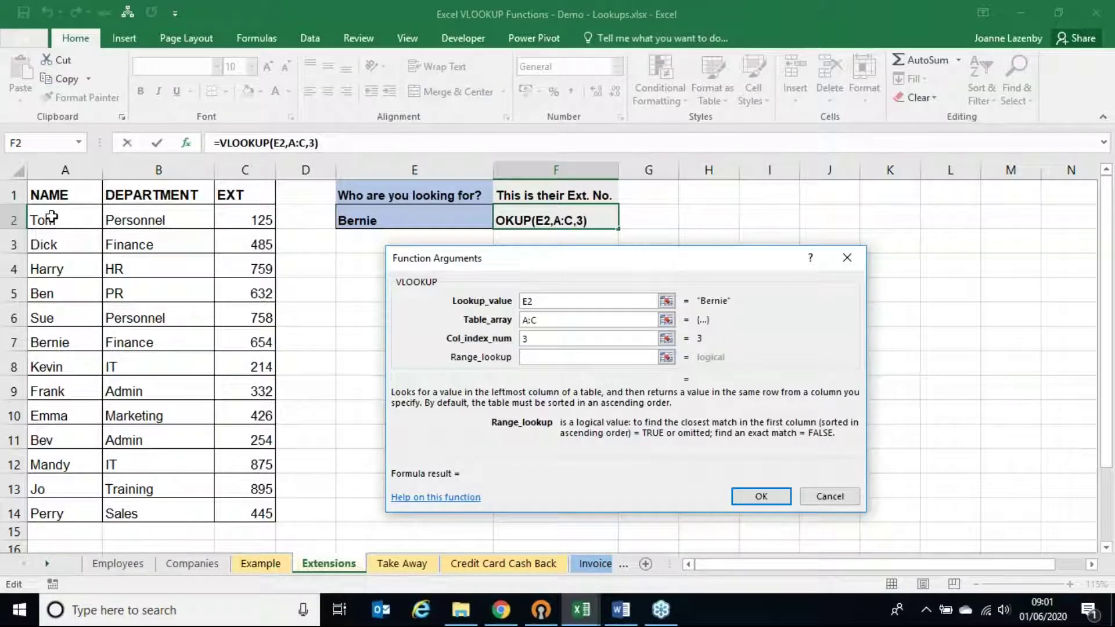
{"action": "left_click", "coordinate": [530, 356]}
{"action": "type", "text": "flase"}
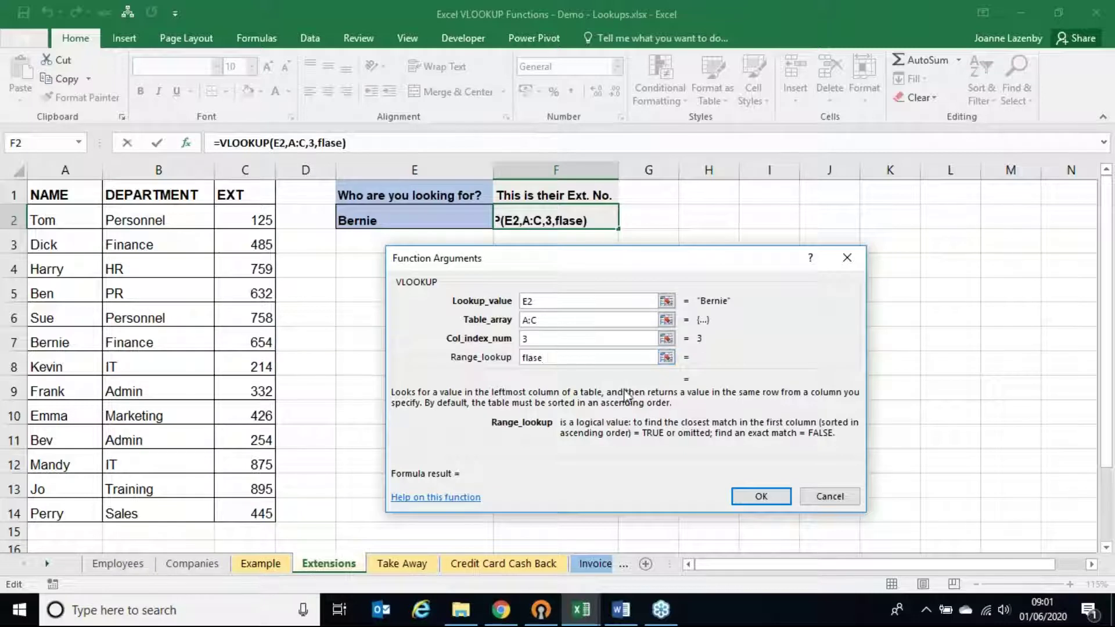
{"action": "key", "text": "BackSpace"}
{"action": "key", "text": "BackSpace"}
{"action": "key", "text": "BackSpace"}
{"action": "key", "text": "BackSpace"}
{"action": "key", "text": "BackSpace"}
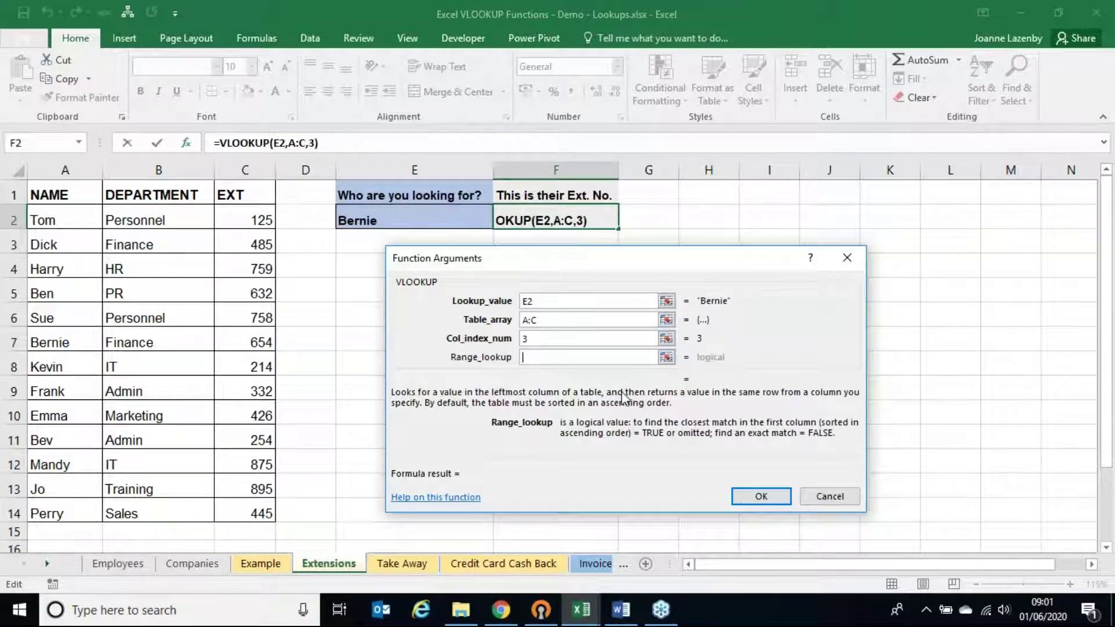
Set the range lookup to 0 for an exact match and complete the VLOOKUP formula in F2
{"action": "type", "text": "0"}
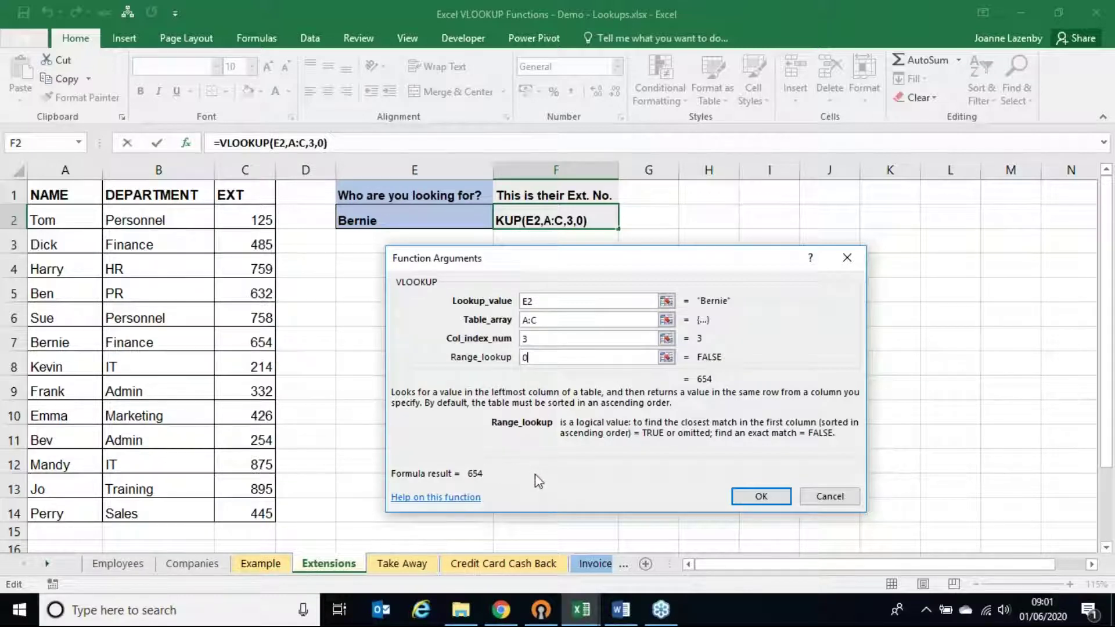
{"action": "left_click", "coordinate": [749, 496]}
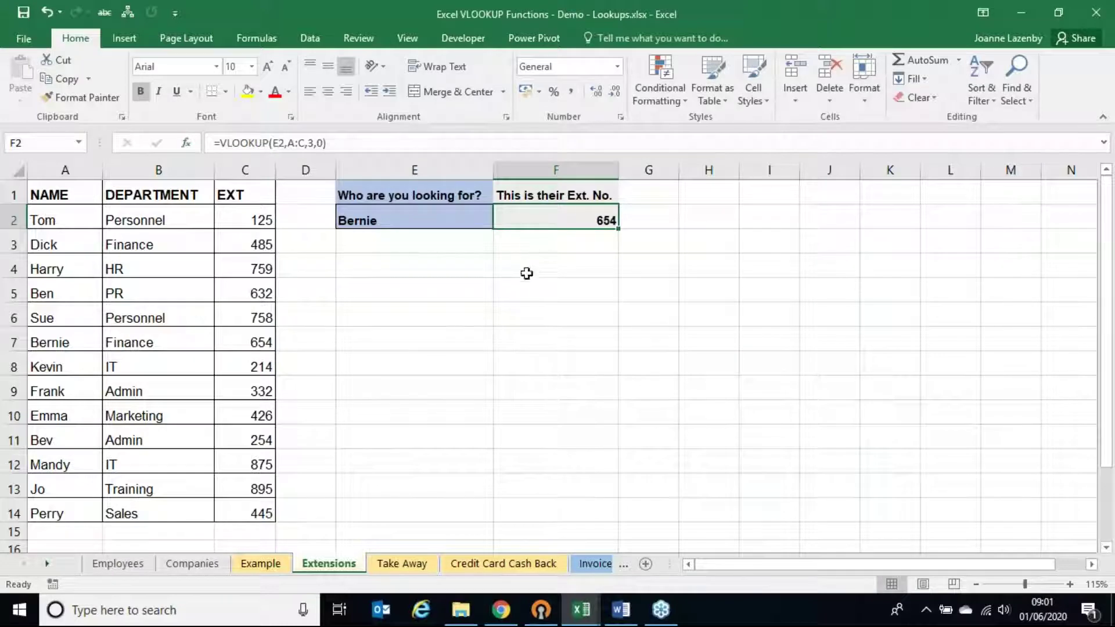
Review the VLOOKUP in F2 and test it by choosing the people listed in rows 11, 10 and 8 in turn in E2
{"action": "double_click", "coordinate": [530, 220]}
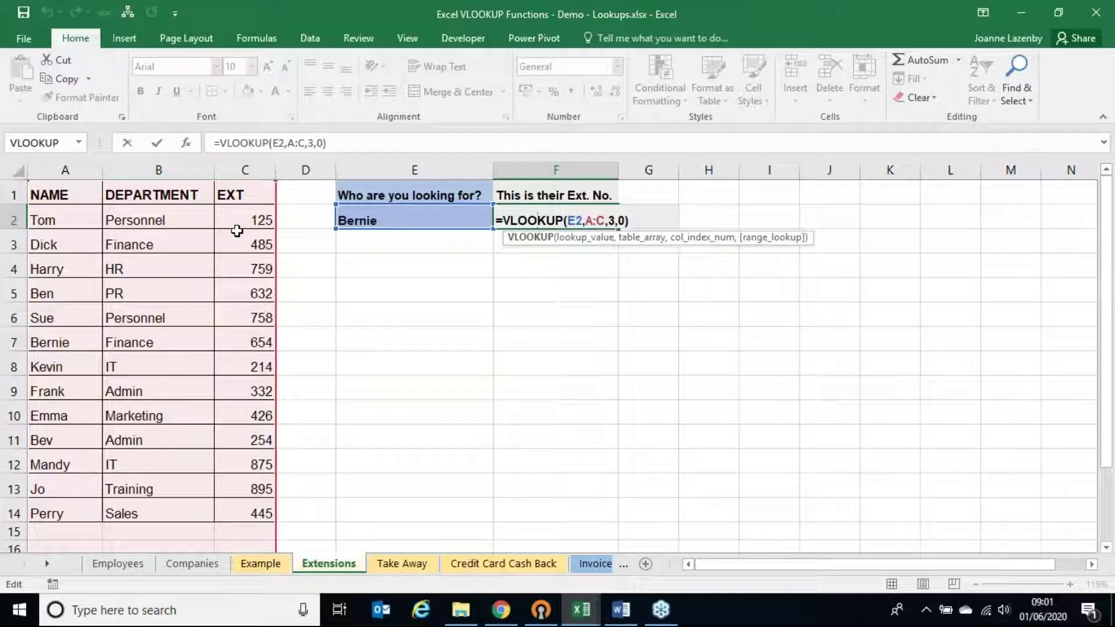
{"action": "key", "text": "Return"}
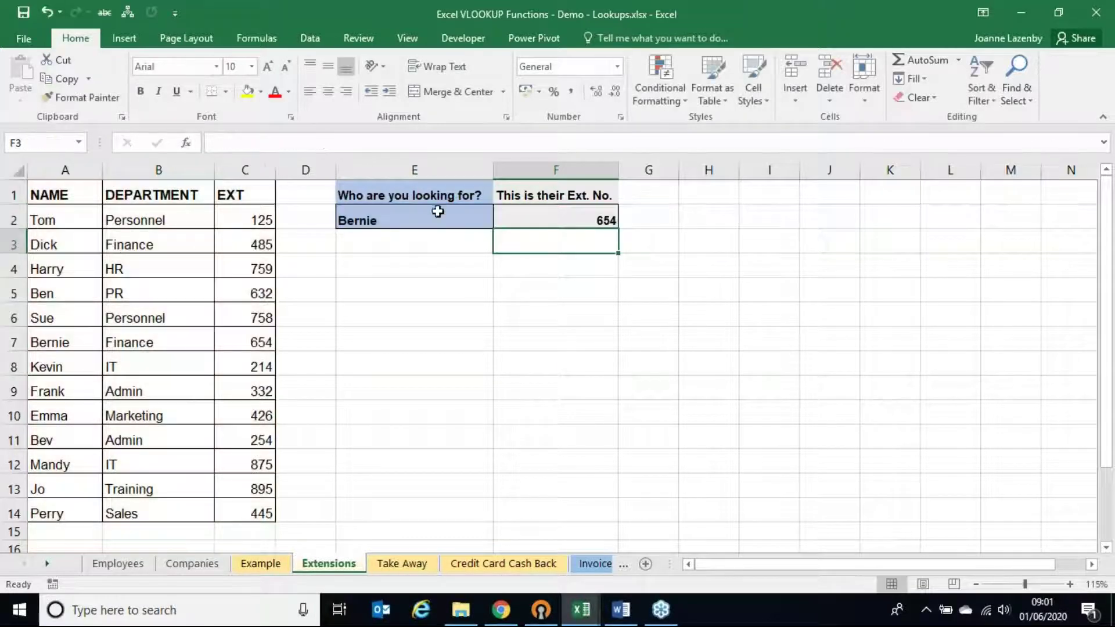
{"action": "left_click", "coordinate": [485, 220]}
{"action": "left_click", "coordinate": [501, 220]}
{"action": "left_click", "coordinate": [441, 288]}
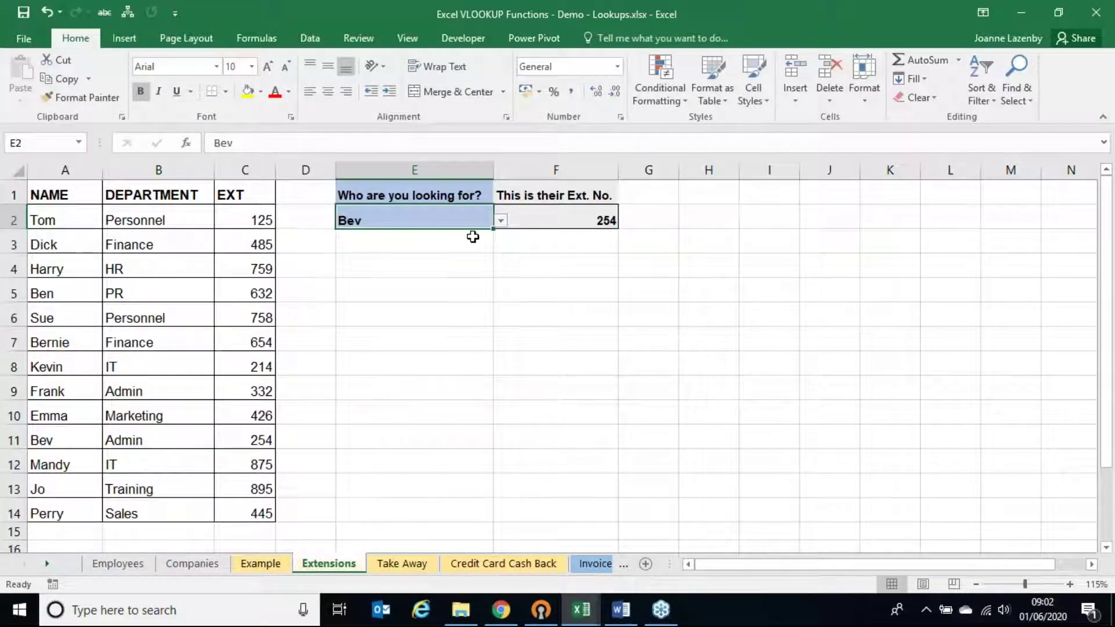
{"action": "left_click", "coordinate": [551, 215]}
{"action": "left_click", "coordinate": [436, 217]}
{"action": "left_click", "coordinate": [500, 221]}
{"action": "left_click", "coordinate": [411, 272]}
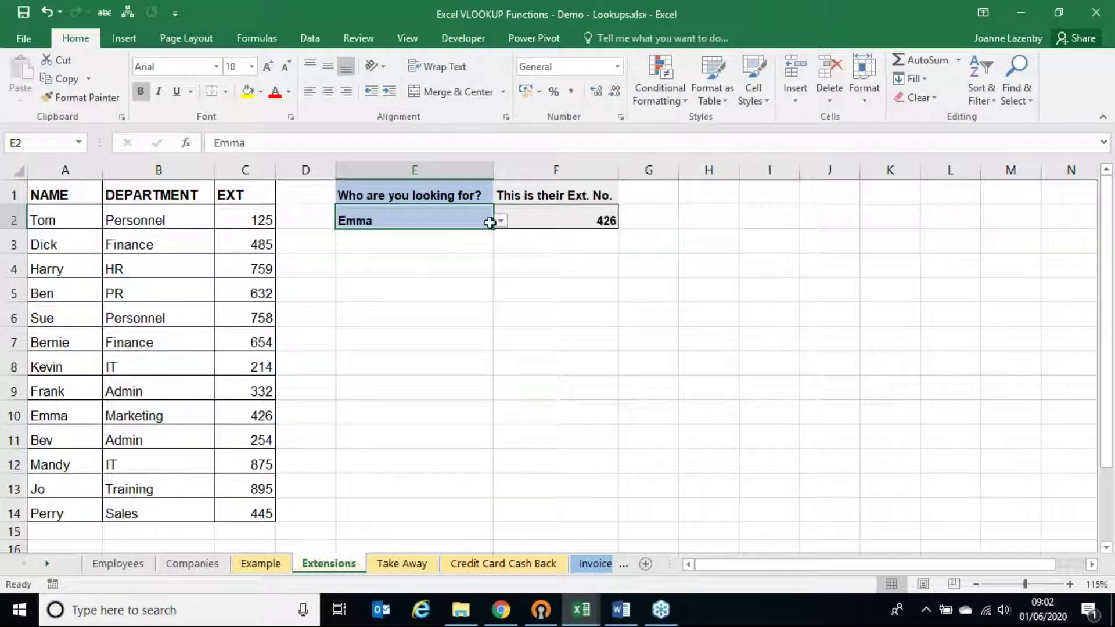
{"action": "left_click", "coordinate": [499, 221]}
{"action": "left_click", "coordinate": [426, 249]}
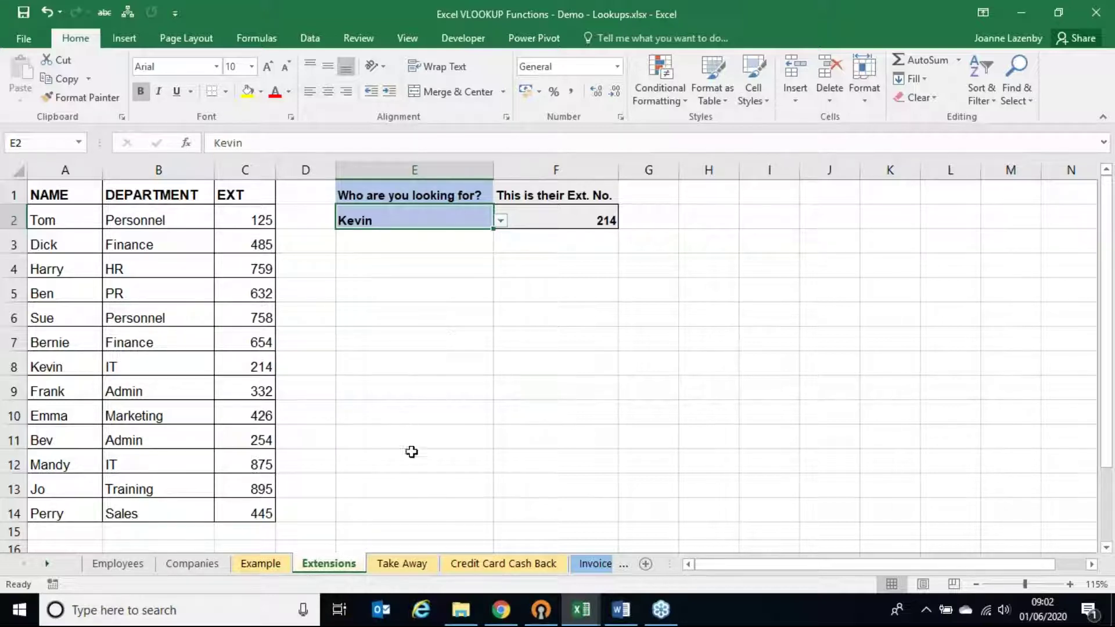
Open the Take Away sheet and examine the item number column and the Item, Description and Price cells F5 to F7
{"action": "left_click", "coordinate": [406, 562]}
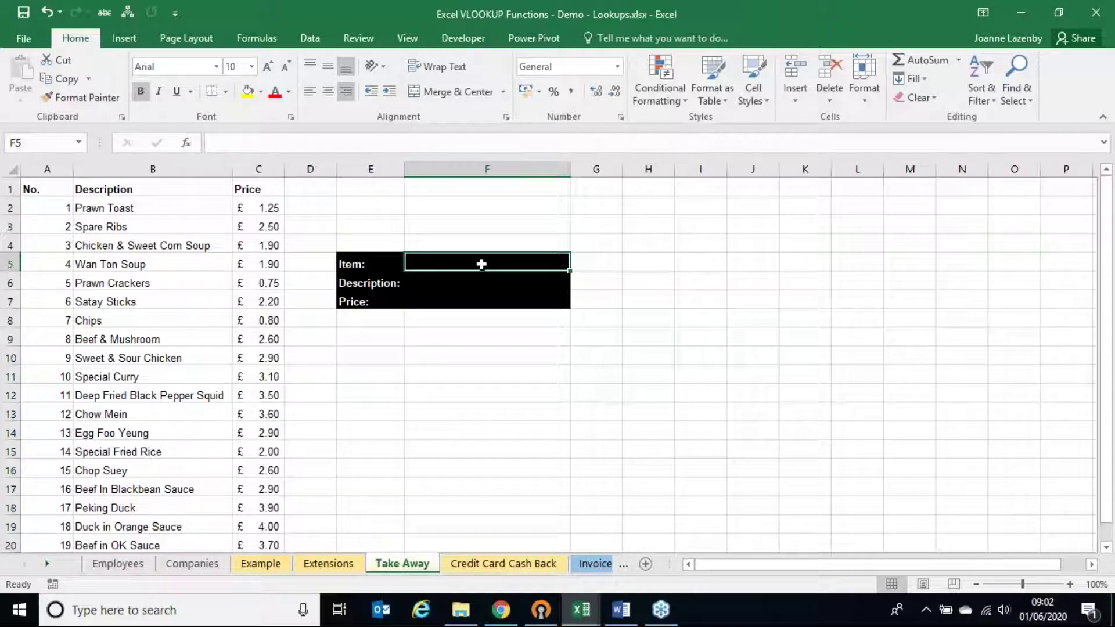
{"action": "left_click_drag", "start_coordinate": [41, 209], "coordinate": [31, 325]}
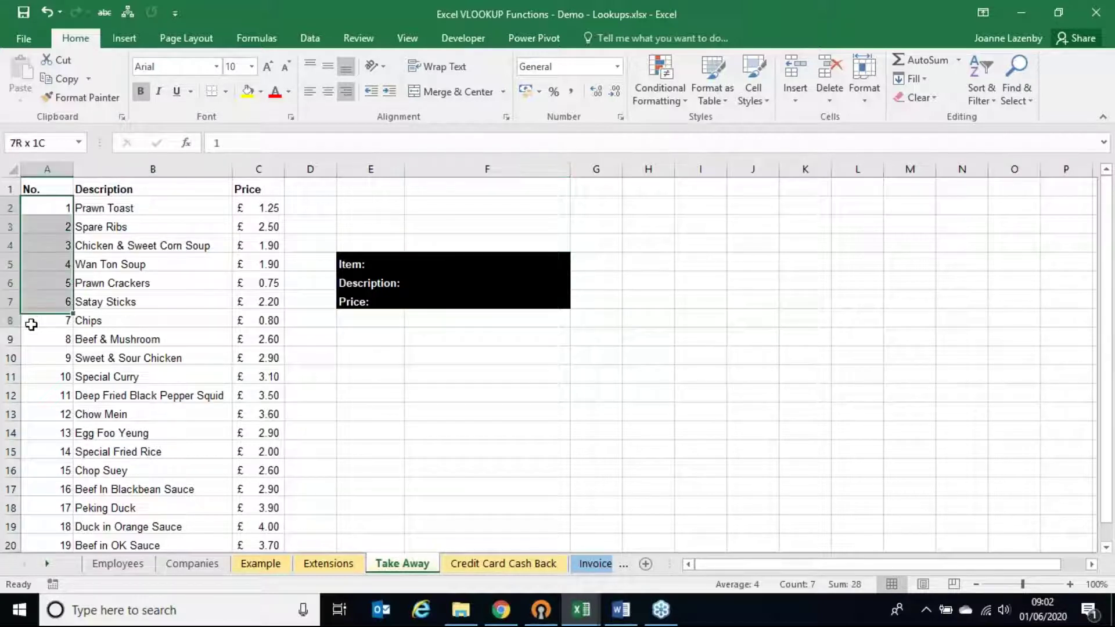
{"action": "left_click", "coordinate": [471, 262]}
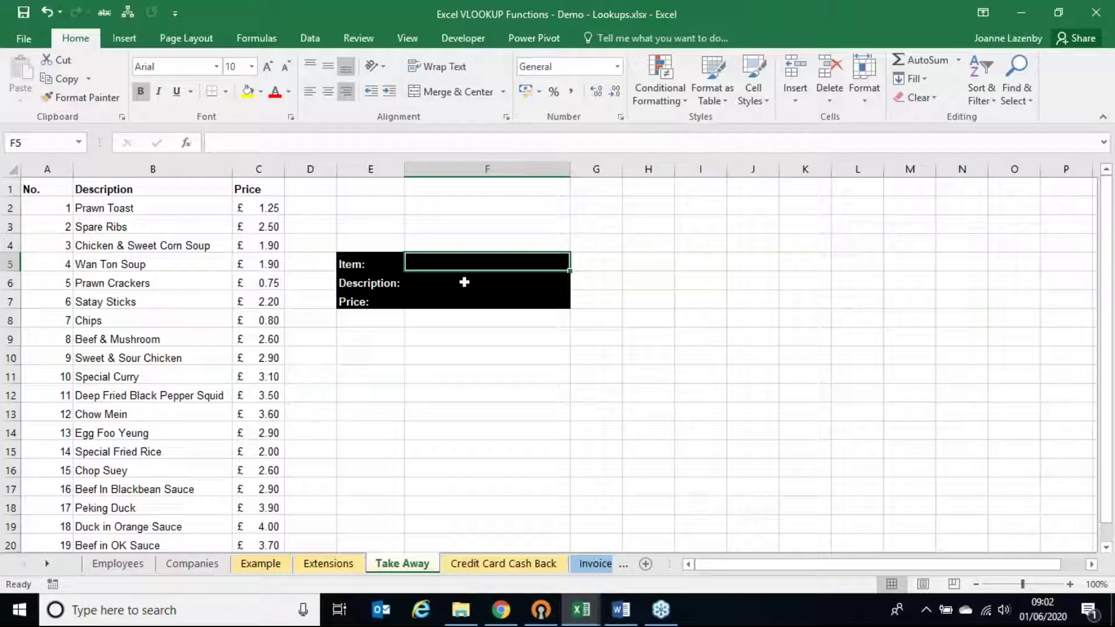
{"action": "left_click", "coordinate": [465, 282]}
{"action": "left_click", "coordinate": [463, 302]}
{"action": "key", "text": "Up"}
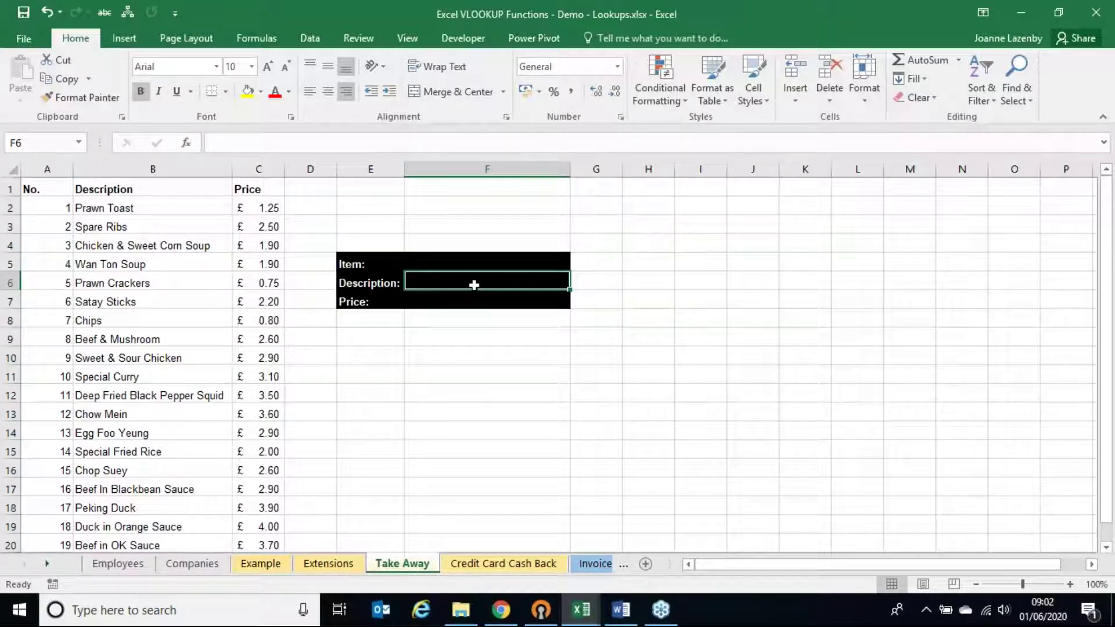
{"action": "left_click", "coordinate": [470, 303]}
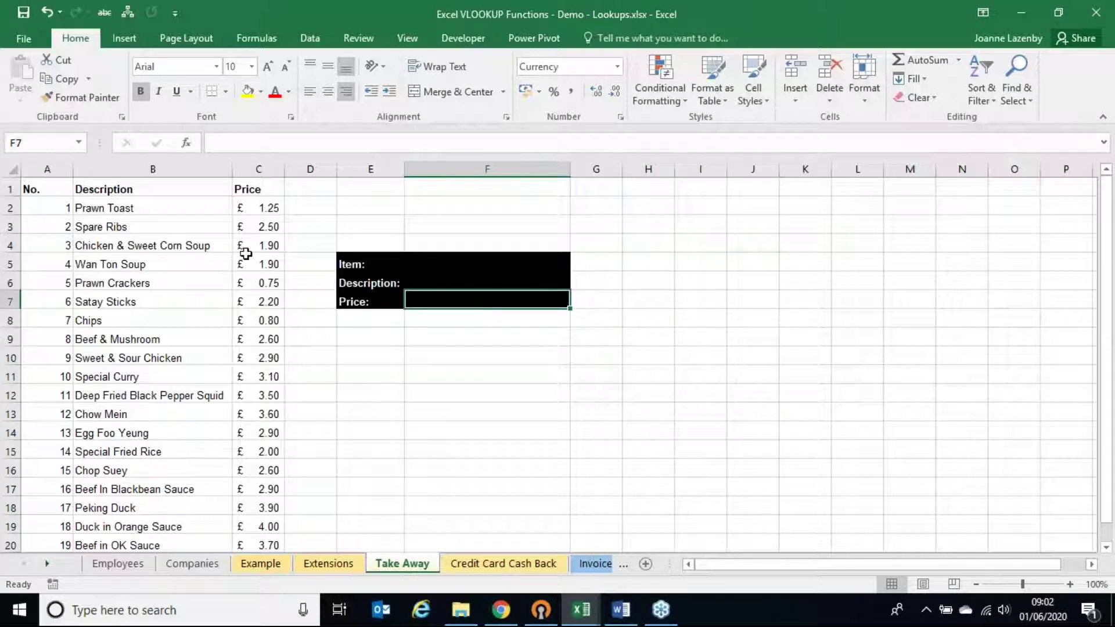
{"action": "left_click", "coordinate": [503, 284]}
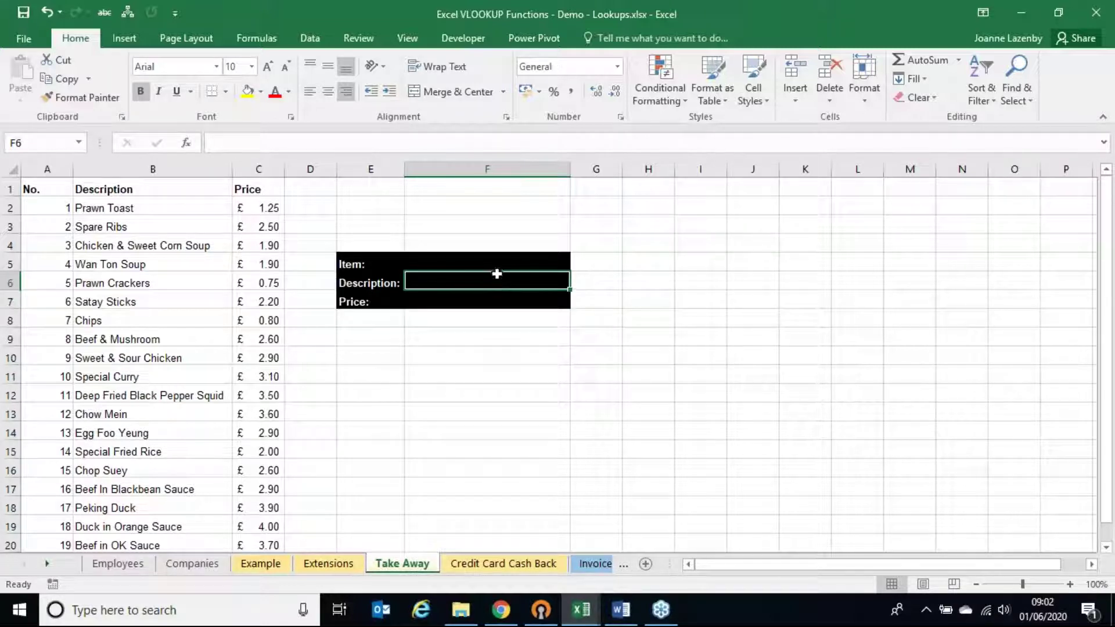
Enter 7 as the item number in cell F5
{"action": "left_click", "coordinate": [491, 263]}
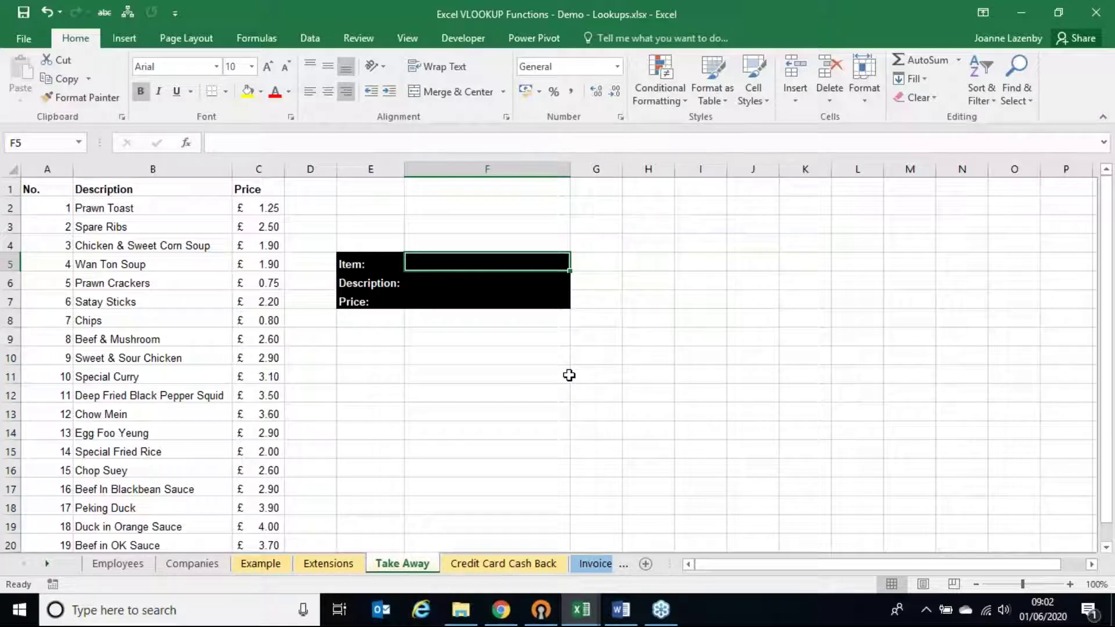
{"action": "type", "text": "7"}
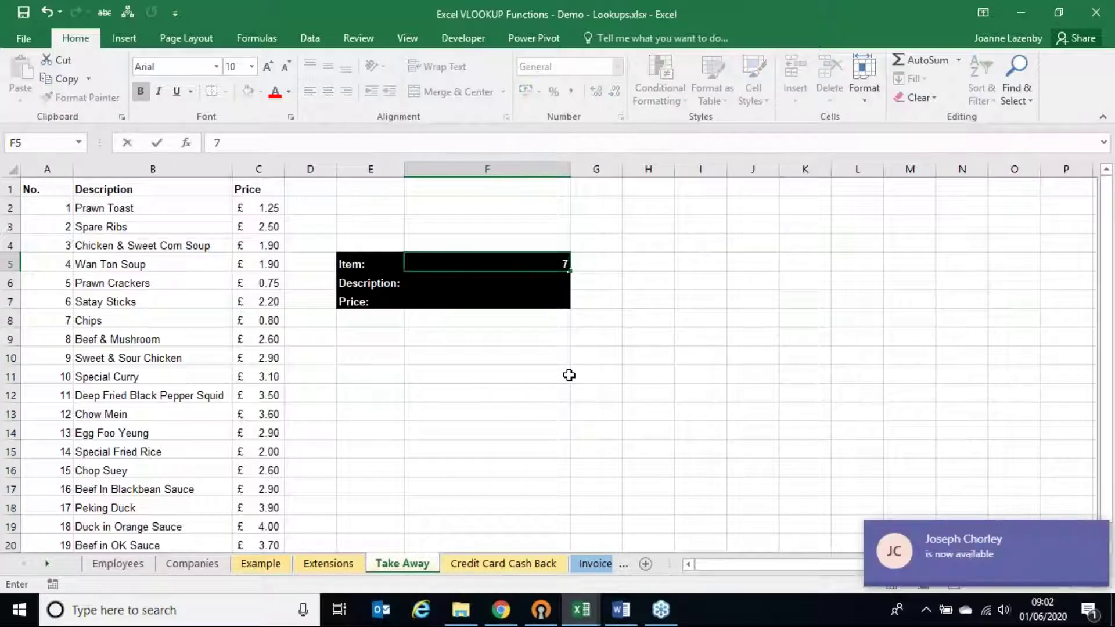
{"action": "key", "text": "Return"}
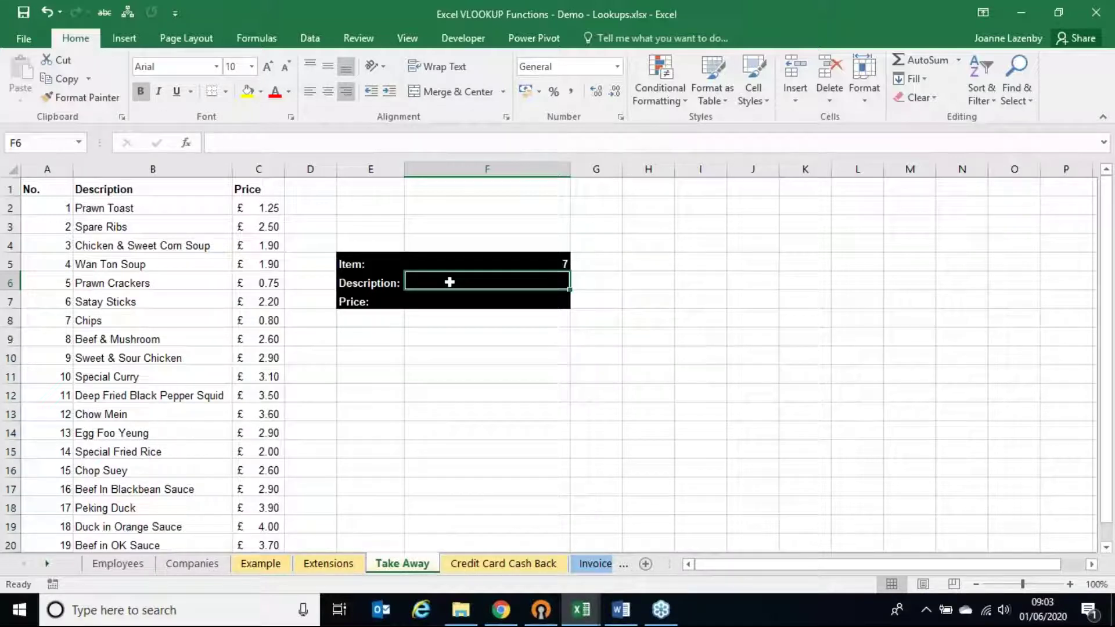
Start a VLOOKUP formula in the Description cell F6 with F5 as the lookup value
{"action": "type", "text": "="}
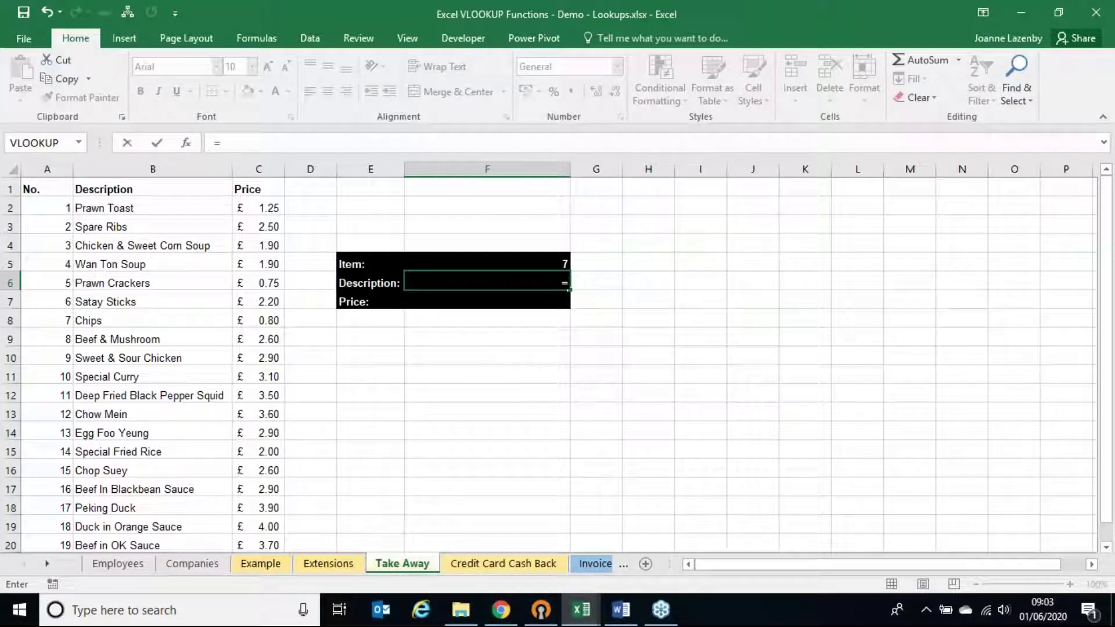
{"action": "type", "text": "v"}
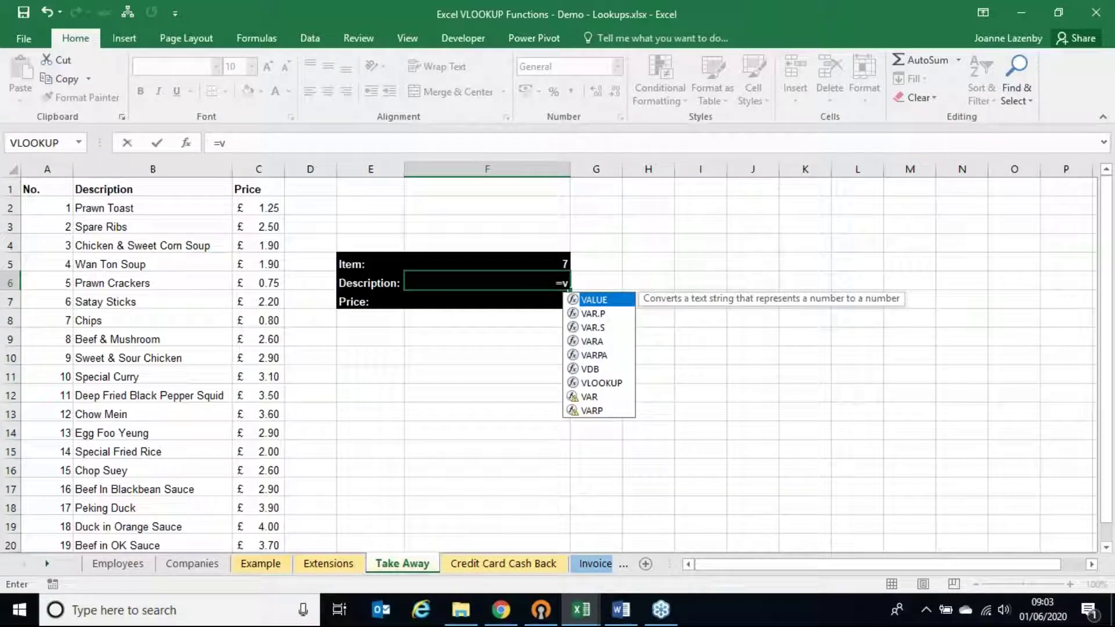
{"action": "left_click", "coordinate": [606, 383]}
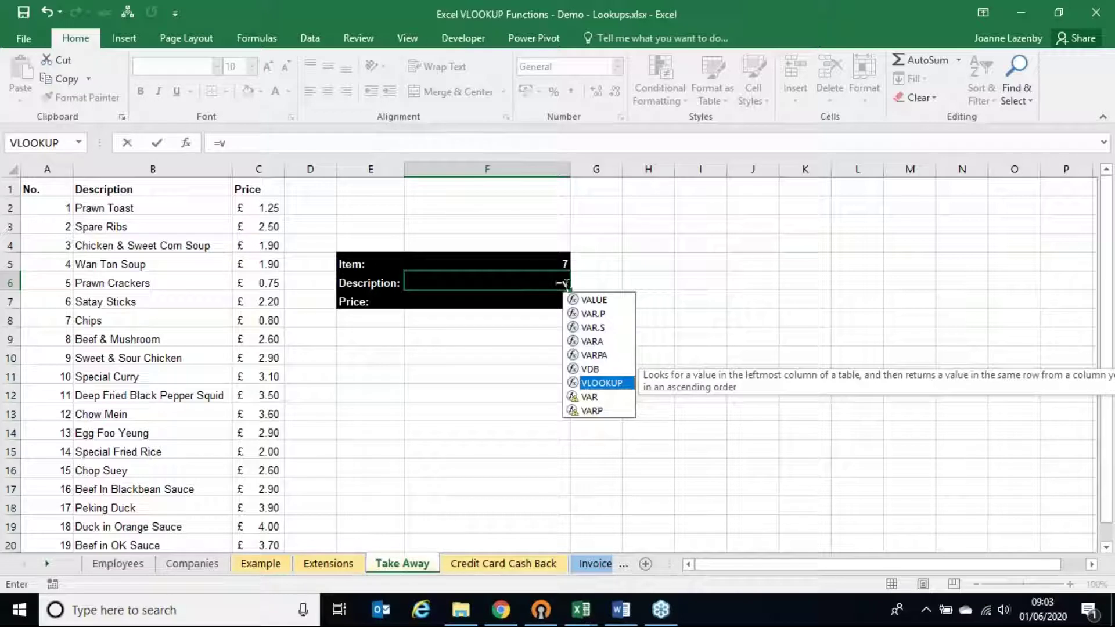
{"action": "double_click", "coordinate": [613, 388]}
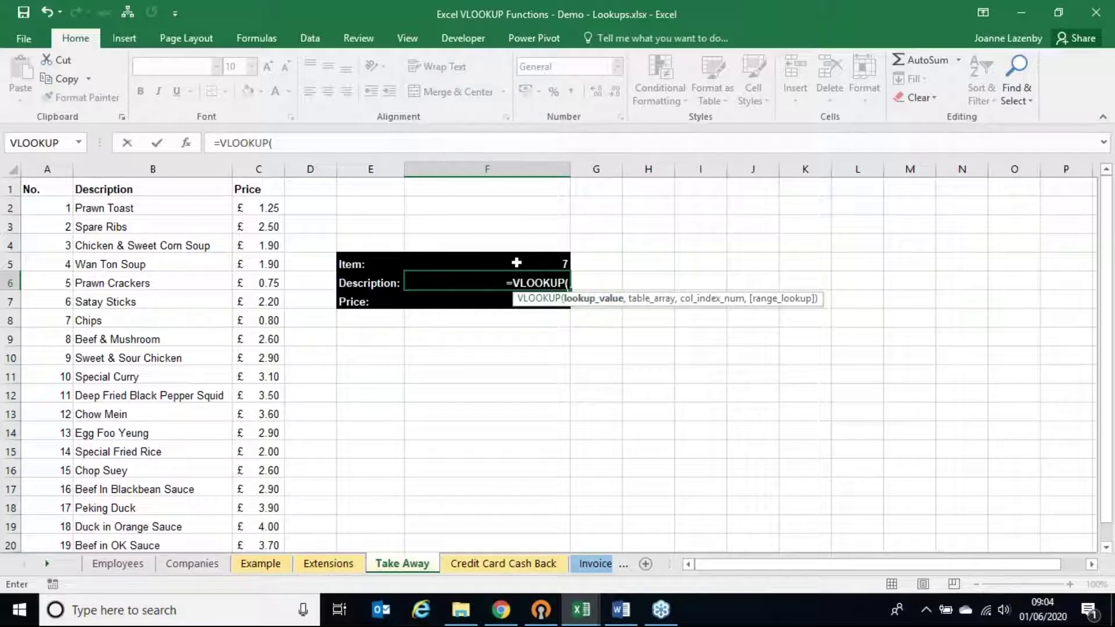
{"action": "left_click", "coordinate": [476, 262]}
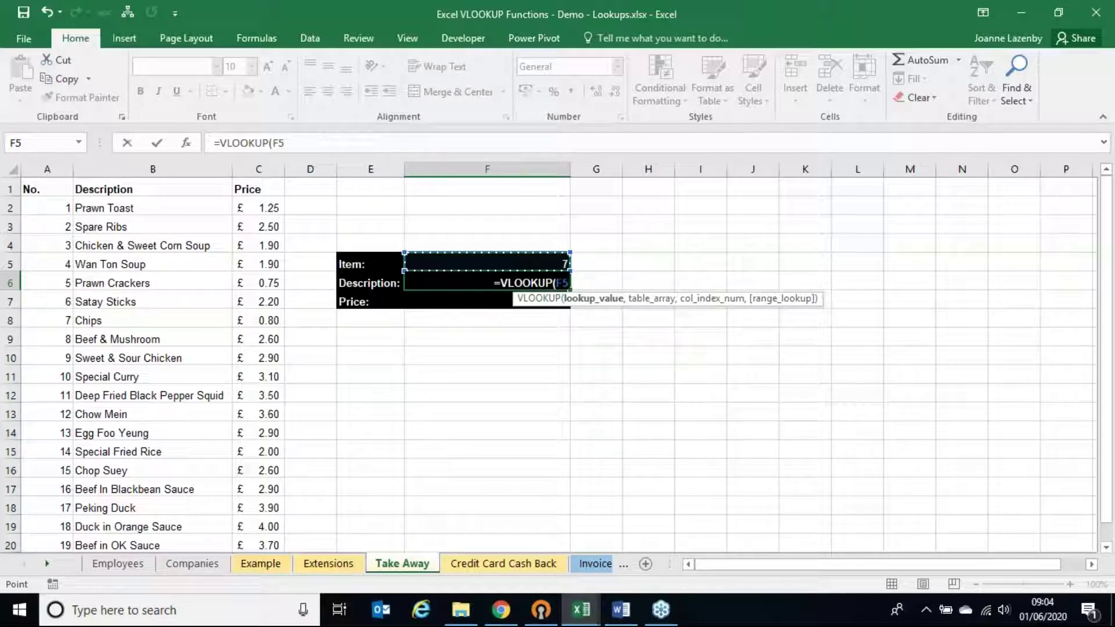
{"action": "type", "text": ","}
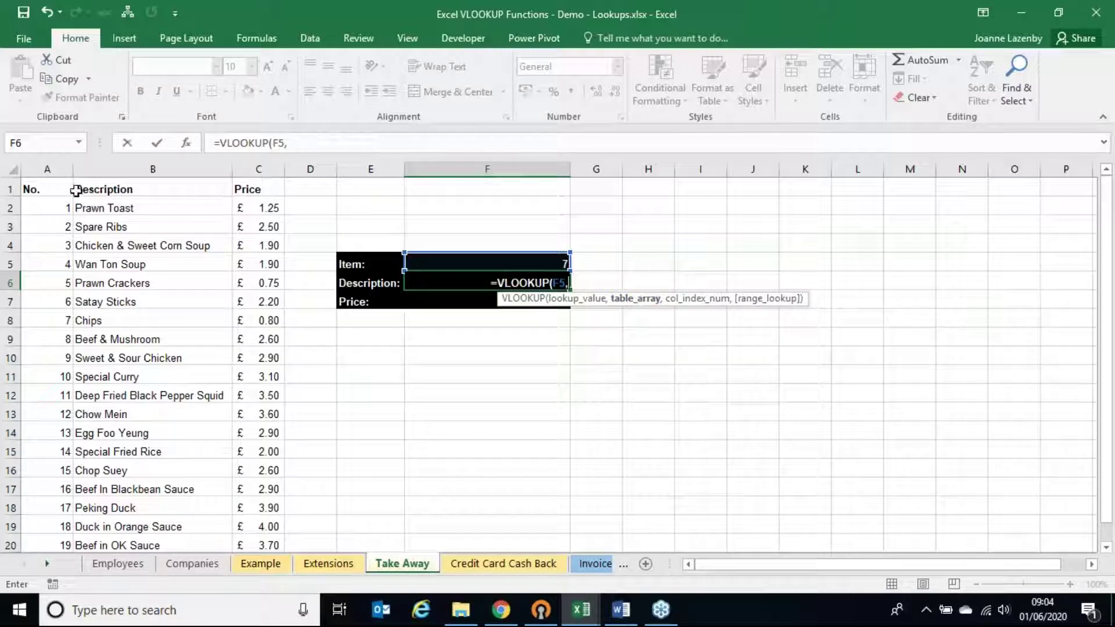
Set the table array to the whole columns A:C and the column index number to 2
{"action": "left_click_drag", "start_coordinate": [47, 169], "coordinate": [246, 169]}
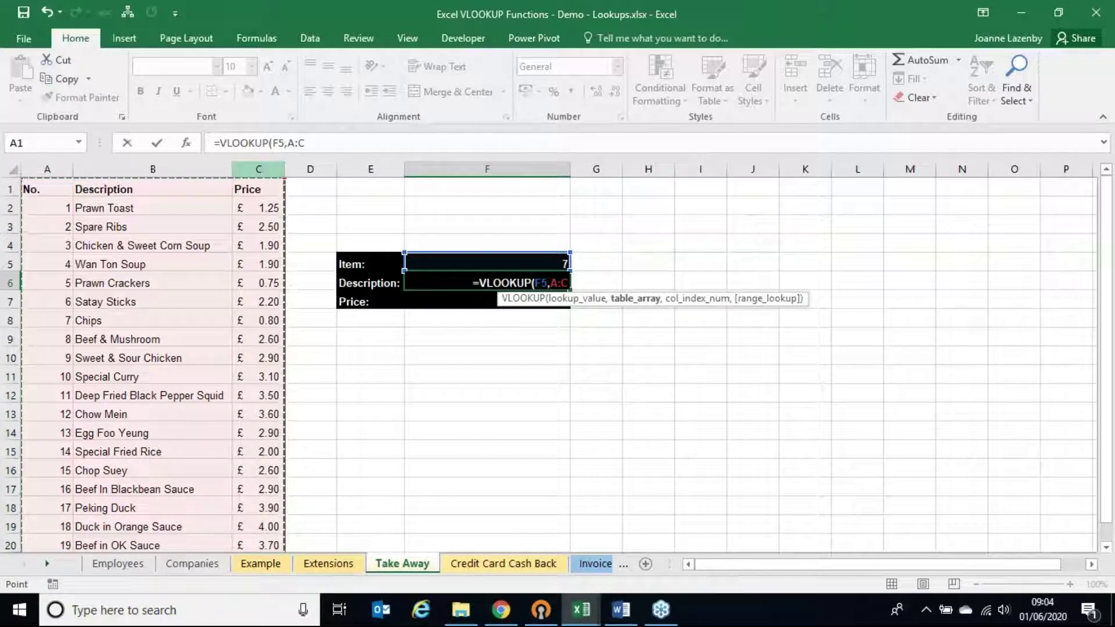
{"action": "type", "text": ","}
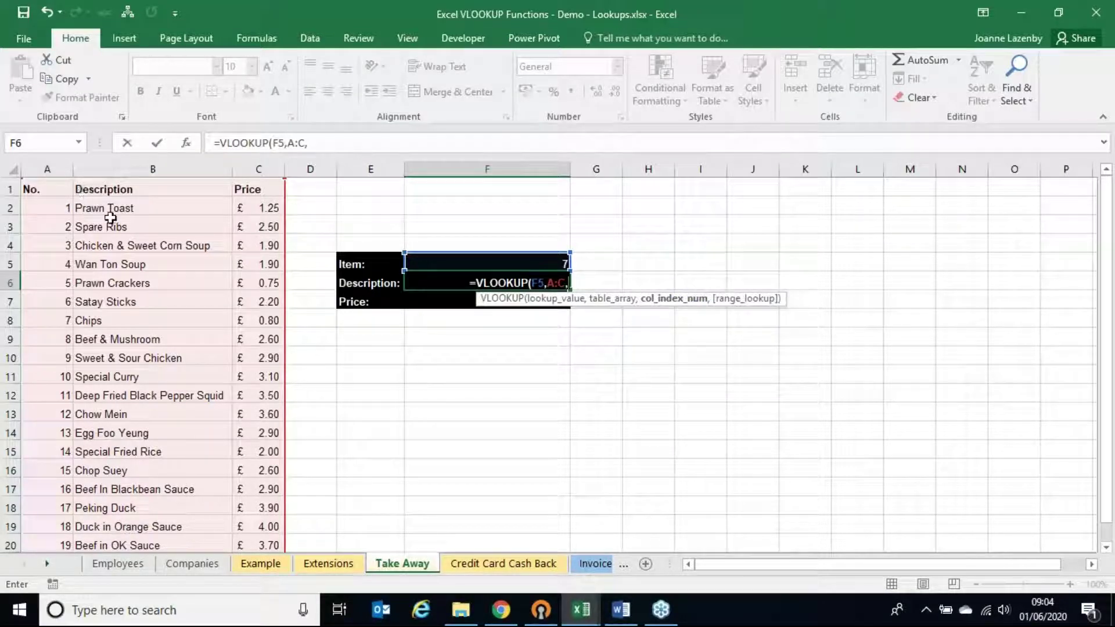
{"action": "type", "text": "2"}
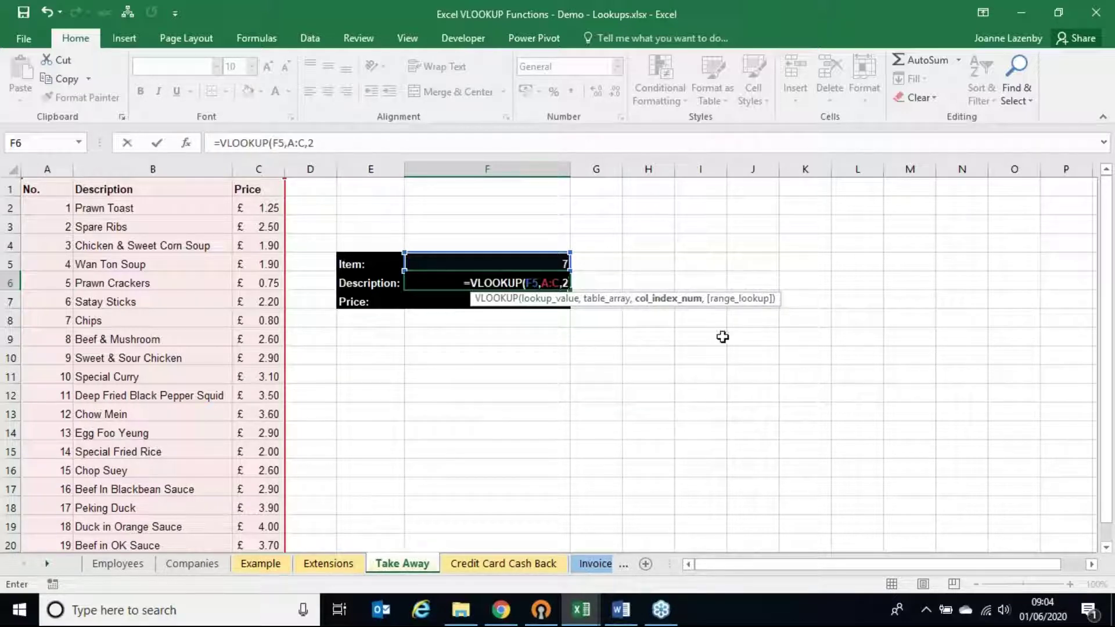
{"action": "type", "text": ","}
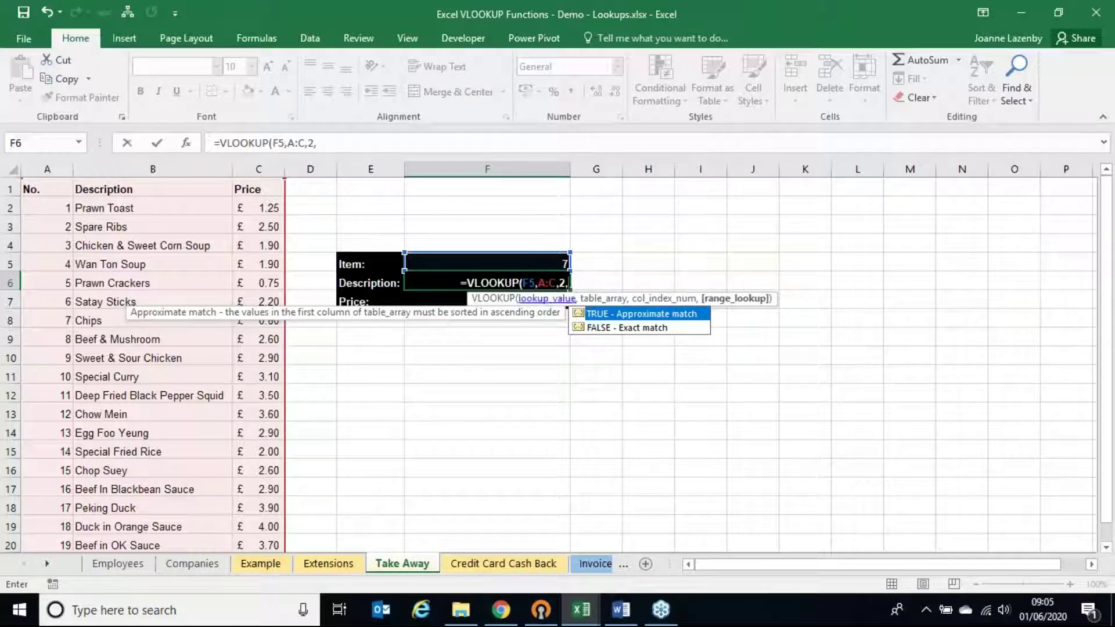
Set the range lookup to FALSE for an exact match and complete the VLOOKUP formula in F6
{"action": "left_click", "coordinate": [593, 328]}
{"action": "double_click", "coordinate": [593, 328]}
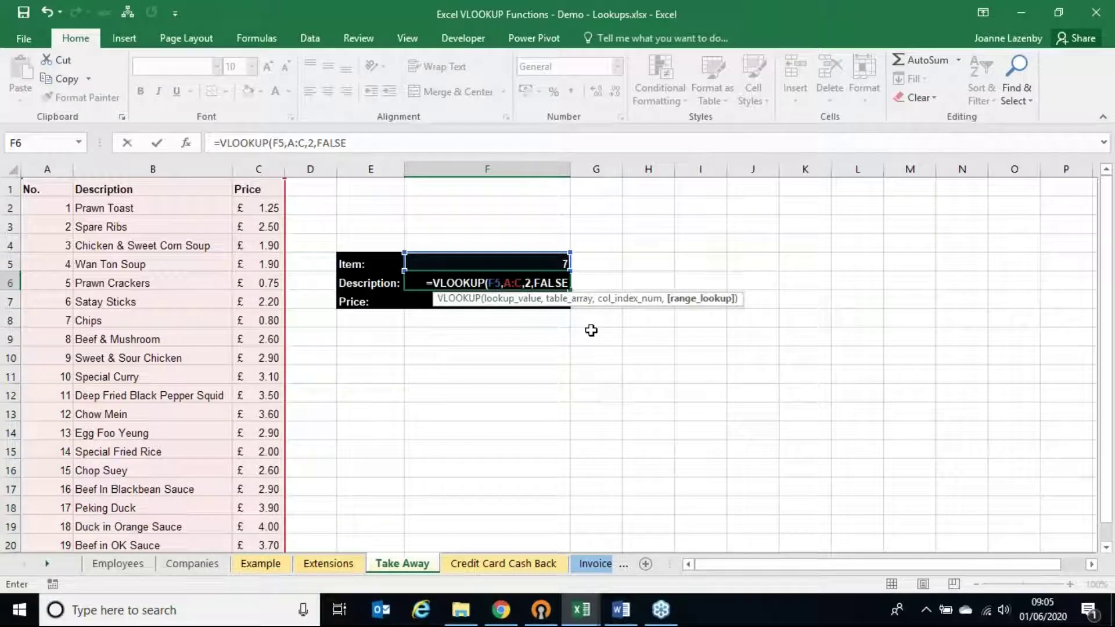
{"action": "type", "text": ")"}
{"action": "key", "text": "ctrl+Return"}
{"action": "key", "text": "Return"}
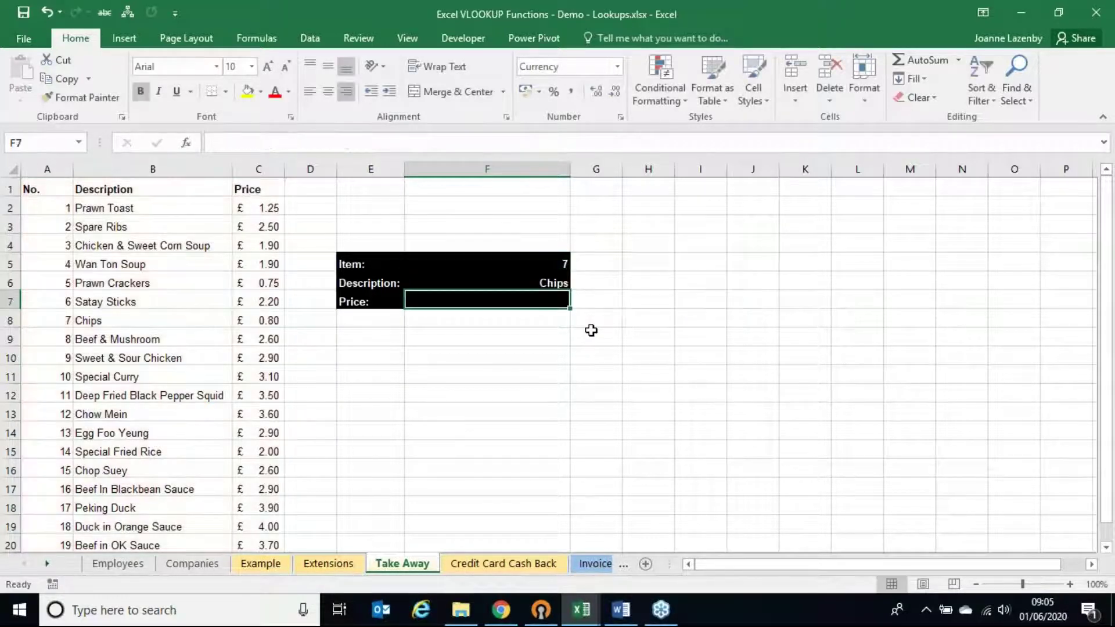
Test the description lookup by changing the item number in F5 to 4 and then to 5
{"action": "left_click", "coordinate": [507, 262]}
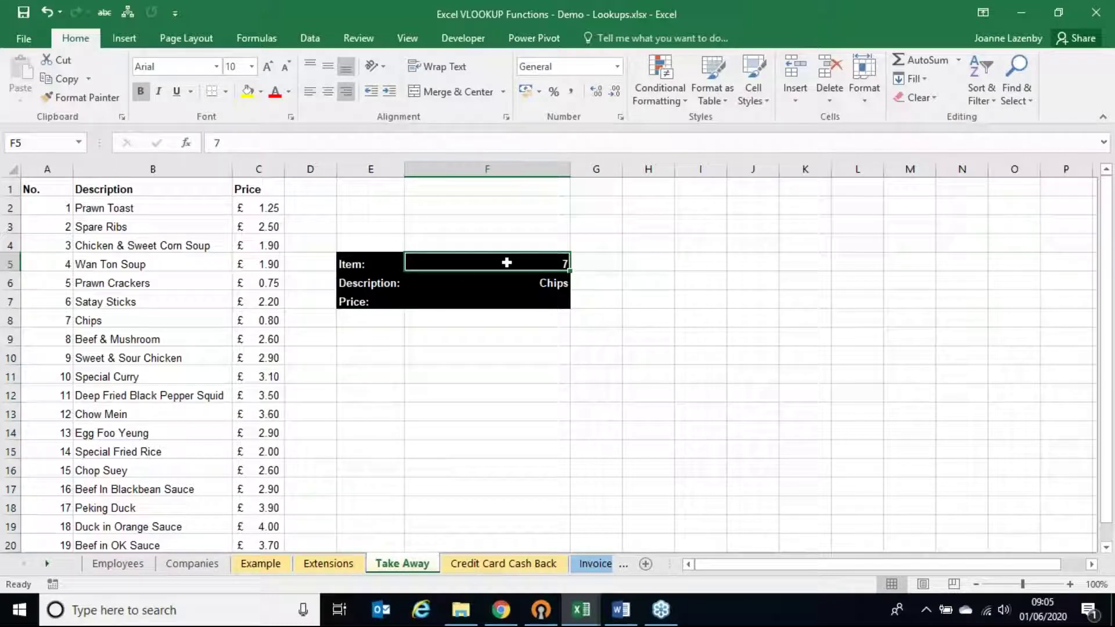
{"action": "type", "text": "4"}
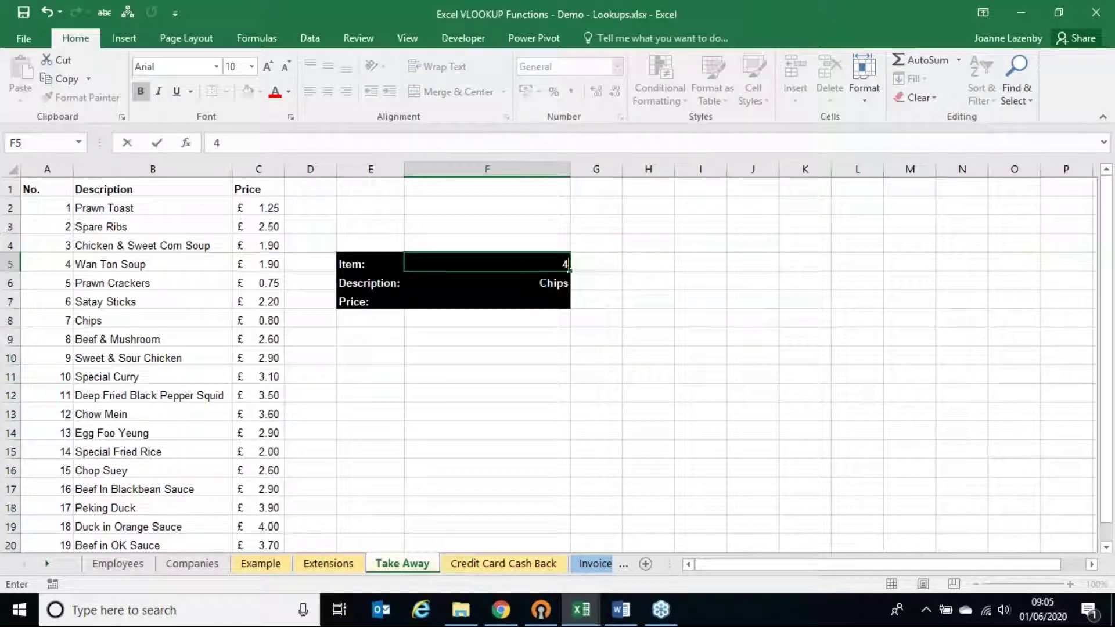
{"action": "key", "text": "Return"}
{"action": "key", "text": "Up"}
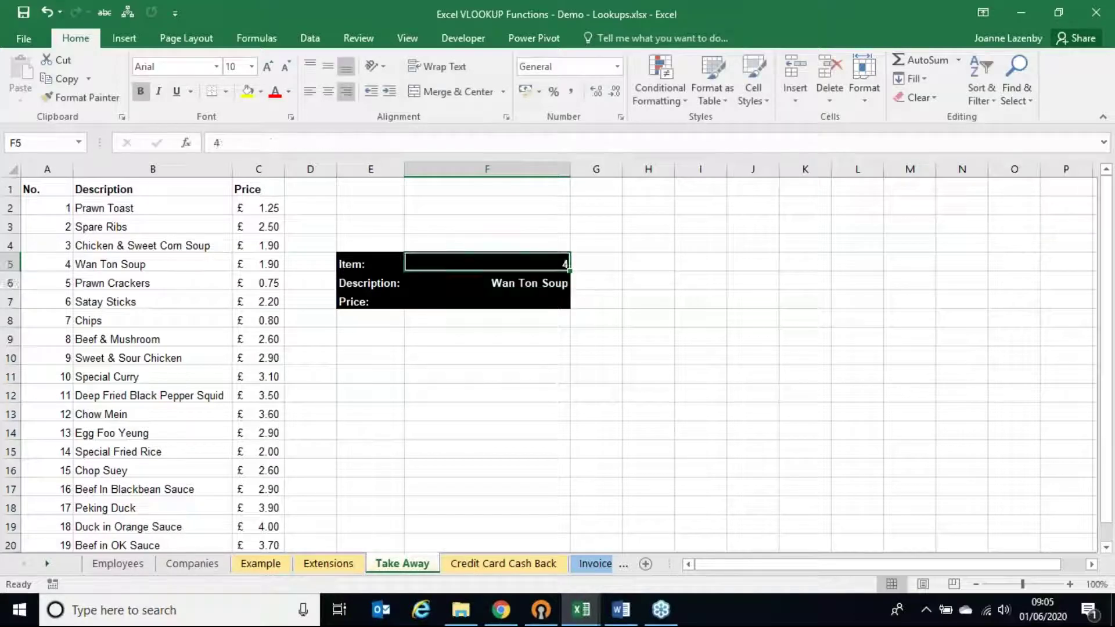
{"action": "type", "text": "5"}
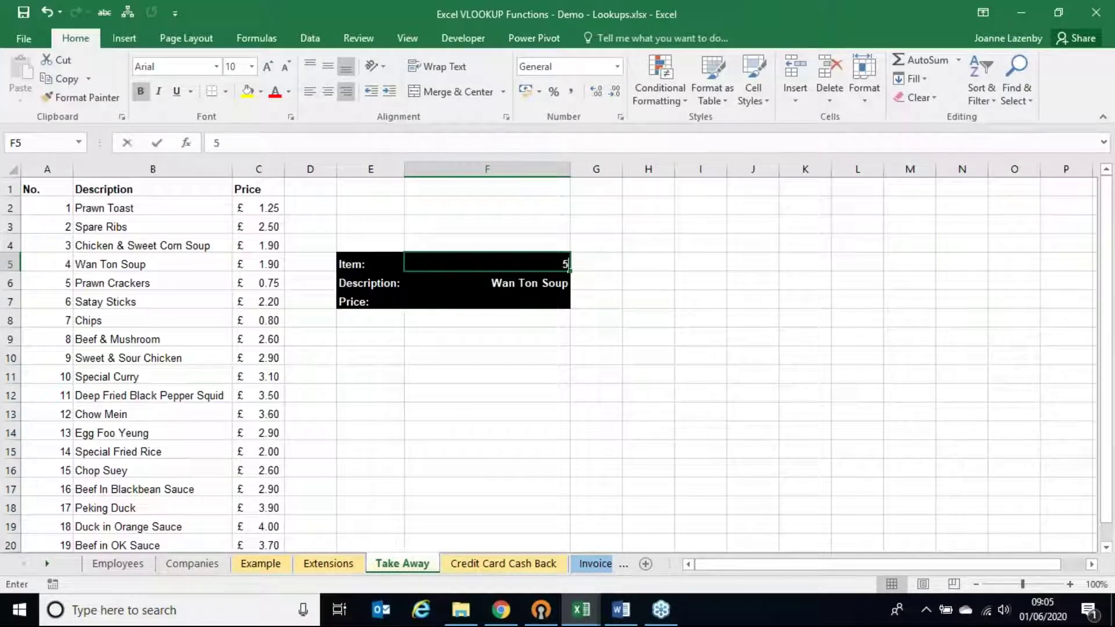
{"action": "key", "text": "Return"}
Try to enter 100 as the item number in F5, and cancel the entry
{"action": "left_click", "coordinate": [487, 264]}
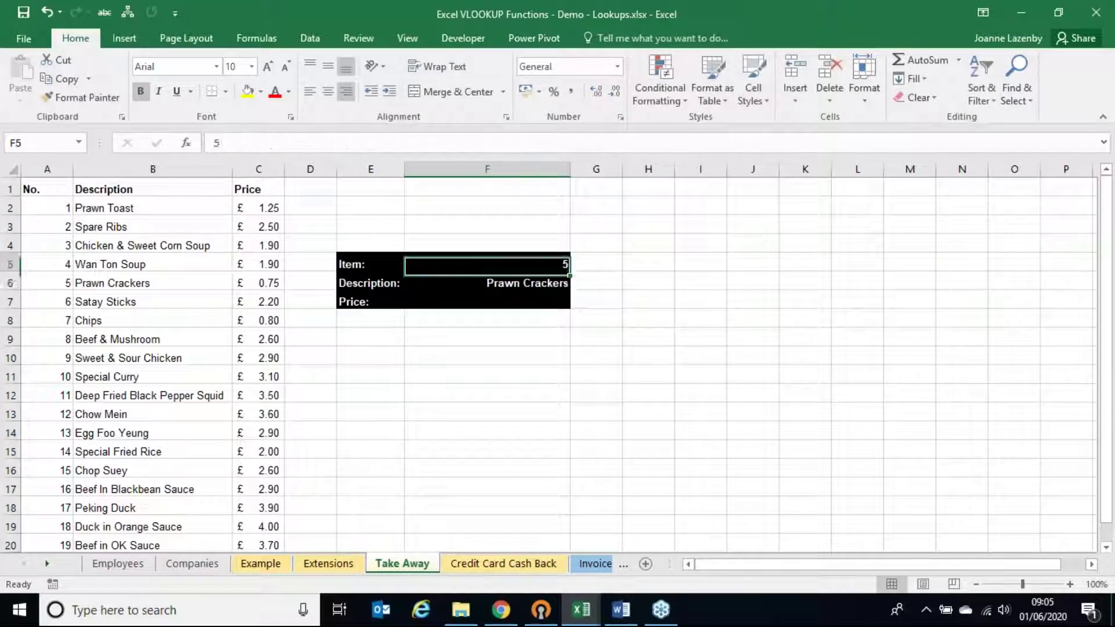
{"action": "type", "text": "100"}
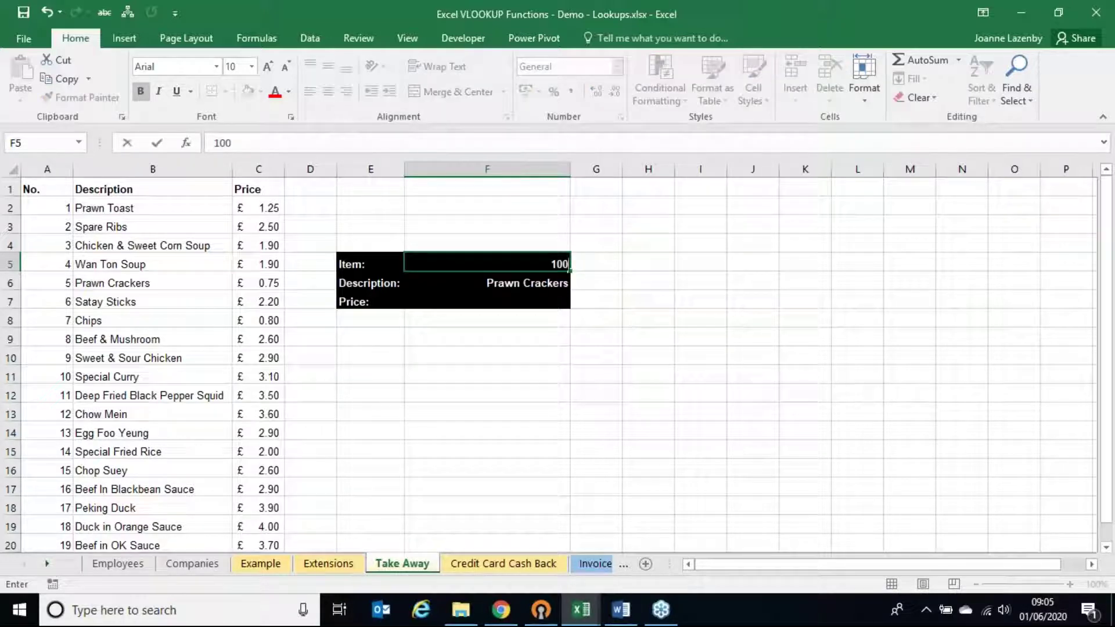
{"action": "key", "text": "Return"}
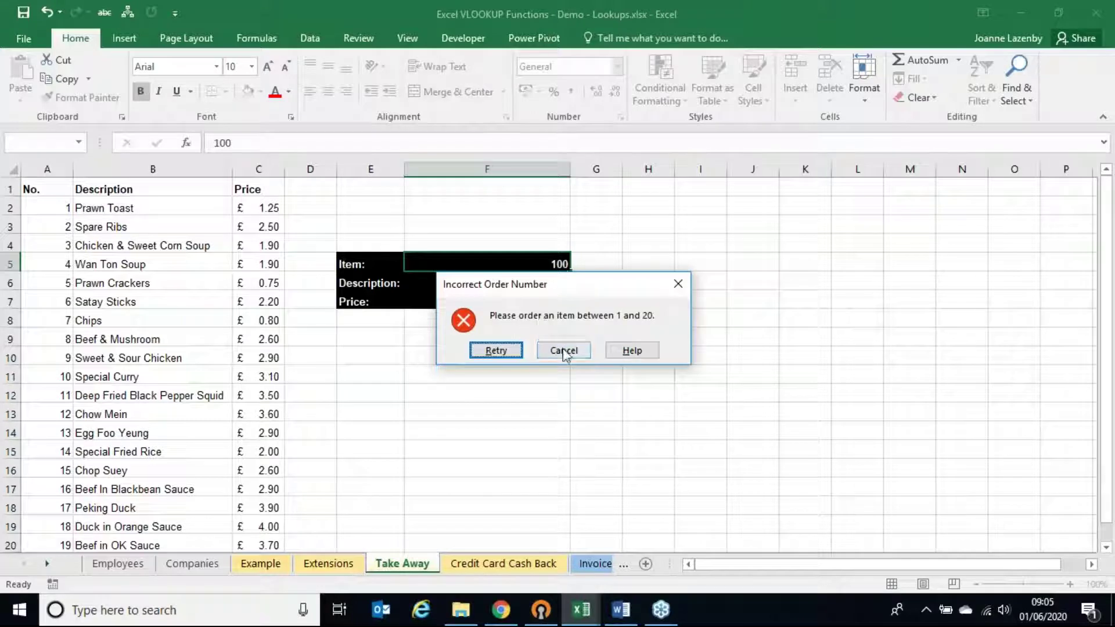
{"action": "left_click", "coordinate": [563, 350]}
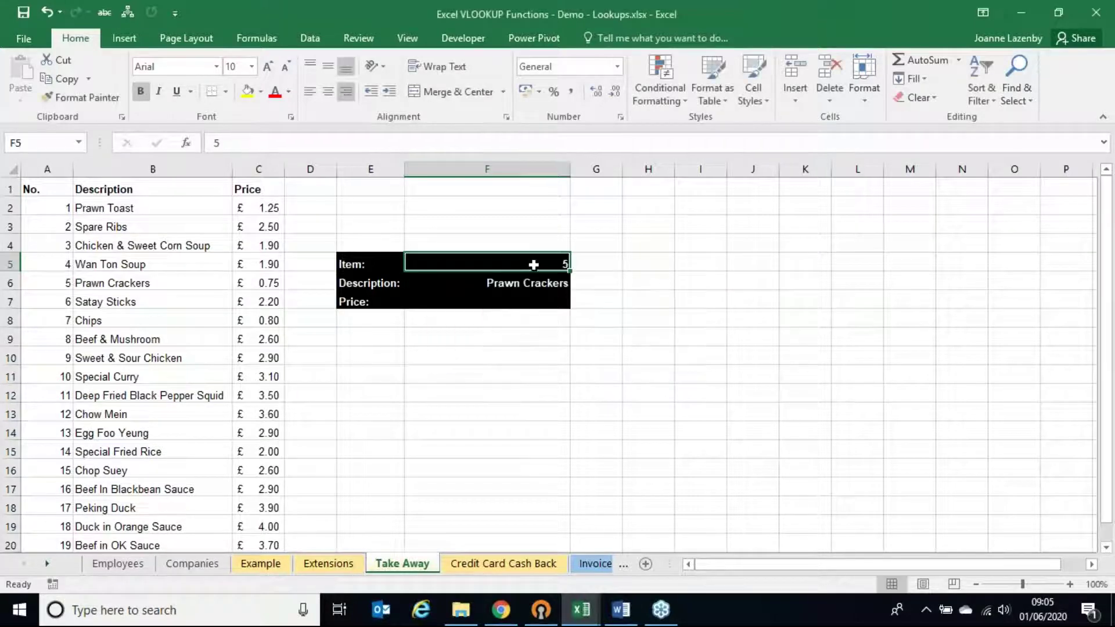
Make the F5 lookup value absolute ($F$5) in the description VLOOKUP formula in F6
{"action": "left_click", "coordinate": [516, 283]}
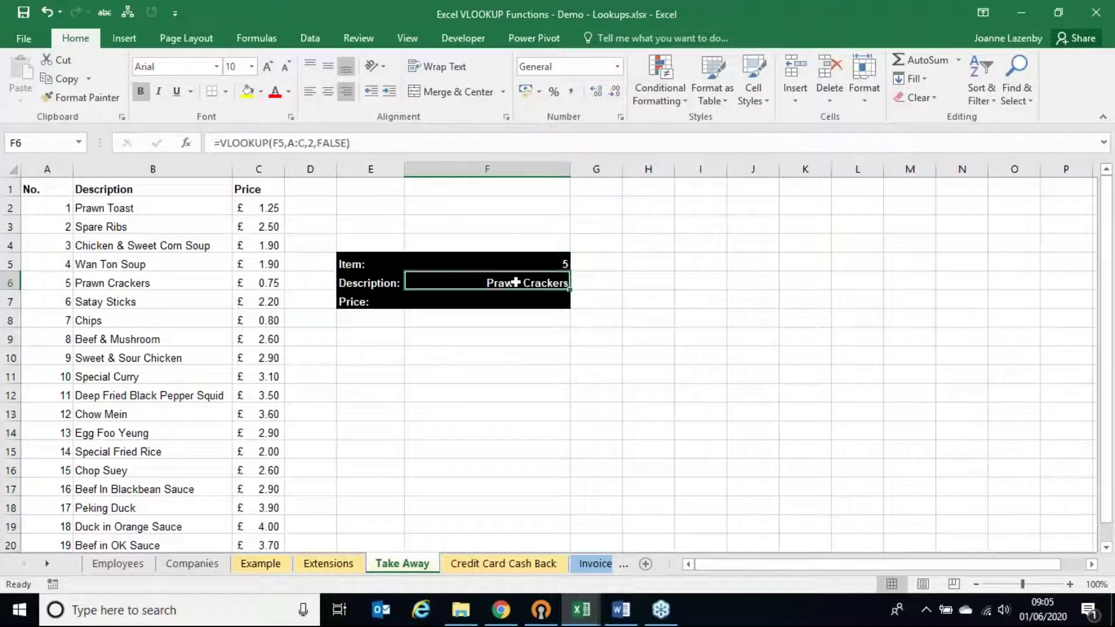
{"action": "double_click", "coordinate": [516, 282]}
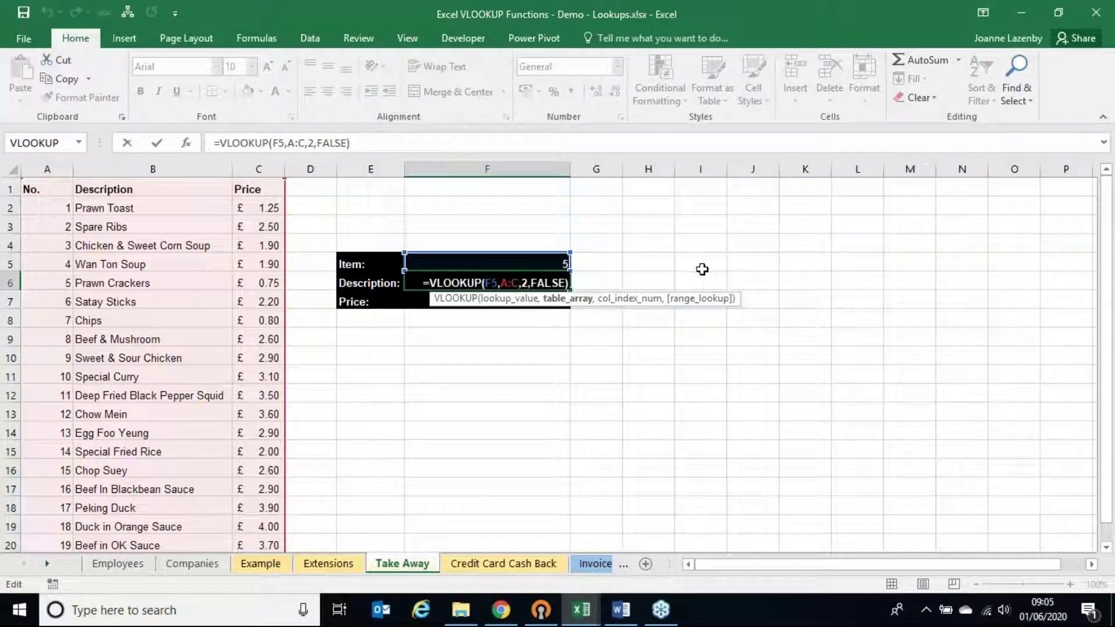
{"action": "left_click", "coordinate": [488, 283]}
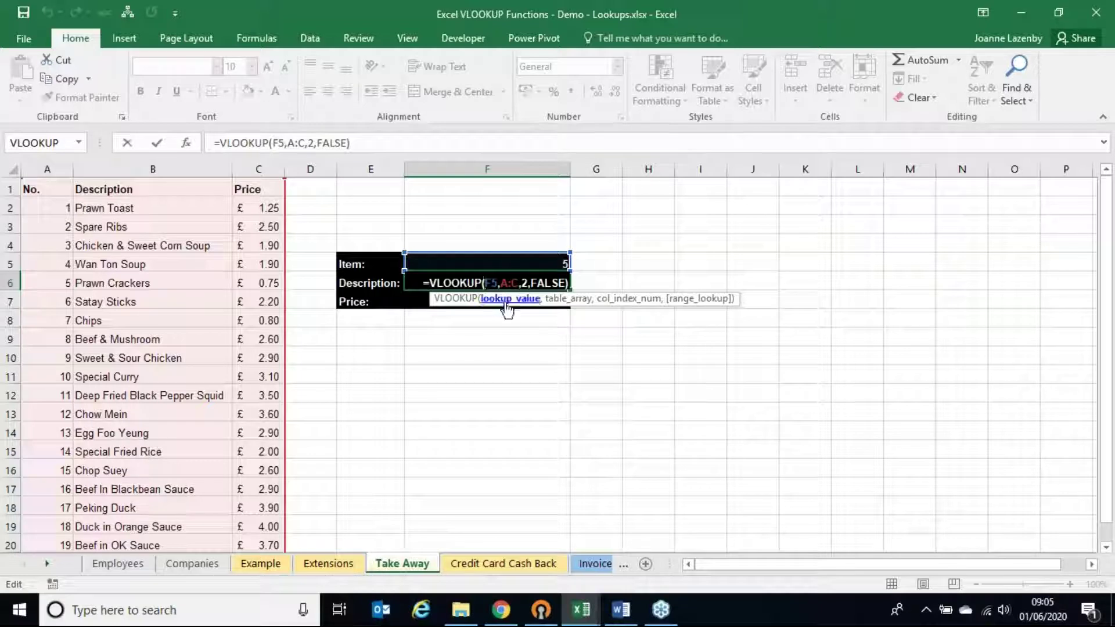
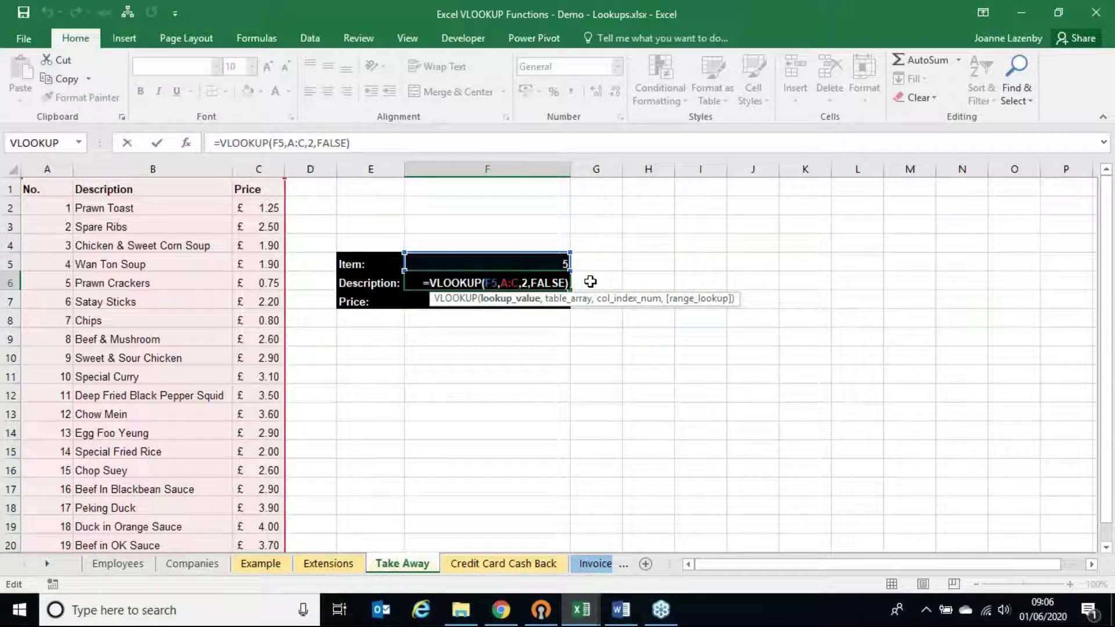
{"action": "key", "text": "F4"}
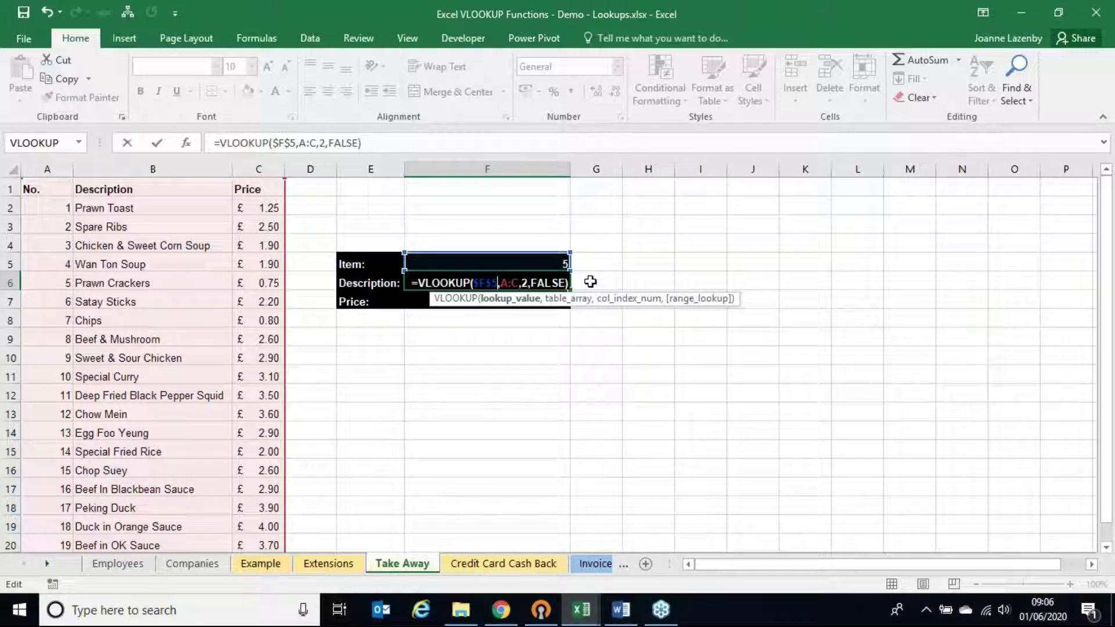
{"action": "key", "text": "Return"}
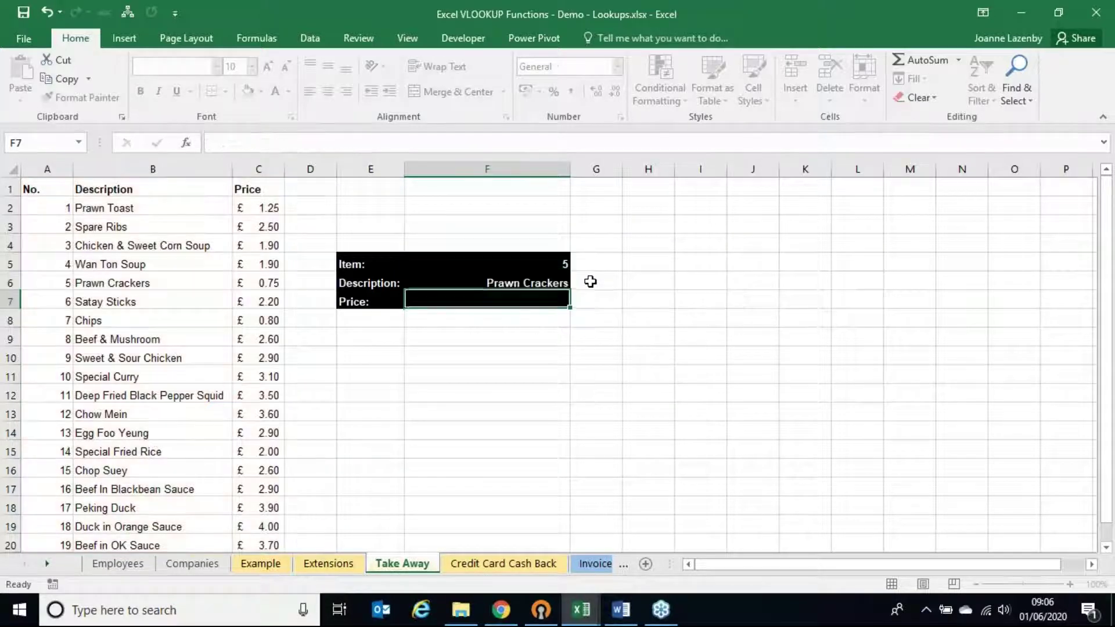
Copy the description VLOOKUP formula from F6 down into the Price cell F7
{"action": "left_click", "coordinate": [557, 285]}
{"action": "left_click_drag", "start_coordinate": [570, 289], "coordinate": [567, 306]}
{"action": "left_click", "coordinate": [513, 298]}
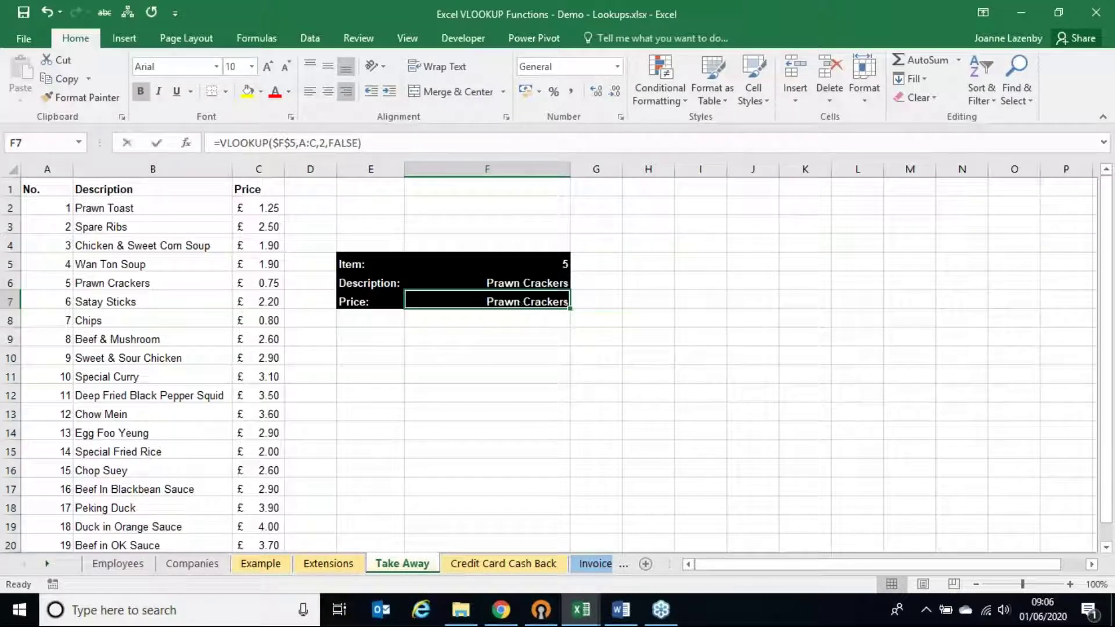
Set the column index number to 3 in the VLOOKUP formula in F7 so it returns the price
{"action": "double_click", "coordinate": [458, 300]}
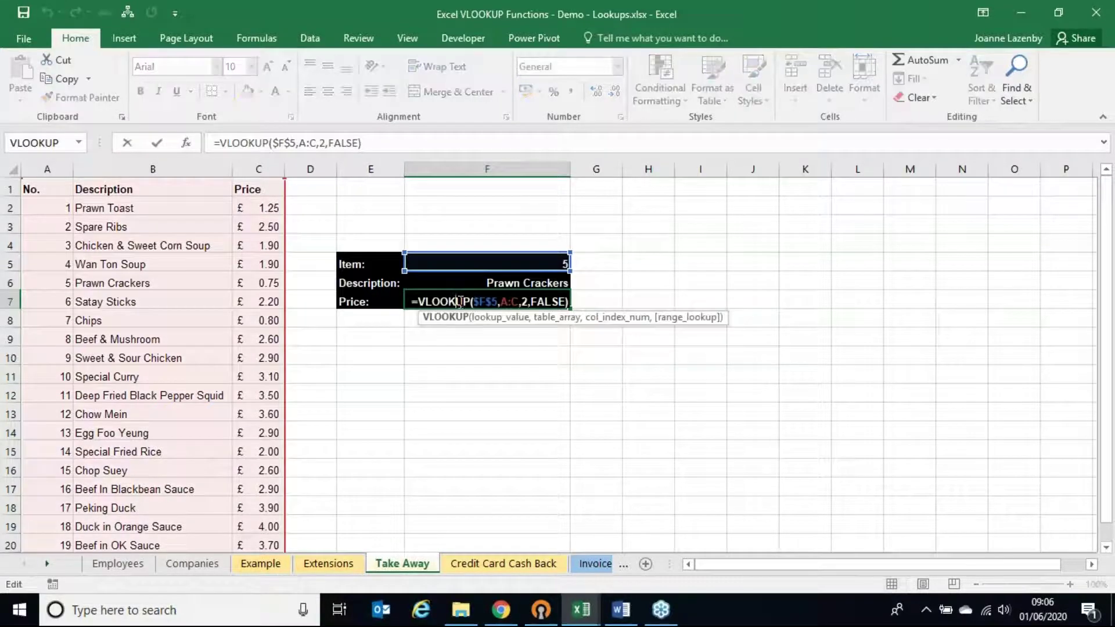
{"action": "left_click", "coordinate": [525, 299]}
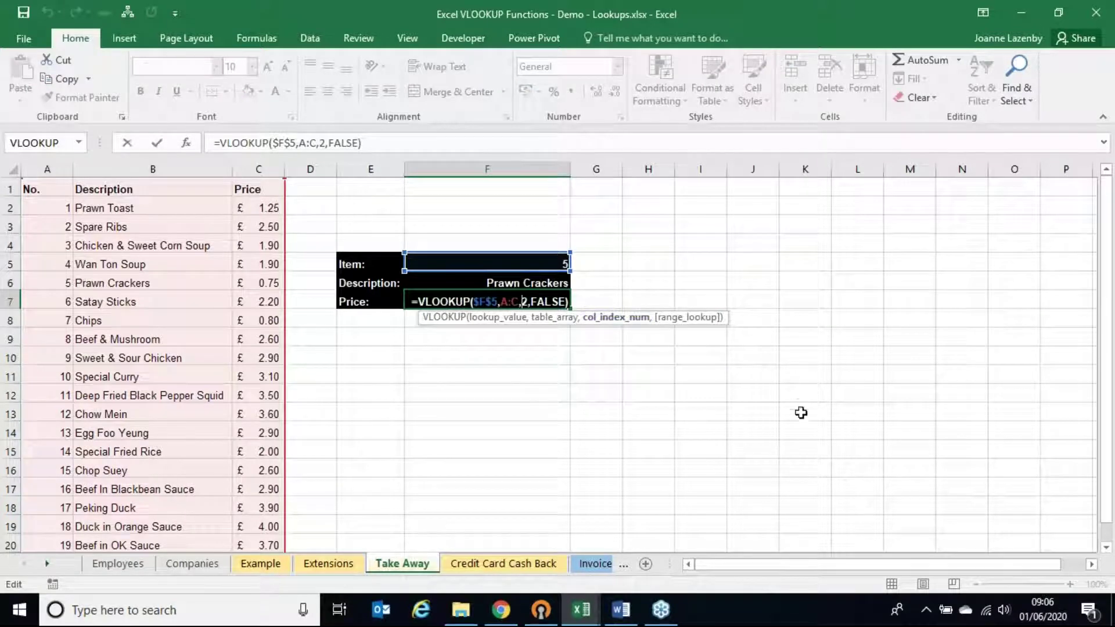
{"action": "key", "text": "BackSpace"}
{"action": "type", "text": "3"}
{"action": "key", "text": "Return"}
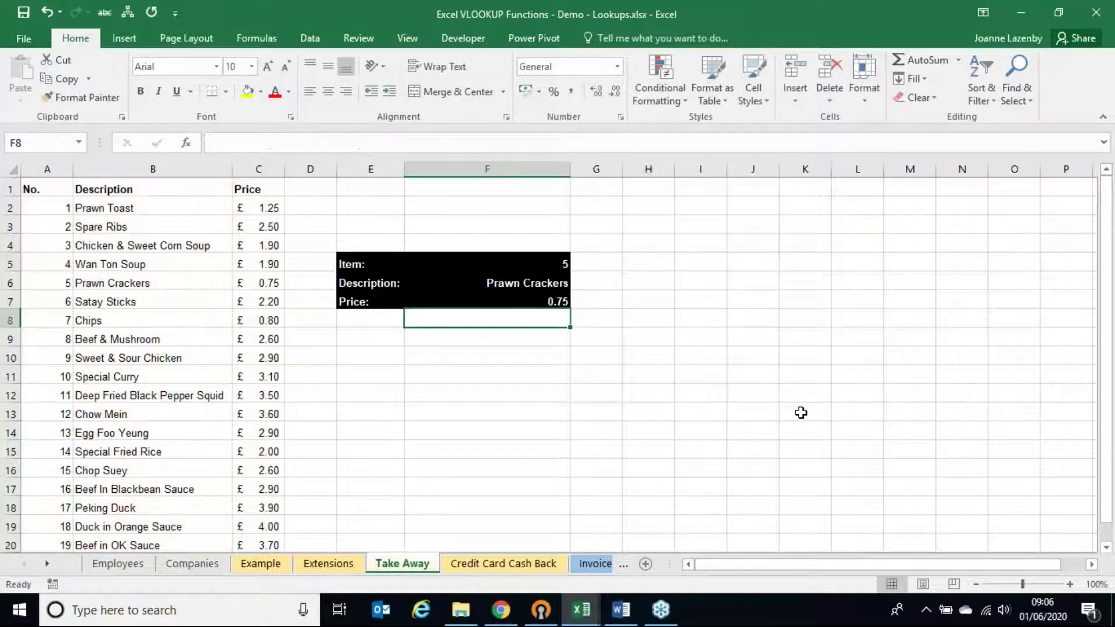
Test the description and price lookups by changing the item number in F5 to 10 and then to 15
{"action": "left_click", "coordinate": [540, 264]}
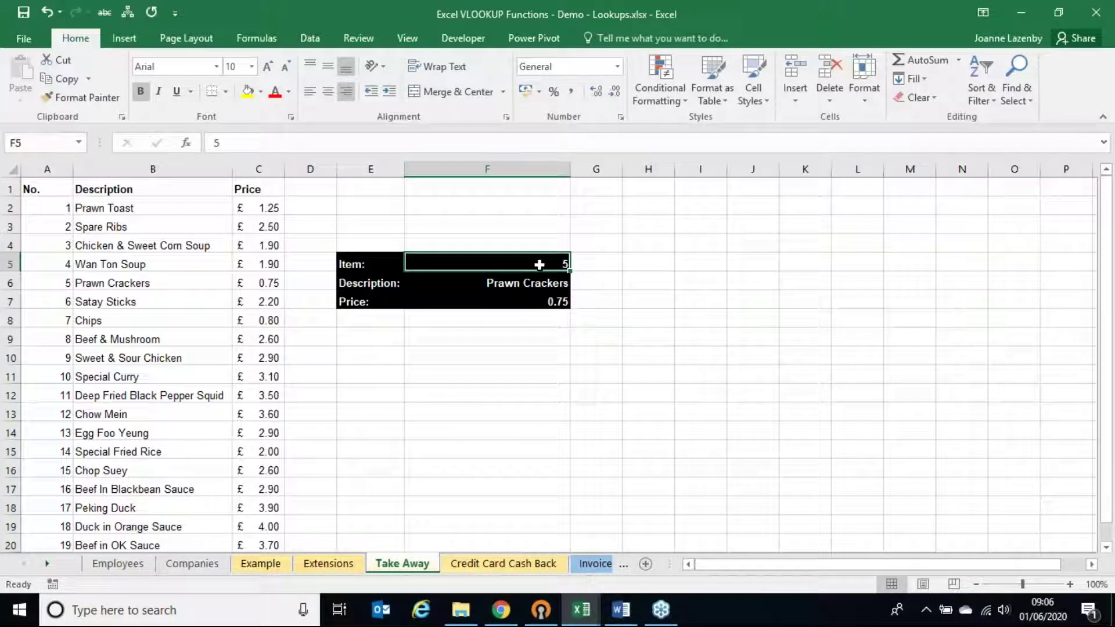
{"action": "type", "text": "10"}
{"action": "key", "text": "Return"}
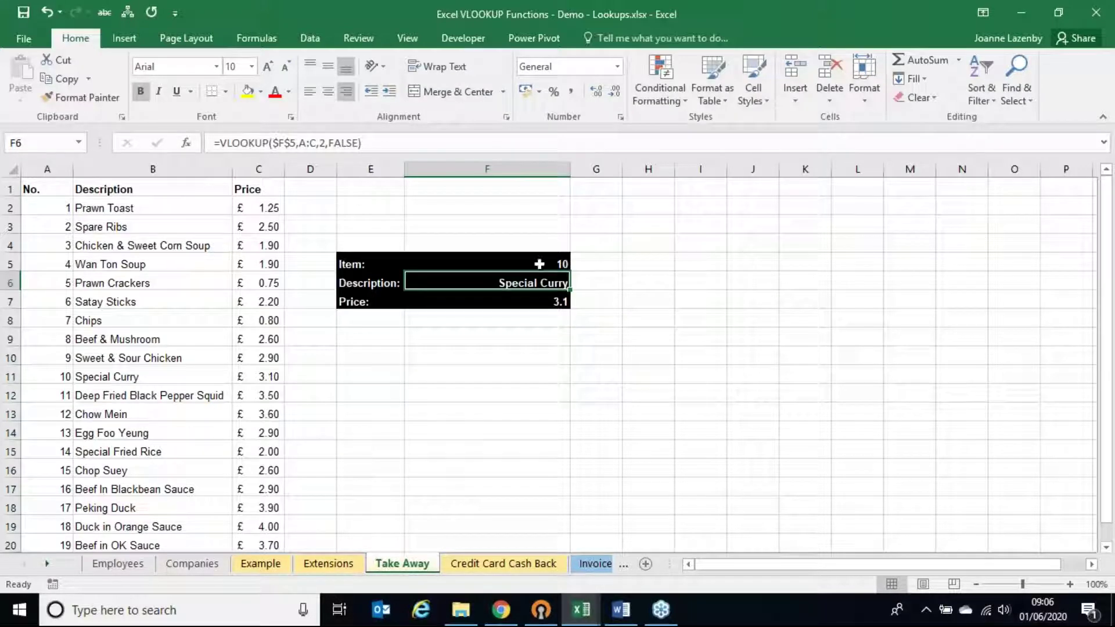
{"action": "left_click", "coordinate": [540, 264]}
{"action": "type", "text": "15"}
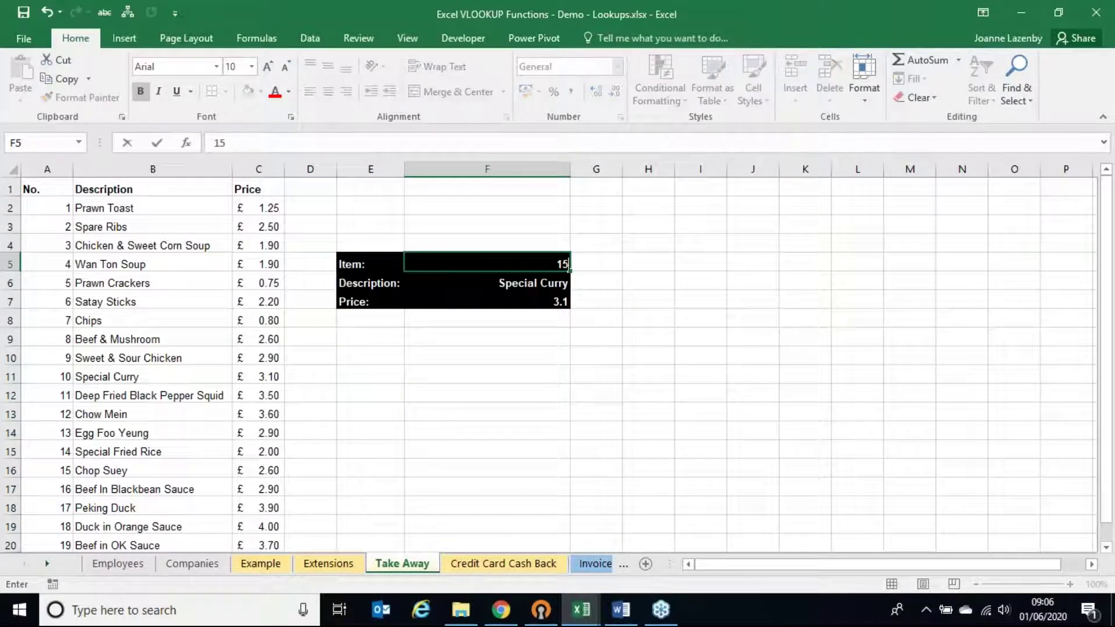
{"action": "key", "text": "Return"}
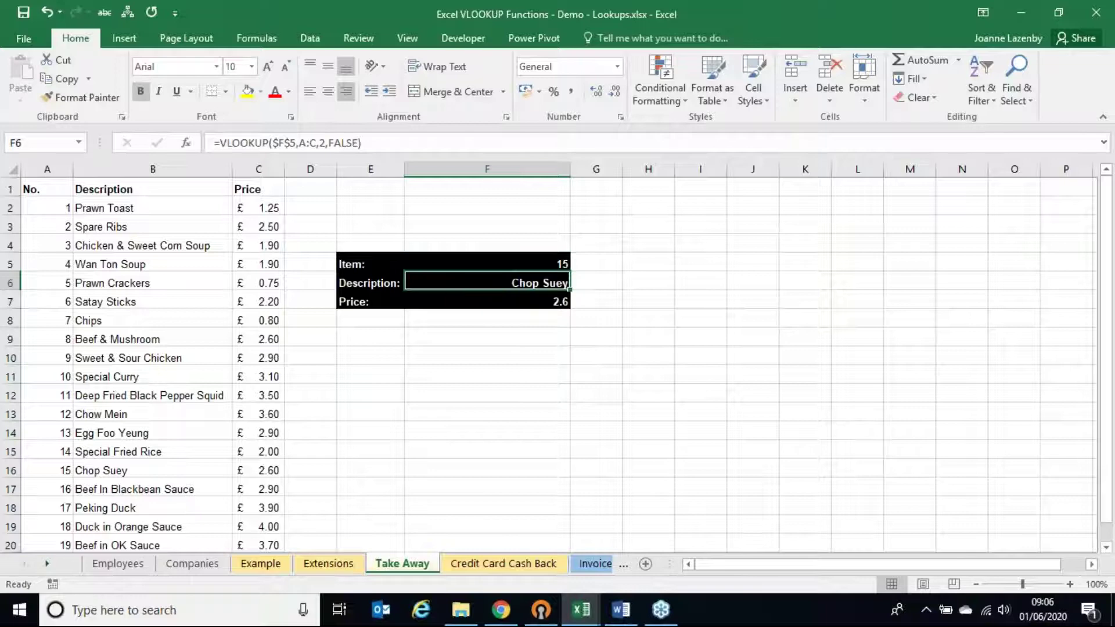
Review the VLOOKUP formulas in F6 and F7, comparing their column index numbers, without changing them
{"action": "left_click", "coordinate": [517, 301]}
{"action": "left_click", "coordinate": [520, 284]}
{"action": "double_click", "coordinate": [499, 283]}
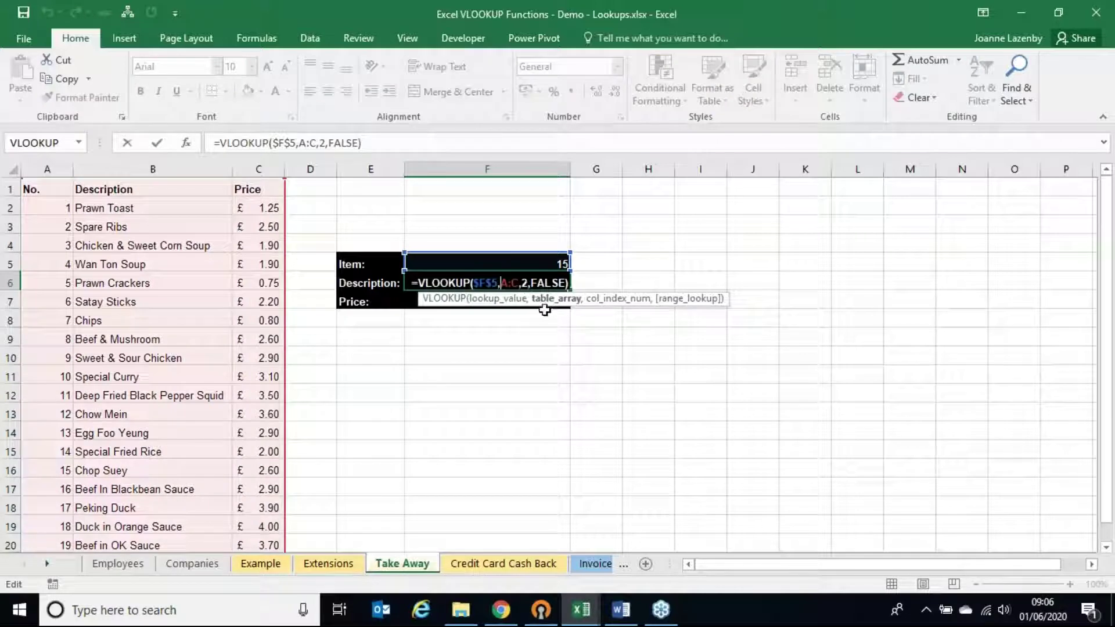
{"action": "left_click", "coordinate": [524, 283]}
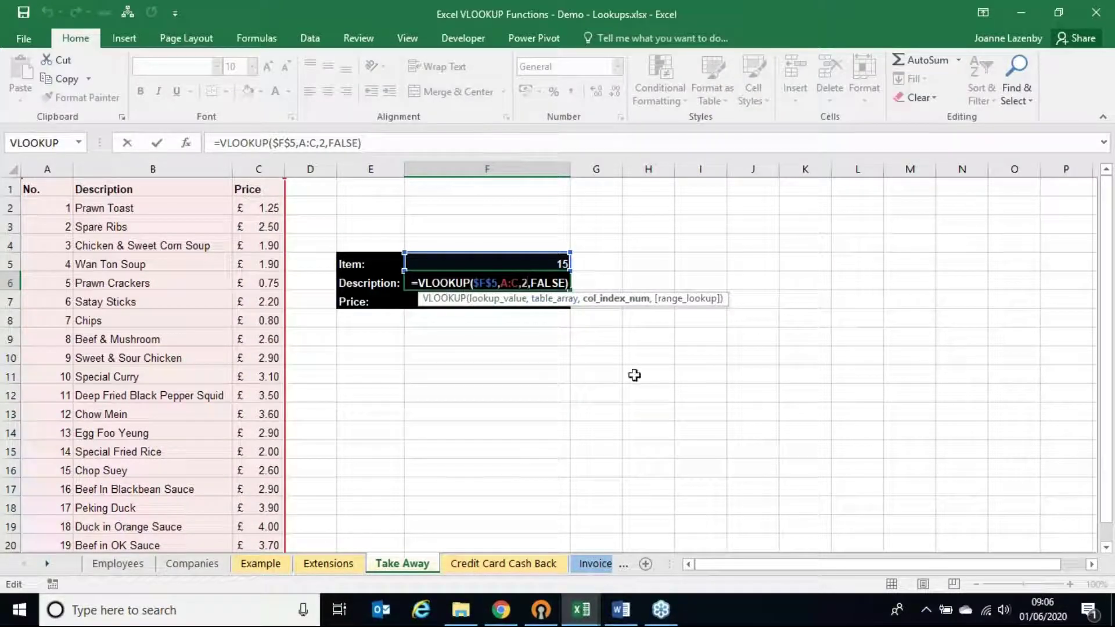
{"action": "key", "text": "Return"}
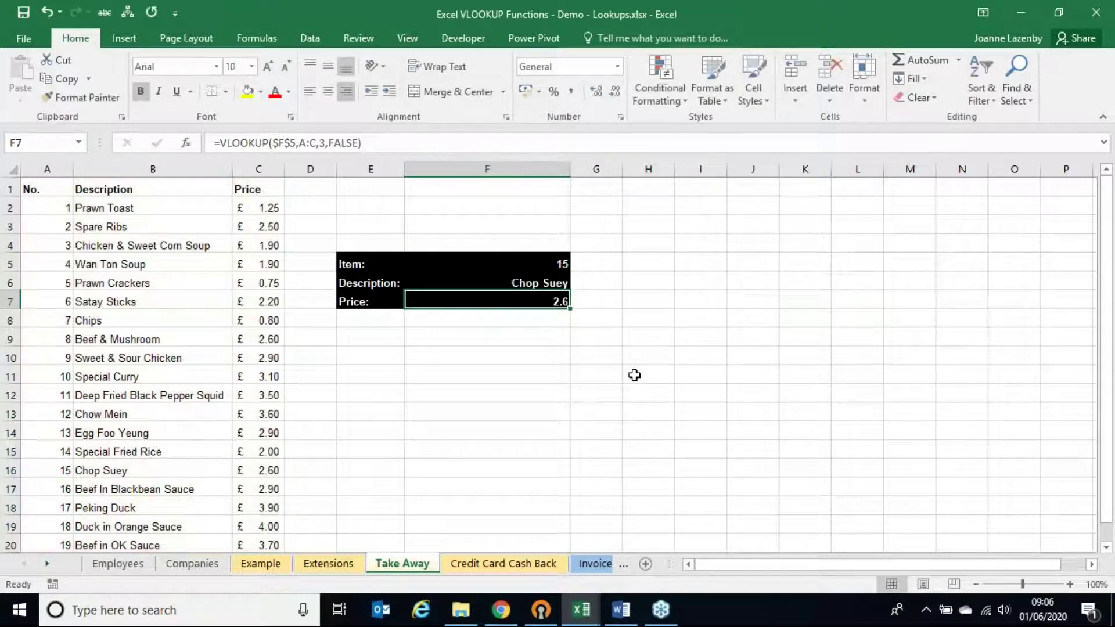
{"action": "key", "text": "F2"}
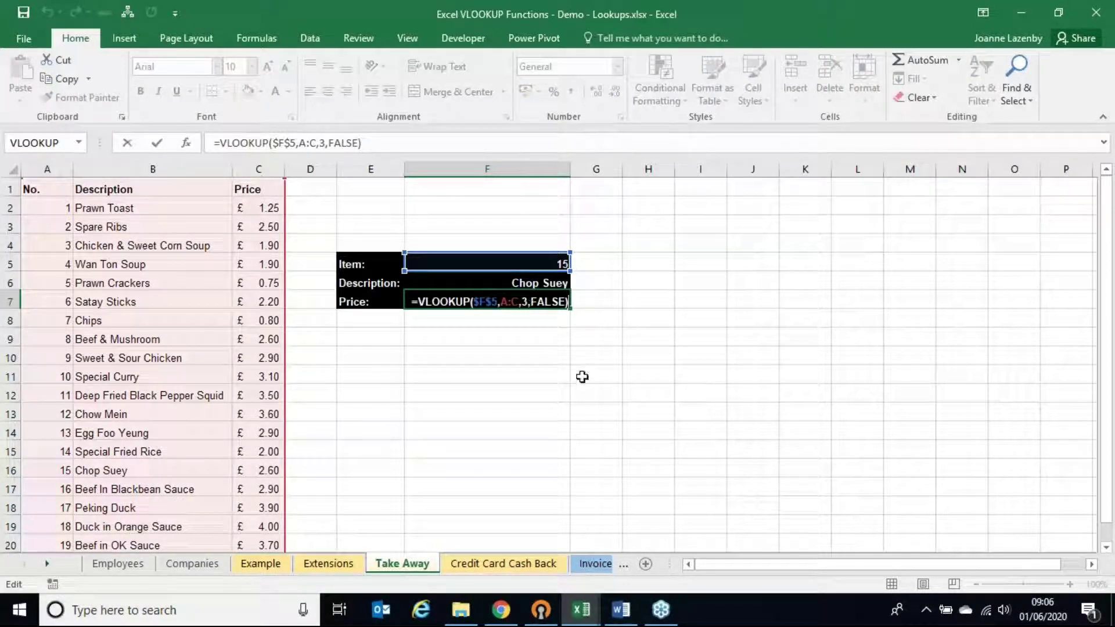
{"action": "key", "text": "Return"}
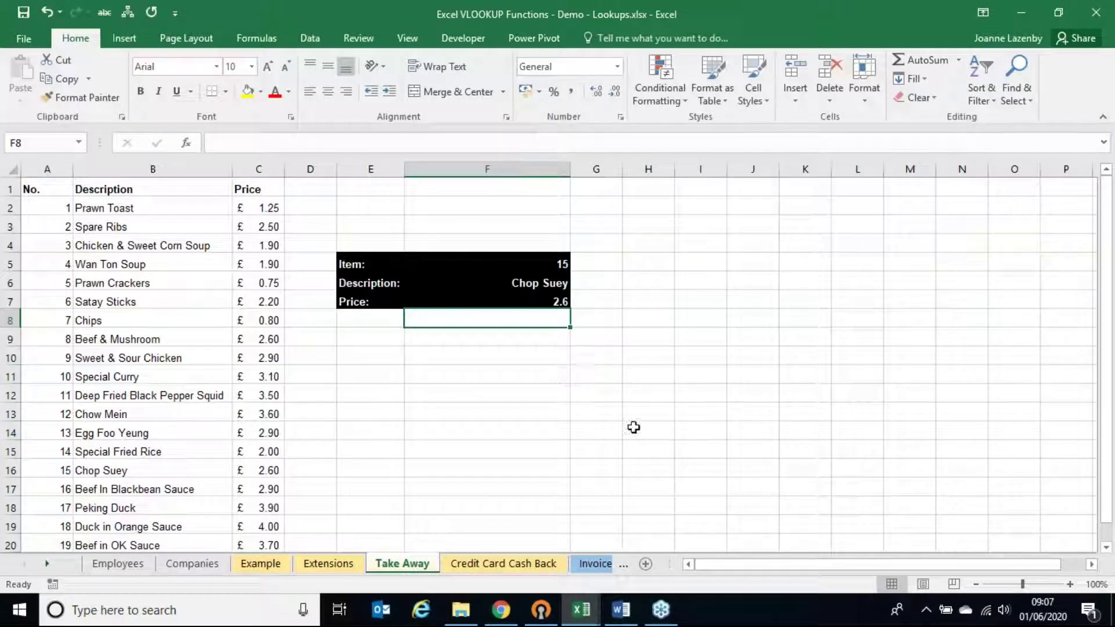
Go to the Credit Card Cash Back sheet and examine the clients' Spent amounts and the empty Cash Back column
{"action": "left_click", "coordinate": [481, 565]}
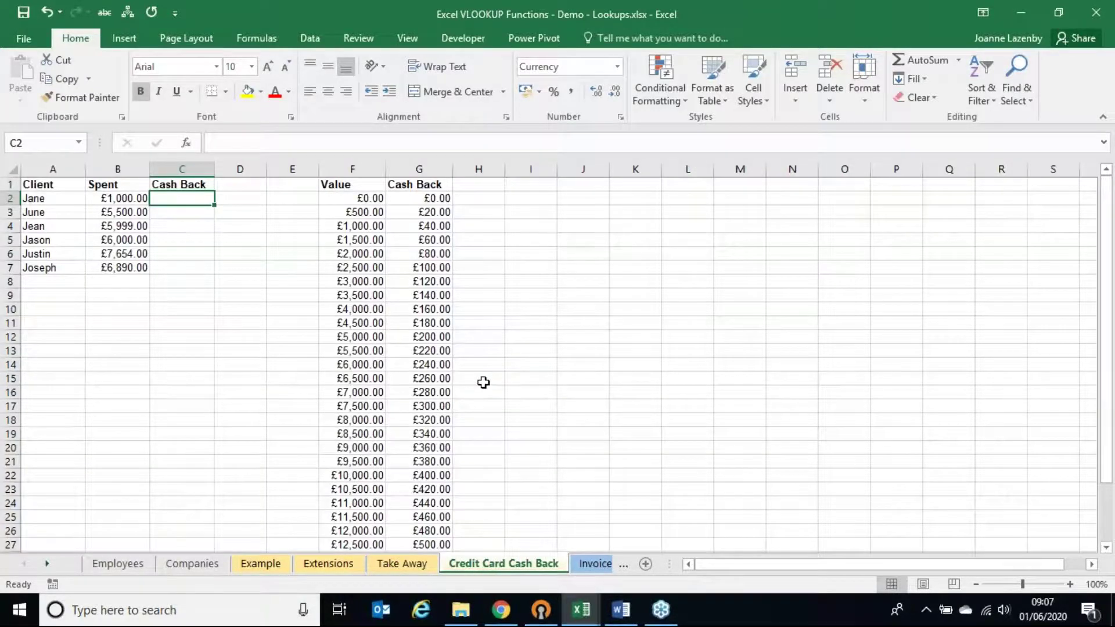
{"action": "scroll", "coordinate": [484, 383], "scroll_direction": "up", "scroll_amount": 3}
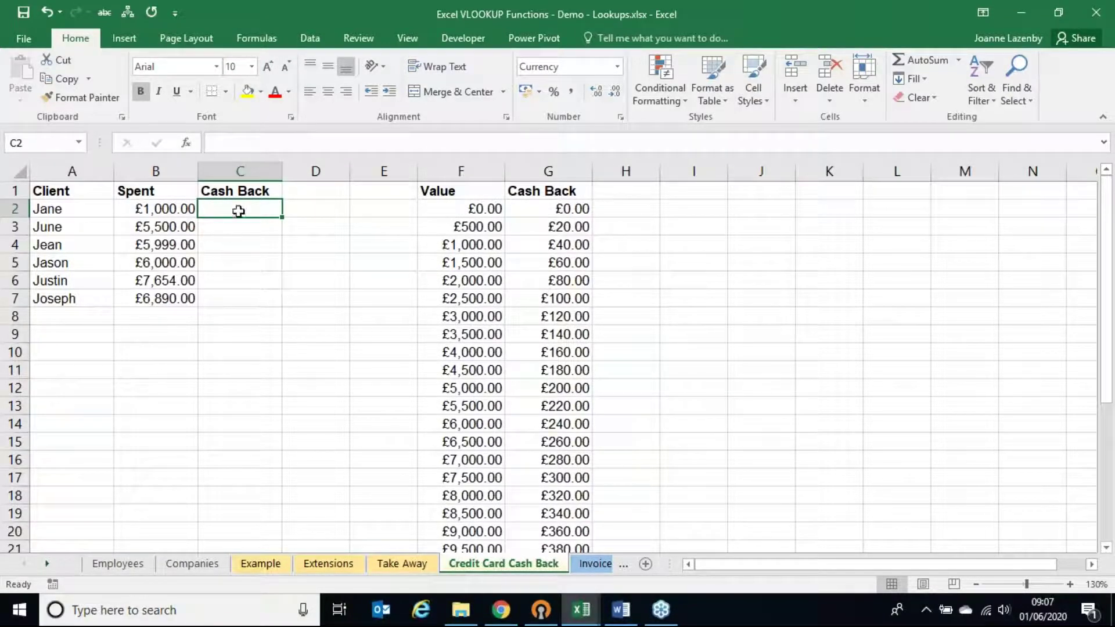
{"action": "left_click_drag", "start_coordinate": [87, 194], "coordinate": [230, 302]}
{"action": "left_click", "coordinate": [219, 209]}
{"action": "left_click", "coordinate": [165, 208]}
{"action": "left_click", "coordinate": [229, 209]}
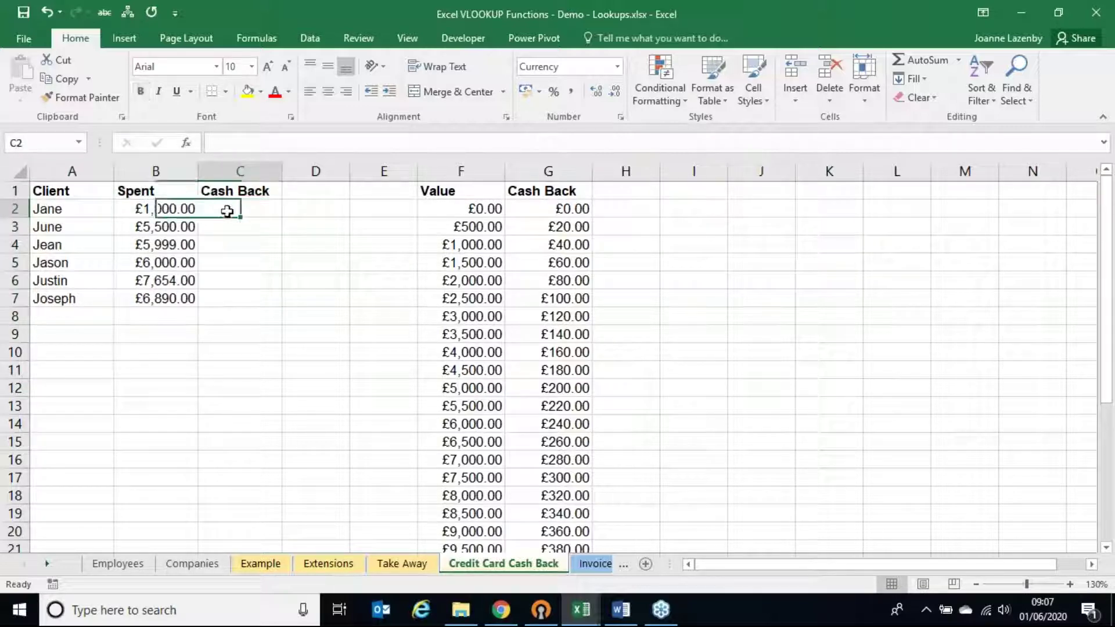
{"action": "left_click", "coordinate": [179, 208]}
{"action": "left_click", "coordinate": [244, 209]}
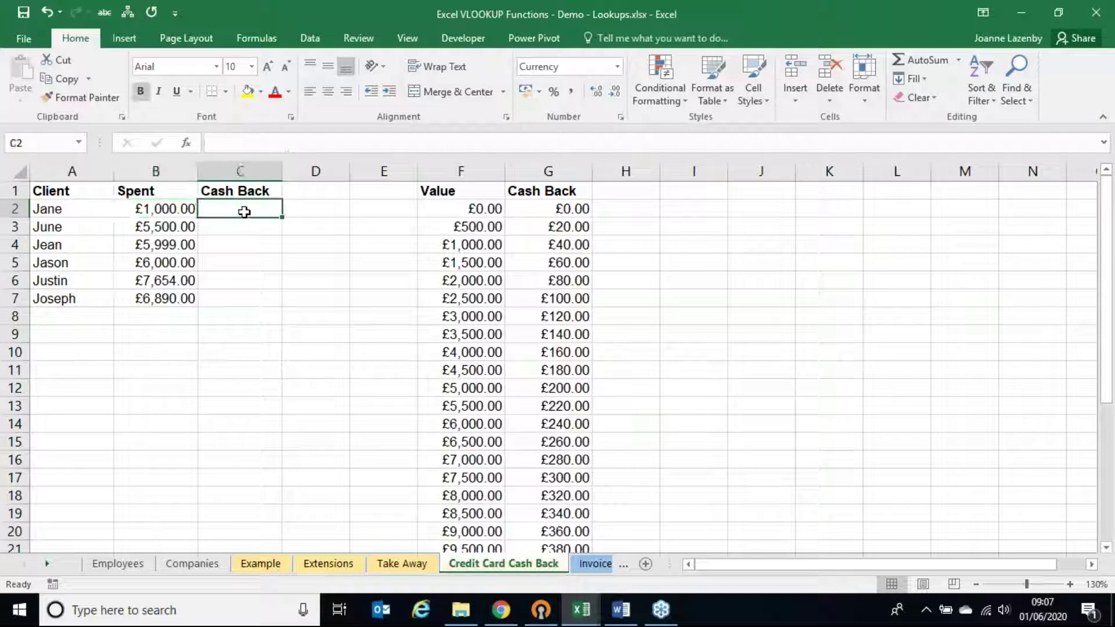
Compare the Spent amounts in B2:B4 with the Value and Cash Back bands in columns F and G
{"action": "left_click", "coordinate": [150, 211]}
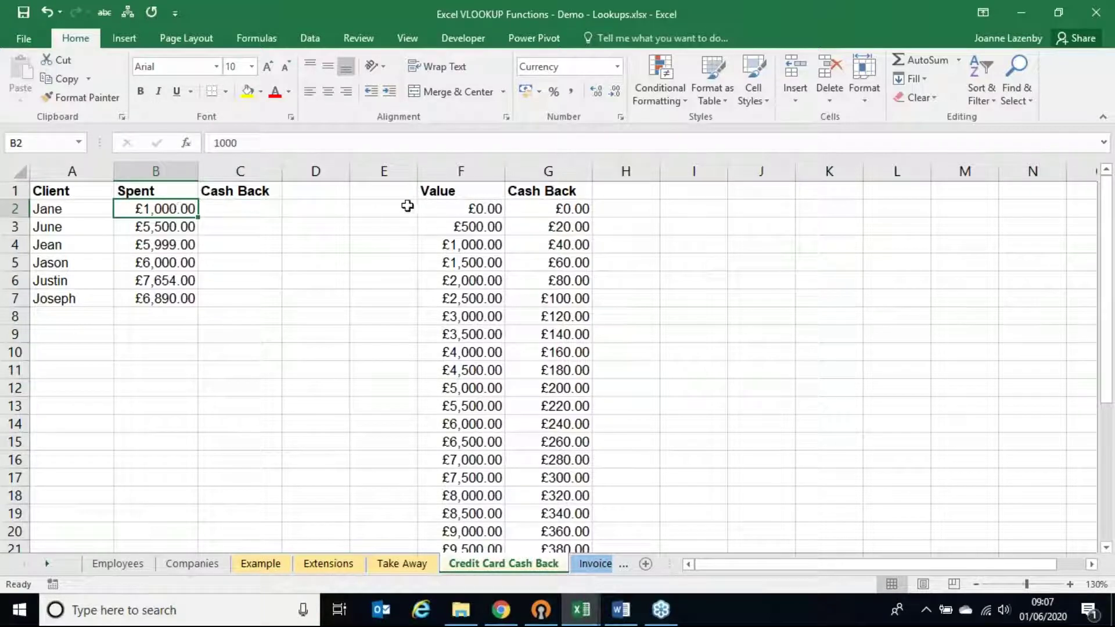
{"action": "left_click", "coordinate": [470, 241]}
{"action": "left_click", "coordinate": [579, 245]}
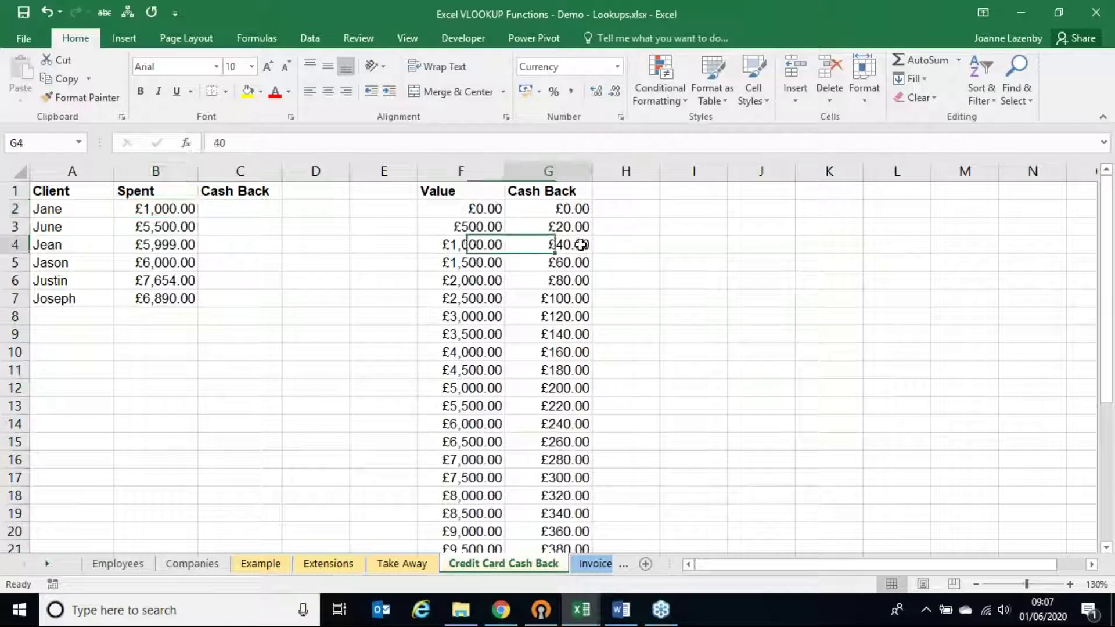
{"action": "left_click", "coordinate": [238, 206]}
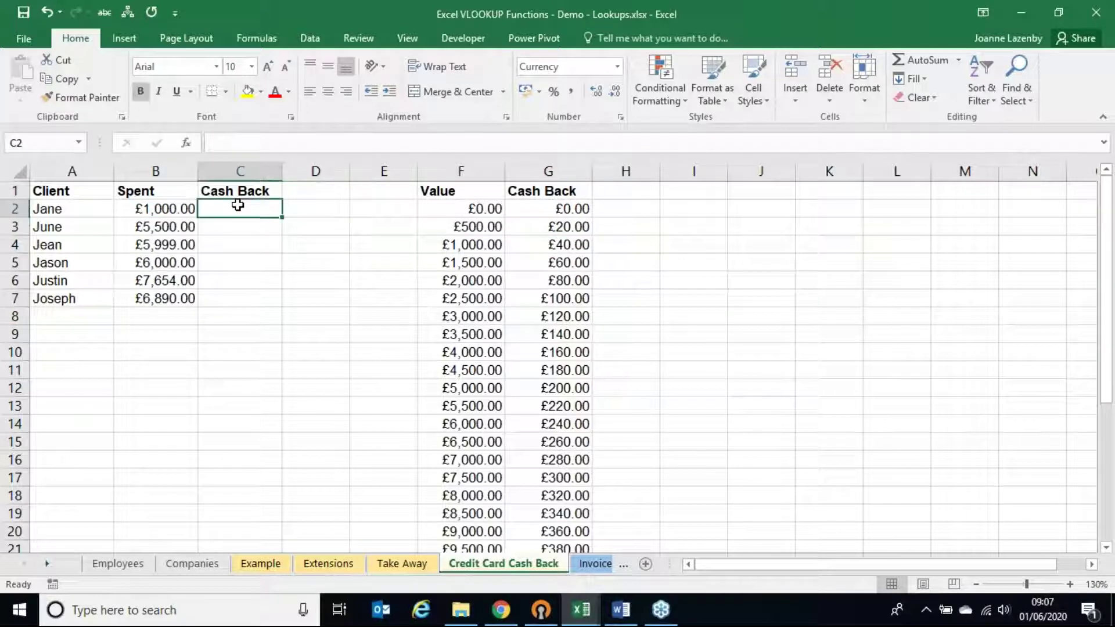
{"action": "left_click", "coordinate": [171, 229]}
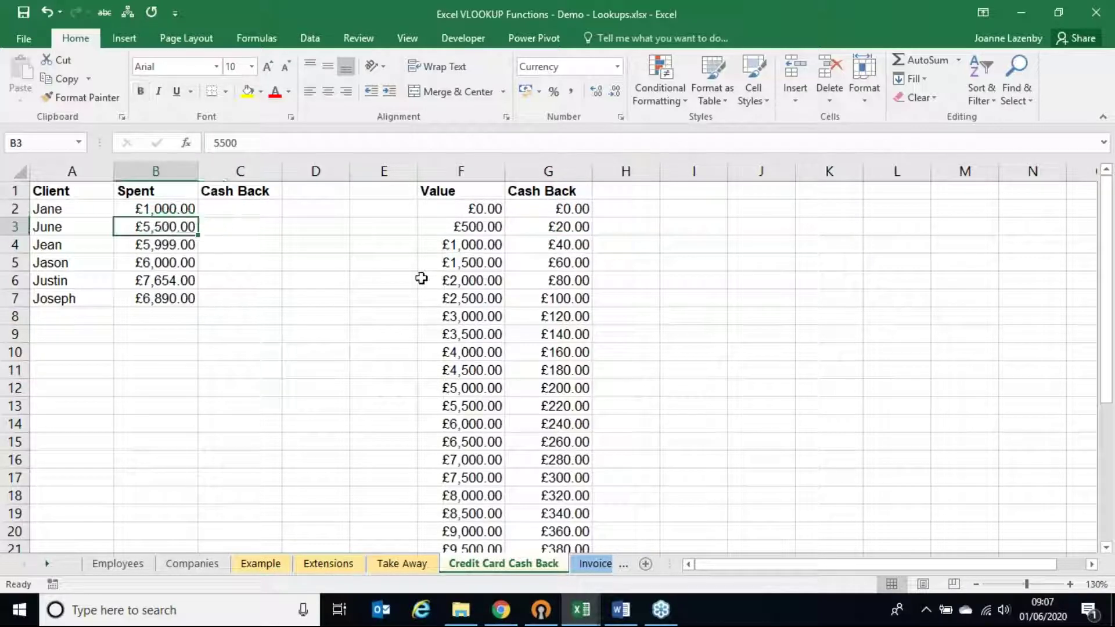
{"action": "left_click", "coordinate": [473, 407]}
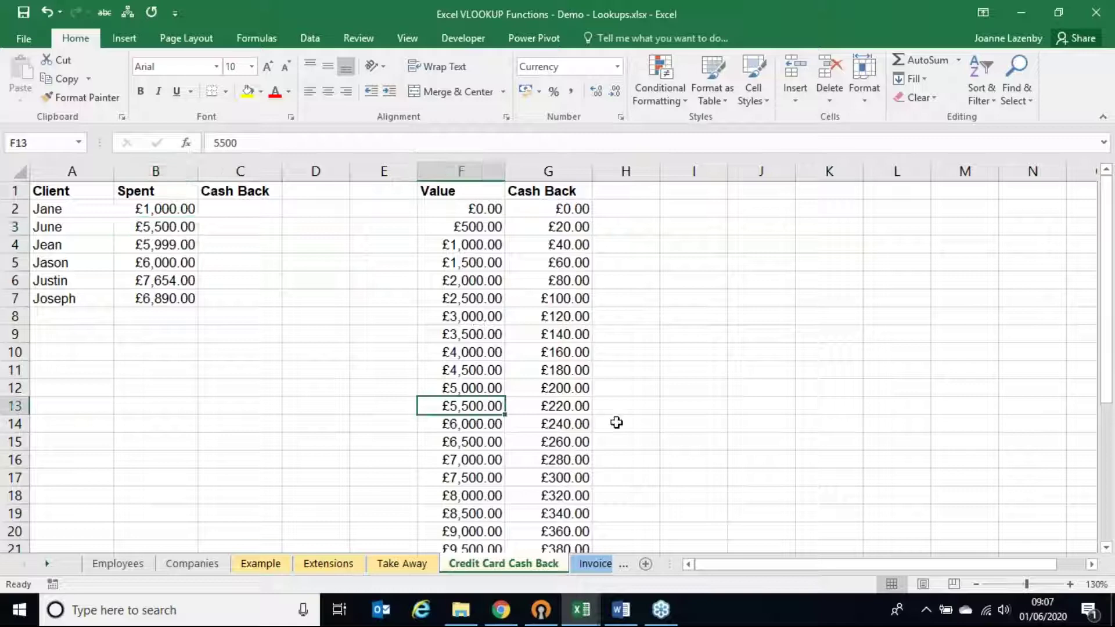
{"action": "left_click", "coordinate": [583, 406]}
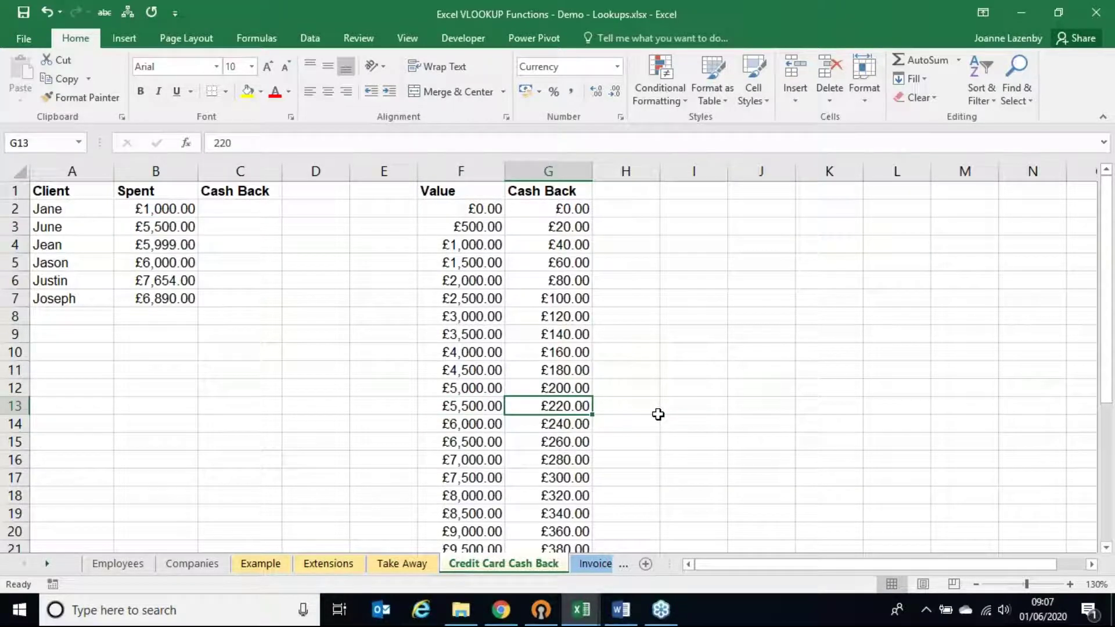
{"action": "left_click", "coordinate": [138, 246]}
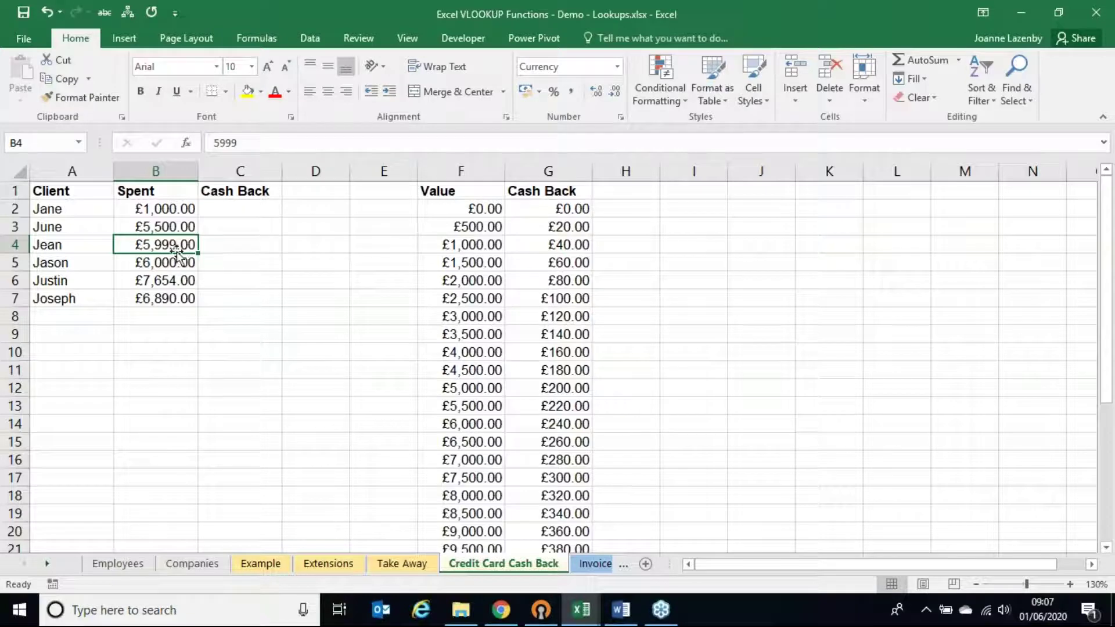
Begin a VLOOKUP formula in C2 of the Cash Back column with B2 as the lookup value
{"action": "left_click", "coordinate": [243, 207]}
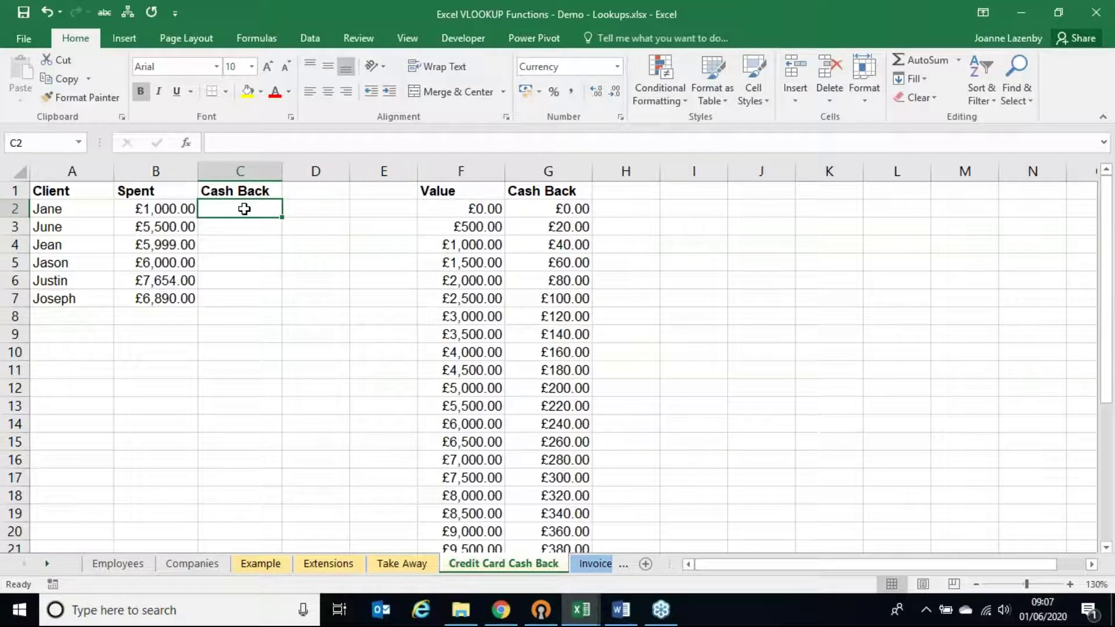
{"action": "type", "text": "=v"}
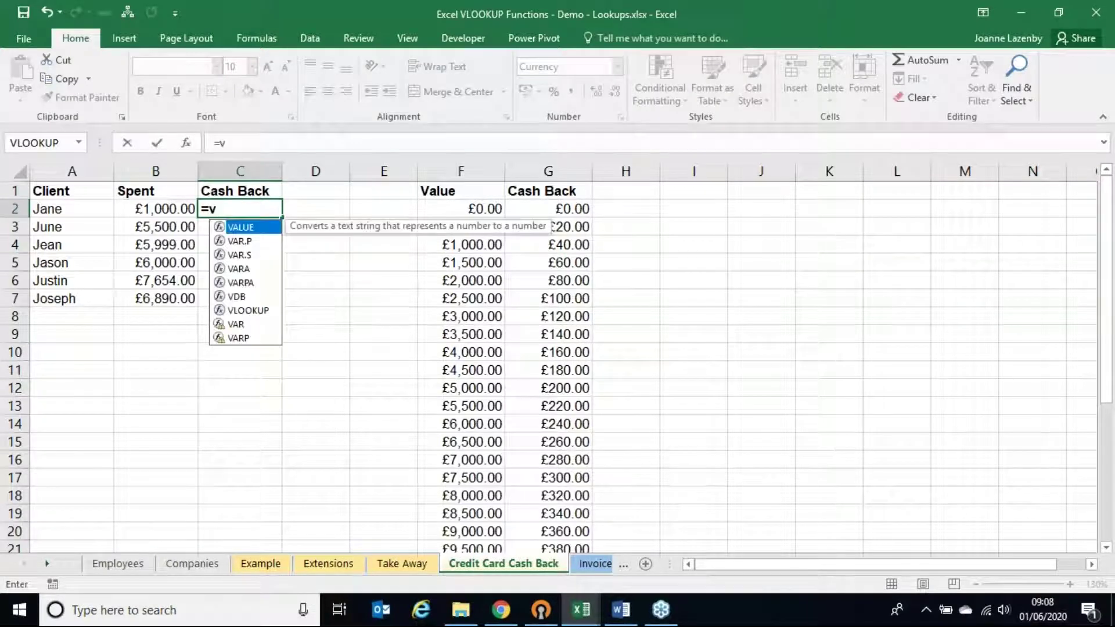
{"action": "left_click", "coordinate": [239, 312]}
{"action": "double_click", "coordinate": [239, 318]}
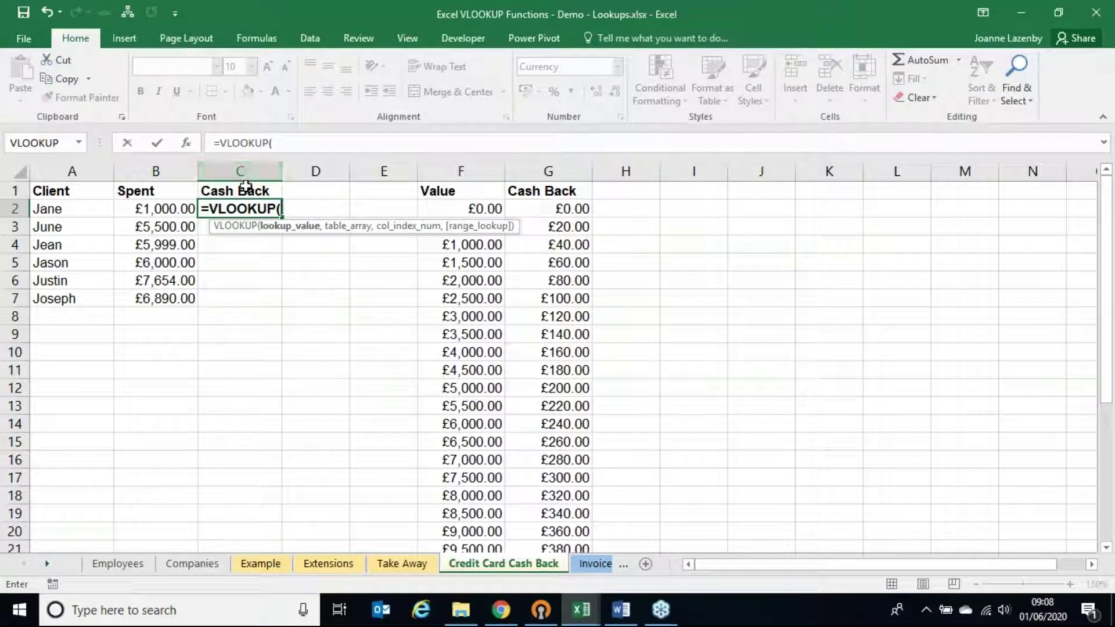
{"action": "left_click", "coordinate": [145, 211]}
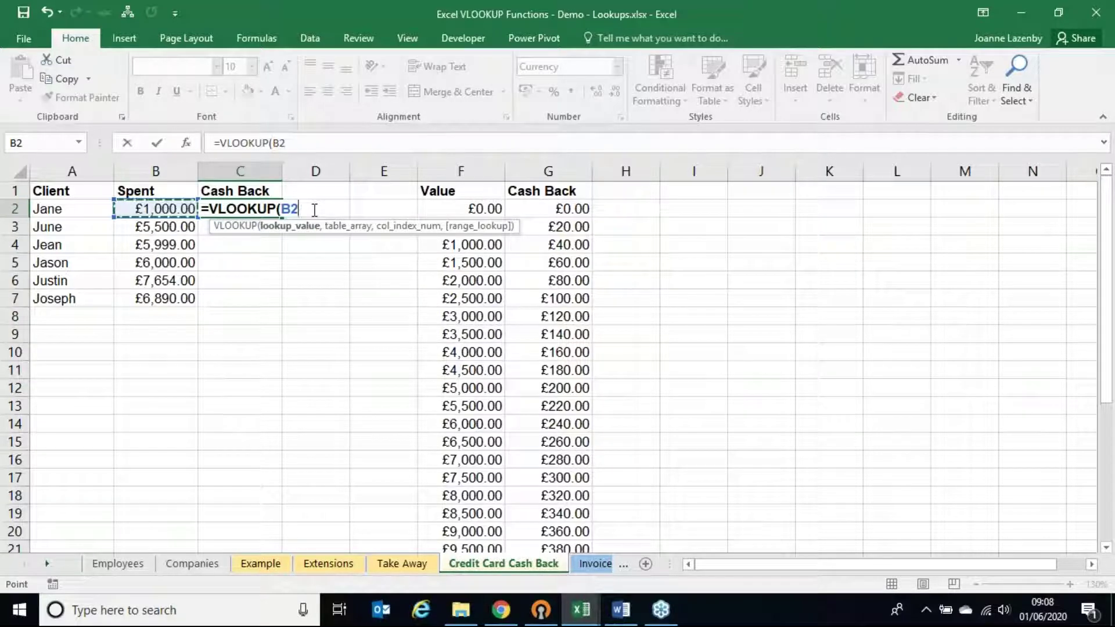
{"action": "type", "text": ","}
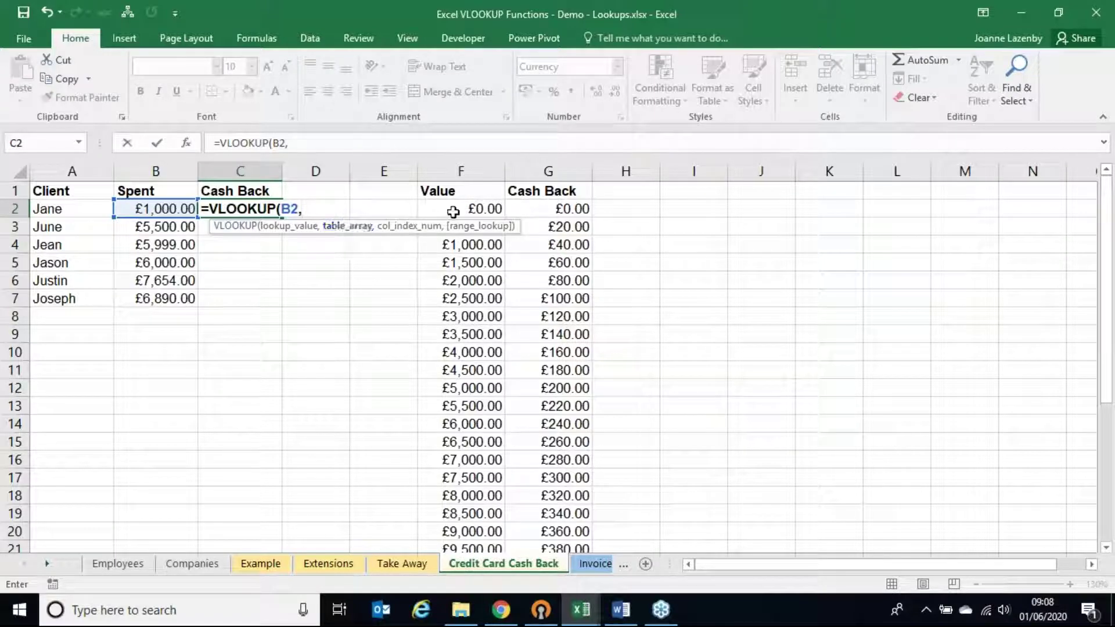
Complete the C2 VLOOKUP with columns F:G as table array, column index 2 and FALSE for an exact match
{"action": "left_click", "coordinate": [460, 170]}
{"action": "left_click_drag", "start_coordinate": [460, 171], "coordinate": [530, 165]}
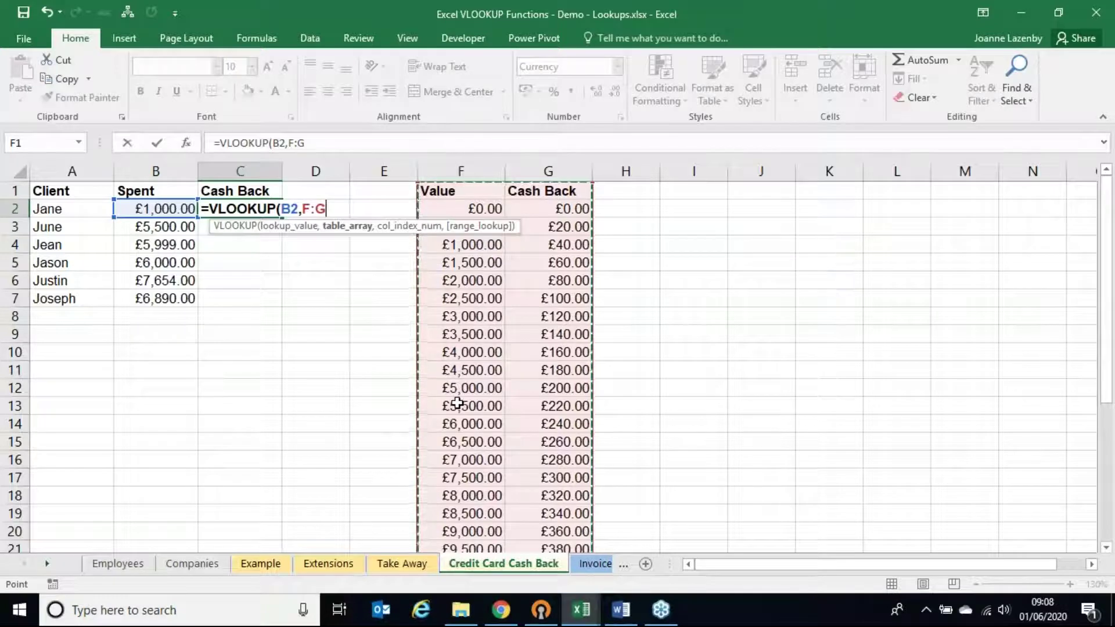
{"action": "type", "text": ","}
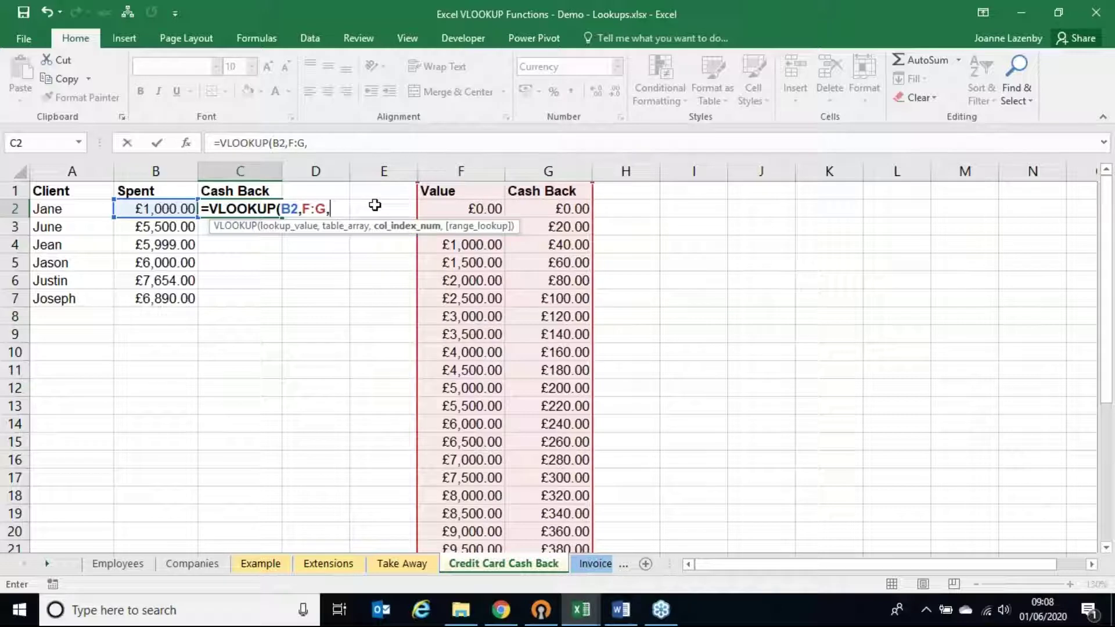
{"action": "type", "text": "2,"}
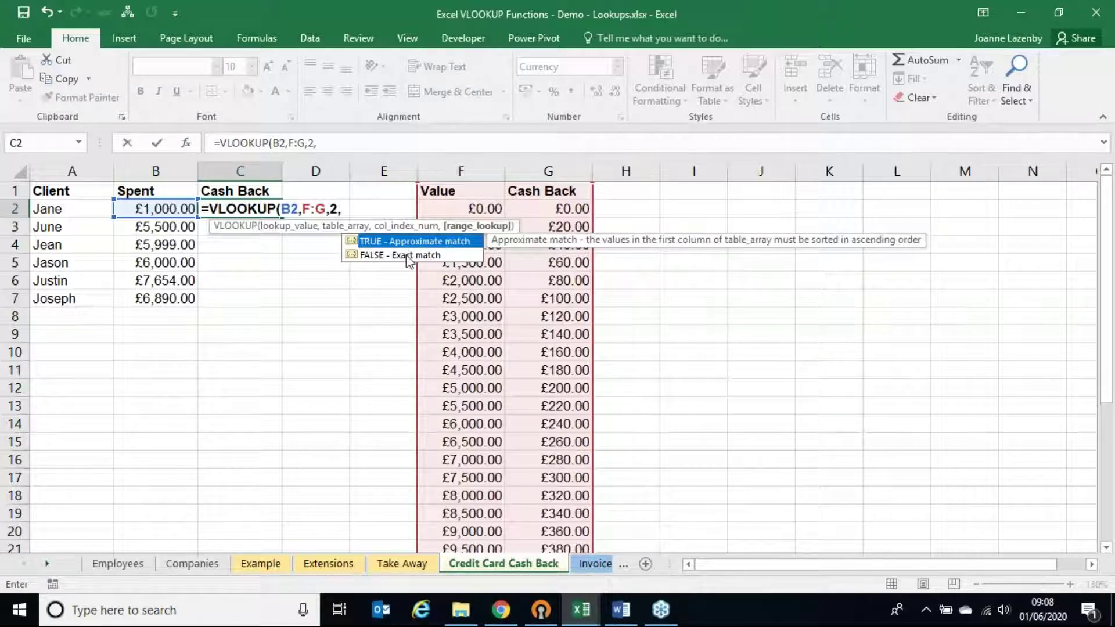
{"action": "double_click", "coordinate": [399, 259]}
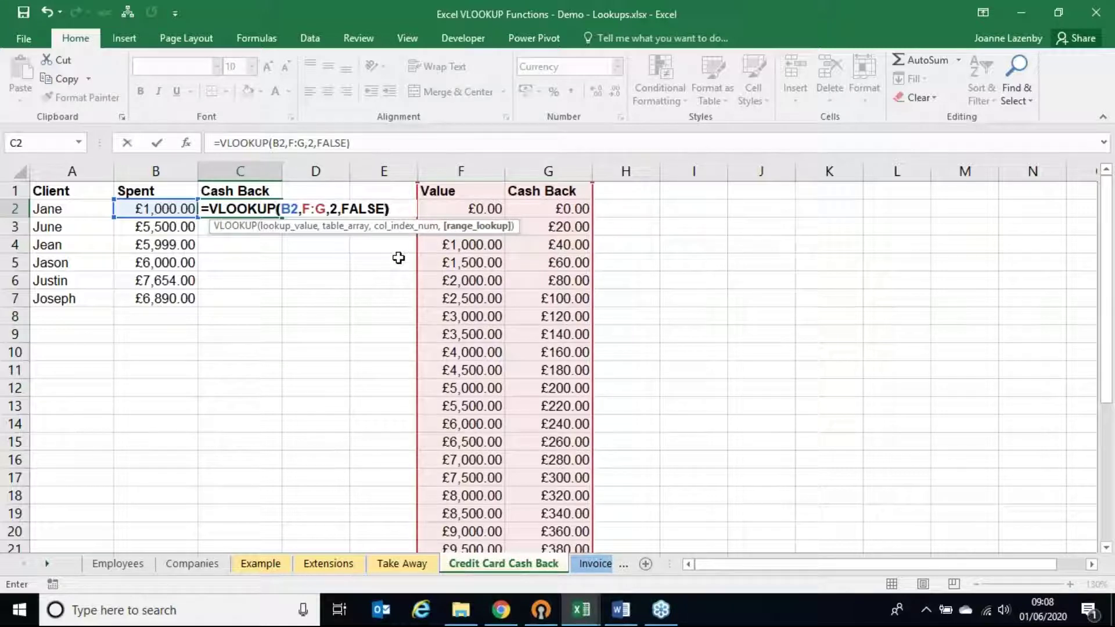
{"action": "key", "text": "Return"}
Check C2 against the £1,000 band in F4:G4 and copy its exact-match formula down to C7
{"action": "left_click", "coordinate": [277, 208]}
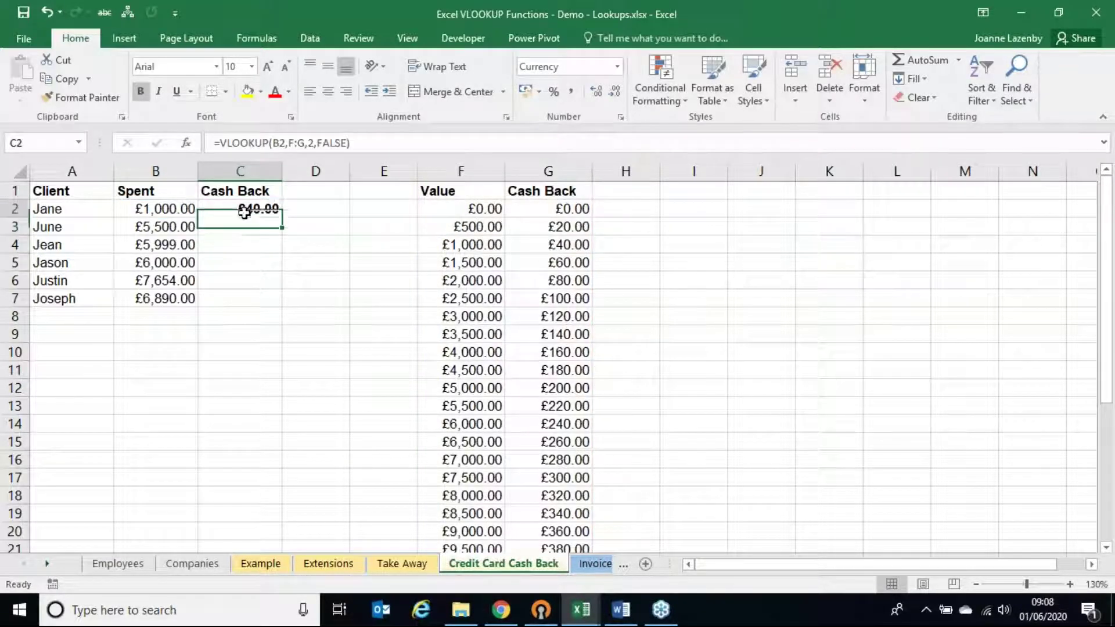
{"action": "left_click", "coordinate": [474, 244]}
{"action": "left_click", "coordinate": [550, 244]}
{"action": "left_click", "coordinate": [239, 209]}
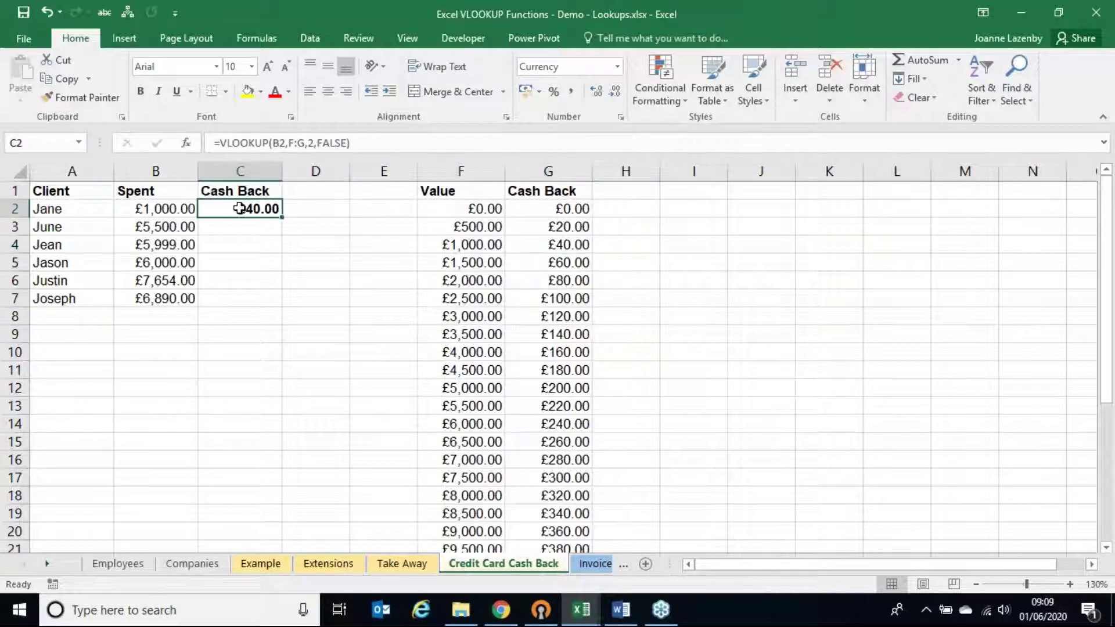
{"action": "left_click_drag", "start_coordinate": [281, 217], "coordinate": [274, 303]}
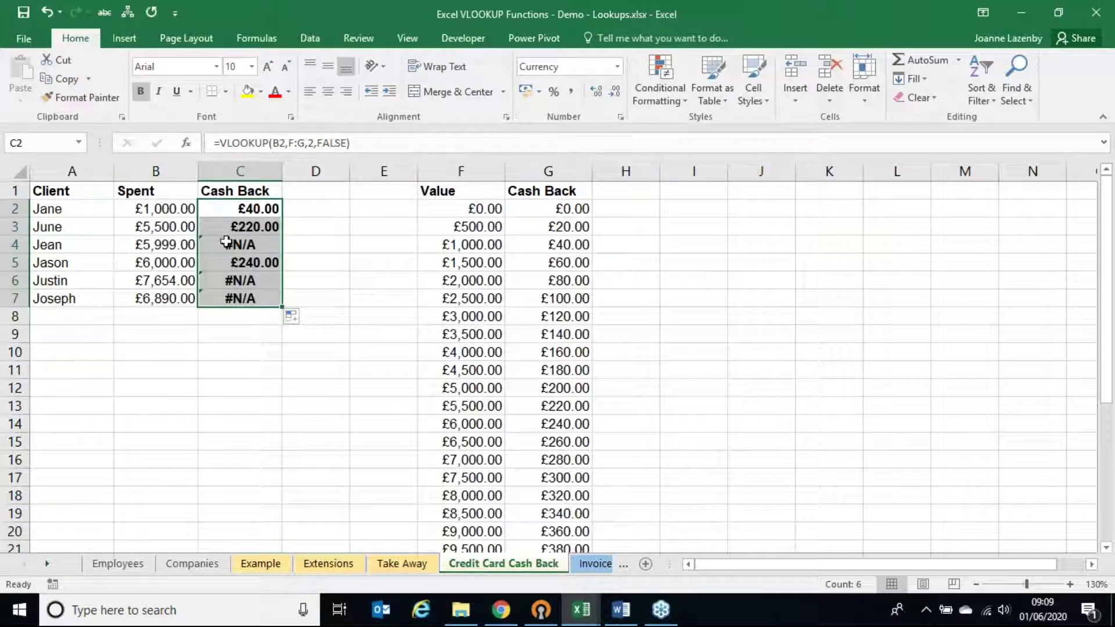
Compare the Cash Back results in C4, C6 and C7 with their Spent amounts and the Value bands in column F
{"action": "left_click", "coordinate": [232, 245]}
{"action": "left_click", "coordinate": [272, 281]}
{"action": "left_click", "coordinate": [268, 296]}
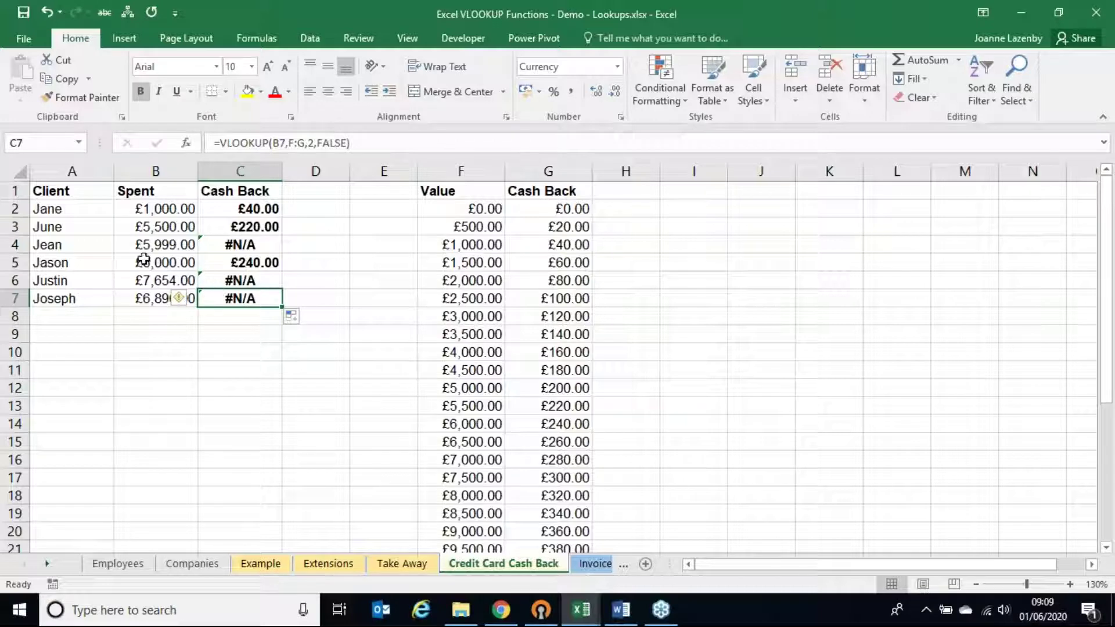
{"action": "left_click", "coordinate": [148, 245]}
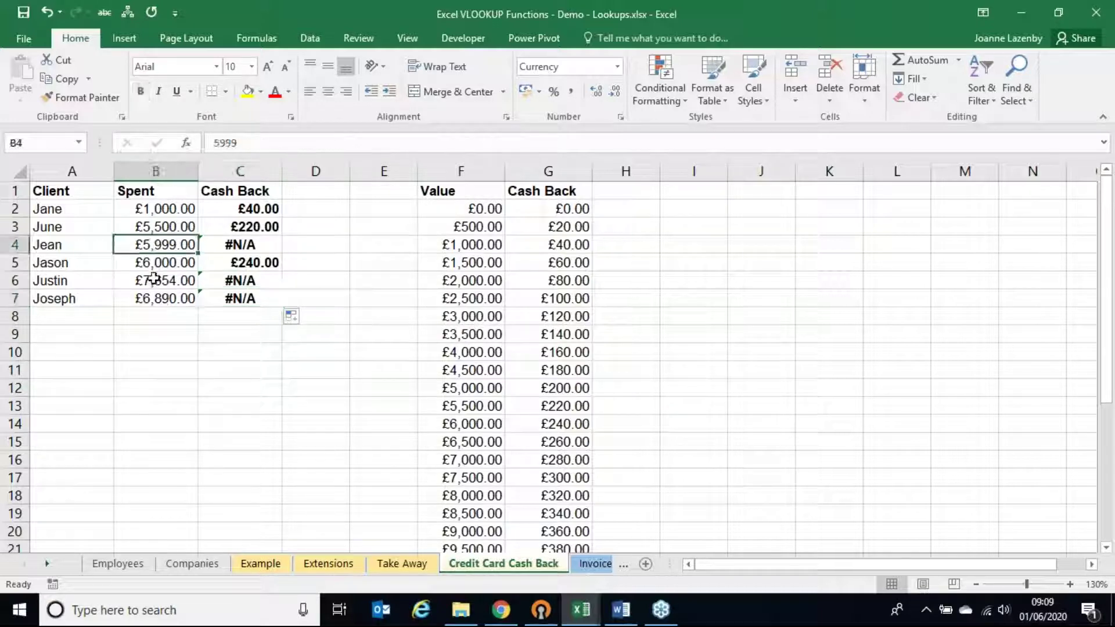
{"action": "left_click", "coordinate": [152, 281], "text": "ctrl"}
{"action": "left_click", "coordinate": [158, 298], "text": "ctrl"}
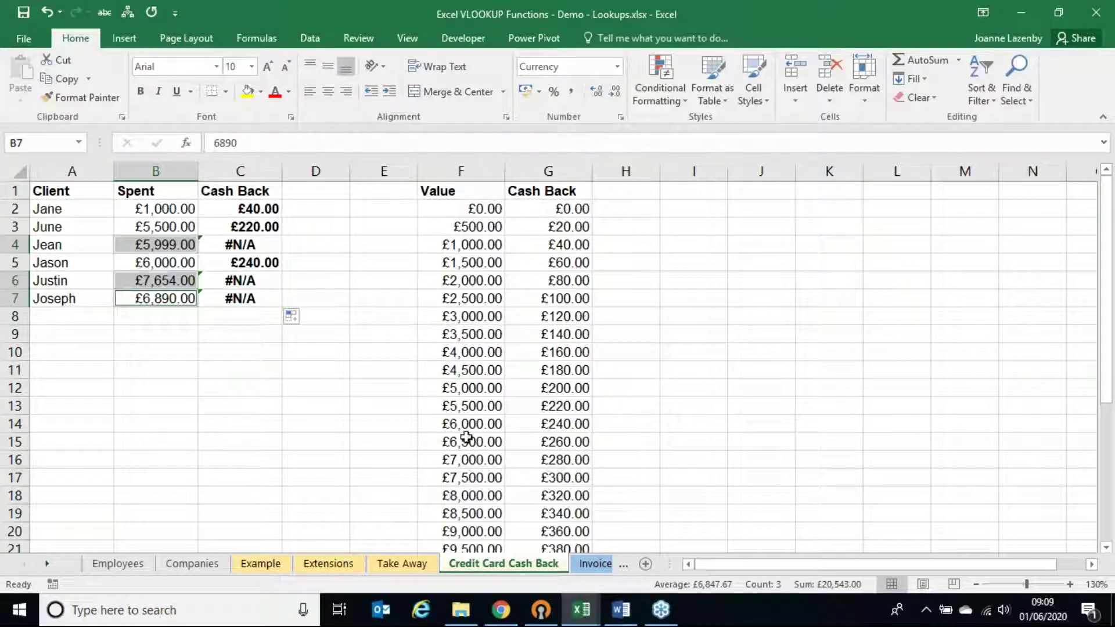
{"action": "left_click", "coordinate": [262, 242]}
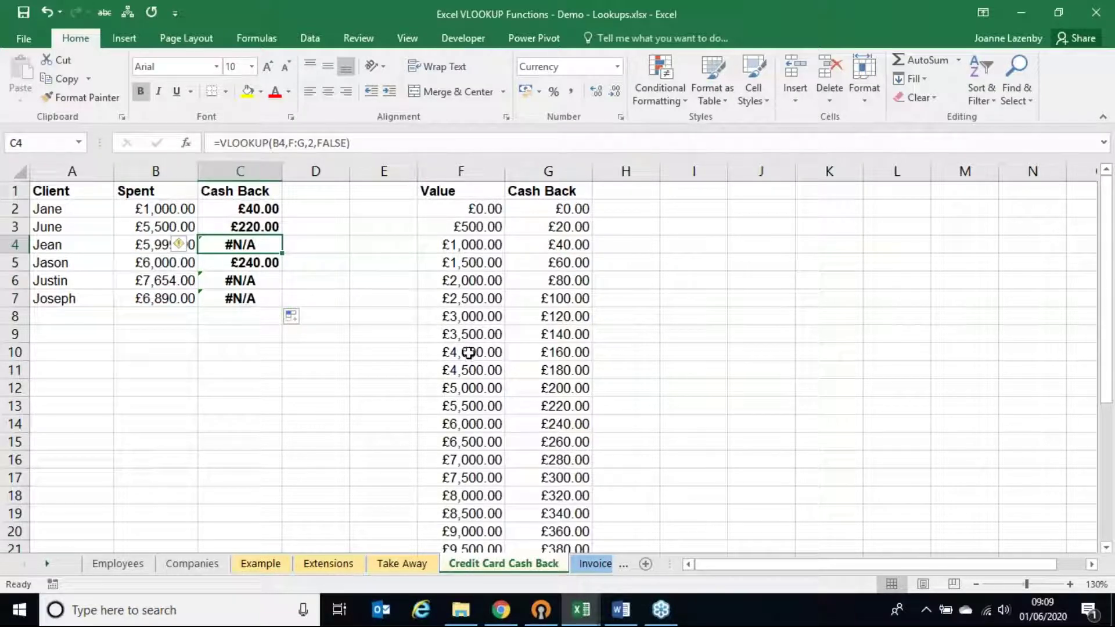
{"action": "left_click", "coordinate": [476, 405]}
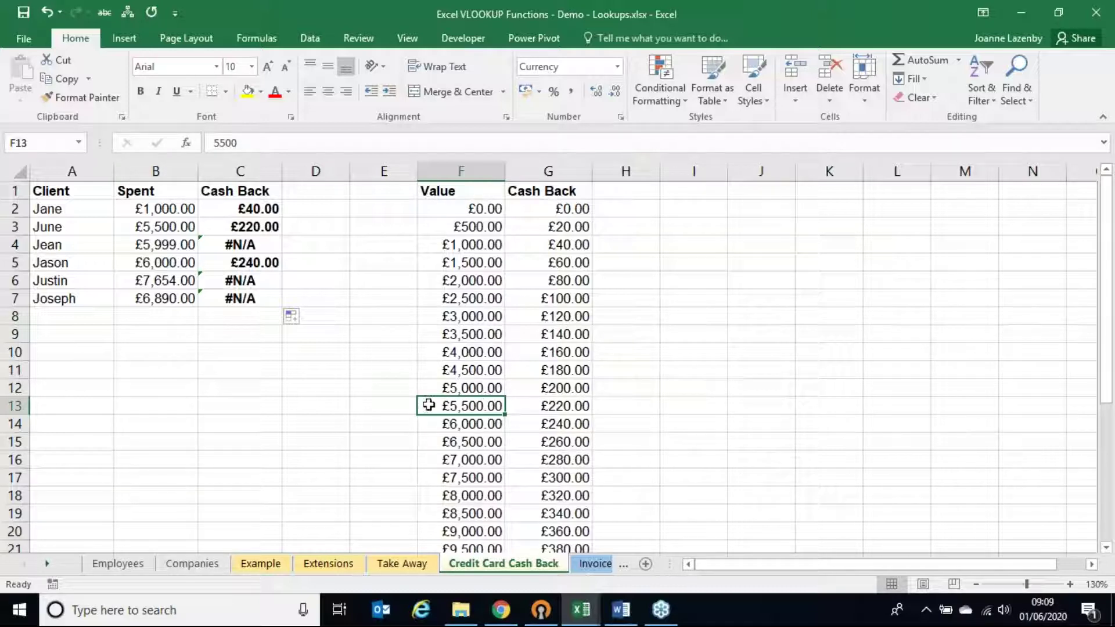
Change the range lookup argument of C2's VLOOKUP to TRUE for an approximate match and copy the formula down to C7
{"action": "left_click", "coordinate": [232, 208]}
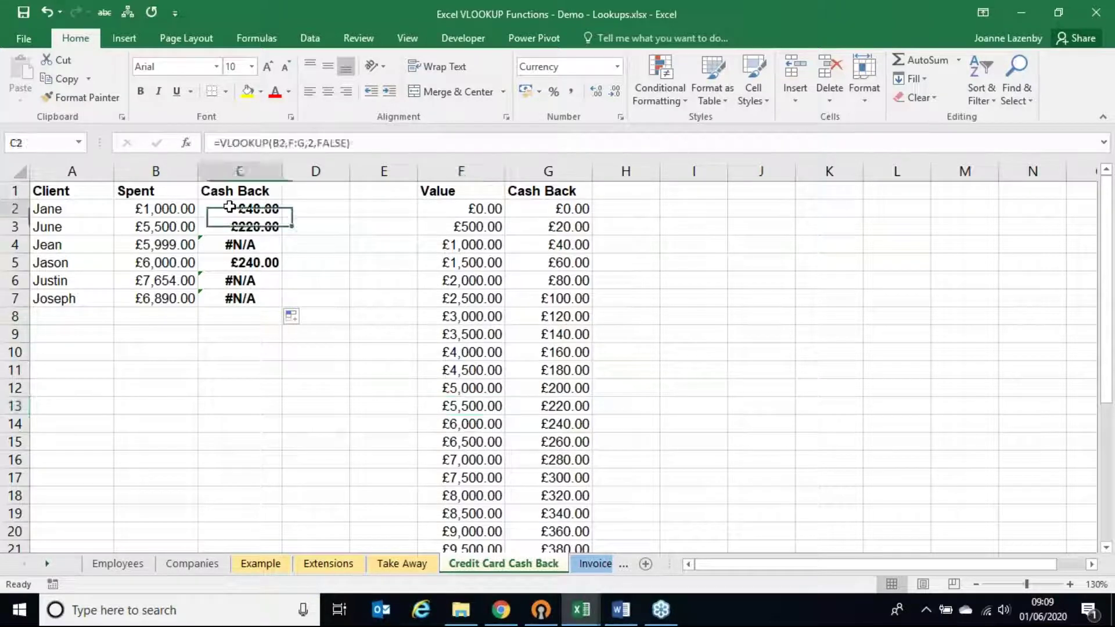
{"action": "left_click", "coordinate": [330, 144]}
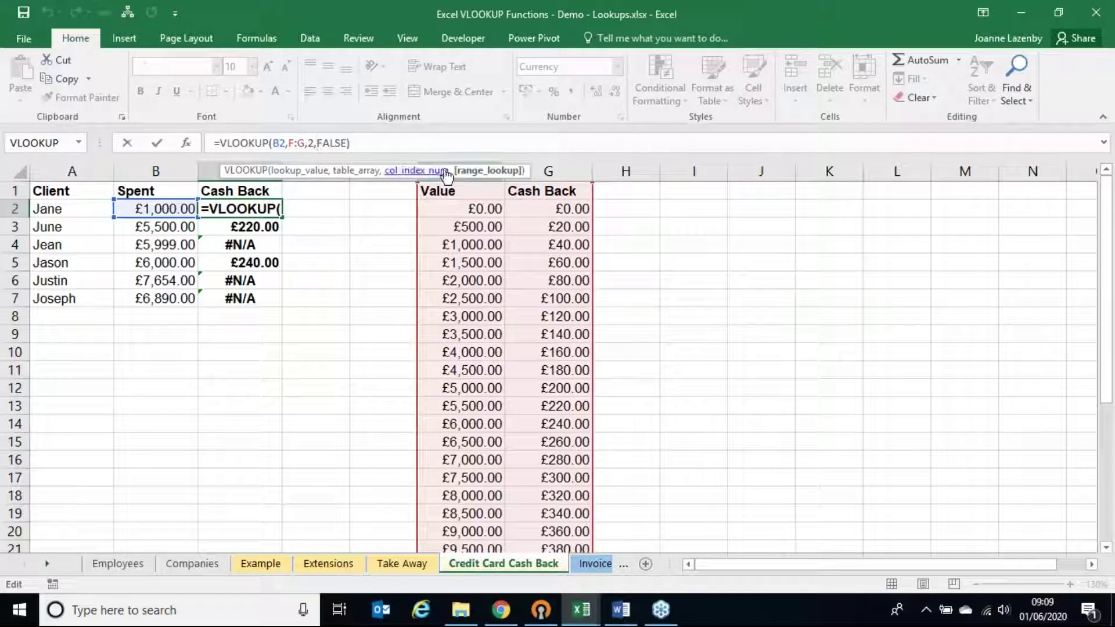
{"action": "key", "text": "shift+Right"}
{"action": "key", "text": "shift+Right"}
{"action": "key", "text": "shift+Right"}
{"action": "key", "text": "shift+Right"}
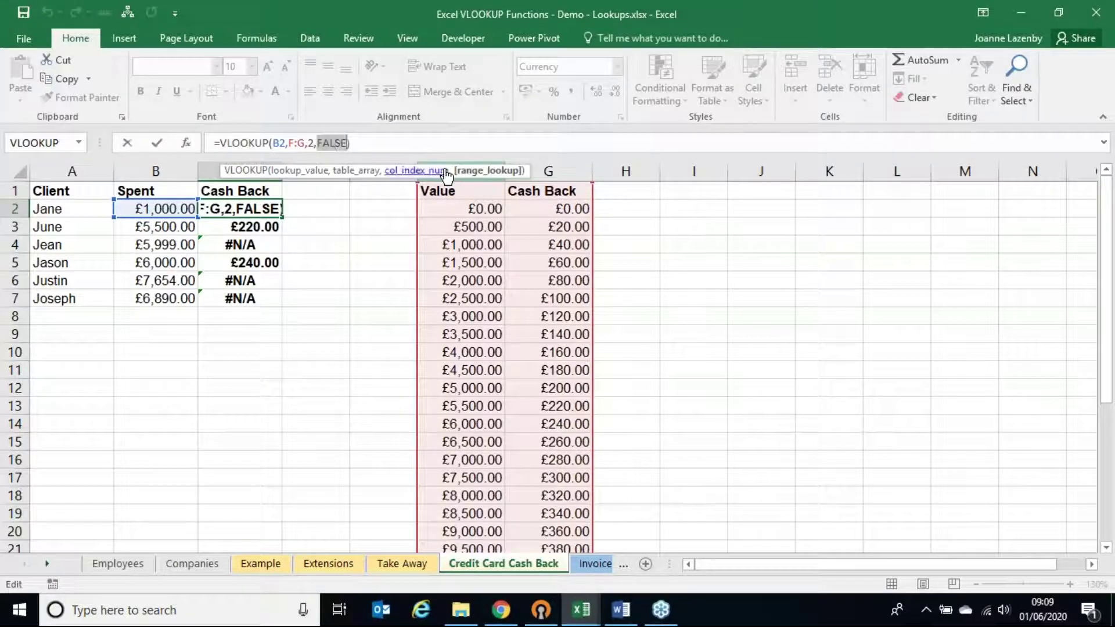
{"action": "key", "text": "Delete"}
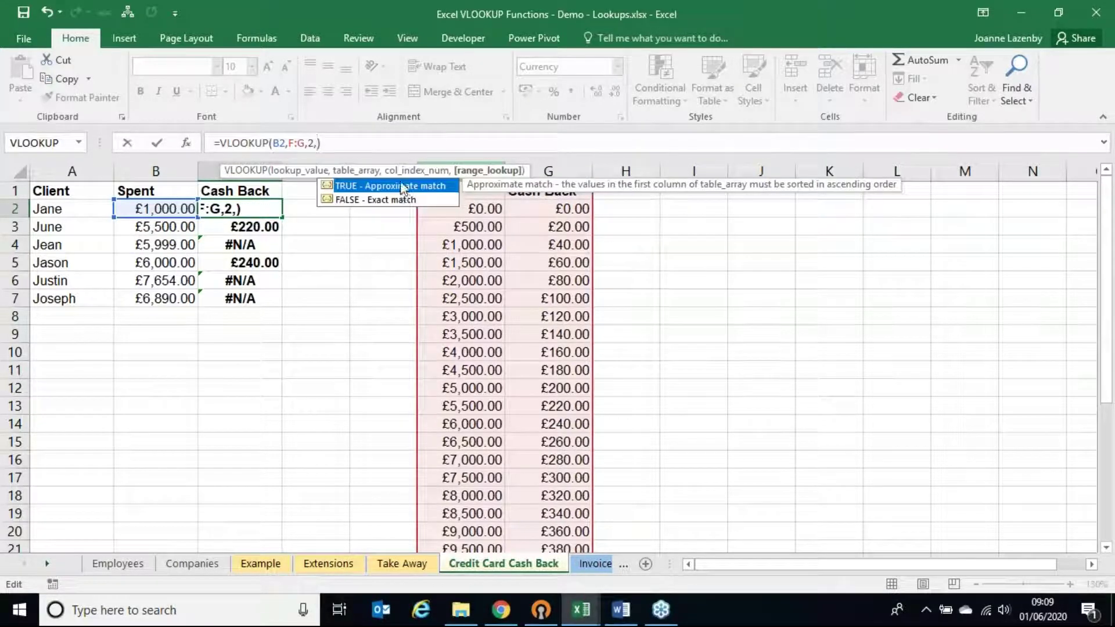
{"action": "double_click", "coordinate": [348, 185]}
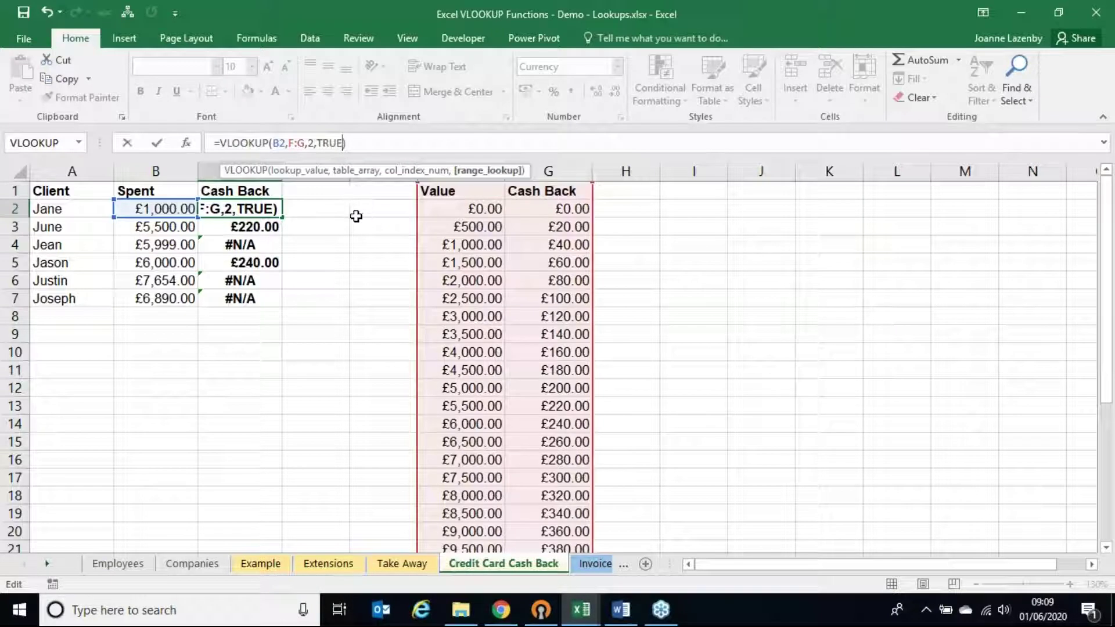
{"action": "key", "text": "Return"}
{"action": "left_click", "coordinate": [263, 211]}
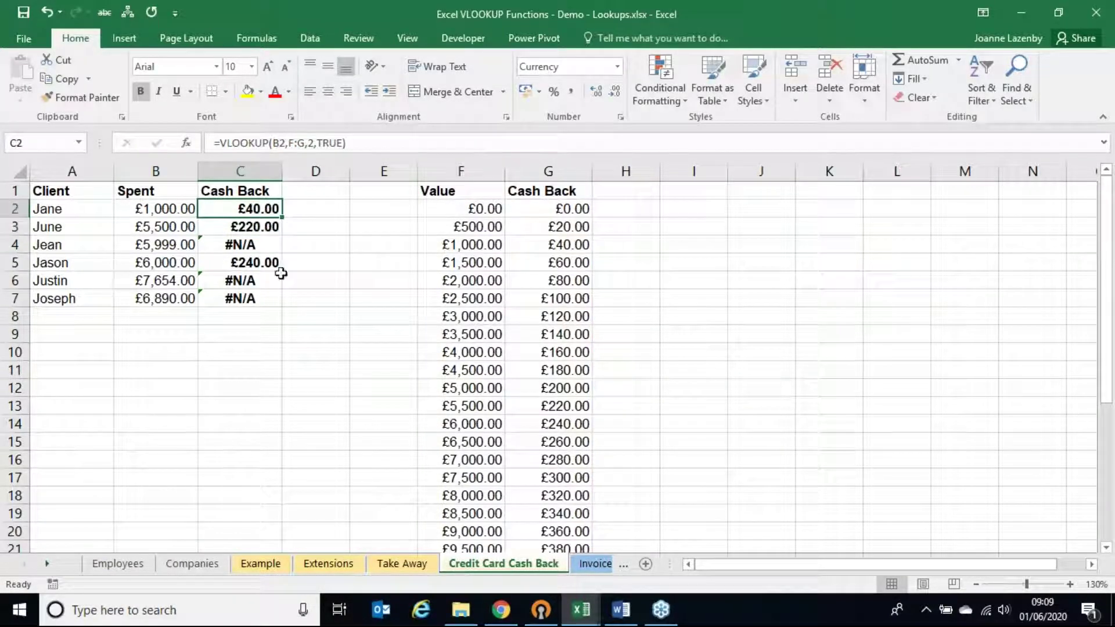
{"action": "left_click_drag", "start_coordinate": [281, 221], "coordinate": [281, 302]}
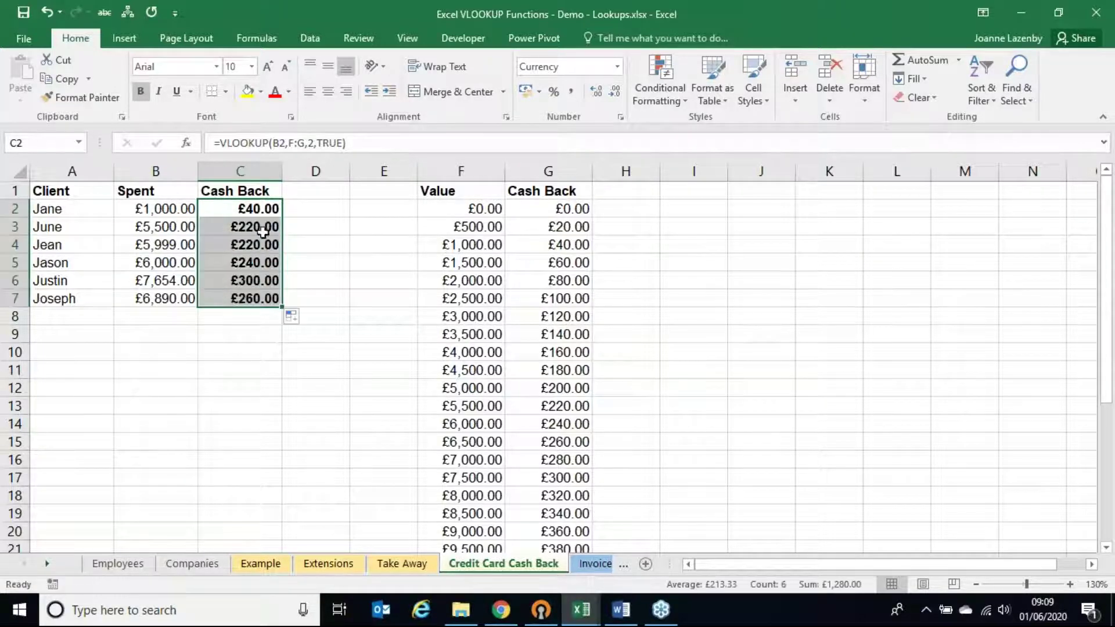
Check the Cash Back results in C4 and C6 against the Value and Cash Back bands in rows 13 to 17
{"action": "left_click", "coordinate": [252, 247]}
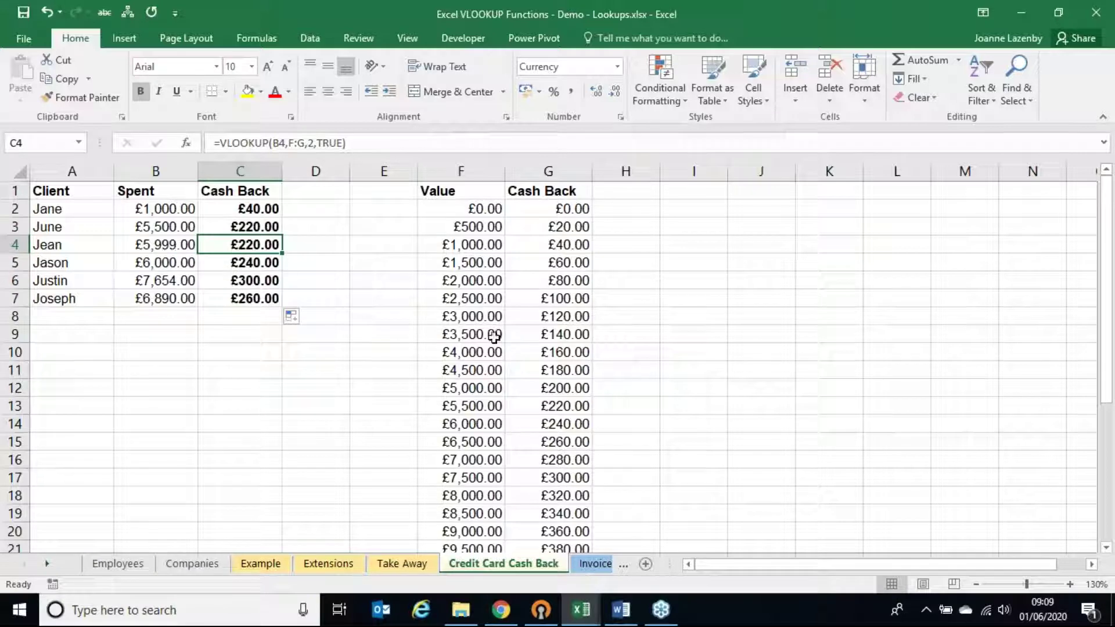
{"action": "left_click", "coordinate": [473, 407]}
{"action": "left_click", "coordinate": [539, 406]}
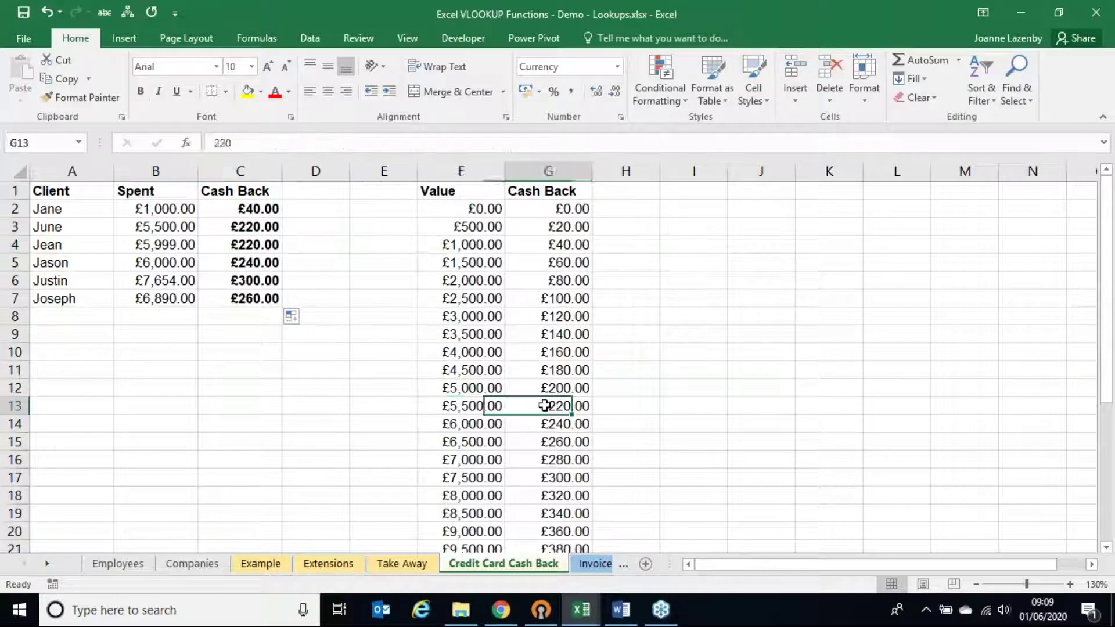
{"action": "left_click", "coordinate": [483, 424]}
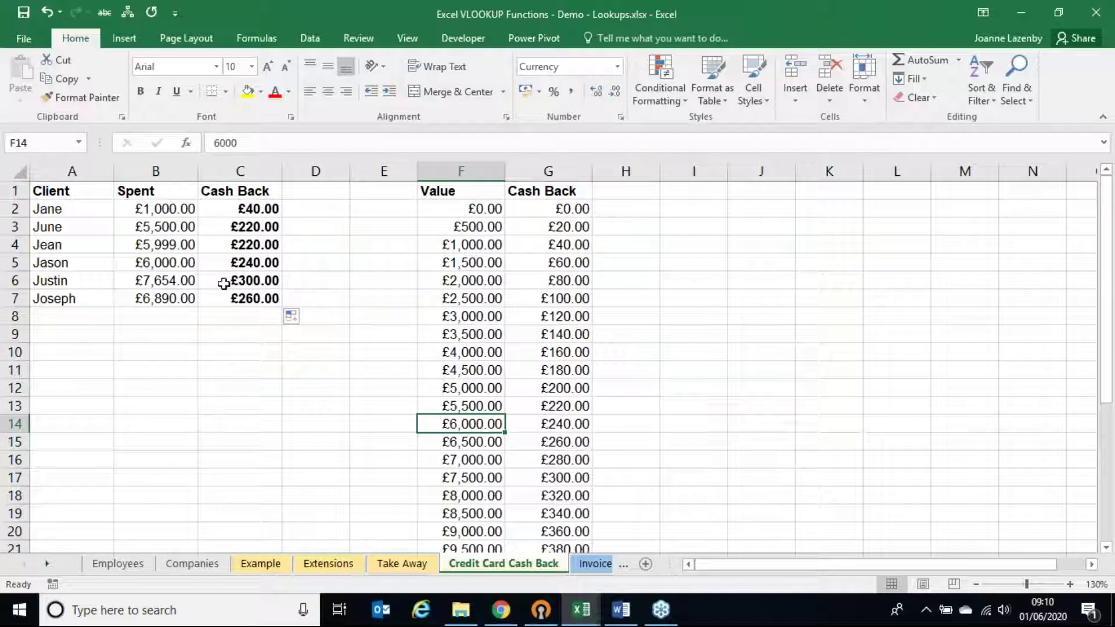
{"action": "left_click", "coordinate": [248, 281]}
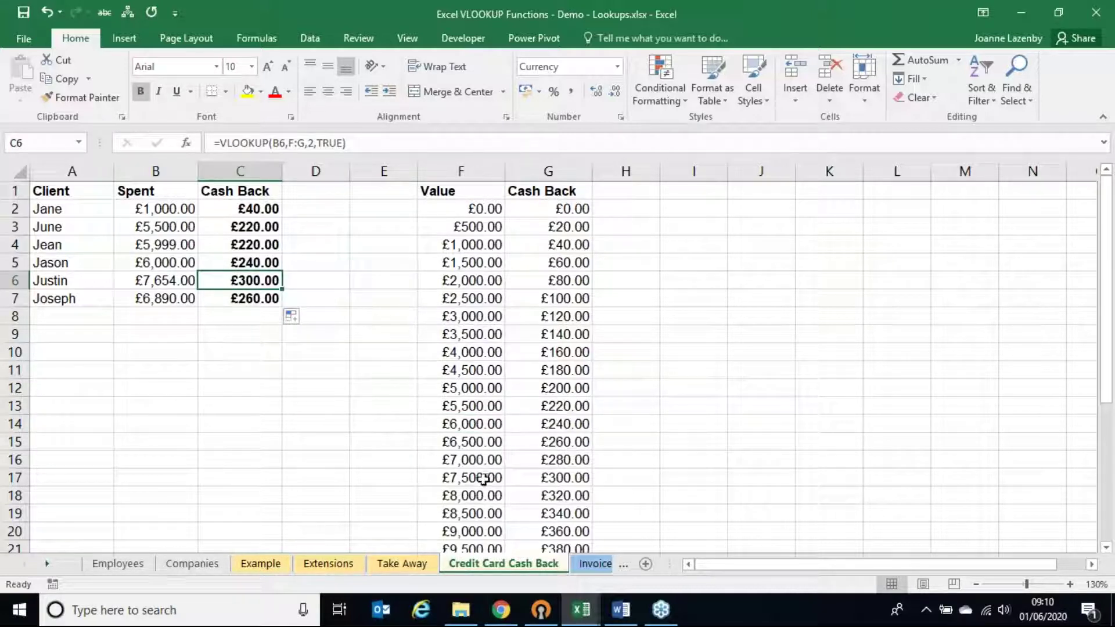
{"action": "left_click", "coordinate": [489, 476]}
{"action": "left_click", "coordinate": [578, 480]}
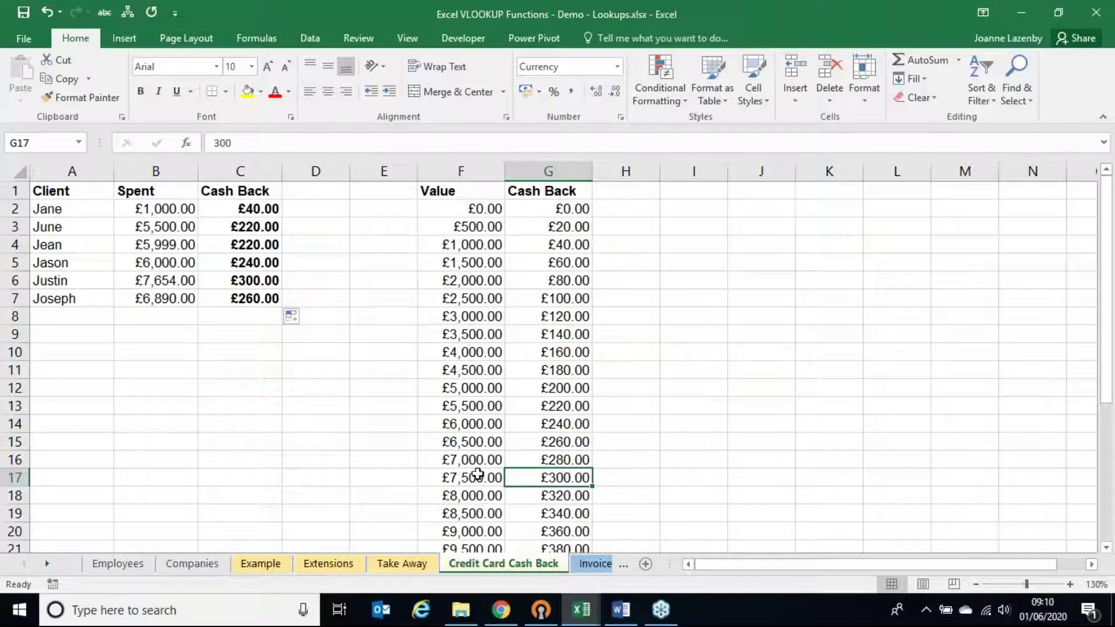
{"action": "left_click", "coordinate": [478, 440]}
{"action": "left_click", "coordinate": [548, 442]}
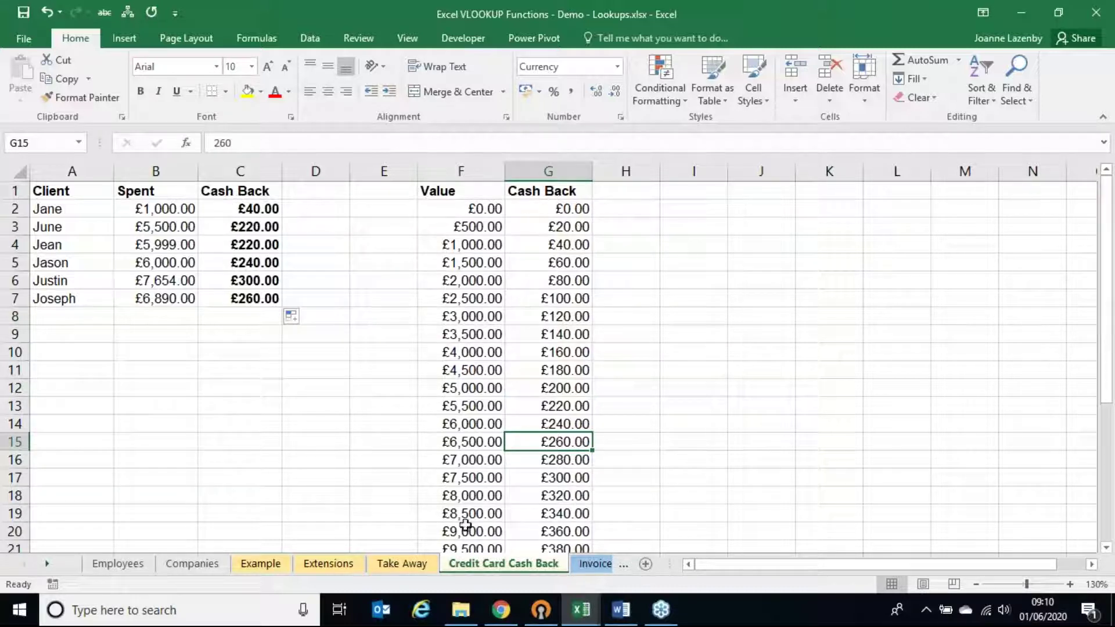
Go to the Invoice sheet and examine the Ref numbers in B15:B18 and the empty Product cell C15
{"action": "left_click", "coordinate": [592, 566]}
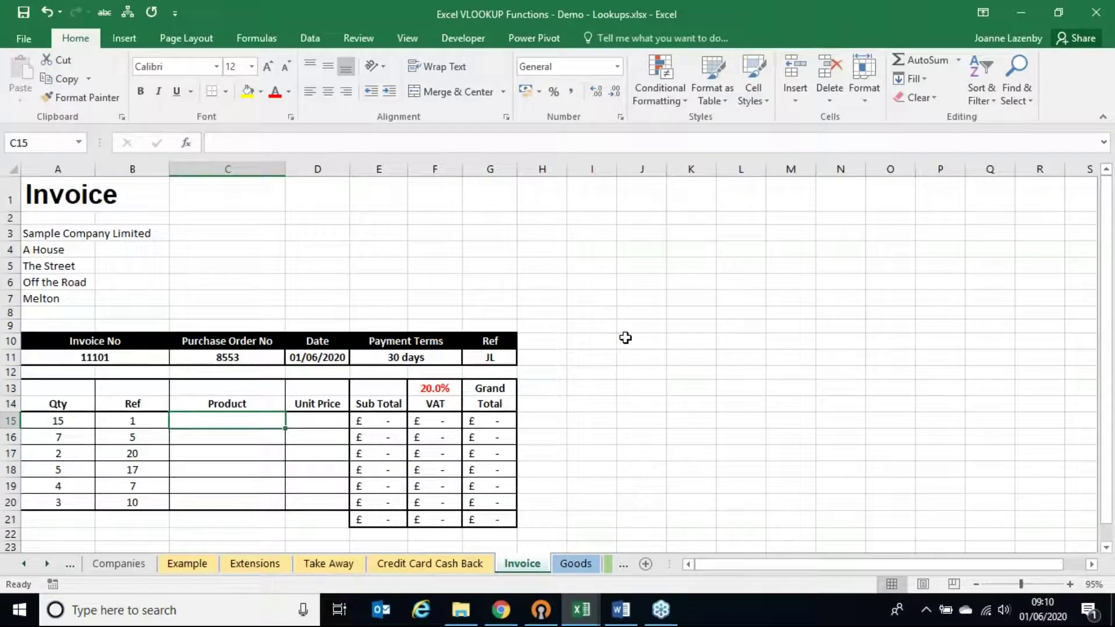
{"action": "scroll", "coordinate": [626, 339], "scroll_direction": "up", "scroll_amount": 1}
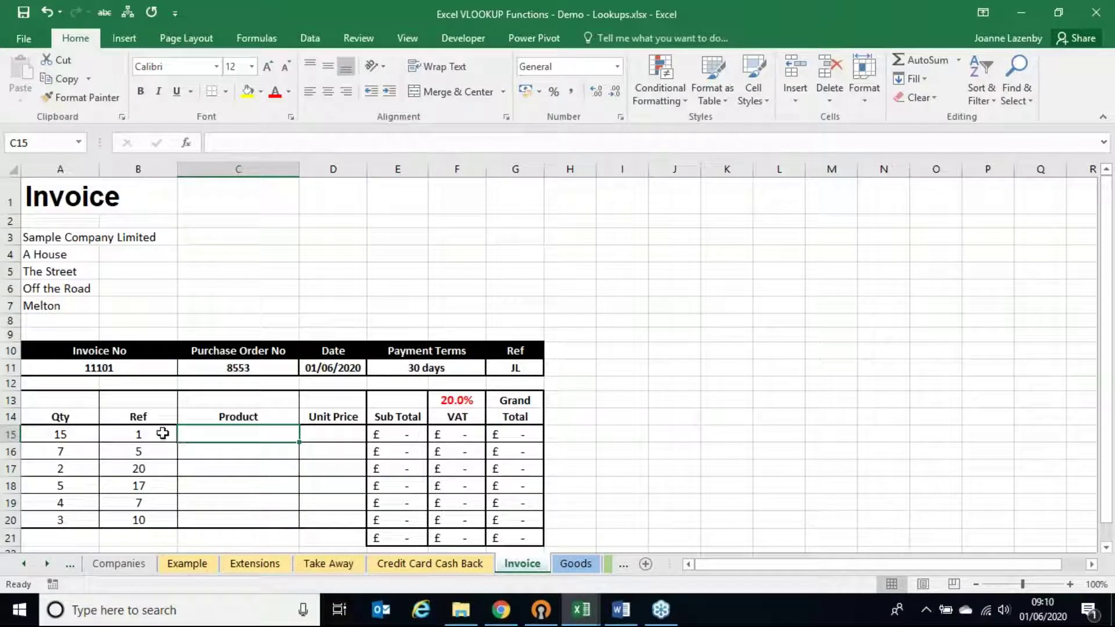
{"action": "left_click", "coordinate": [144, 431]}
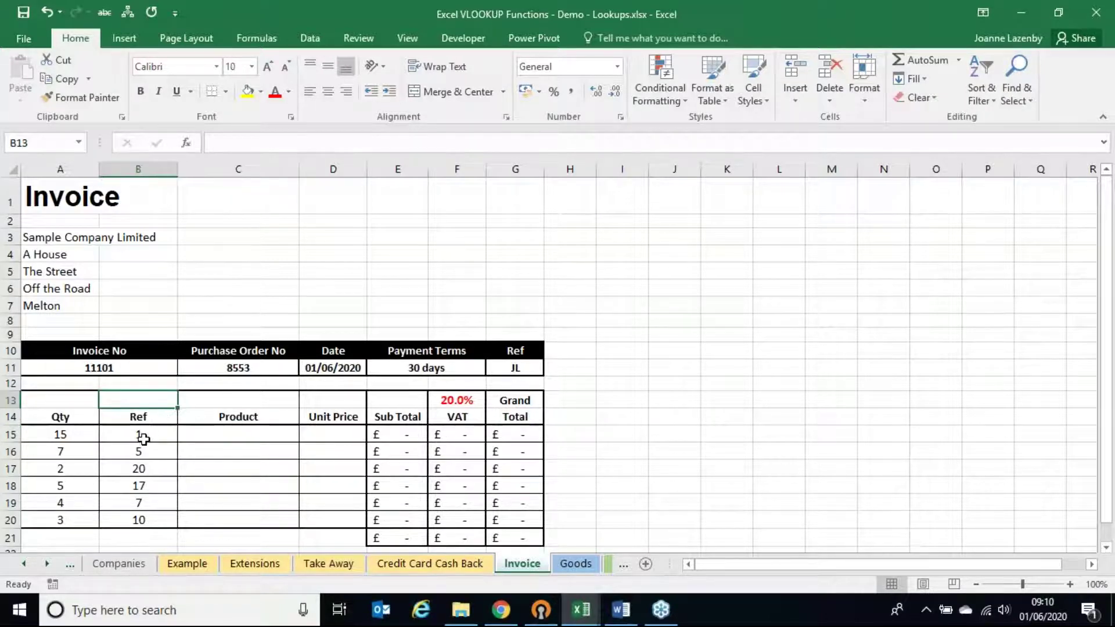
{"action": "left_click", "coordinate": [148, 456]}
{"action": "left_click", "coordinate": [147, 467]}
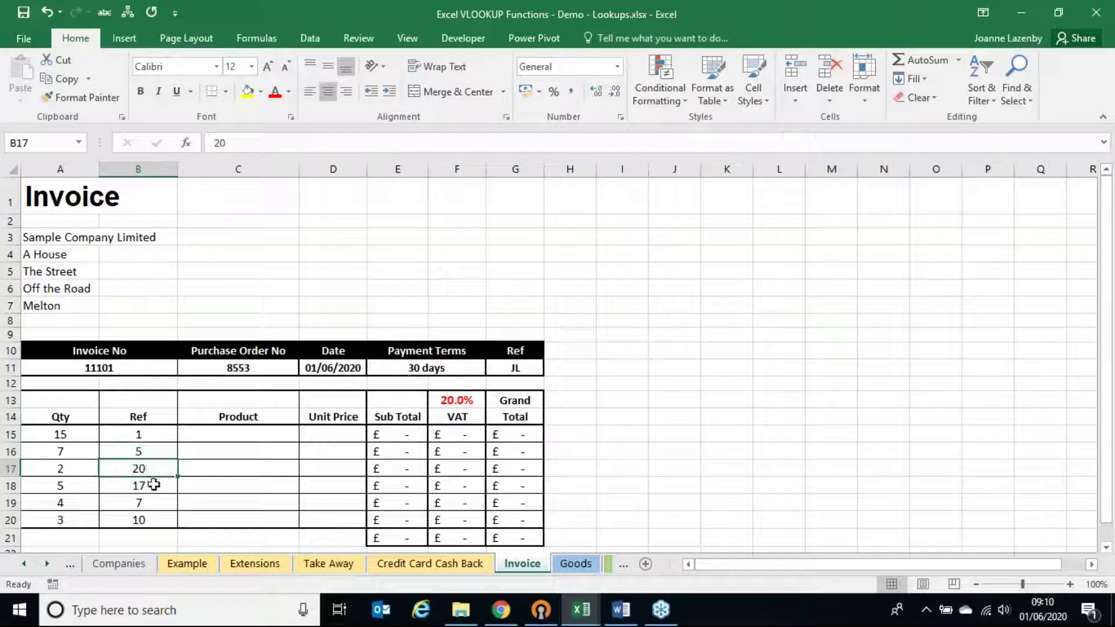
{"action": "left_click", "coordinate": [155, 485]}
{"action": "left_click", "coordinate": [241, 435]}
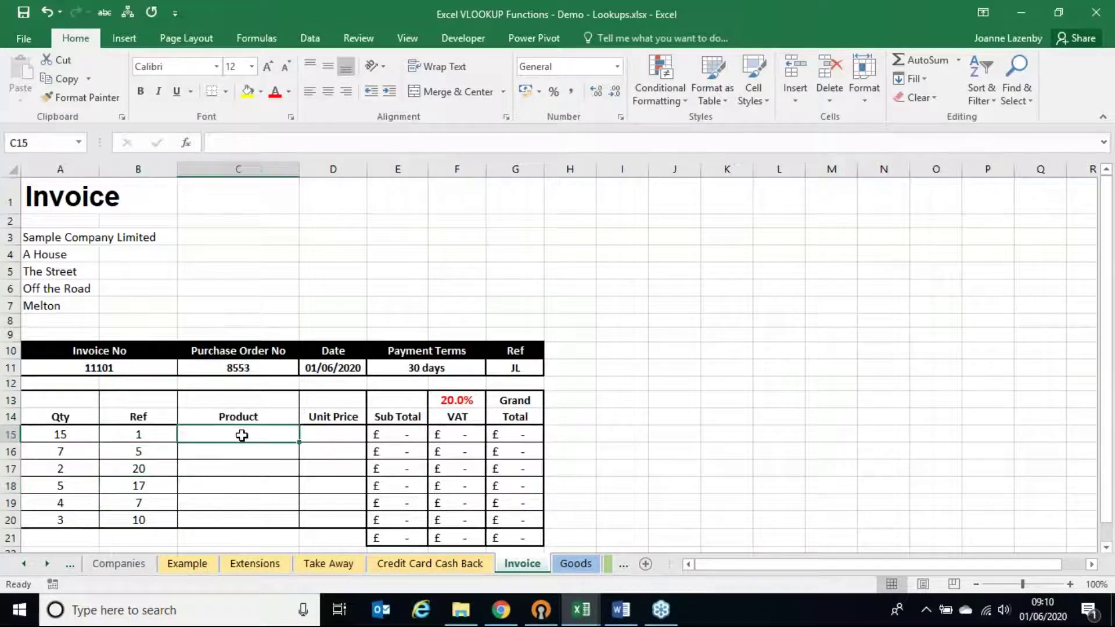
{"action": "left_click", "coordinate": [143, 434]}
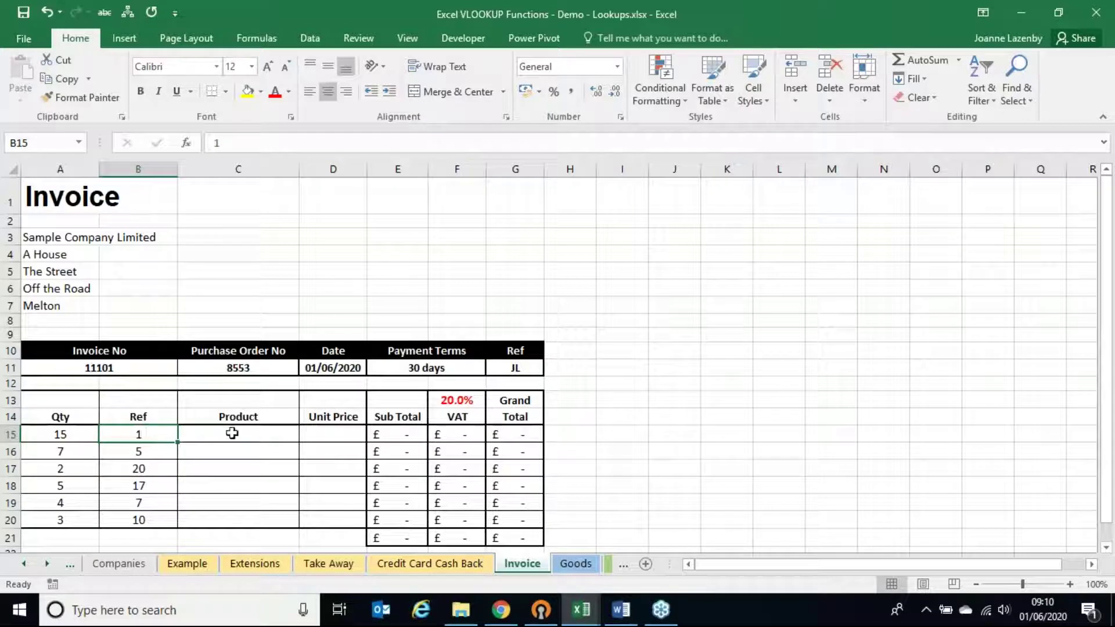
Compare the REF, Description and Price list on the Goods sheet with the Ref and Product columns on the Invoice sheet
{"action": "left_click", "coordinate": [576, 565]}
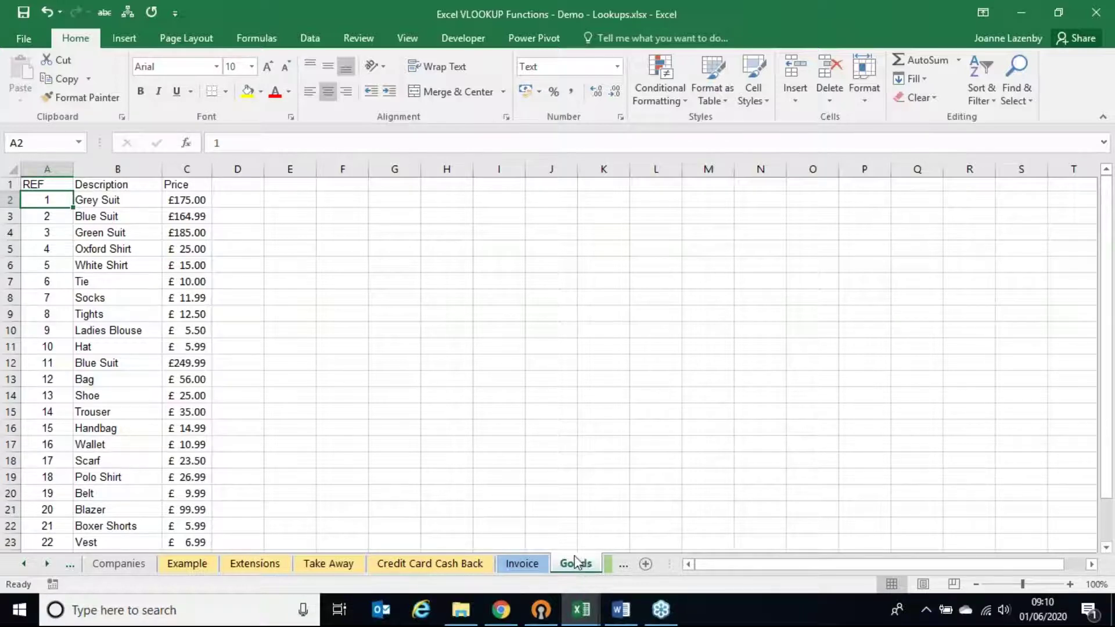
{"action": "left_click", "coordinate": [522, 564]}
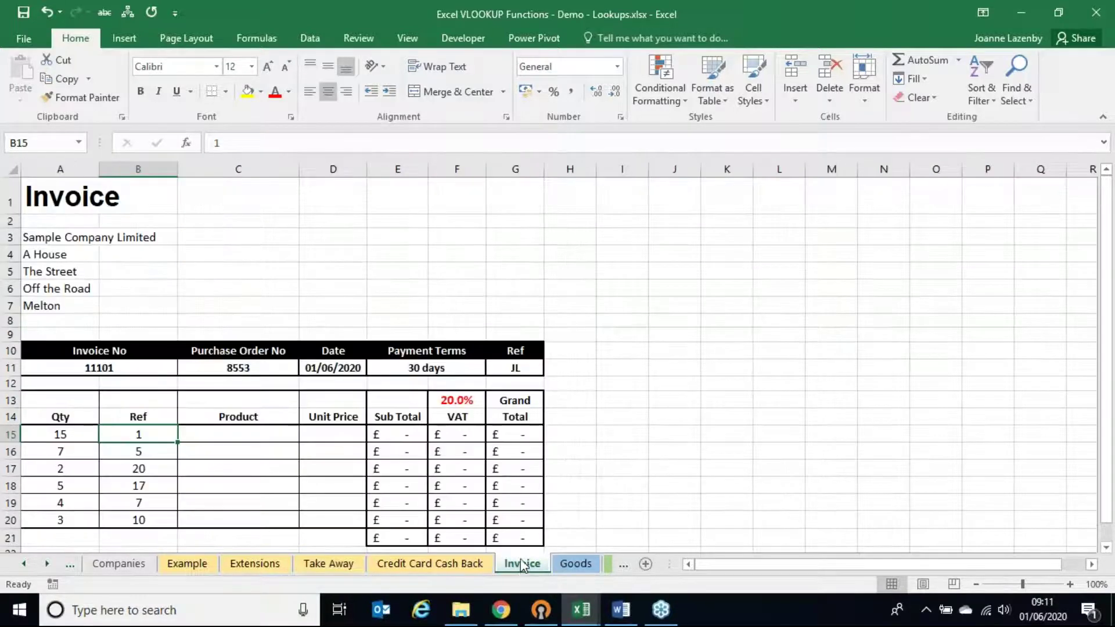
{"action": "left_click", "coordinate": [267, 435]}
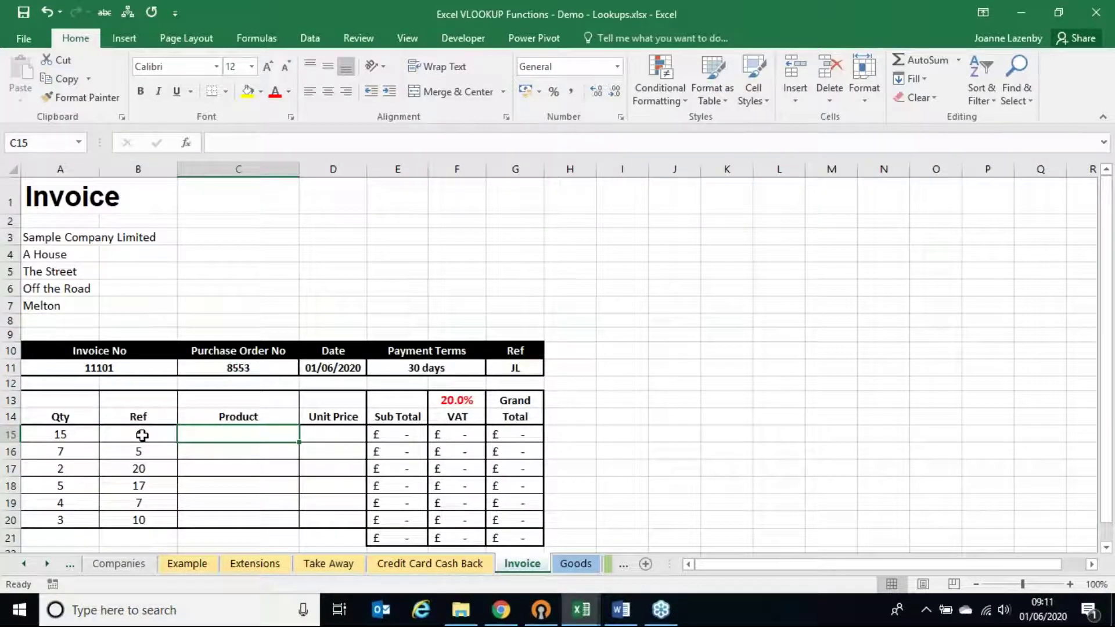
{"action": "left_click", "coordinate": [576, 563]}
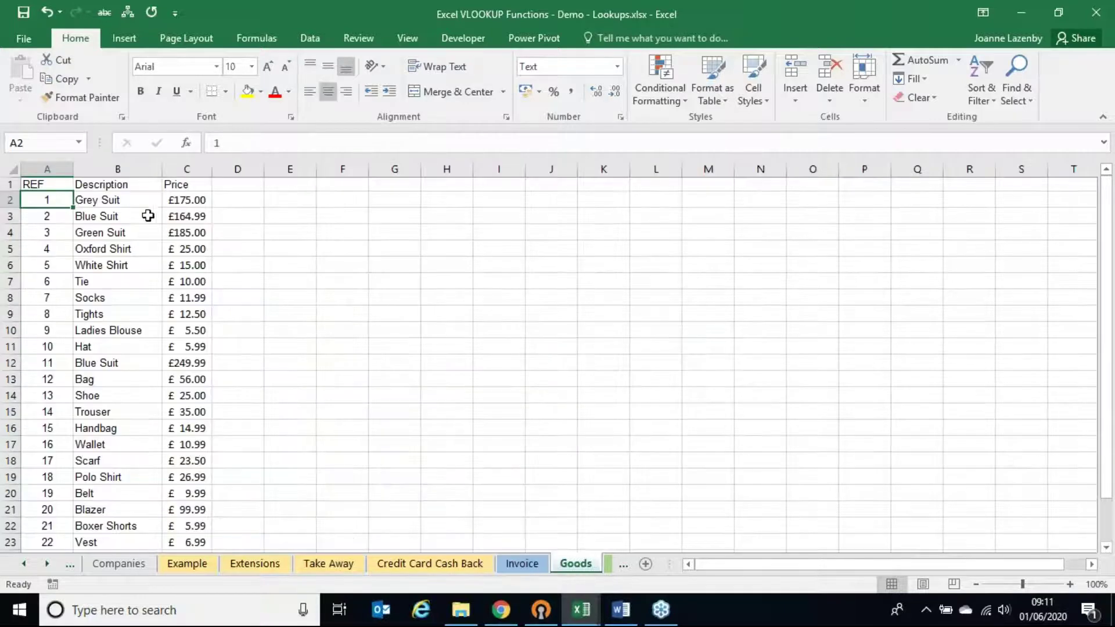
Start a VLOOKUP formula in Product cell C15 on the Invoice sheet, using Ref cell B15 as the lookup value
{"action": "left_click", "coordinate": [136, 201]}
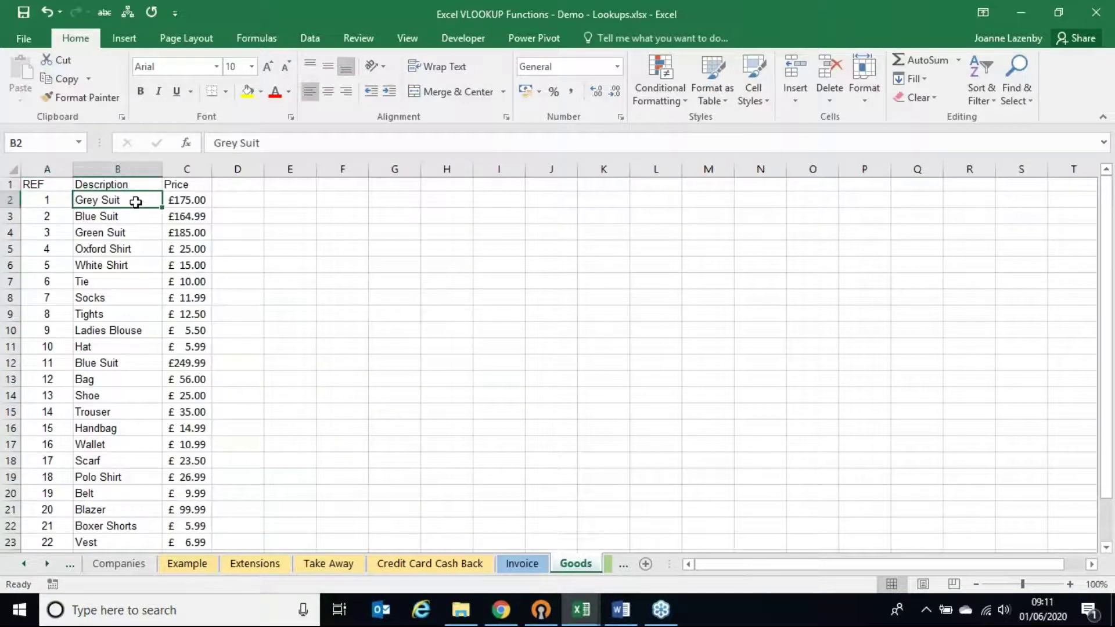
{"action": "left_click", "coordinate": [521, 565]}
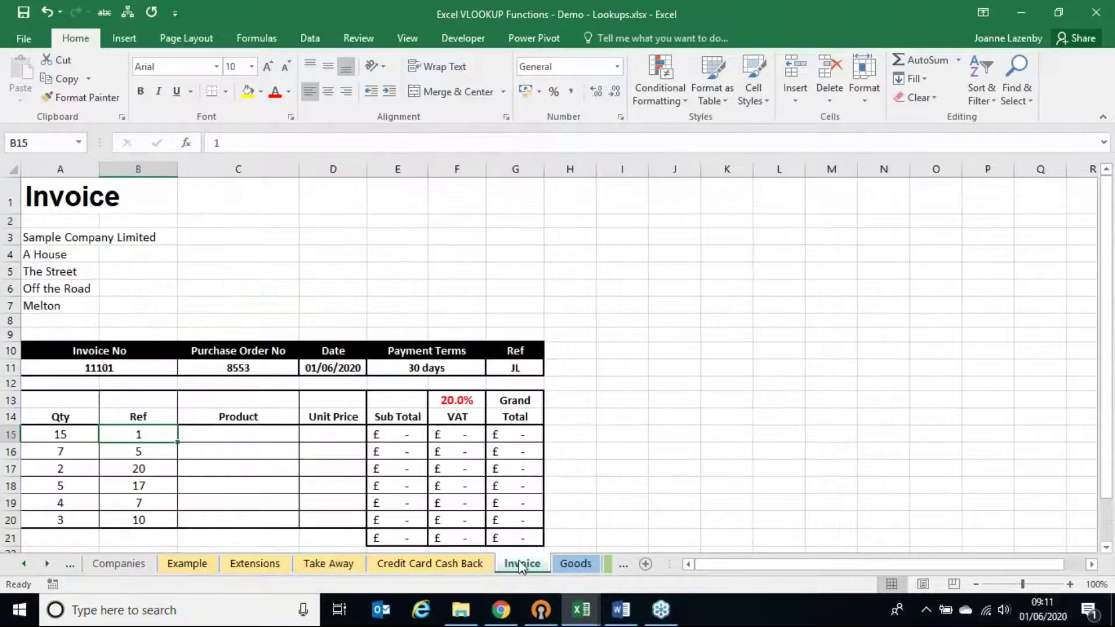
{"action": "left_click", "coordinate": [219, 437]}
{"action": "type", "text": "=v"}
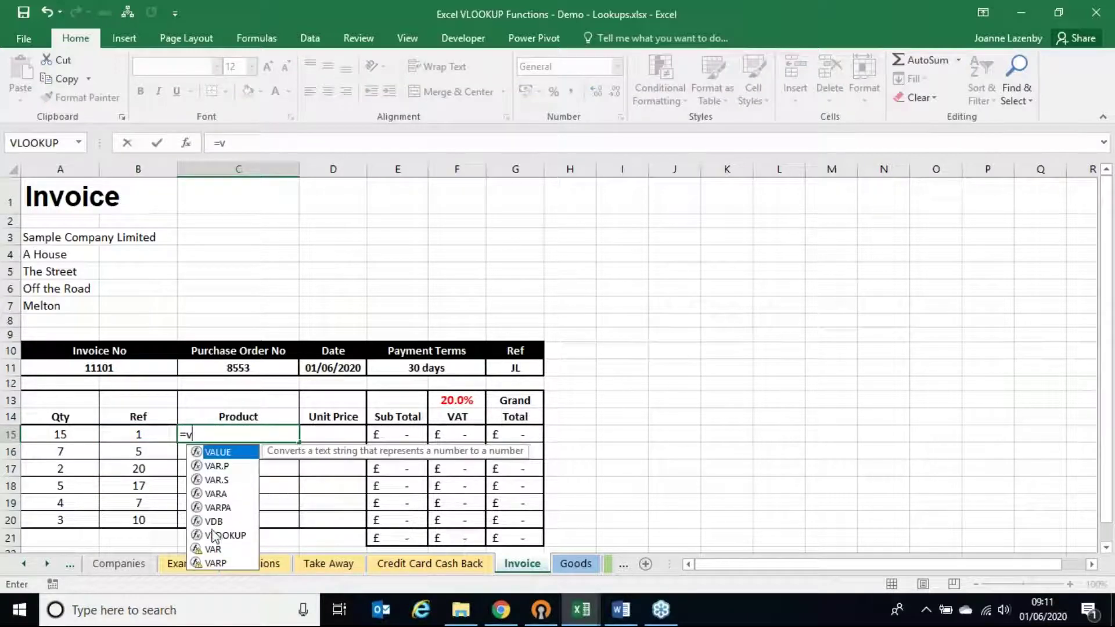
{"action": "left_click", "coordinate": [214, 535]}
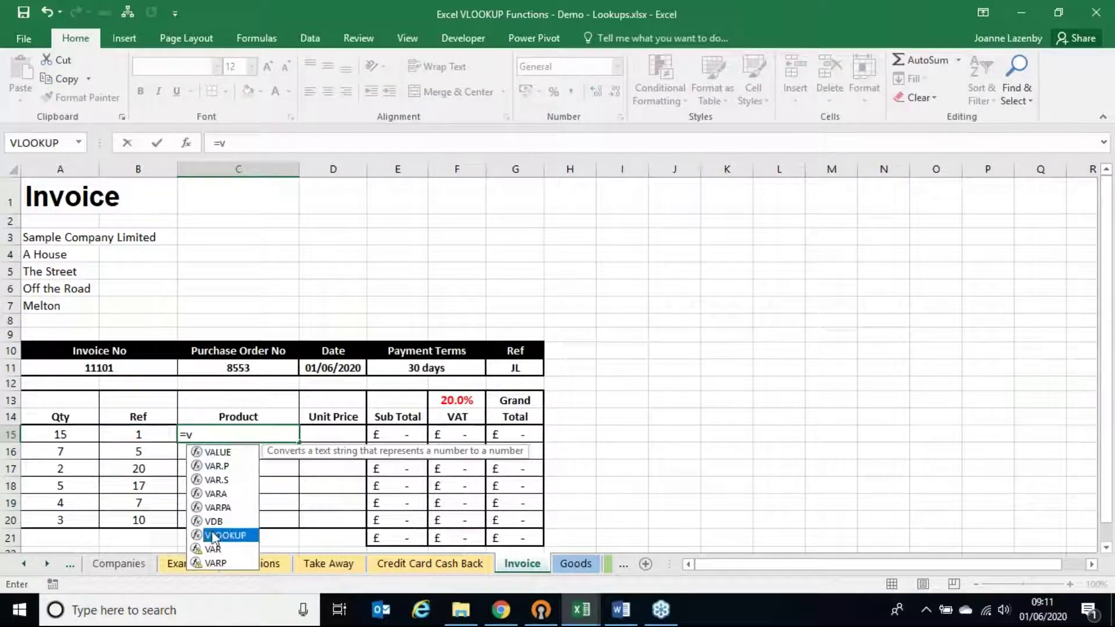
{"action": "double_click", "coordinate": [238, 540]}
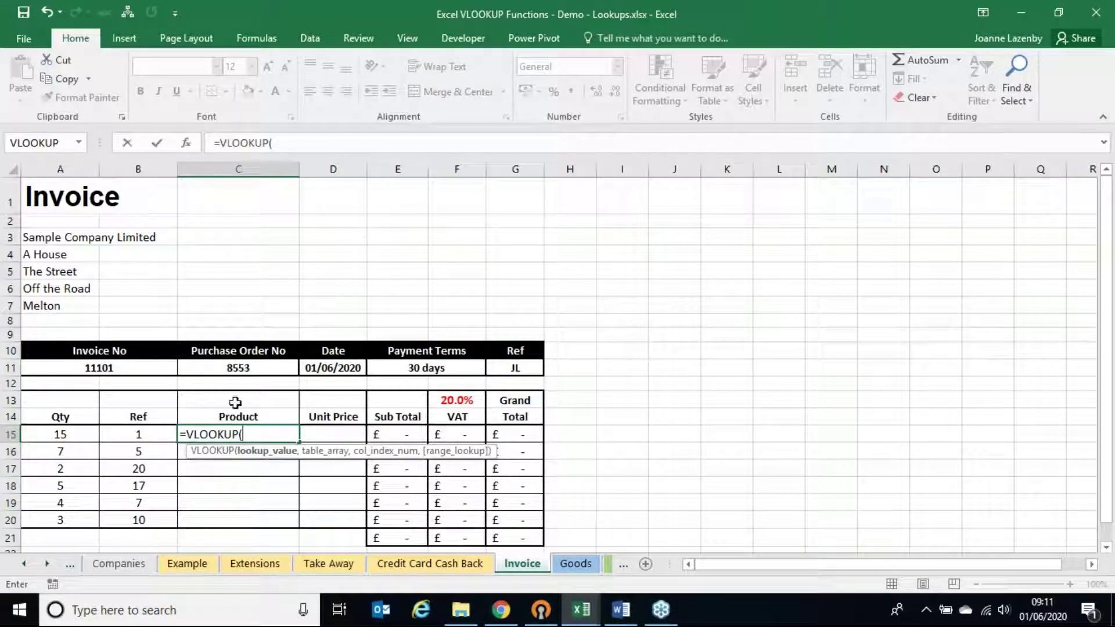
{"action": "left_click", "coordinate": [116, 433]}
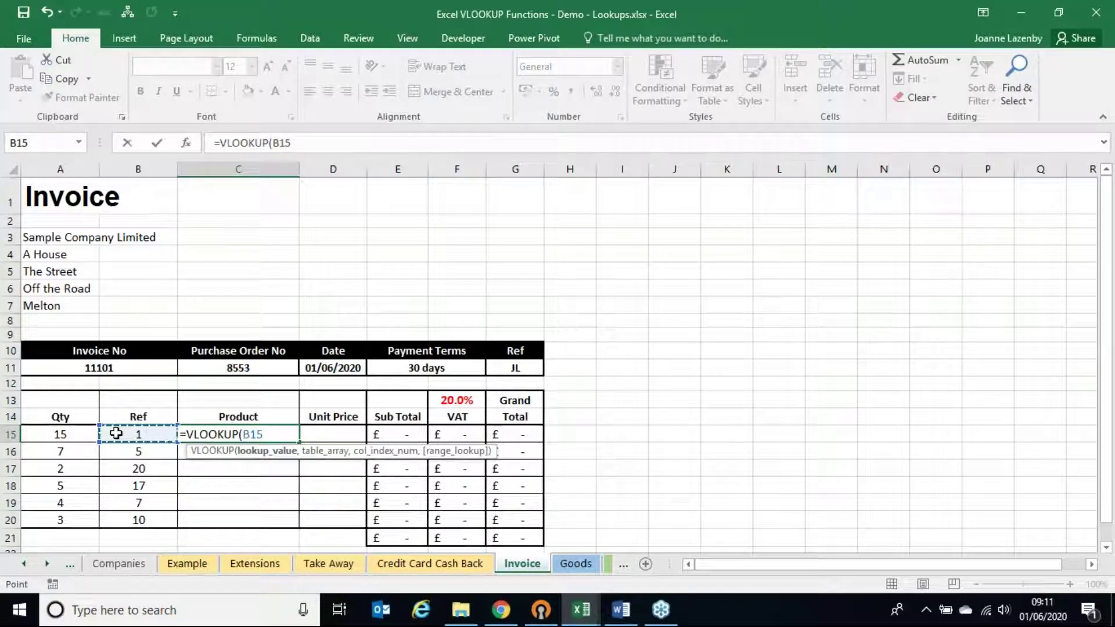
{"action": "type", "text": ","}
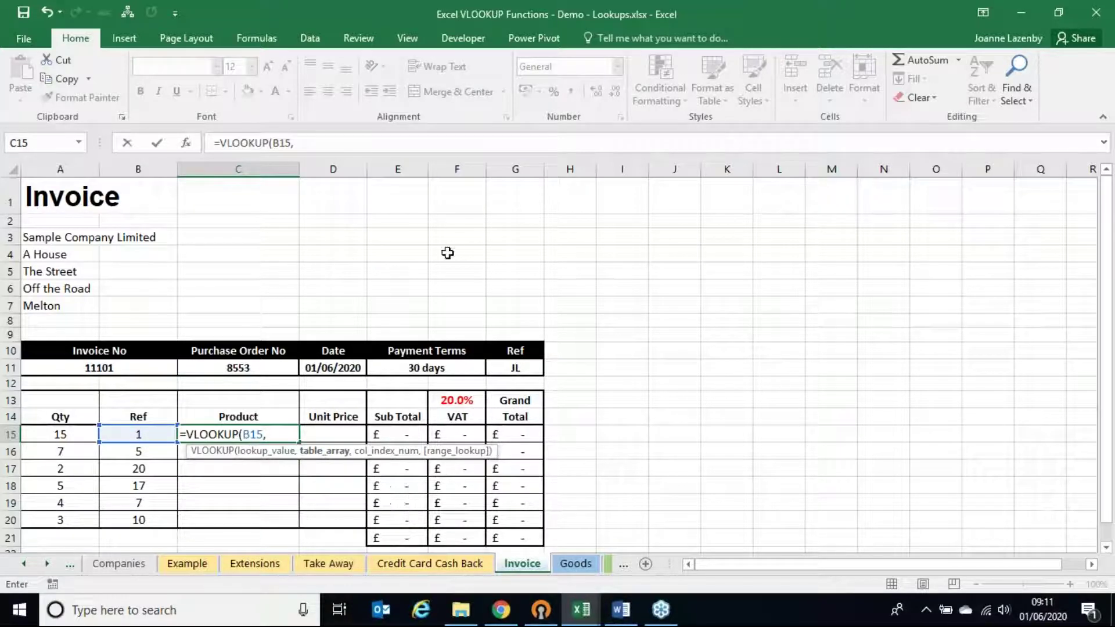
Complete C15's VLOOKUP with Goods columns A:C as the table array, column index 2 and FALSE for an exact match
{"action": "left_click", "coordinate": [569, 564]}
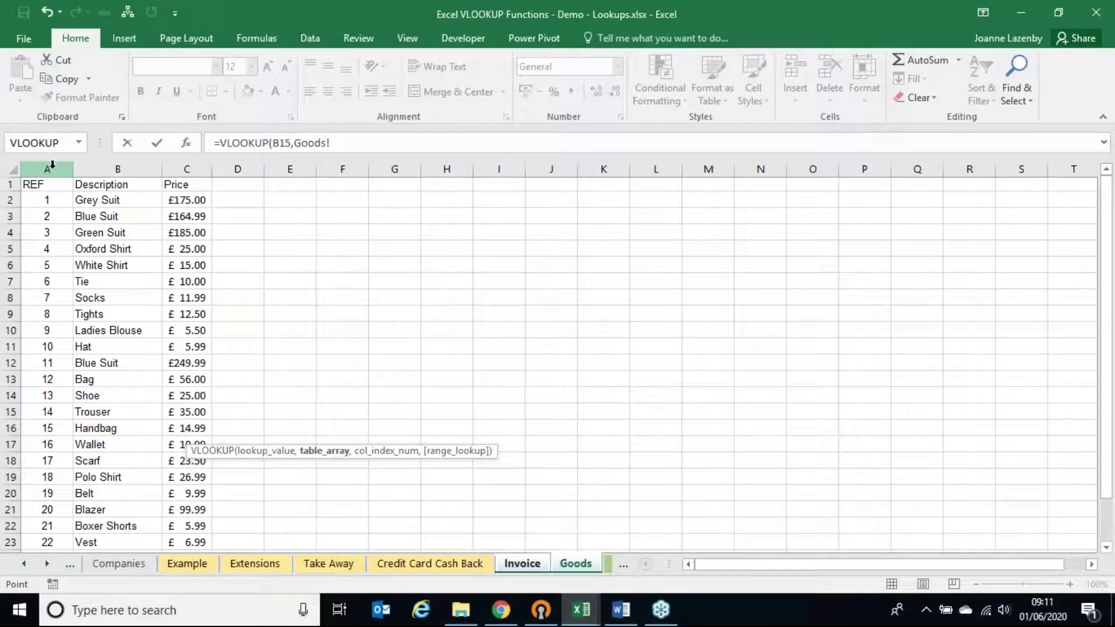
{"action": "left_click_drag", "start_coordinate": [52, 165], "coordinate": [187, 169]}
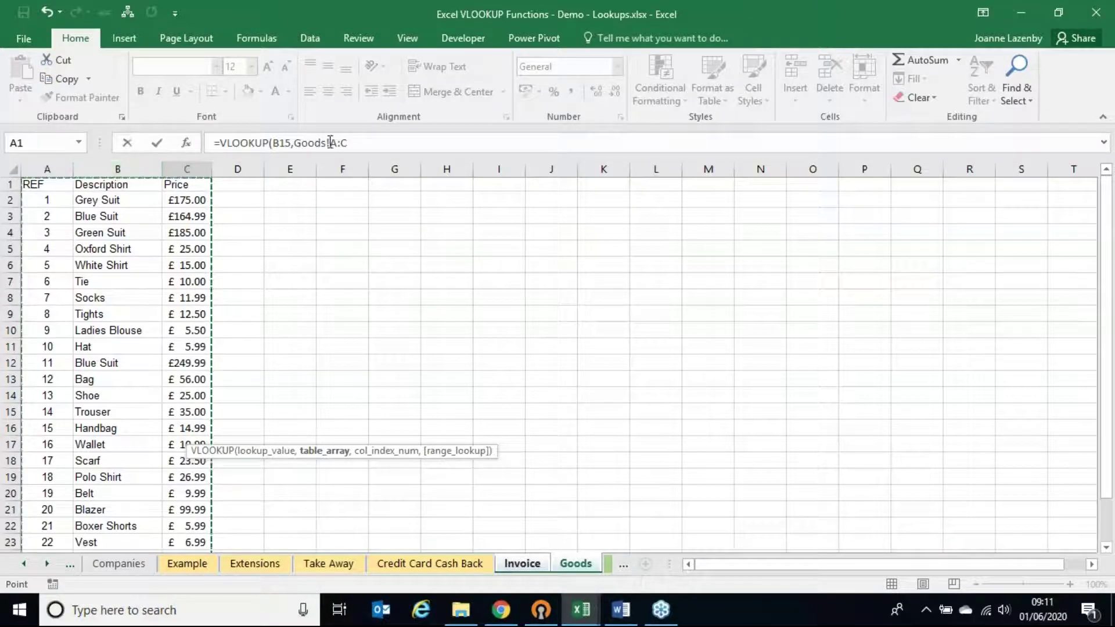
{"action": "left_click", "coordinate": [364, 145]}
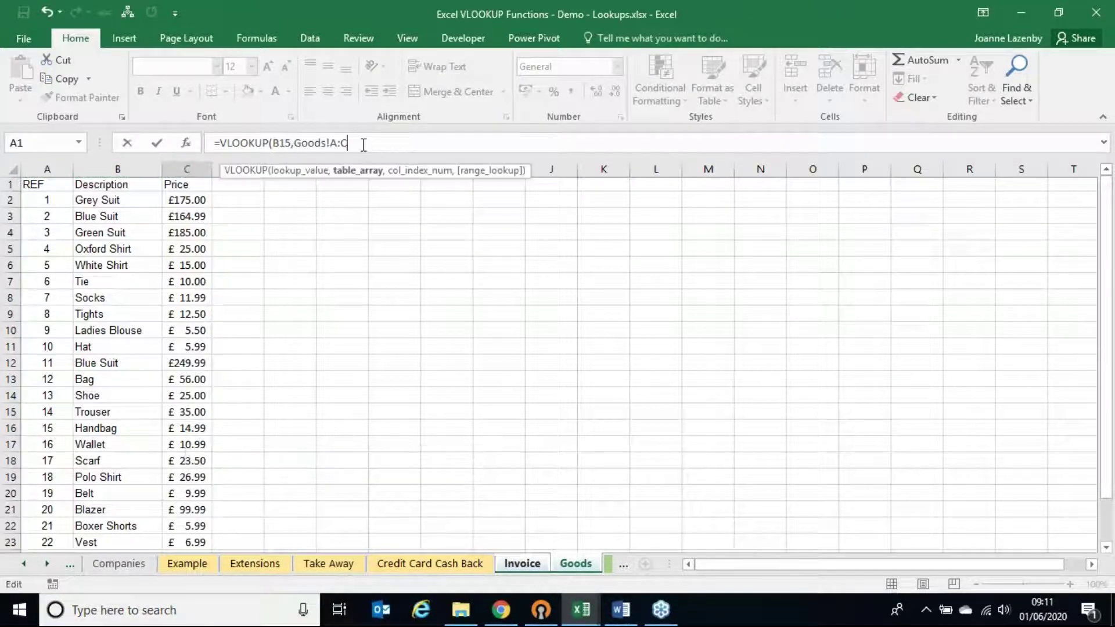
{"action": "type", "text": ","}
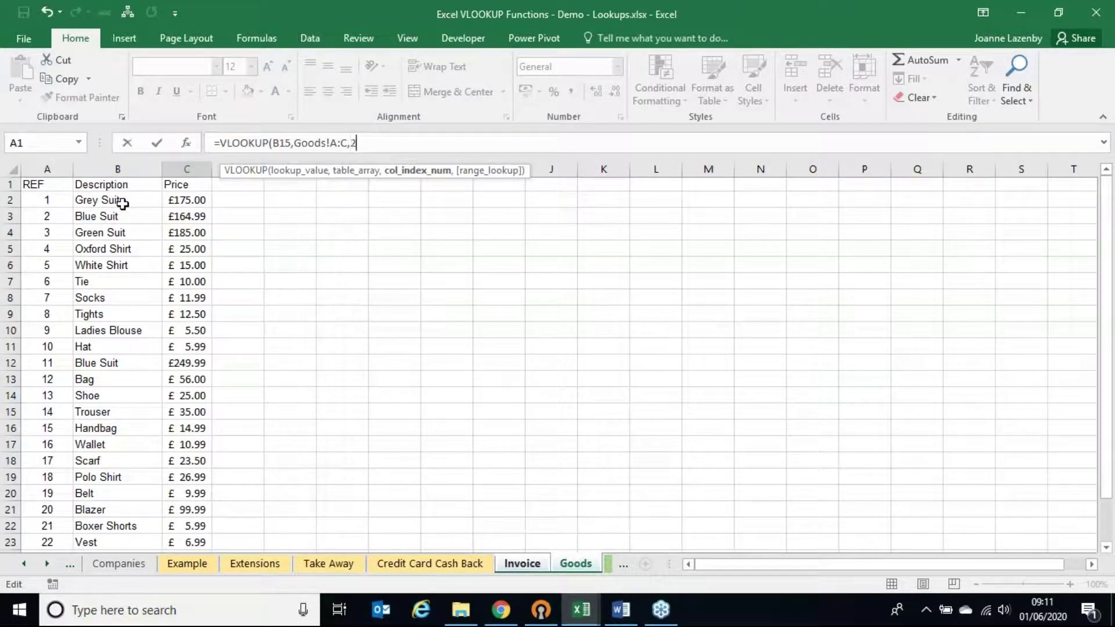
{"action": "type", "text": "2,"}
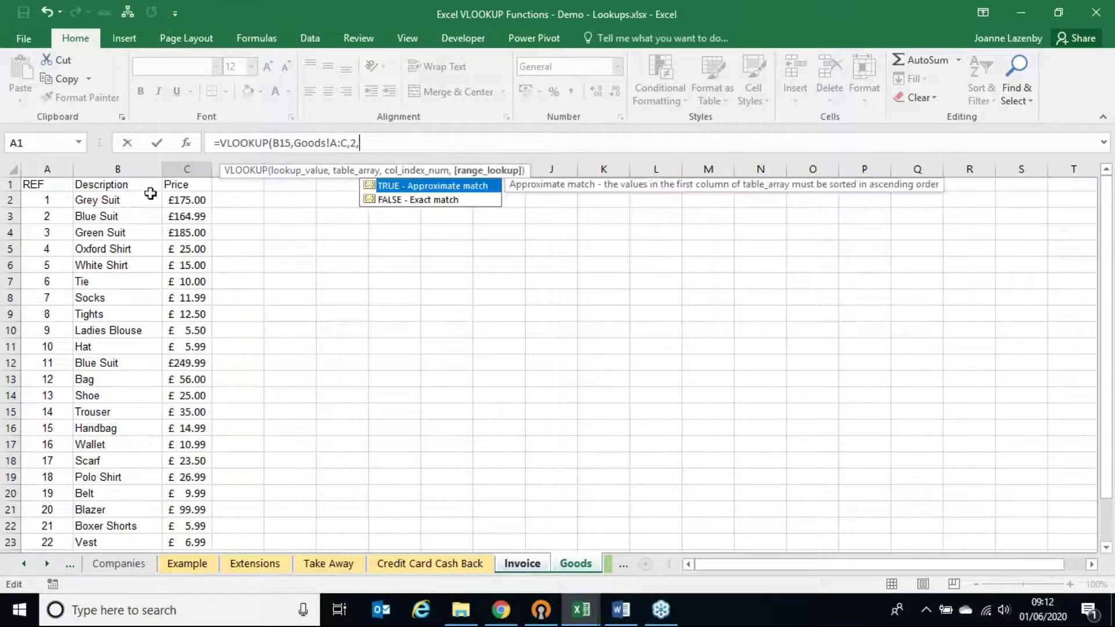
{"action": "double_click", "coordinate": [427, 200]}
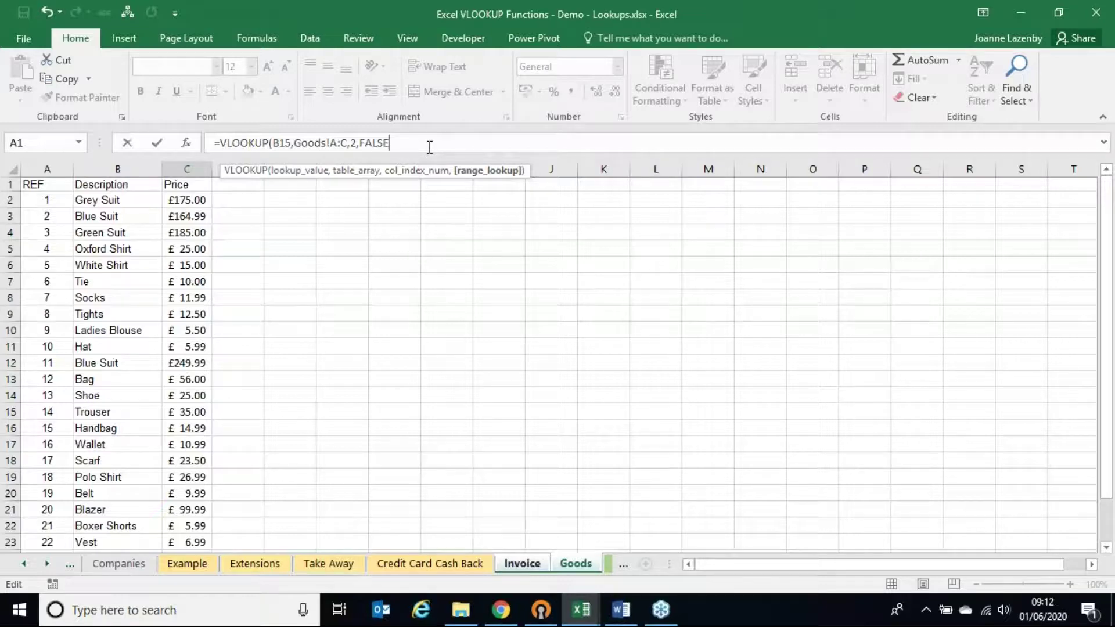
{"action": "key", "text": "Return"}
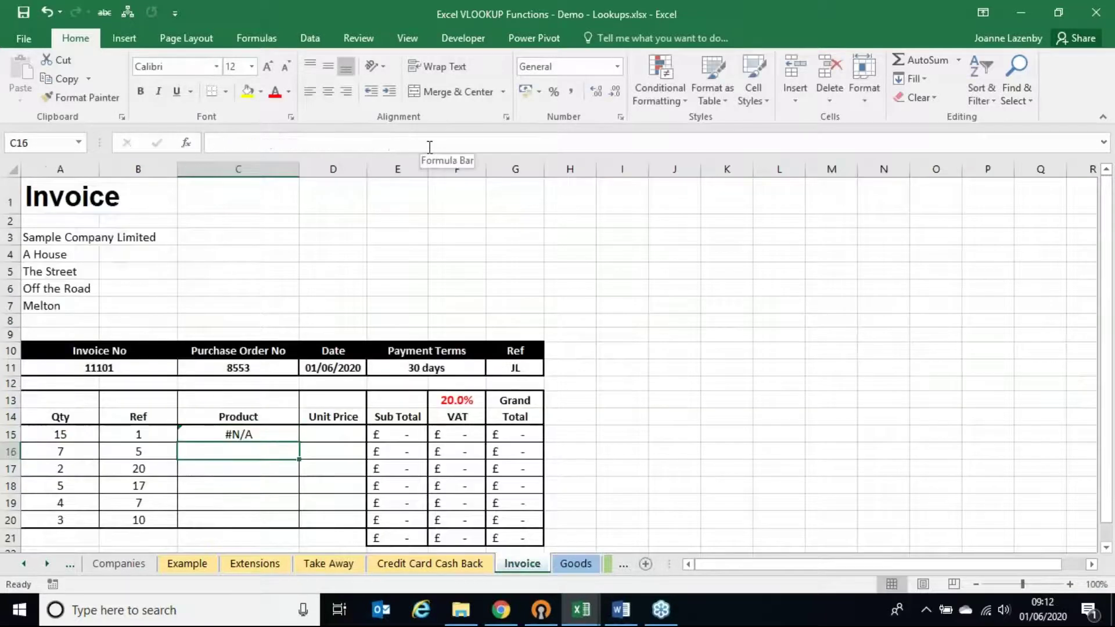
Inspect the REF, Description and Price cells on Goods and their number formats against the VLOOKUP in Invoice cell C15
{"action": "left_click", "coordinate": [566, 567]}
{"action": "left_click", "coordinate": [47, 198]}
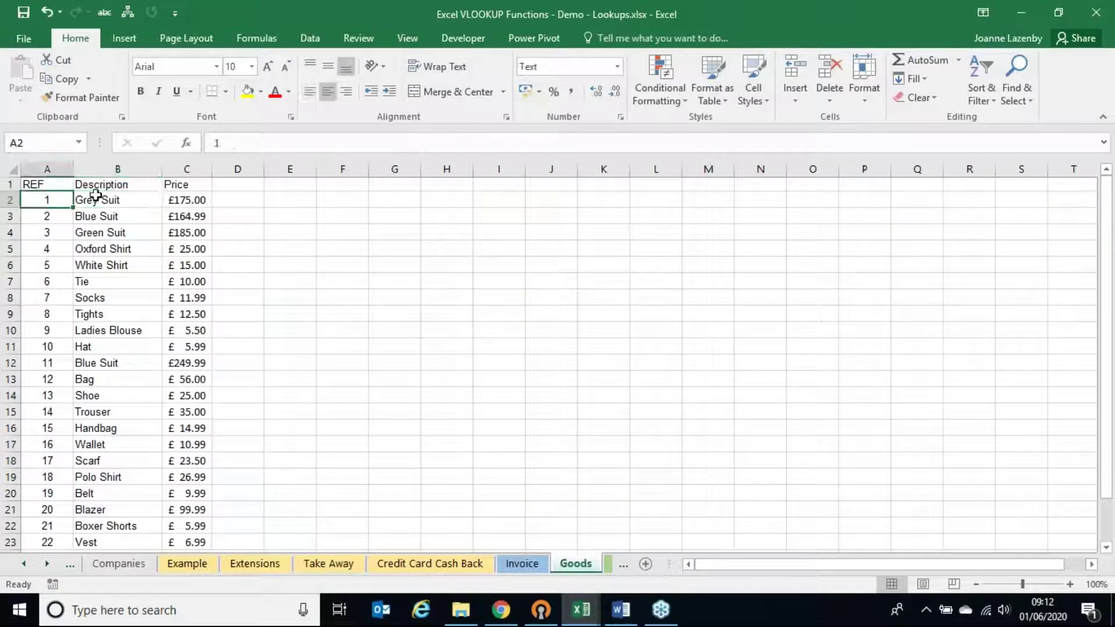
{"action": "left_click", "coordinate": [93, 198]}
{"action": "left_click", "coordinate": [522, 565]}
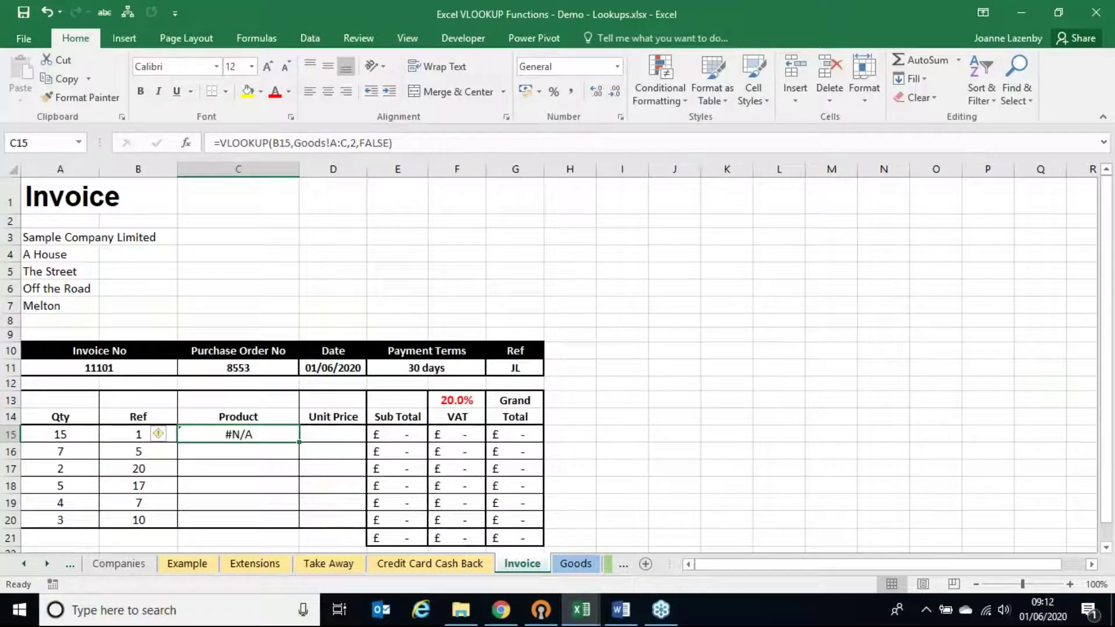
{"action": "left_click", "coordinate": [577, 563]}
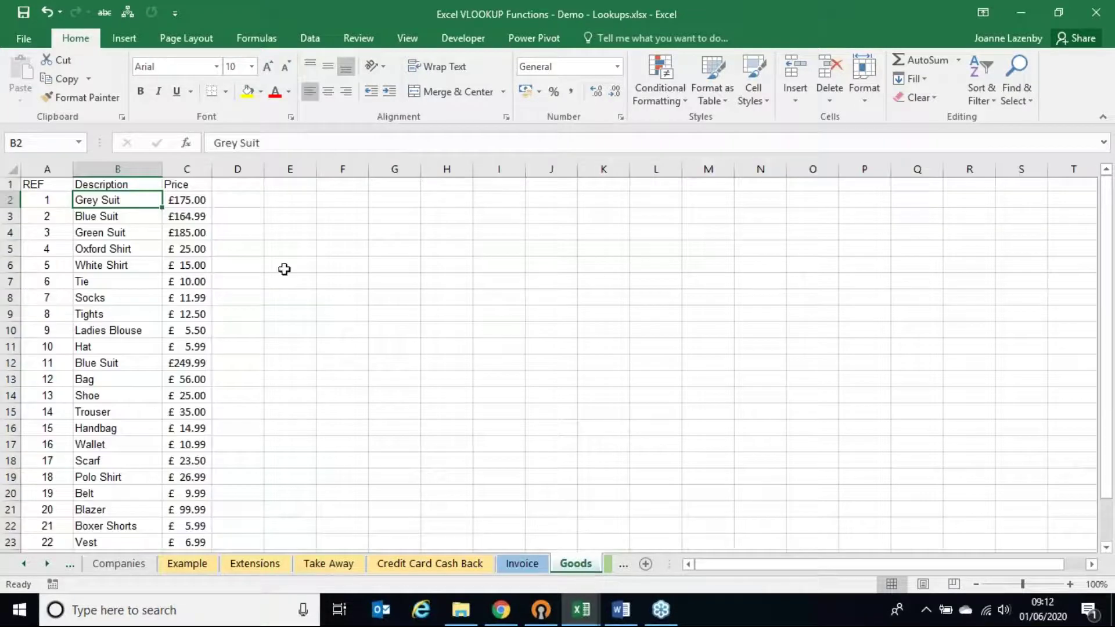
{"action": "left_click", "coordinate": [99, 232]}
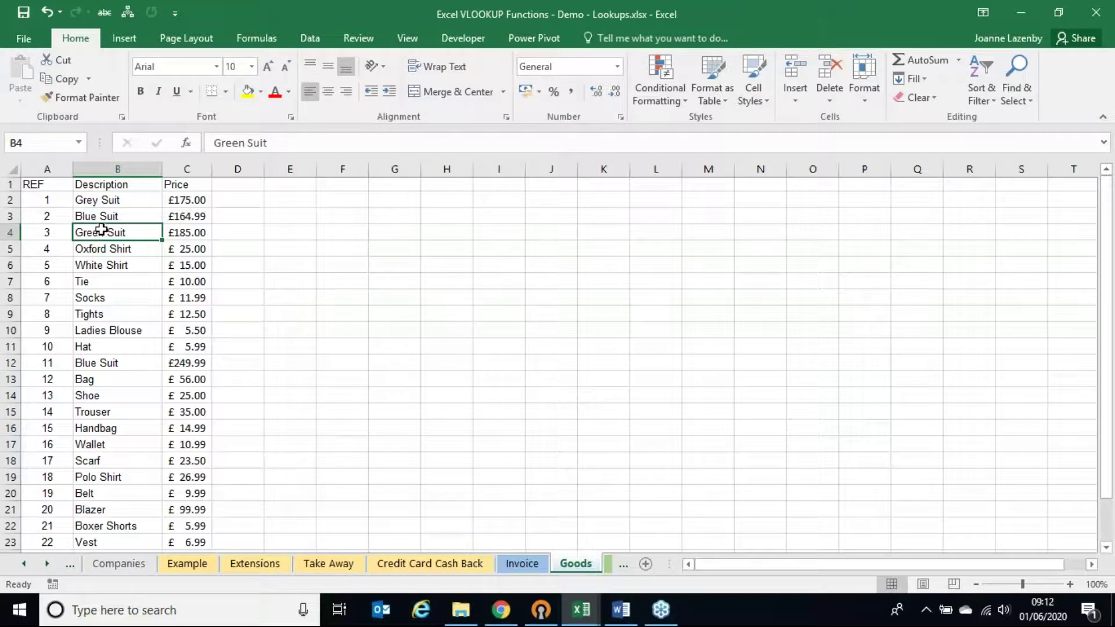
{"action": "left_click", "coordinate": [187, 201]}
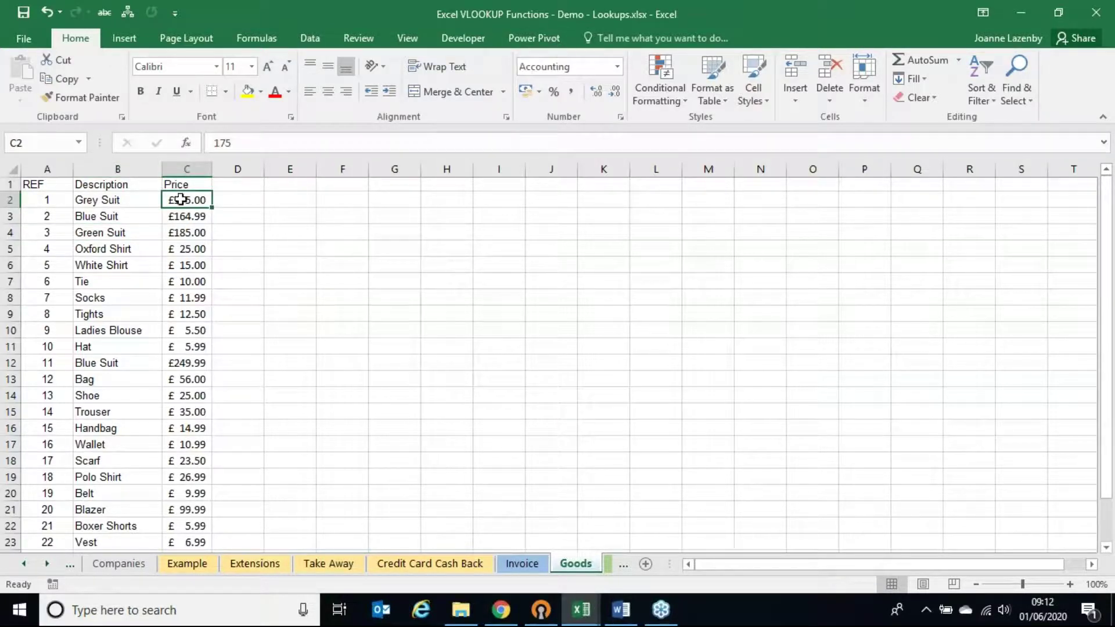
{"action": "left_click", "coordinate": [133, 201]}
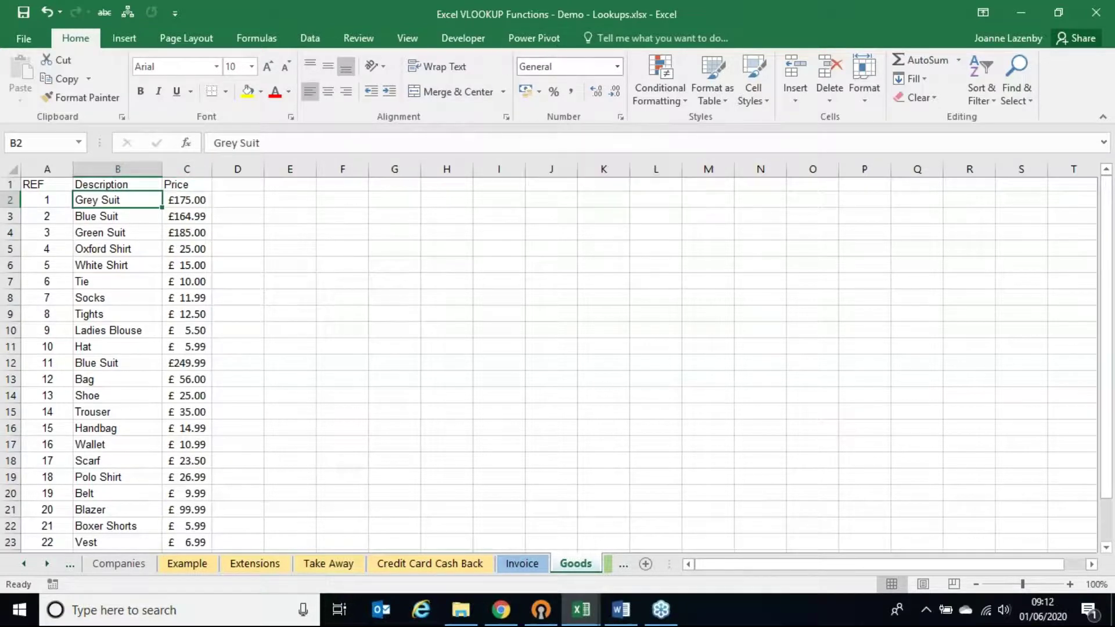
{"action": "left_click", "coordinate": [32, 199]}
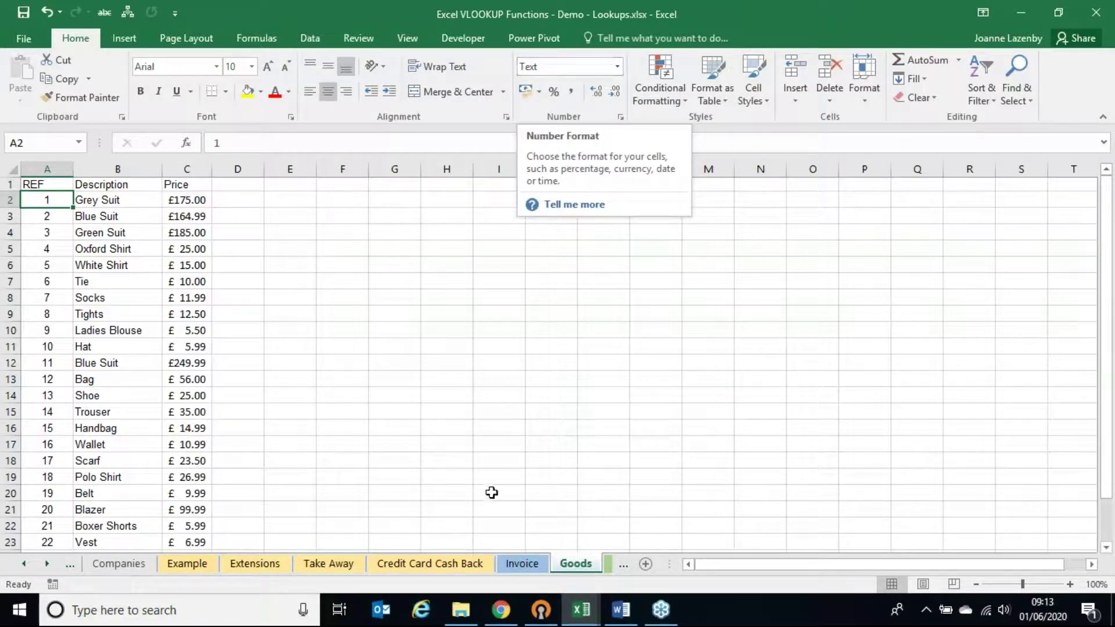
{"action": "left_click", "coordinate": [523, 564]}
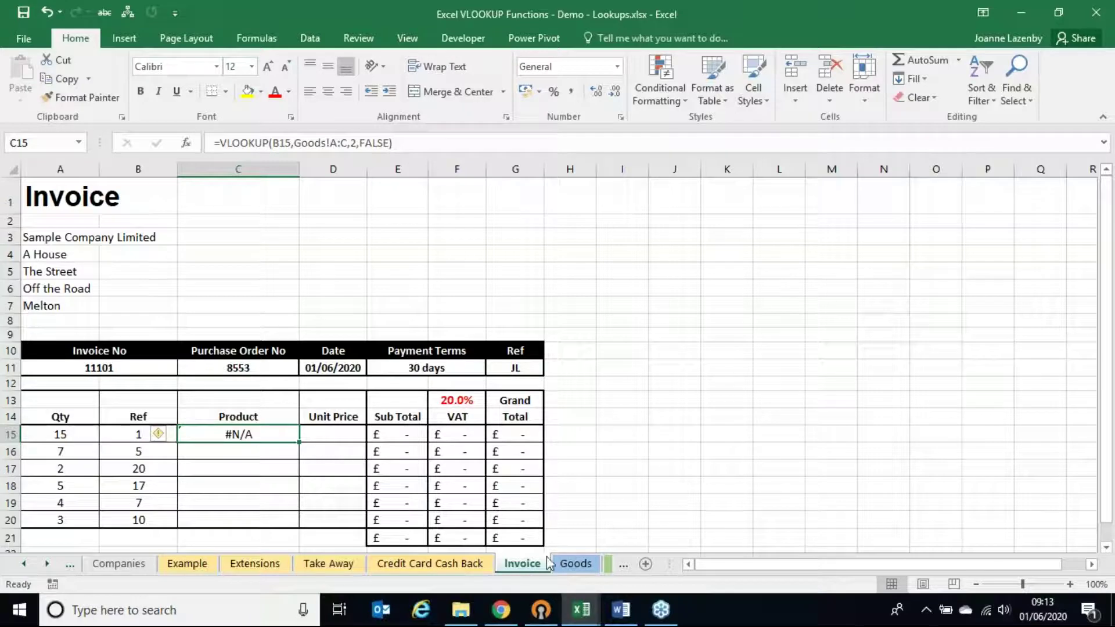
Change the number format of the REF values in Goods A2:A26 to General and check the Product result in Invoice C15
{"action": "left_click", "coordinate": [567, 567]}
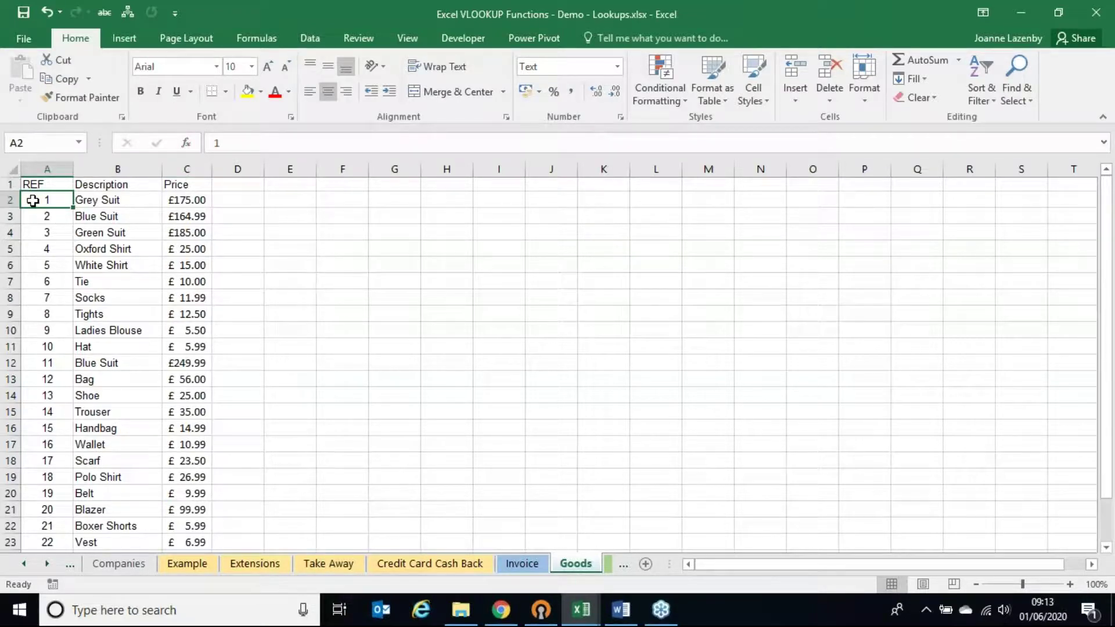
{"action": "key", "text": "super+Down"}
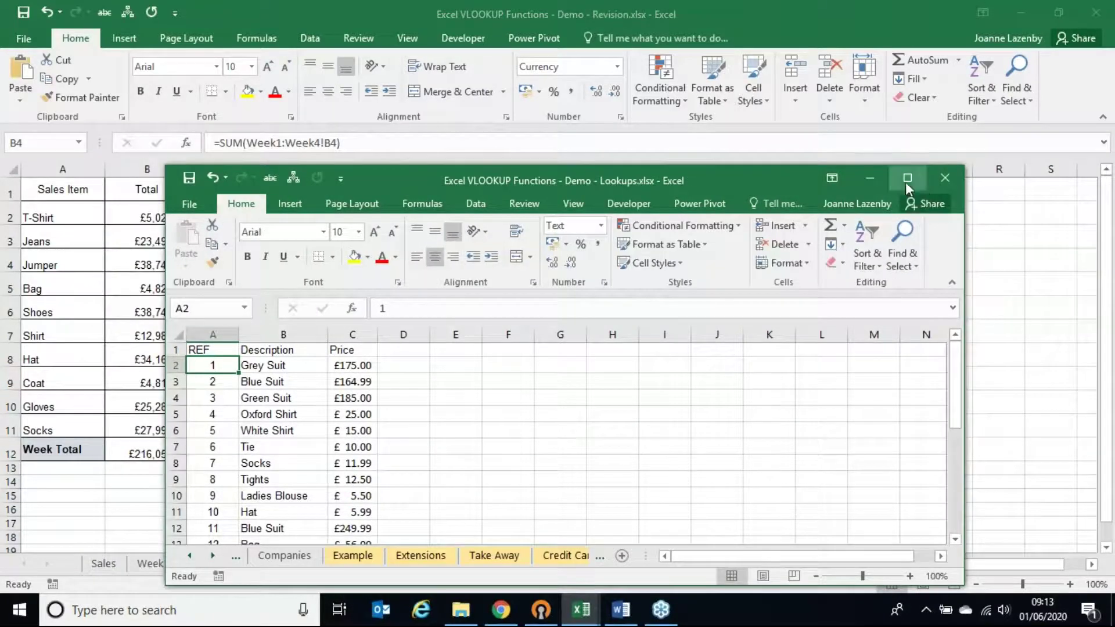
{"action": "left_click", "coordinate": [906, 179]}
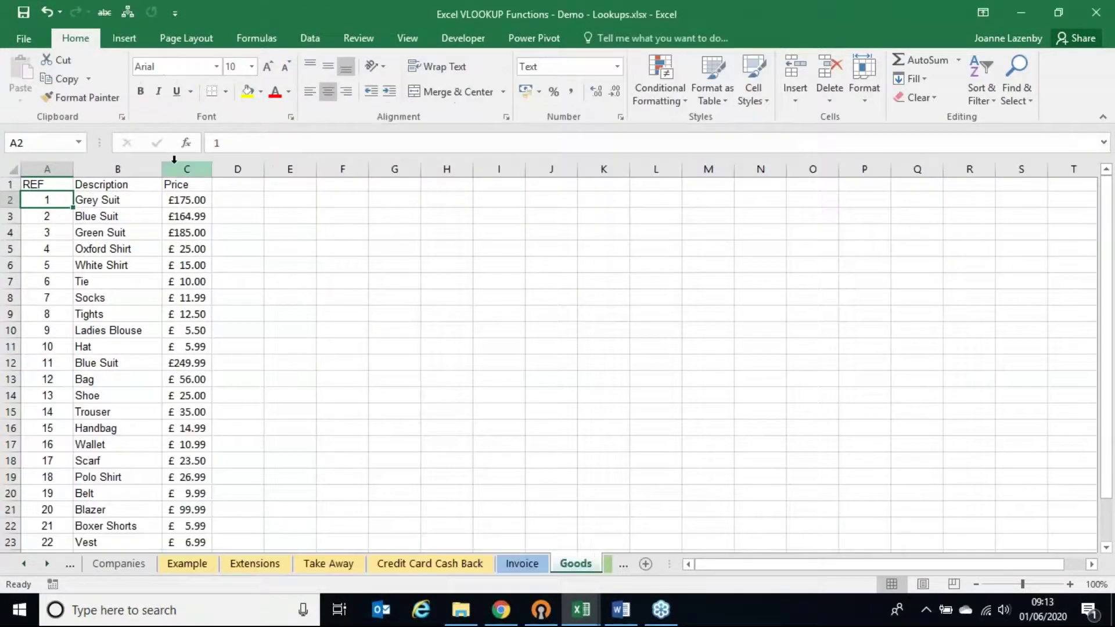
{"action": "key", "text": "ctrl+shift+Down"}
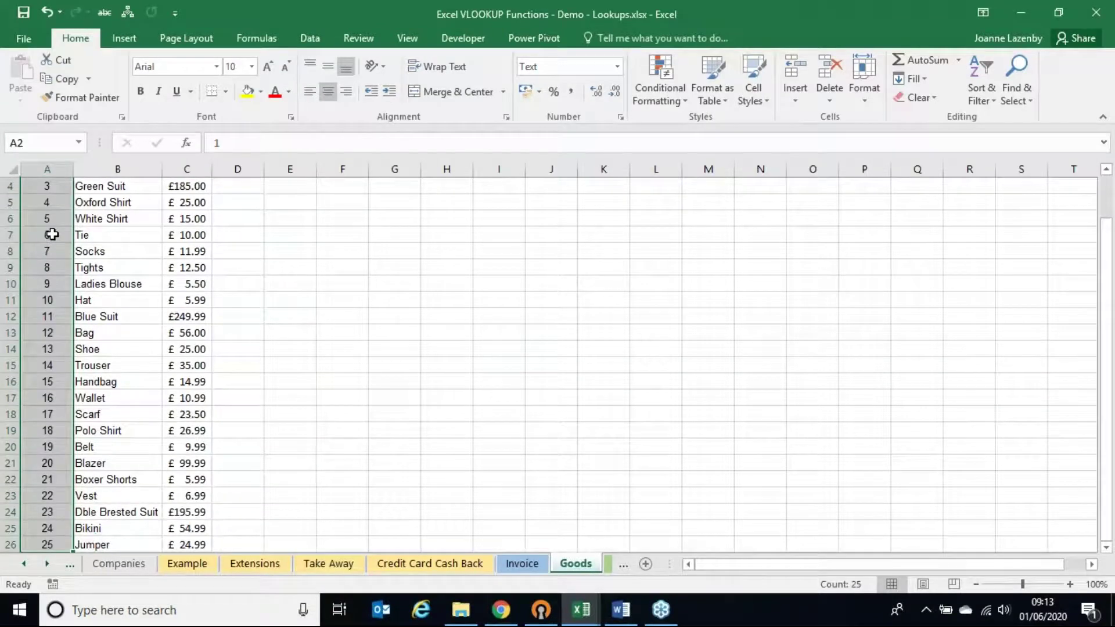
{"action": "scroll", "coordinate": [53, 235], "scroll_direction": "up", "scroll_amount": 1}
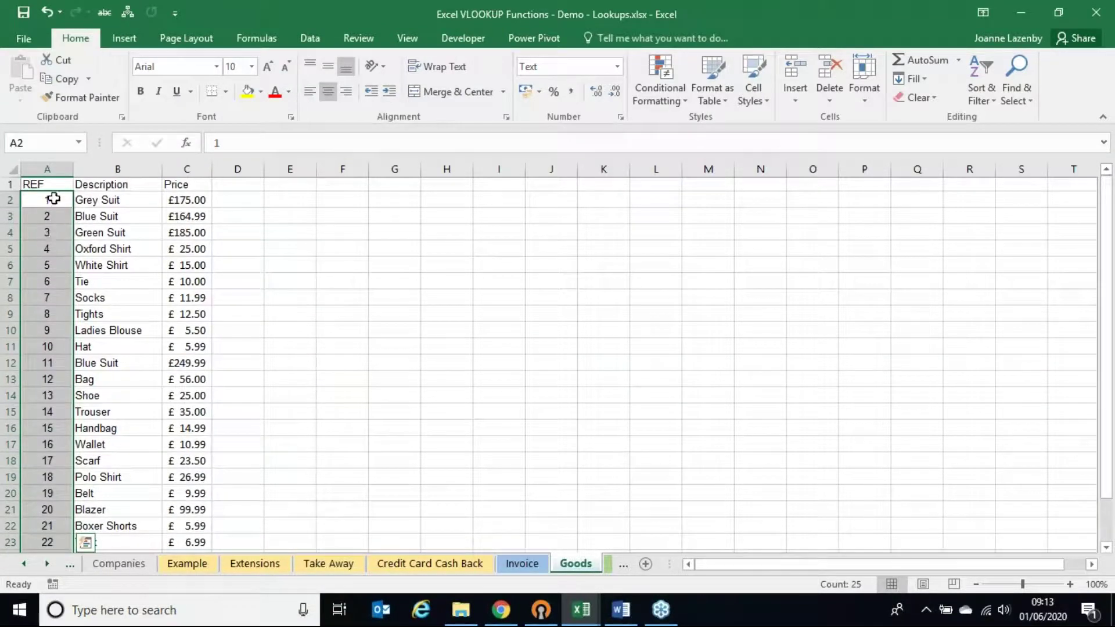
{"action": "left_click", "coordinate": [620, 68]}
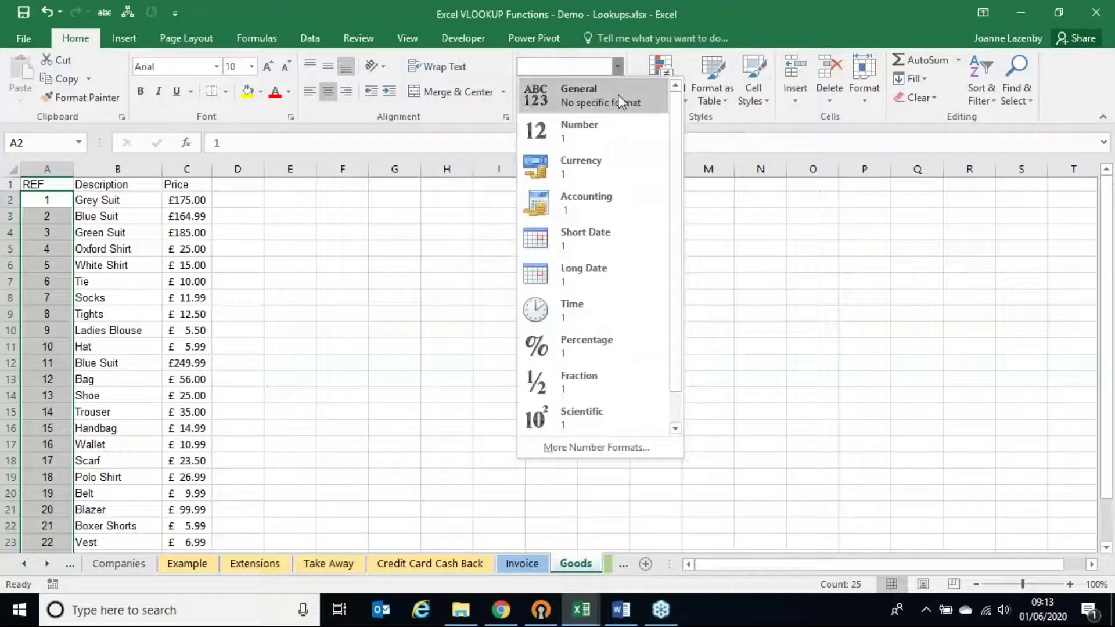
{"action": "left_click", "coordinate": [618, 96]}
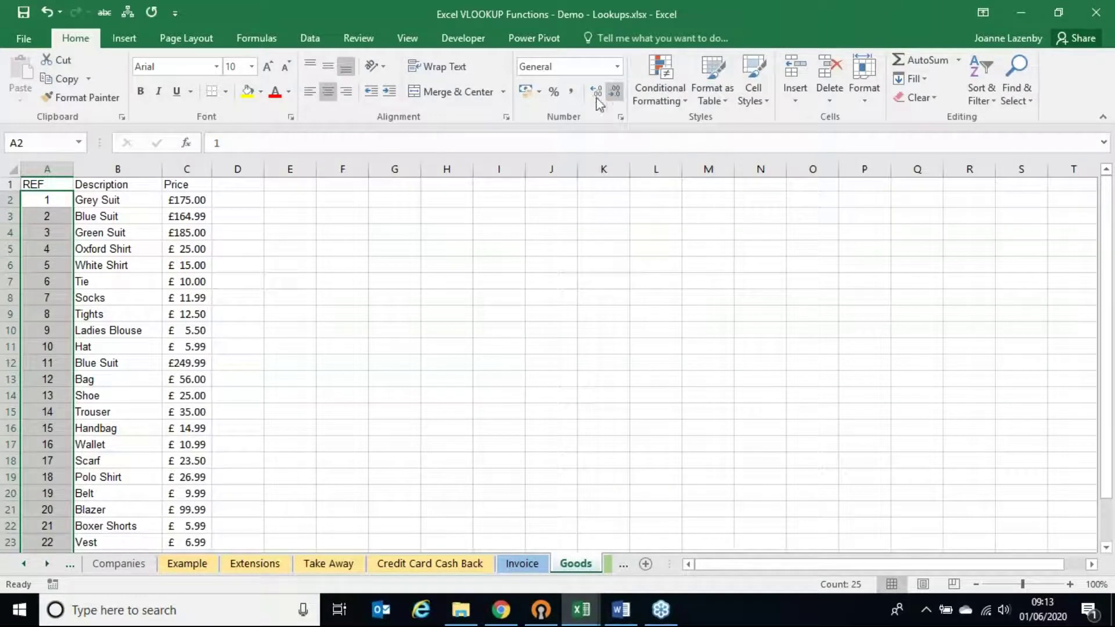
{"action": "left_click", "coordinate": [34, 198]}
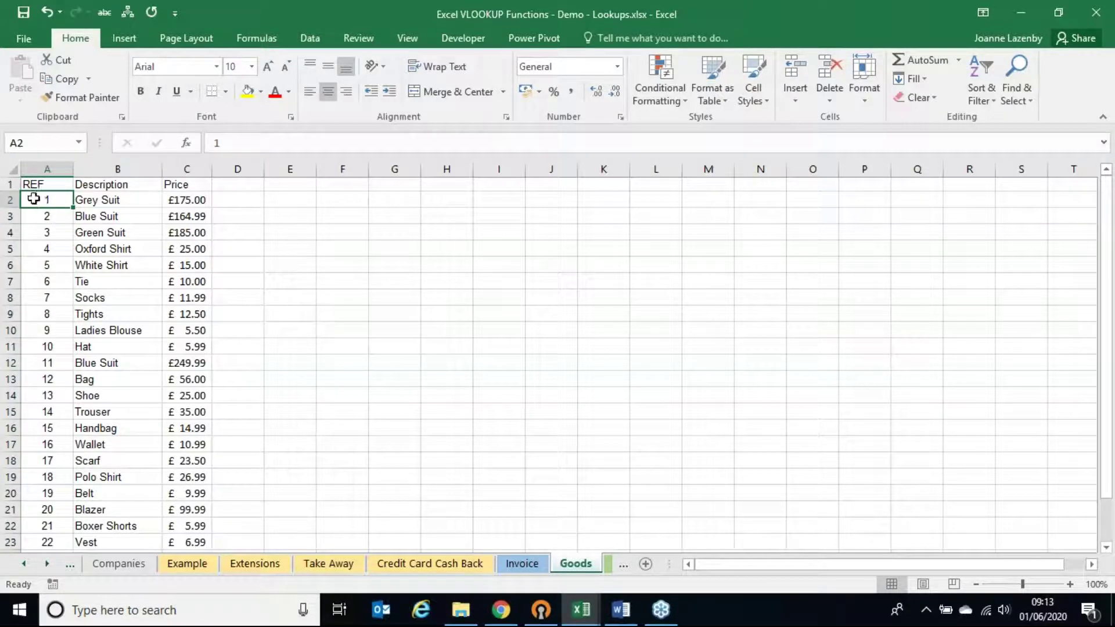
{"action": "left_click", "coordinate": [522, 564]}
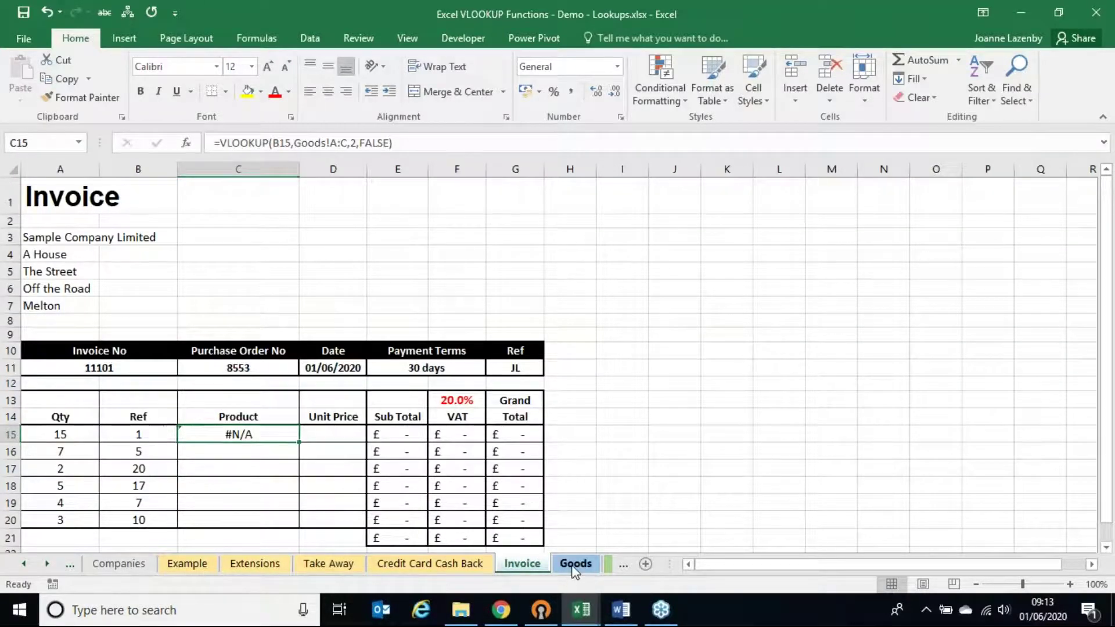
Copy the REF values in Goods A2:A26 and paste them back over the same cells as values only
{"action": "left_click", "coordinate": [575, 564]}
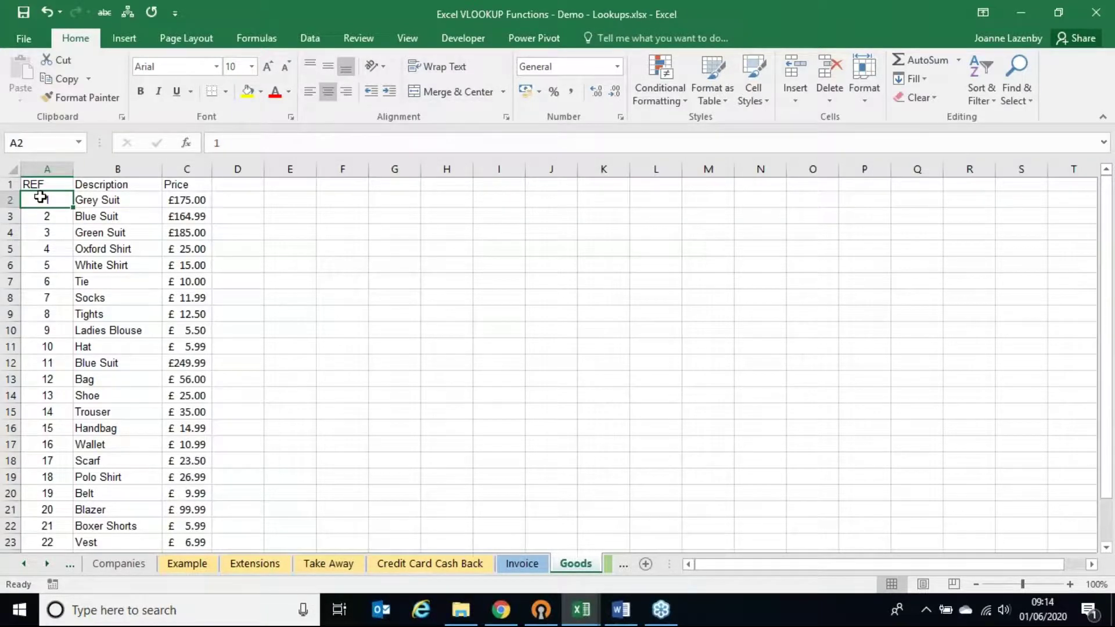
{"action": "key", "text": "ctrl+shift+Down"}
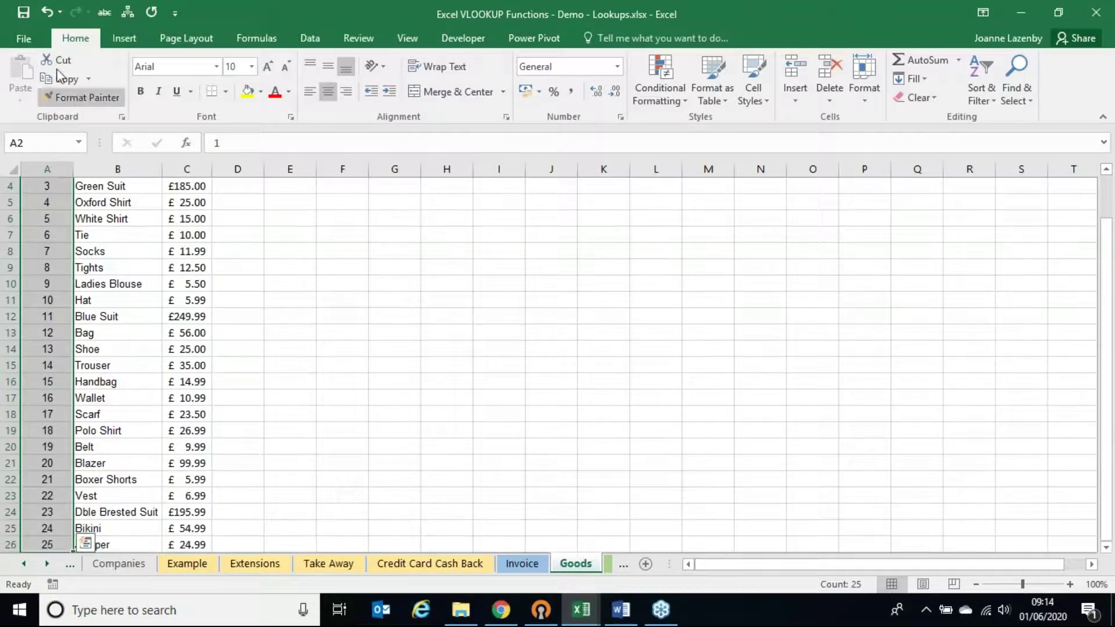
{"action": "left_click", "coordinate": [57, 81]}
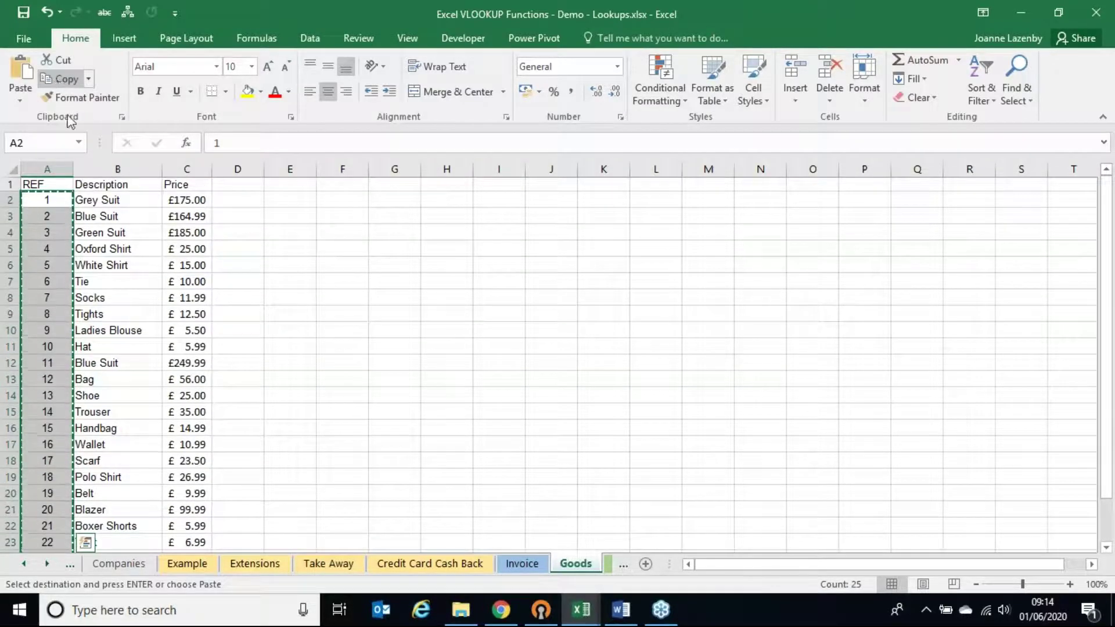
{"action": "left_click", "coordinate": [51, 198]}
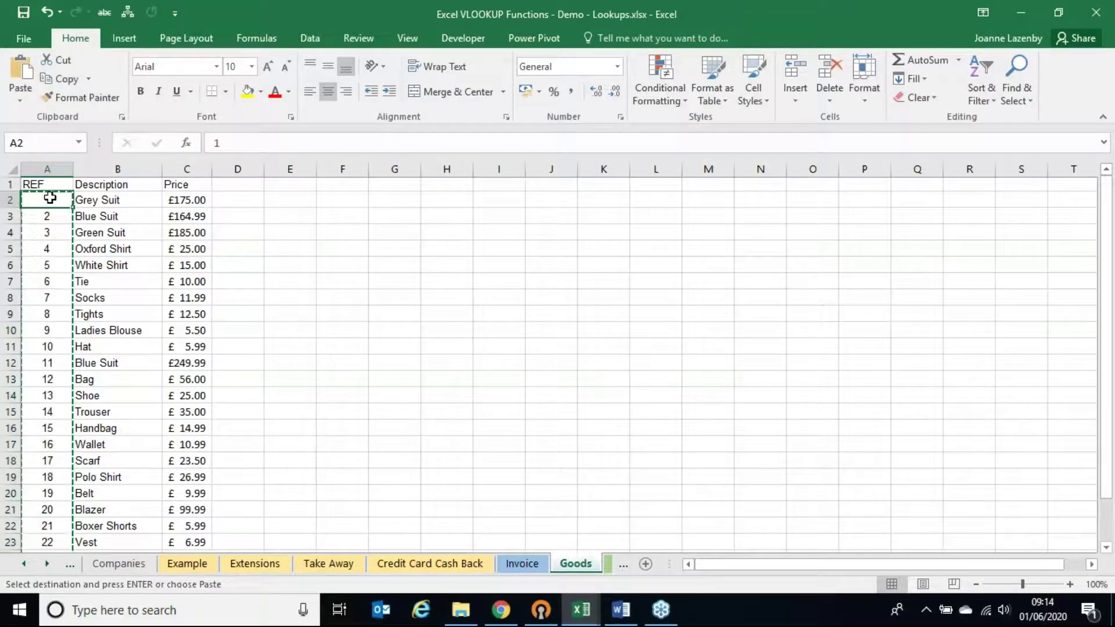
{"action": "left_click", "coordinate": [22, 100]}
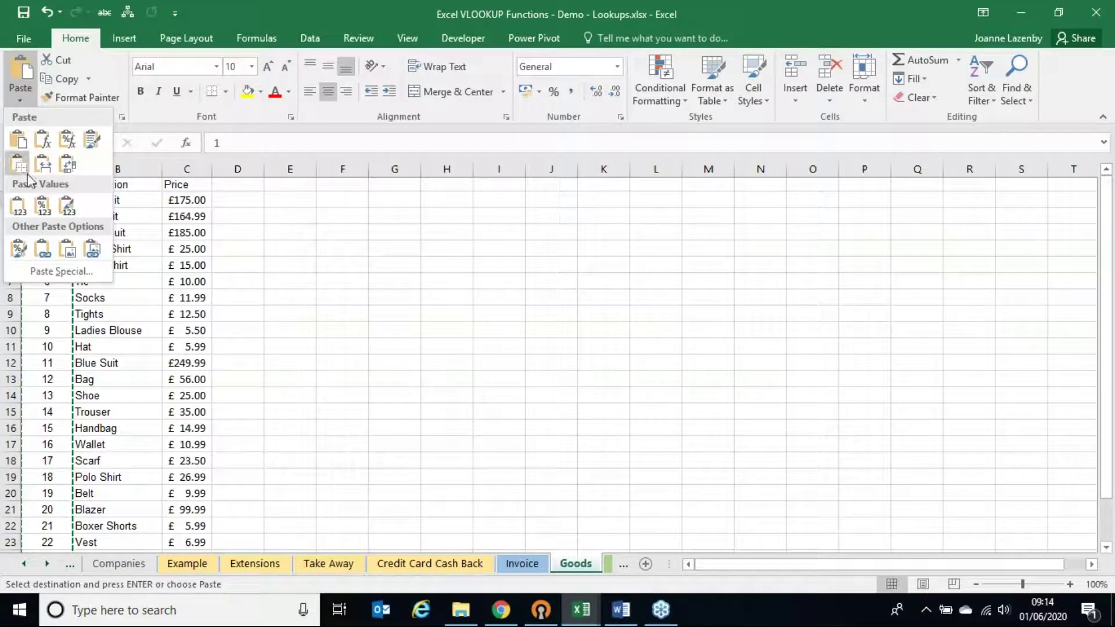
{"action": "left_click", "coordinate": [18, 207]}
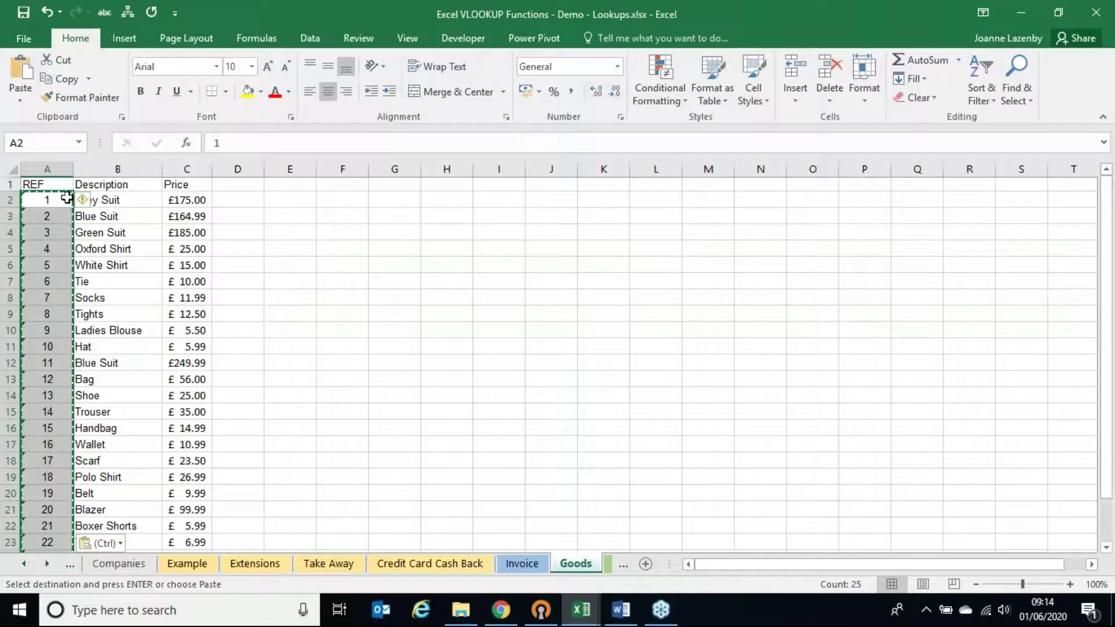
Convert the REF entries in Goods A2:A26 from numbers stored as text to numbers
{"action": "mouse_move", "coordinate": [85, 203]}
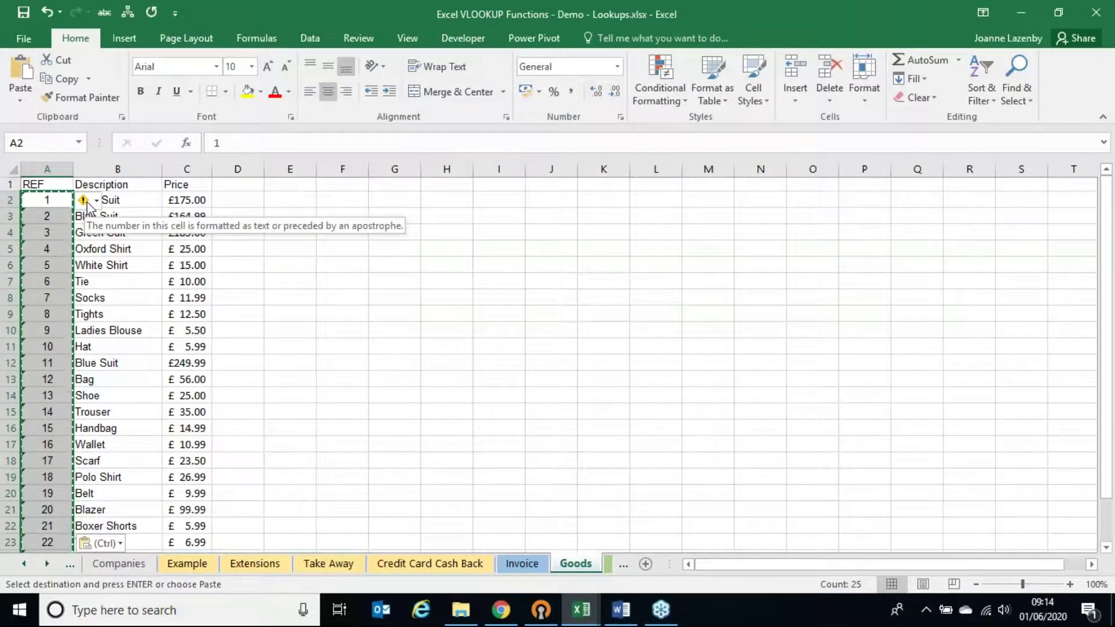
{"action": "left_click", "coordinate": [85, 203]}
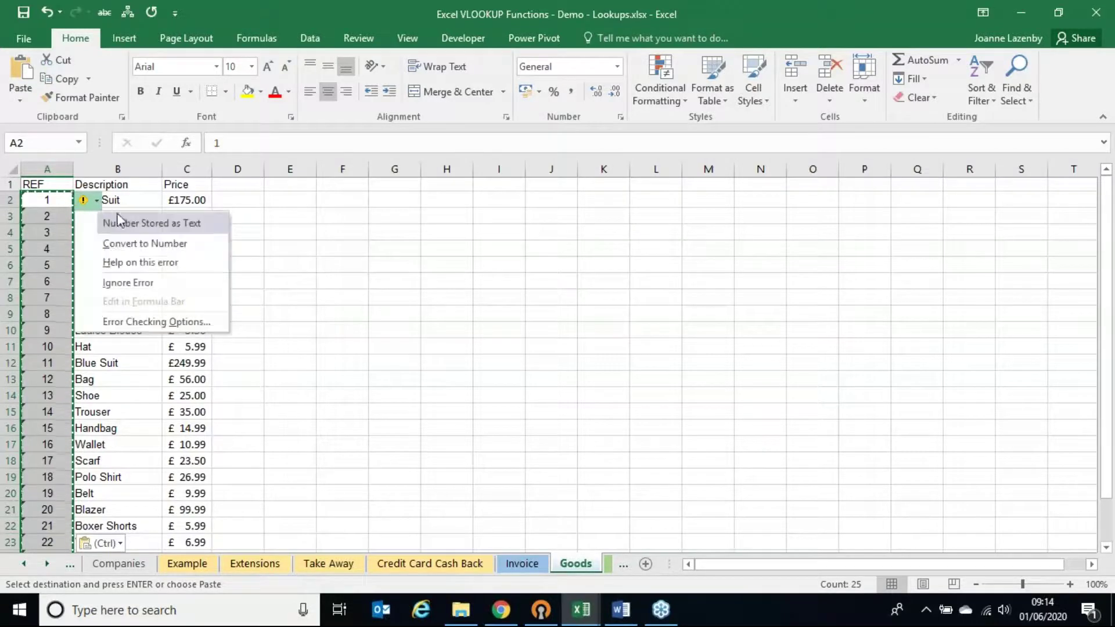
{"action": "left_click", "coordinate": [132, 245]}
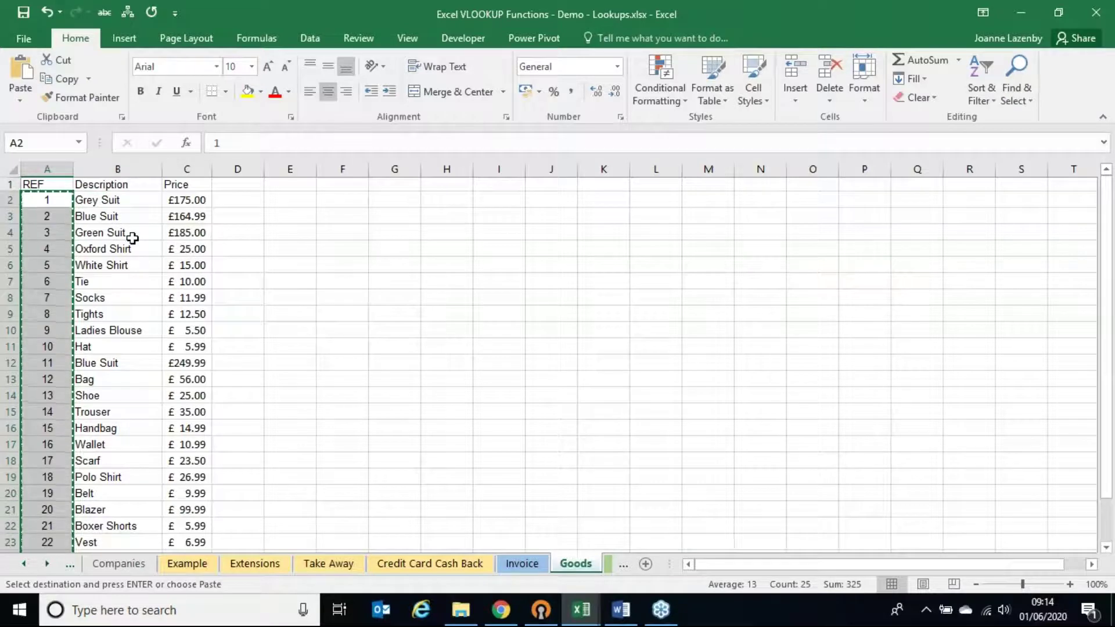
Fill Invoice C15's VLOOKUP down to C20 and check the product for Ref 17 against the Goods list
{"action": "left_click", "coordinate": [523, 564]}
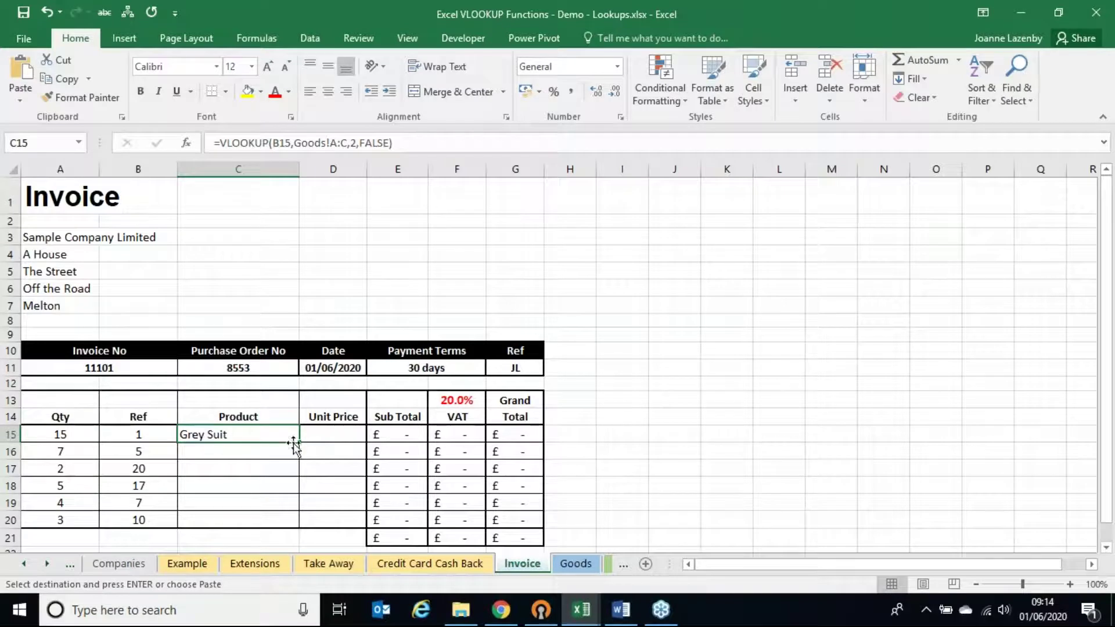
{"action": "left_click_drag", "start_coordinate": [298, 443], "coordinate": [287, 520]}
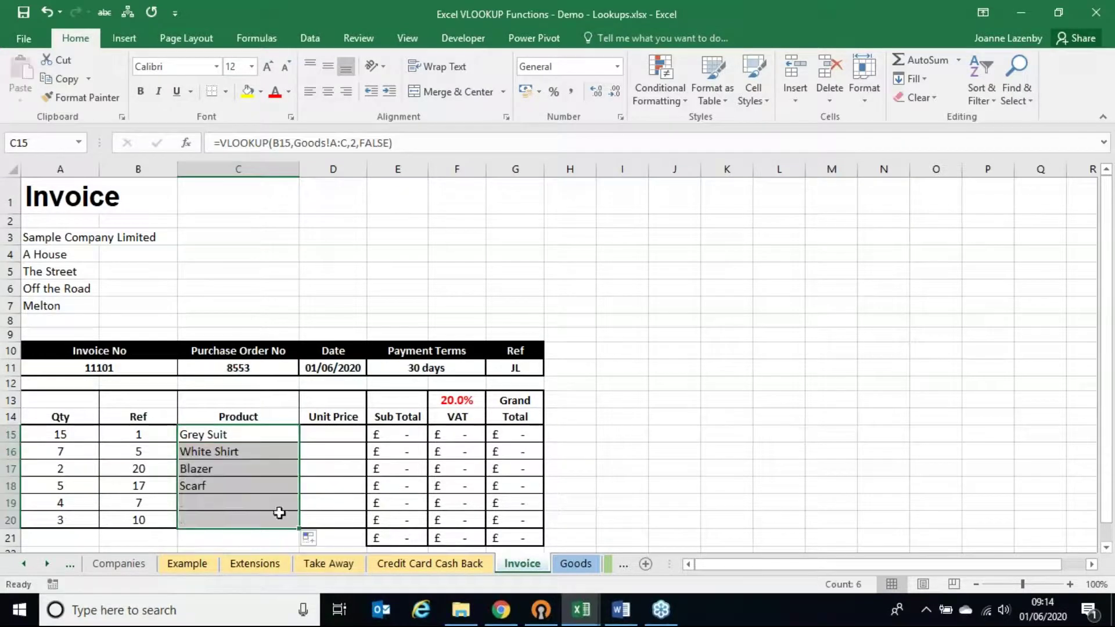
{"action": "left_click", "coordinate": [219, 486]}
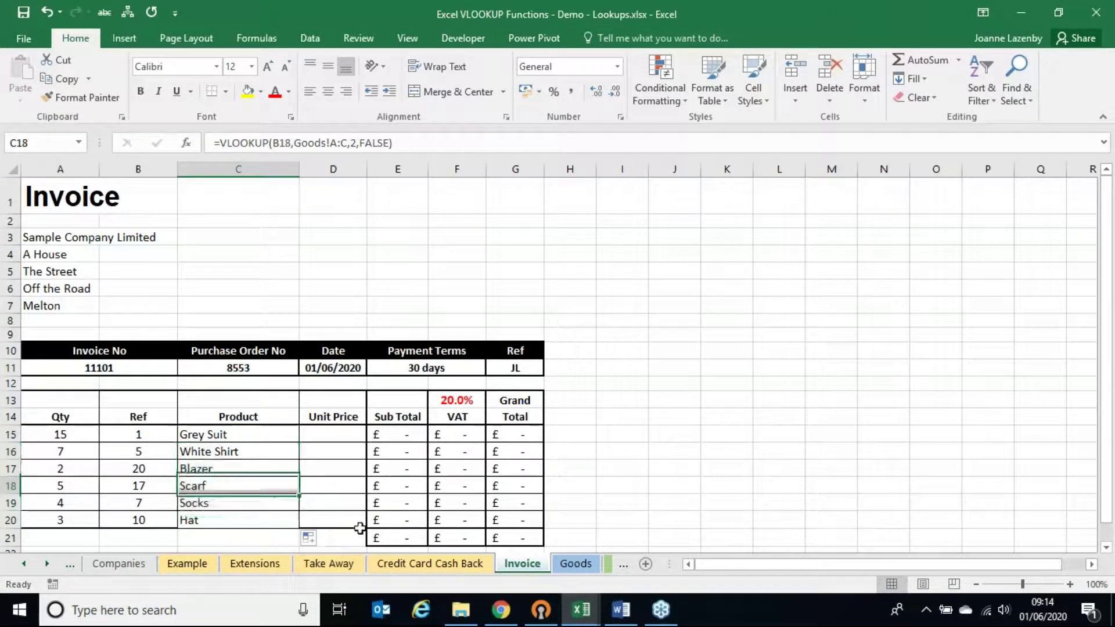
{"action": "left_click", "coordinate": [574, 564]}
{"action": "left_click", "coordinate": [55, 461]}
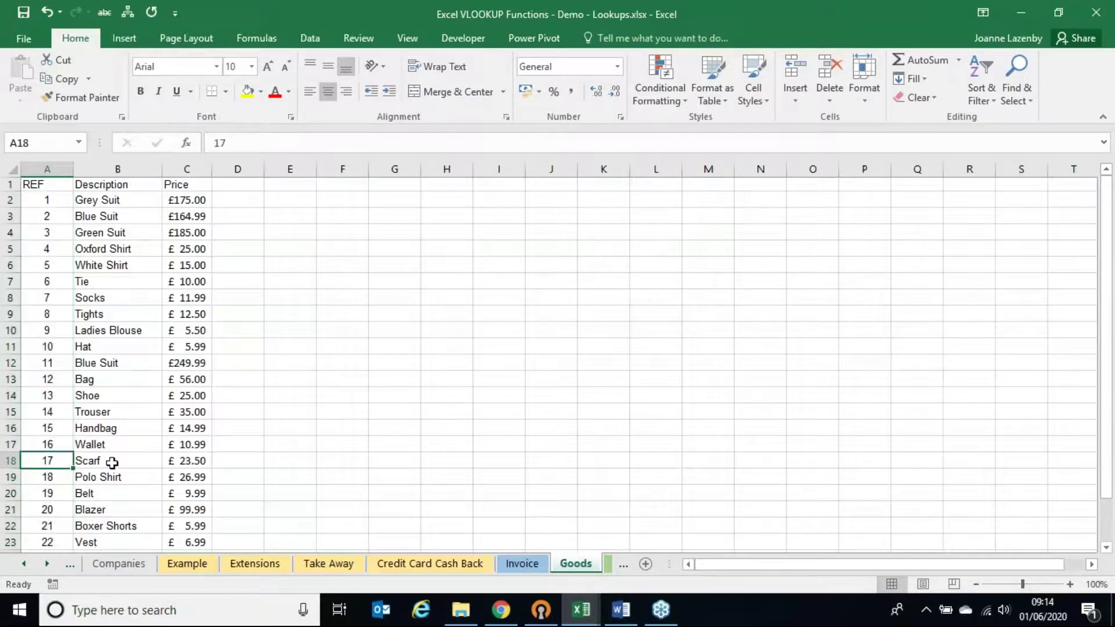
{"action": "left_click", "coordinate": [113, 463]}
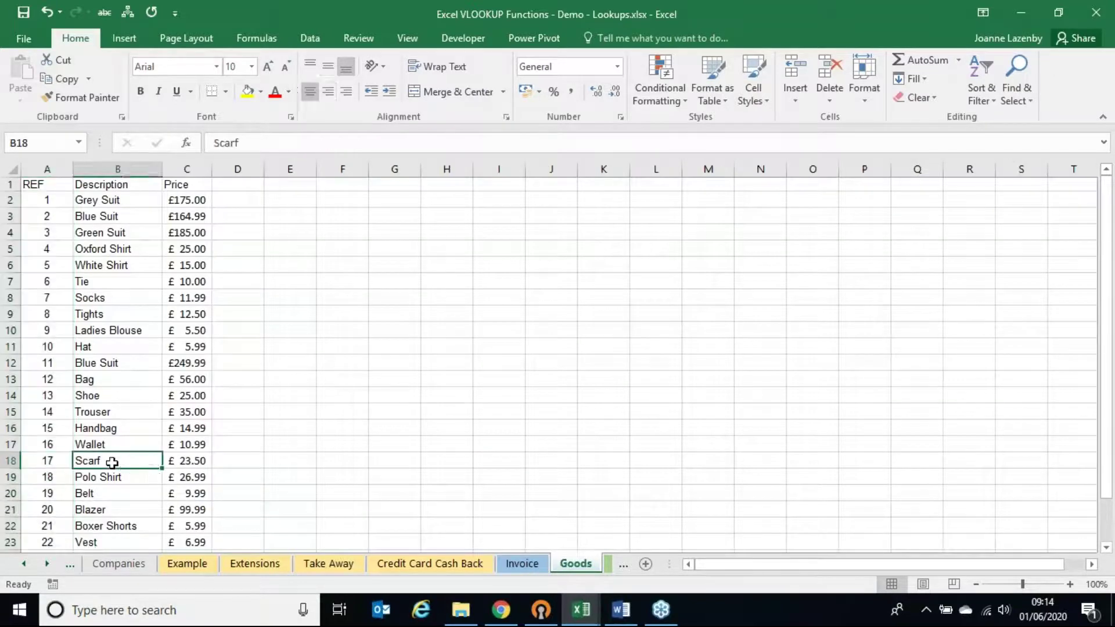
Make the Goods table array absolute as $A:$C in Invoice C15's VLOOKUP and compare it with the Product formulas below
{"action": "left_click", "coordinate": [536, 565]}
{"action": "left_click", "coordinate": [260, 437]}
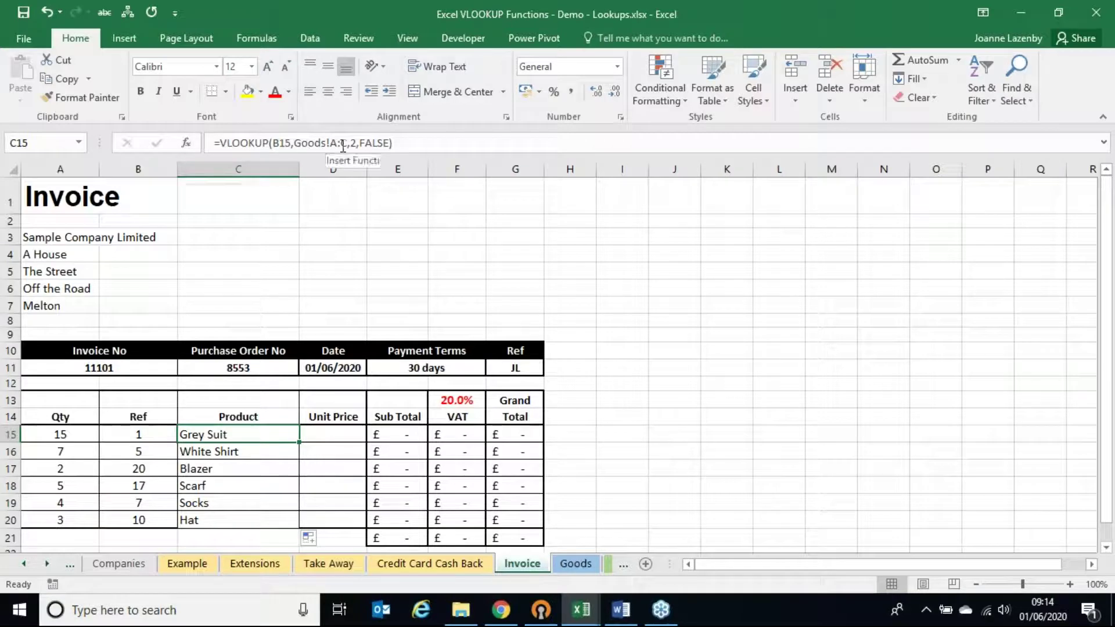
{"action": "left_click", "coordinate": [576, 564]}
{"action": "left_click_drag", "start_coordinate": [38, 163], "coordinate": [174, 165]}
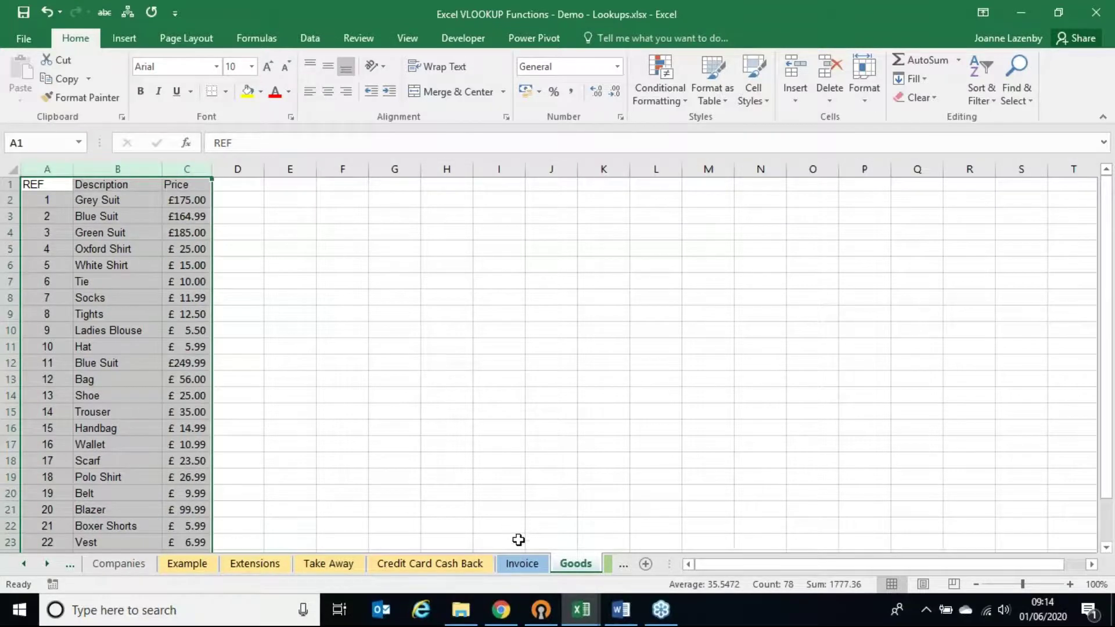
{"action": "left_click", "coordinate": [521, 564]}
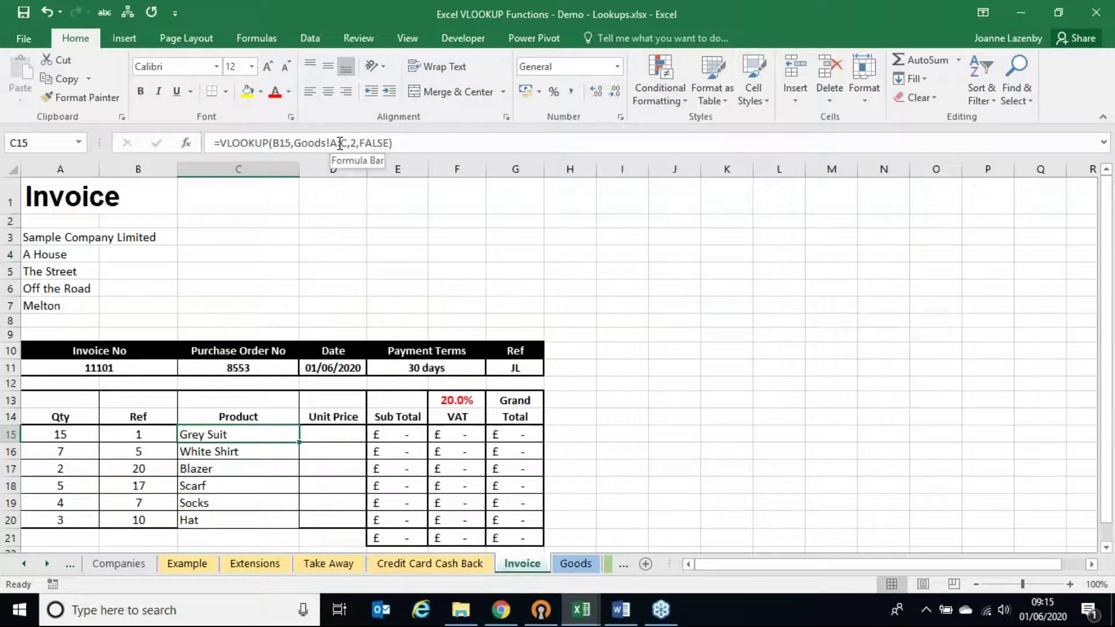
{"action": "left_click", "coordinate": [339, 143]}
{"action": "key", "text": "F4"}
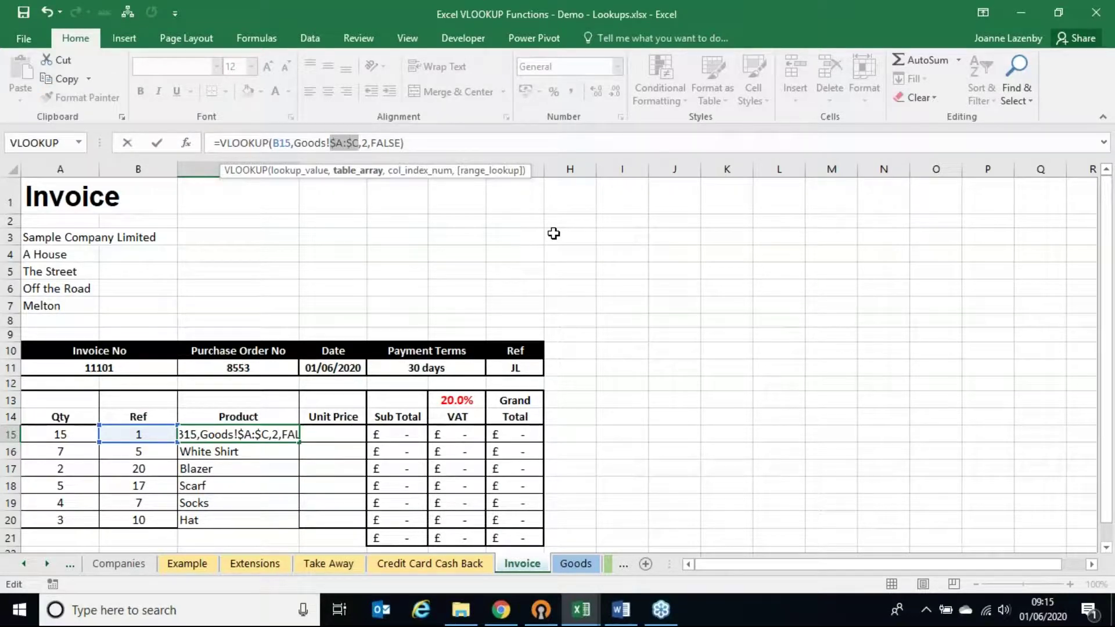
{"action": "key", "text": "Return"}
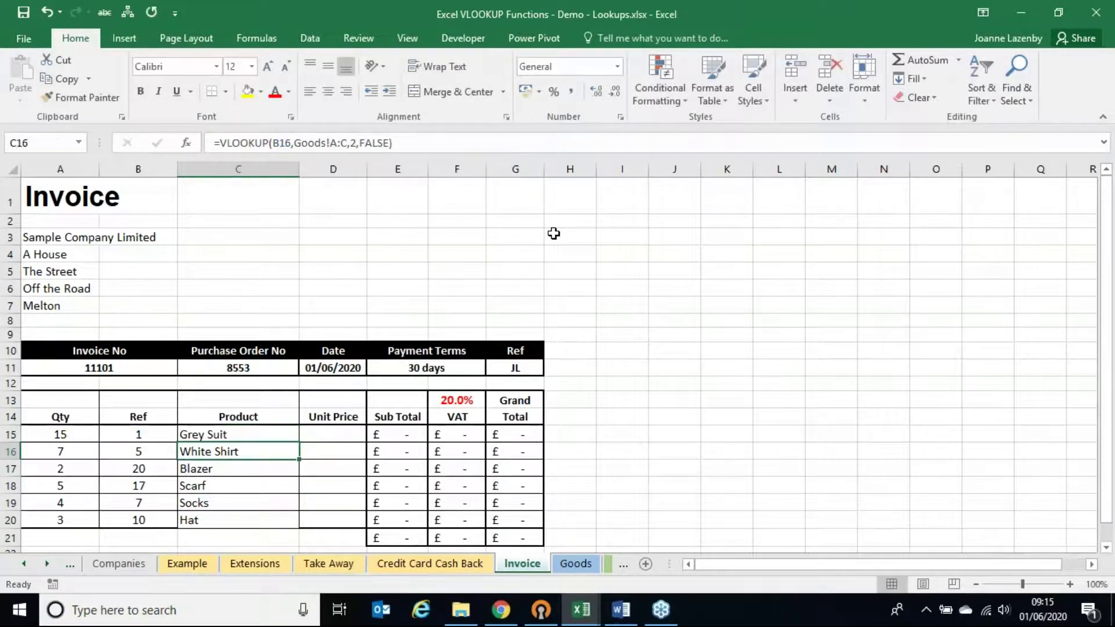
{"action": "left_click", "coordinate": [254, 437]}
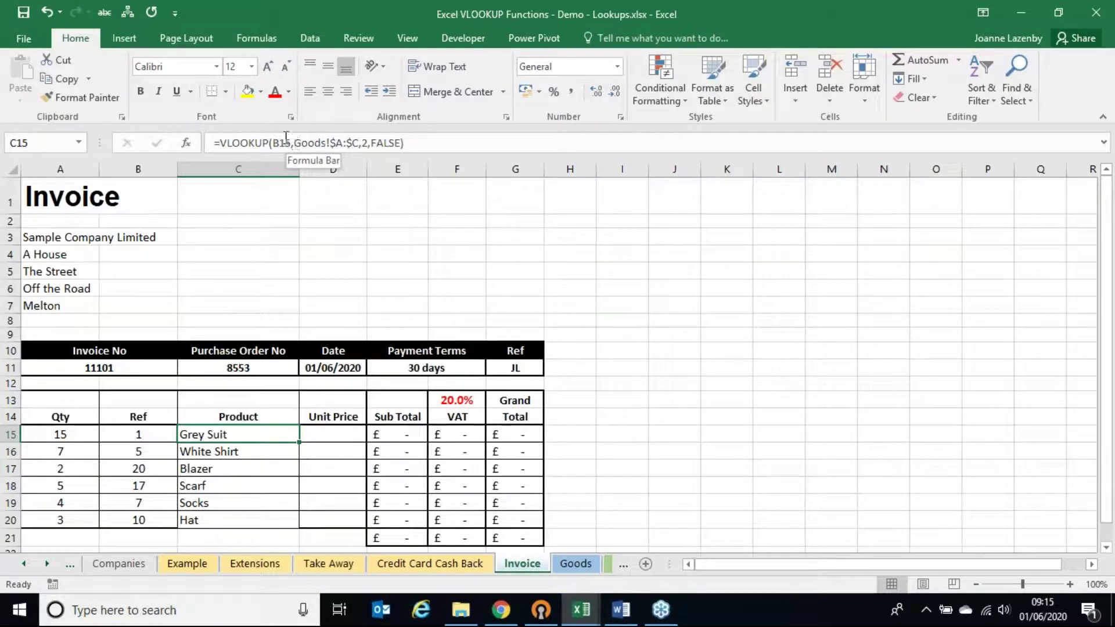
{"action": "left_click", "coordinate": [206, 453]}
{"action": "left_click", "coordinate": [204, 470]}
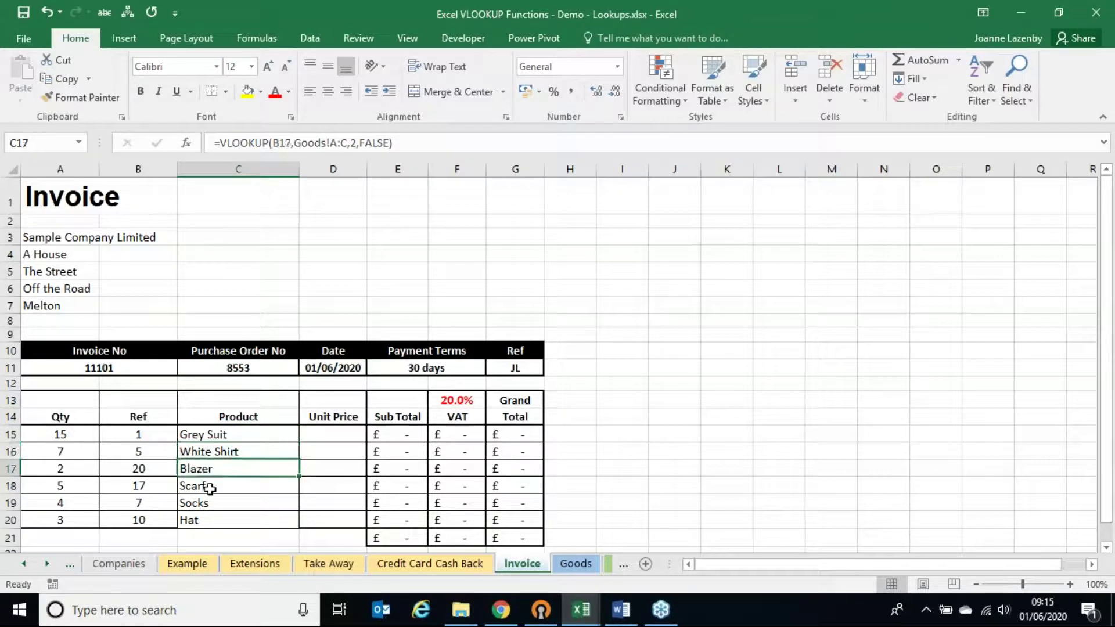
{"action": "left_click", "coordinate": [209, 487]}
Lock only the column of the lookup value in C15's VLOOKUP, making the reference $B15
{"action": "left_click", "coordinate": [219, 436]}
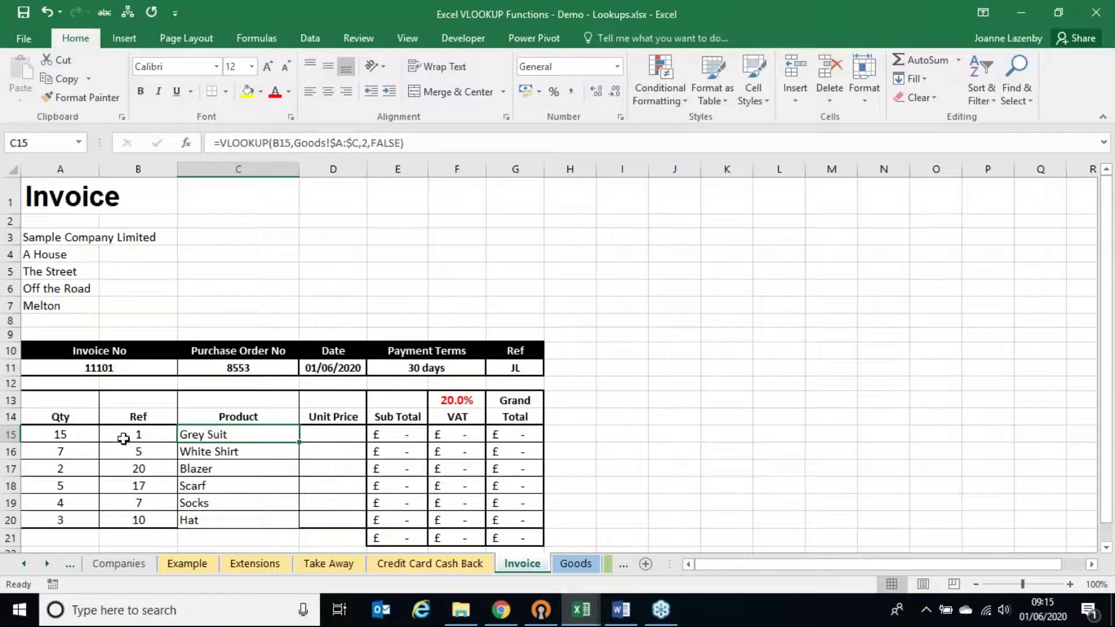
{"action": "left_click", "coordinate": [278, 143]}
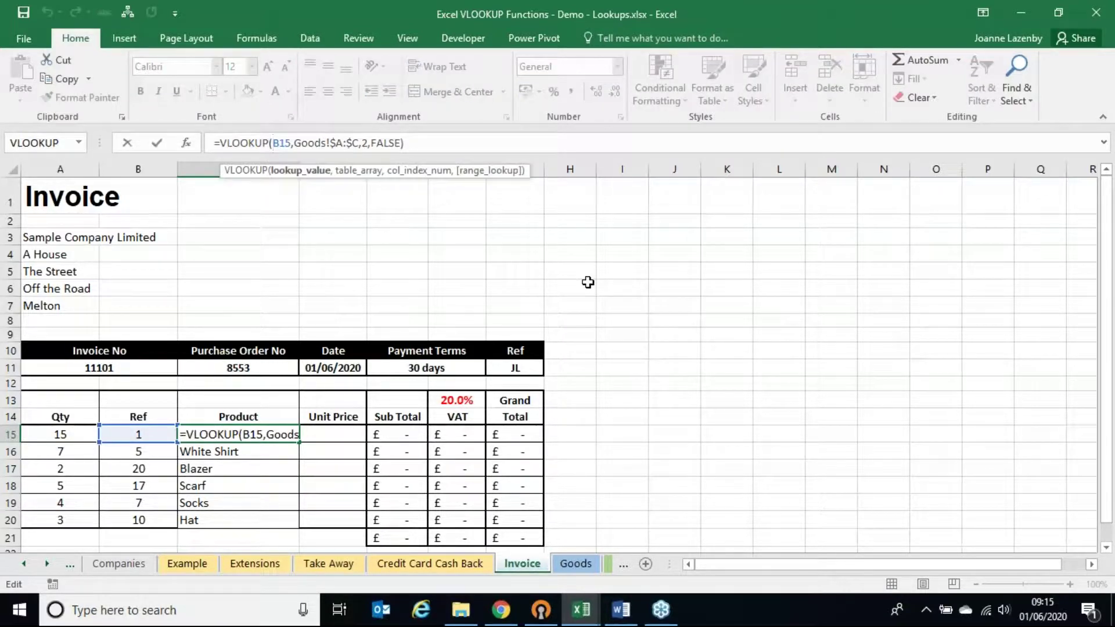
{"action": "key", "text": "F4"}
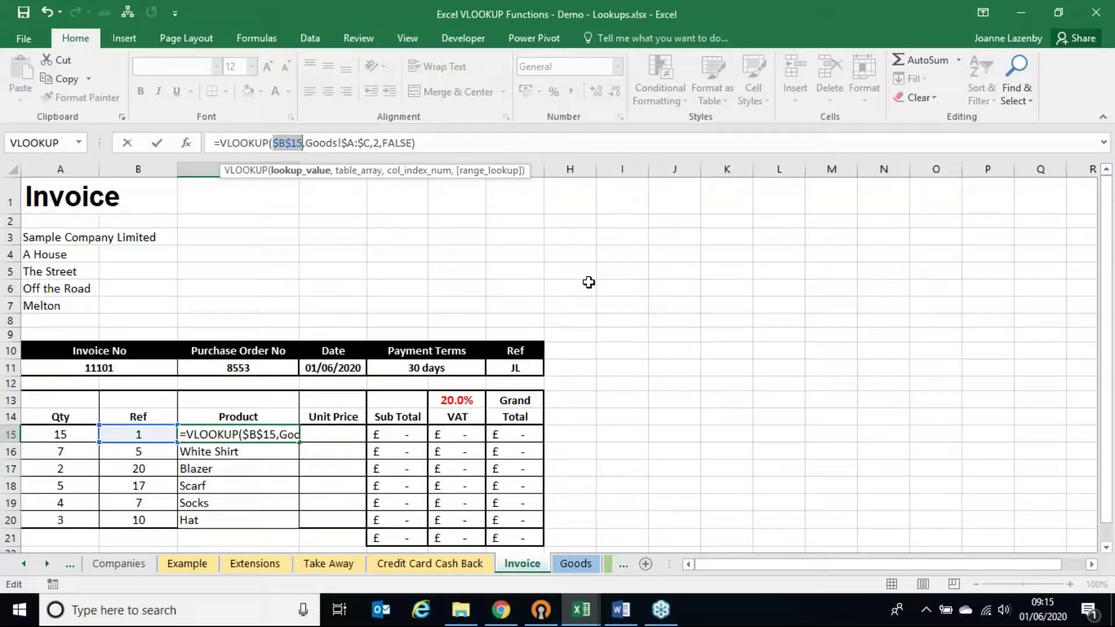
{"action": "key", "text": "F4"}
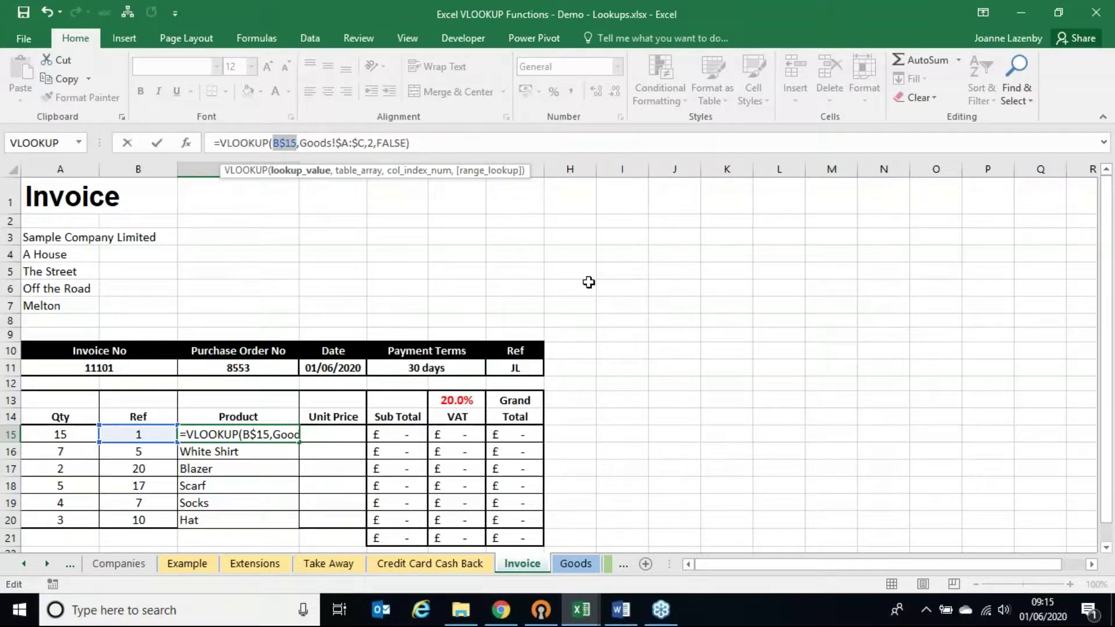
{"action": "key", "text": "F4"}
{"action": "key", "text": "Return"}
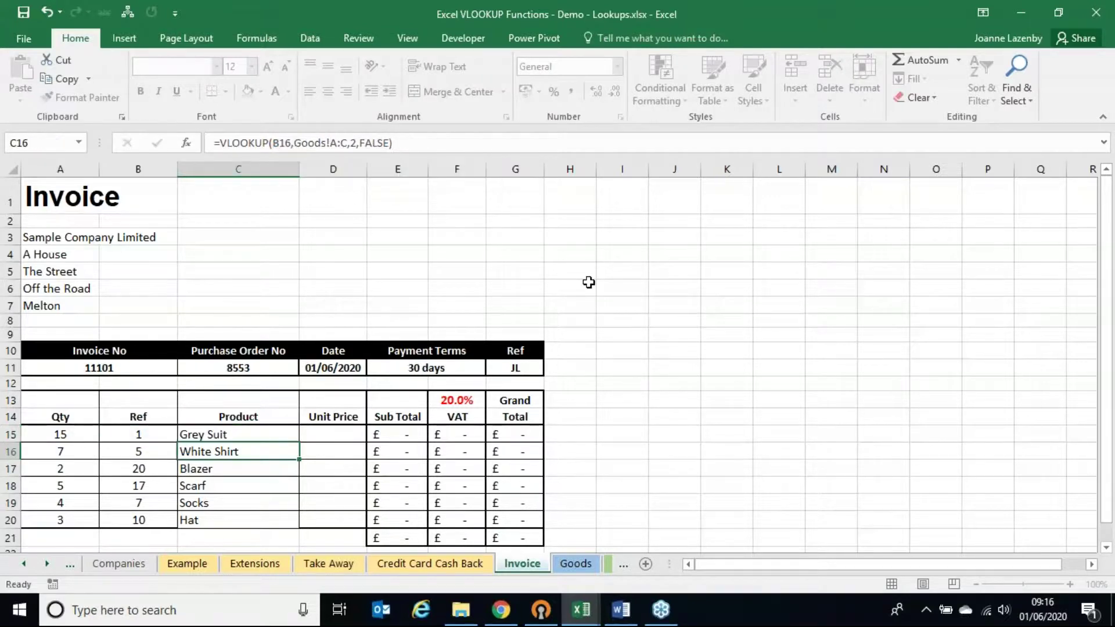
Copy the Product VLOOKUP from C15 across into Unit Price cell D15
{"action": "left_click", "coordinate": [271, 431]}
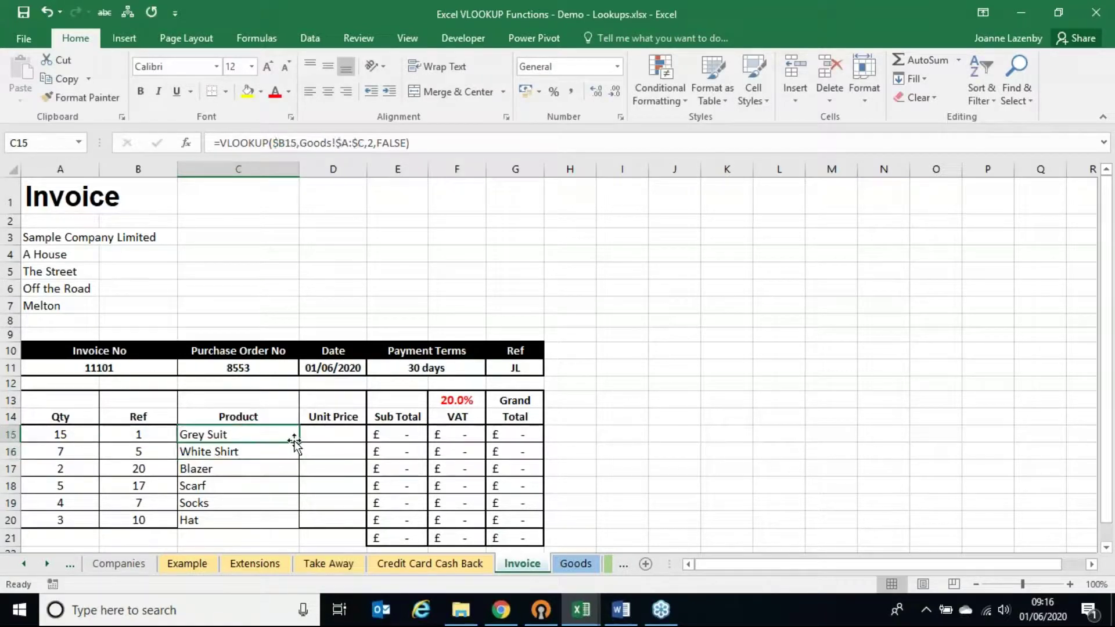
{"action": "left_click_drag", "start_coordinate": [299, 443], "coordinate": [325, 435]}
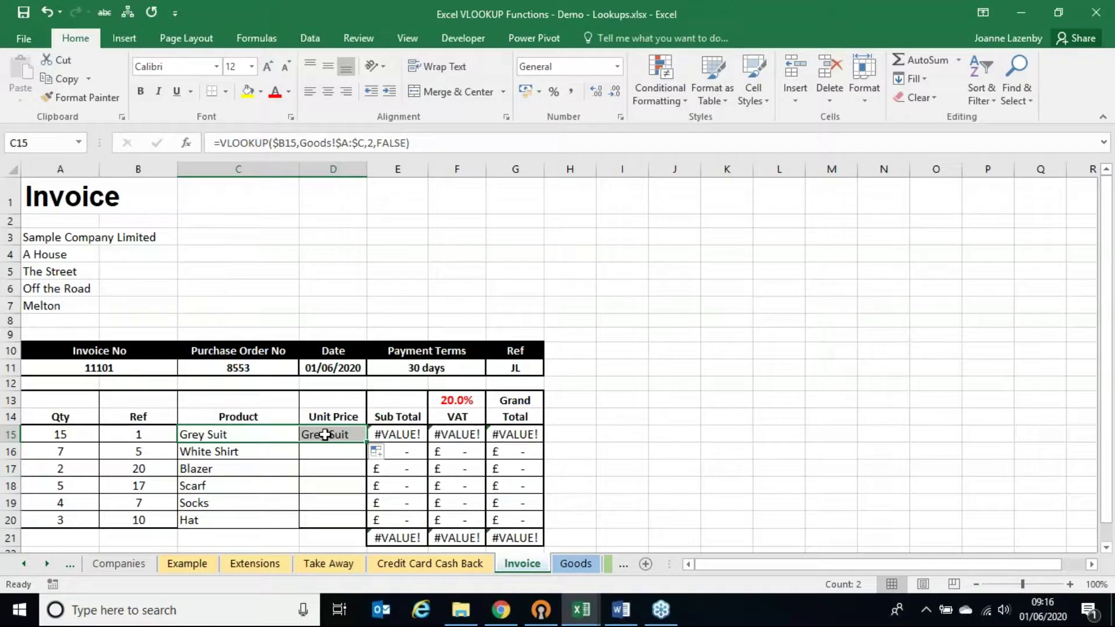
{"action": "left_click", "coordinate": [325, 434]}
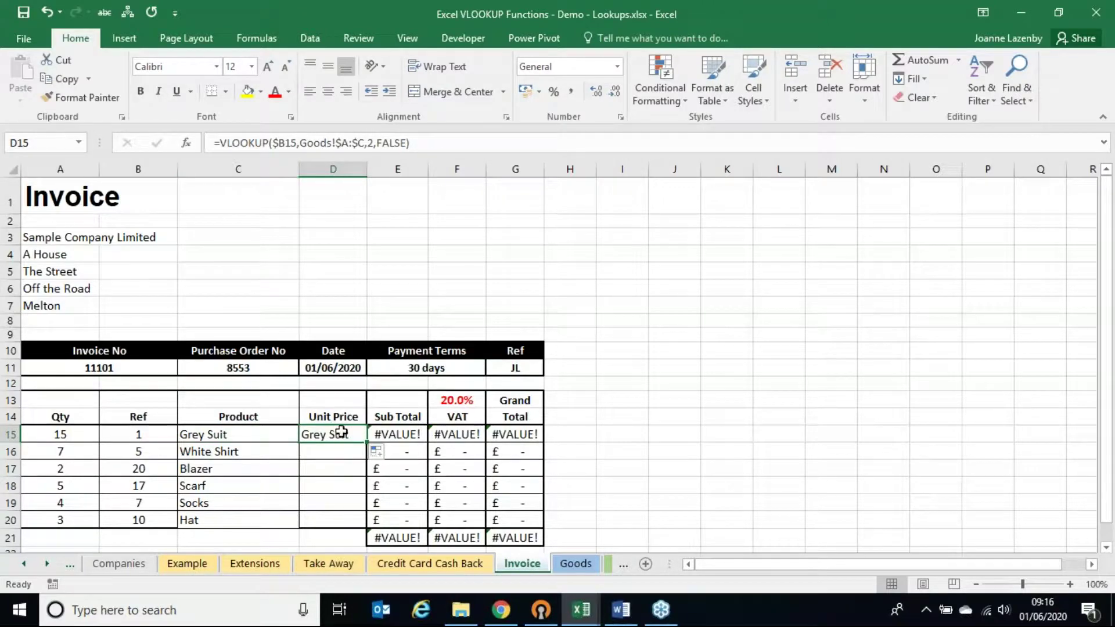
Check the Price column's position on Goods and set the column index in Invoice D15's VLOOKUP to 3
{"action": "left_click", "coordinate": [582, 565]}
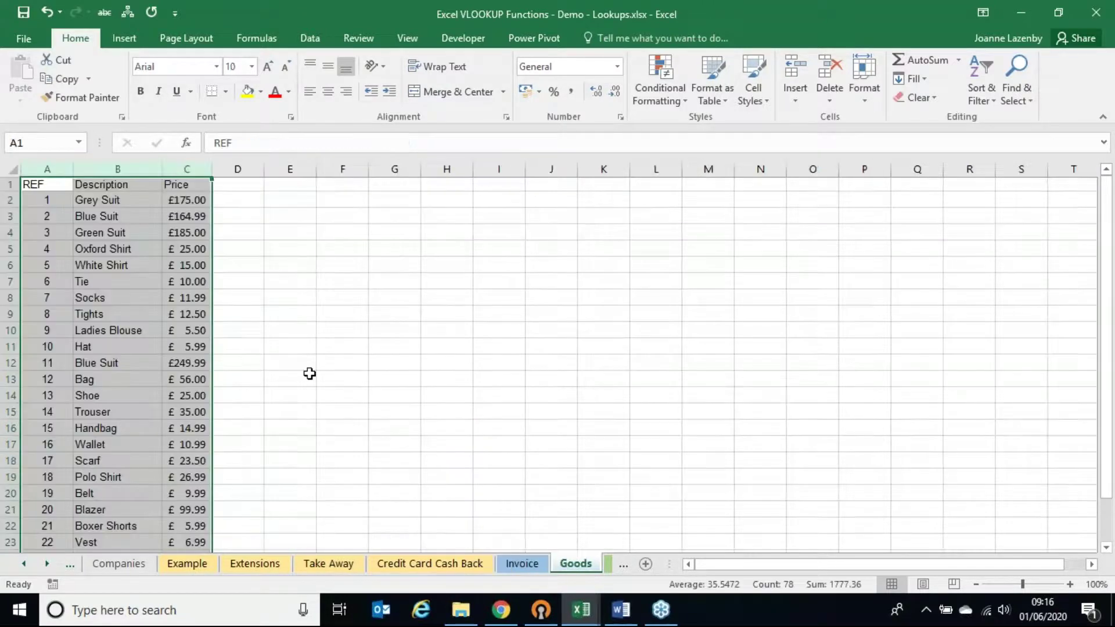
{"action": "left_click", "coordinate": [91, 202]}
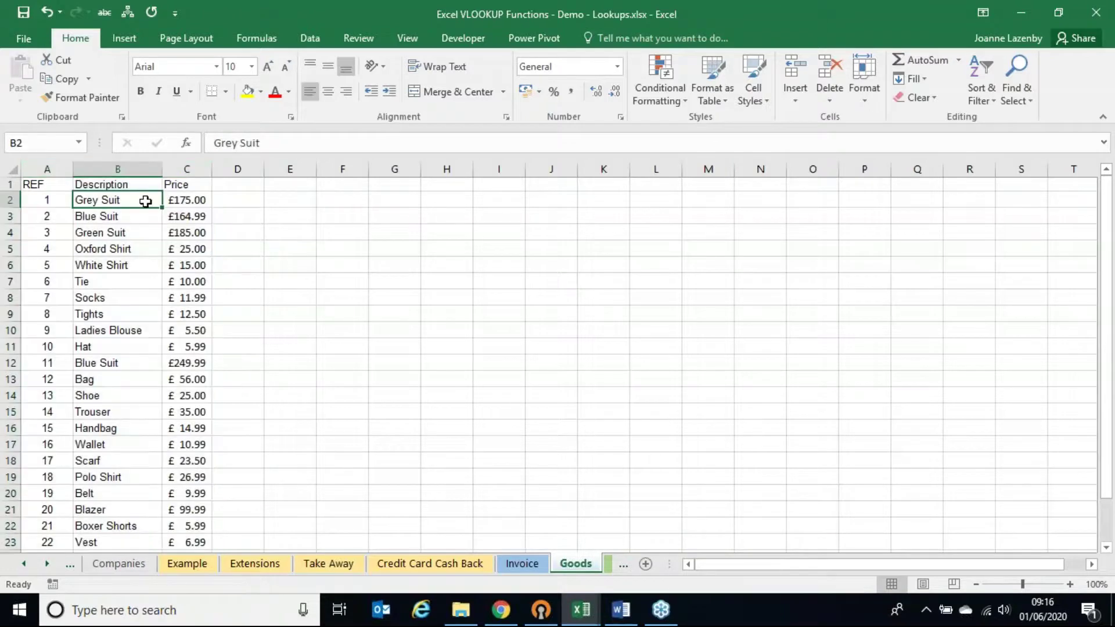
{"action": "left_click", "coordinate": [194, 202]}
{"action": "left_click", "coordinate": [533, 568]}
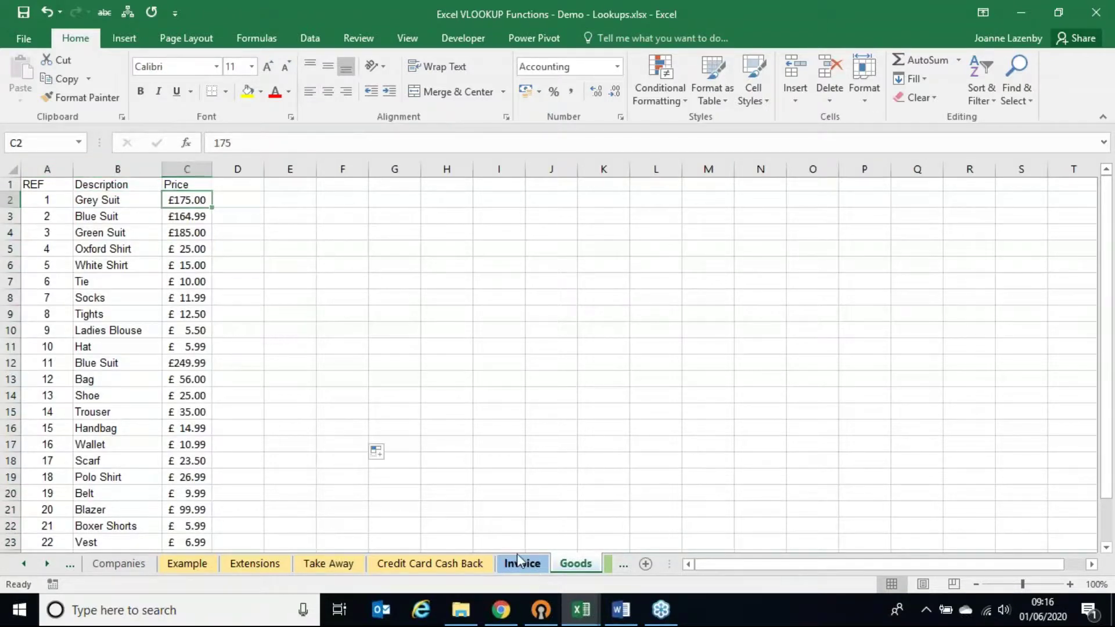
{"action": "double_click", "coordinate": [339, 434]}
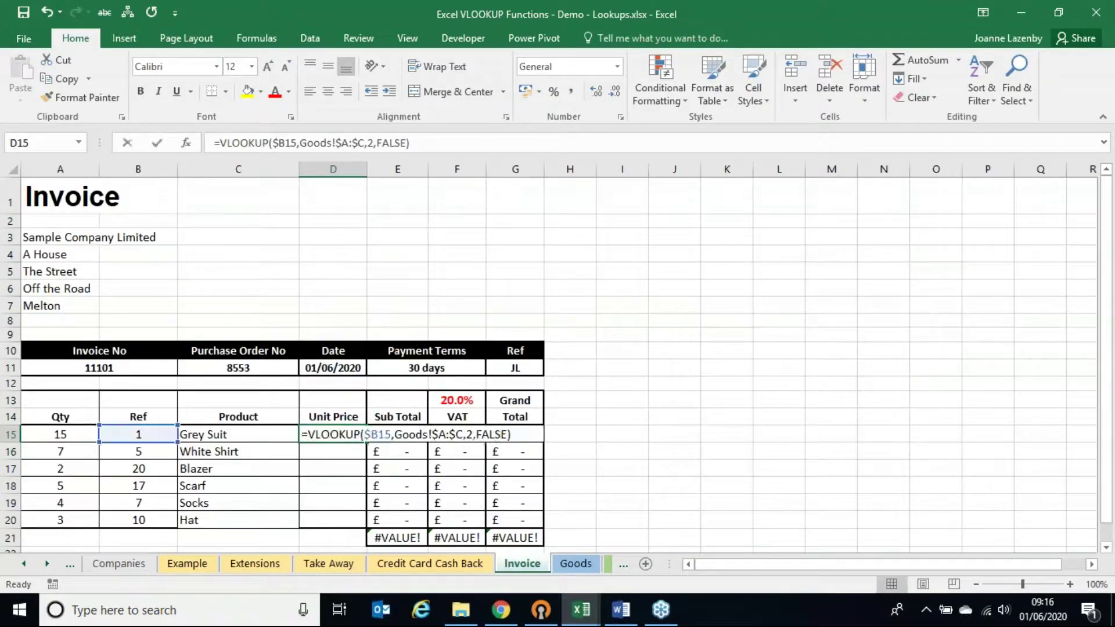
{"action": "left_click", "coordinate": [466, 435]}
{"action": "key", "text": "Delete"}
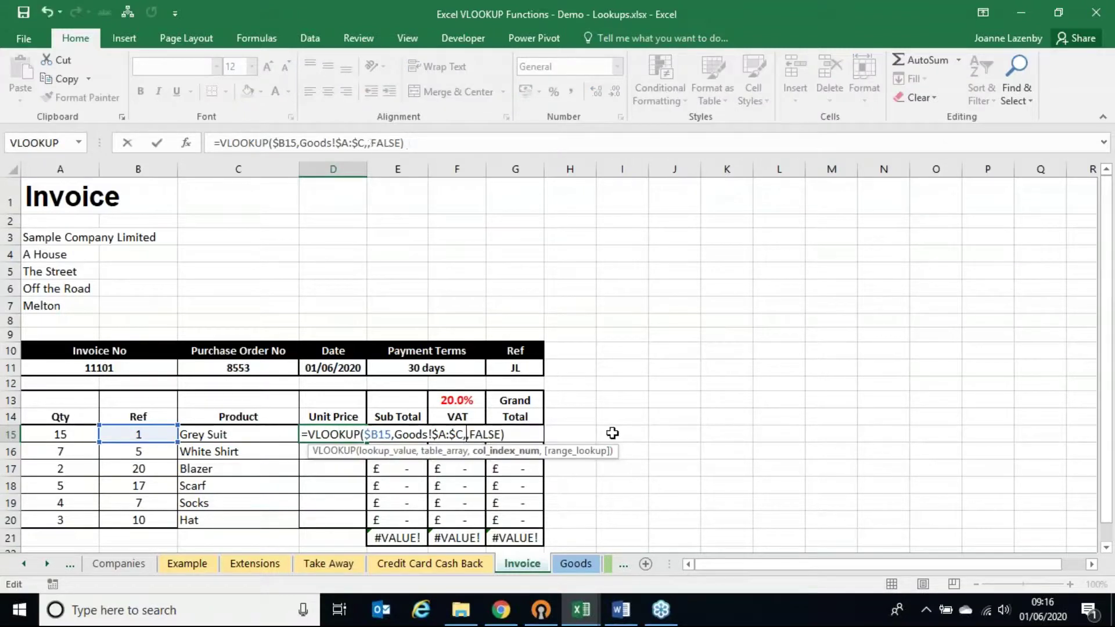
{"action": "type", "text": "3"}
{"action": "key", "text": "Return"}
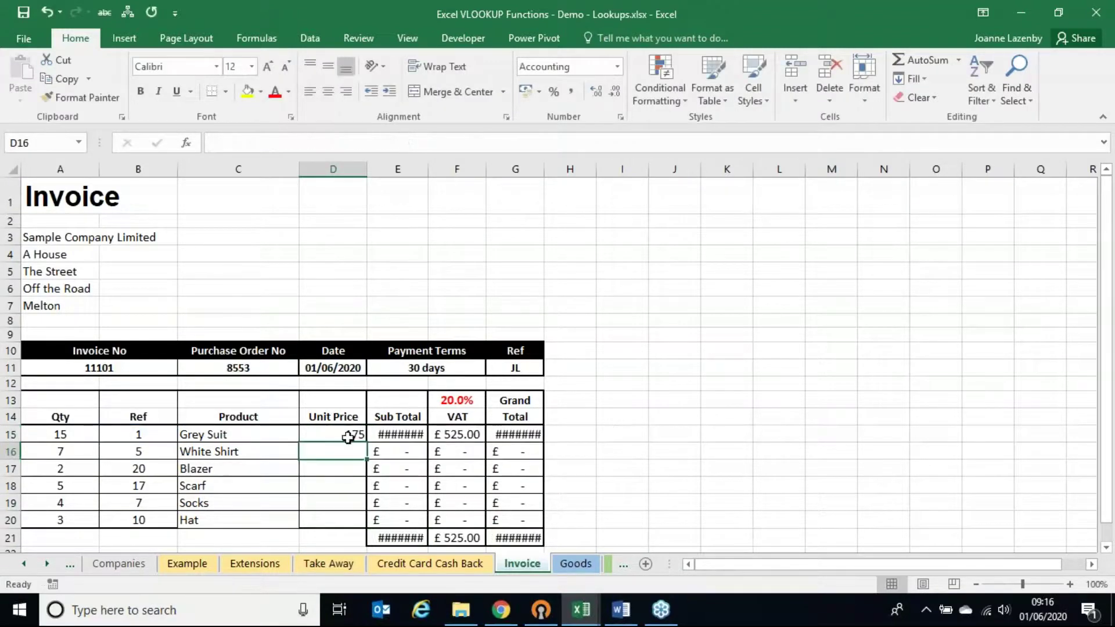
Fill the Unit Price VLOOKUP from Invoice D15 down to D20 and format the prices as Currency
{"action": "left_click", "coordinate": [354, 435]}
{"action": "left_click_drag", "start_coordinate": [366, 443], "coordinate": [355, 519]}
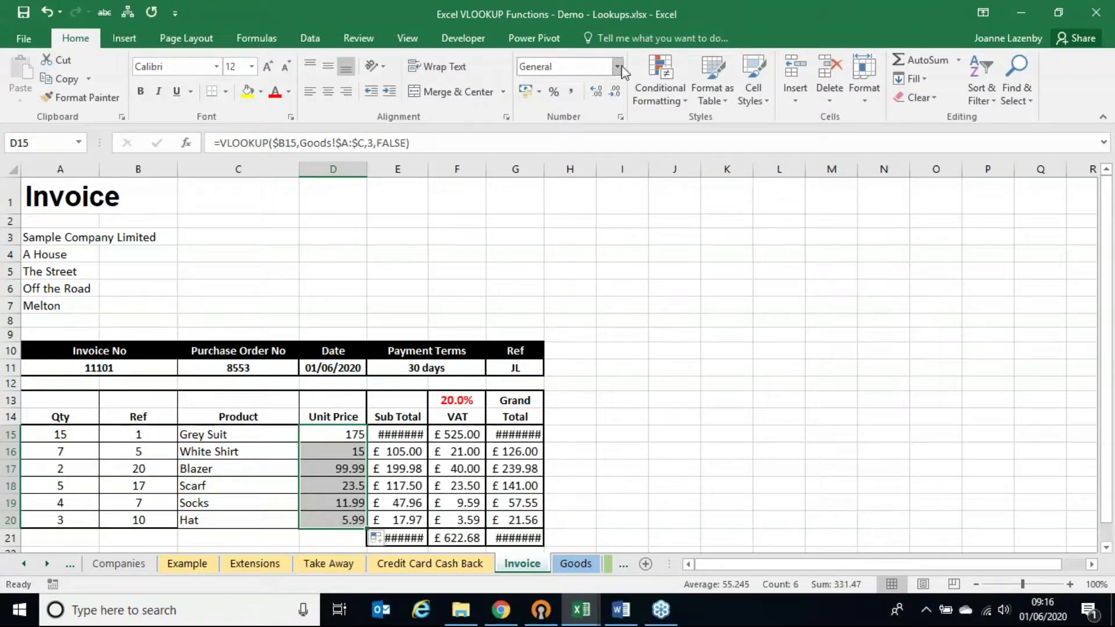
{"action": "left_click", "coordinate": [618, 66]}
{"action": "left_click", "coordinate": [591, 164]}
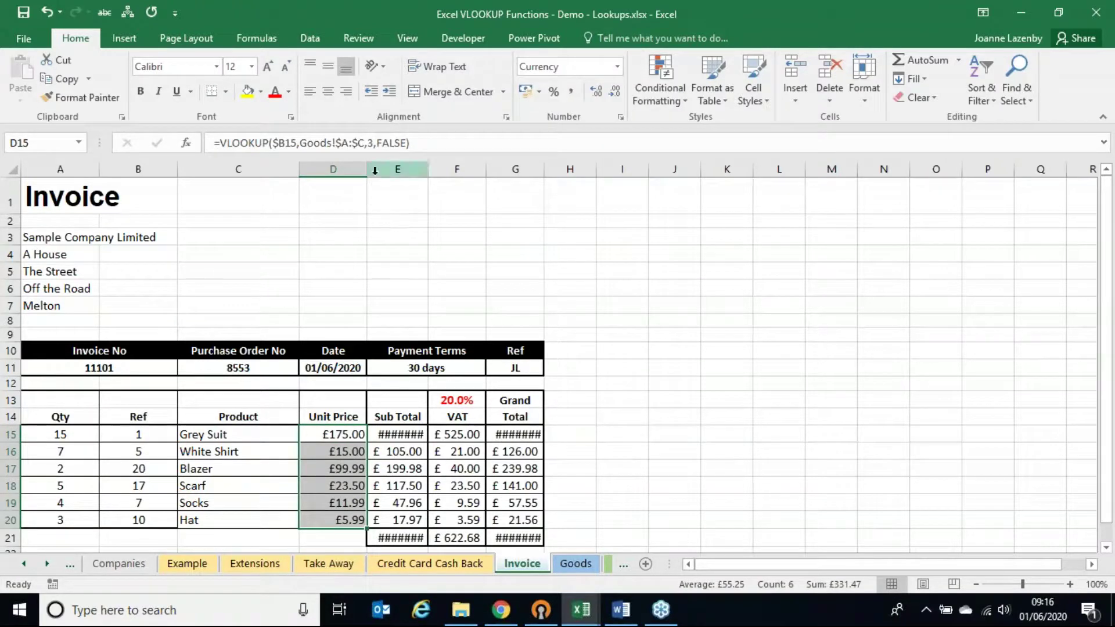
AutoFit the widths of Invoice columns E to G so the Sub Total, VAT and Grand Total amounts fit
{"action": "left_click_drag", "start_coordinate": [384, 169], "coordinate": [495, 192]}
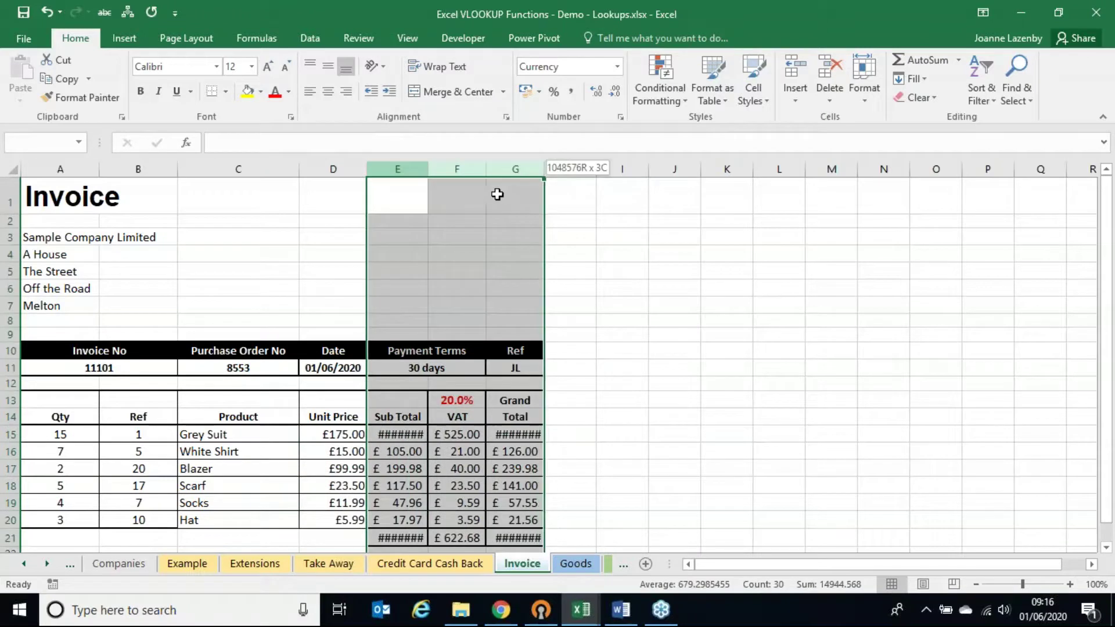
{"action": "double_click", "coordinate": [427, 162]}
{"action": "left_click", "coordinate": [640, 319]}
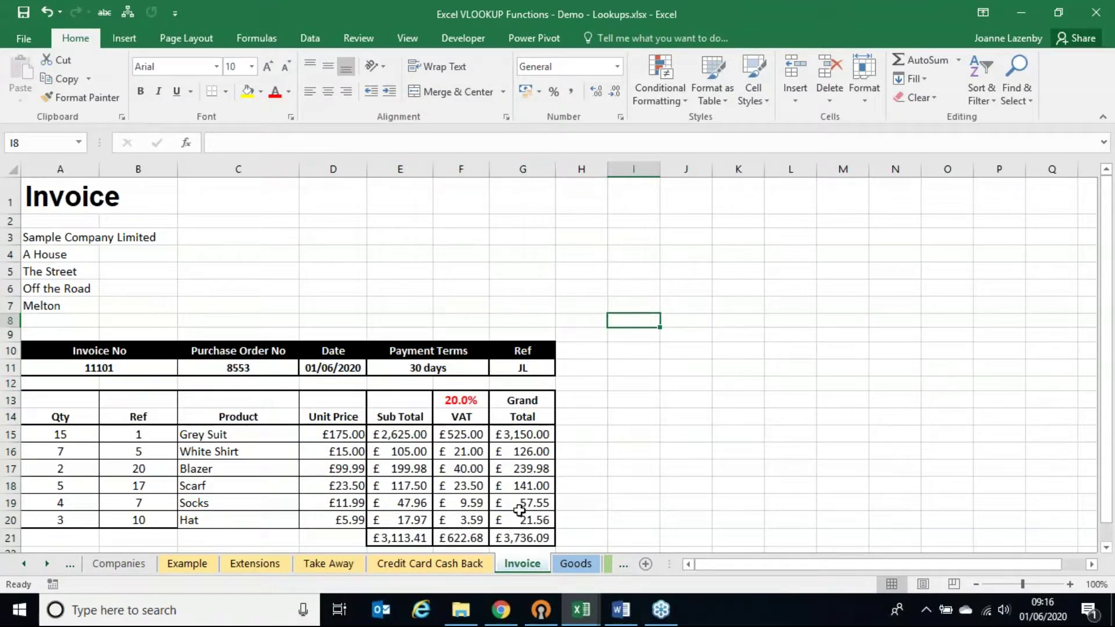
On Goods, change REF 1's description to Blue Suit and its price to 50, and check the update on the Invoice
{"action": "left_click", "coordinate": [581, 566]}
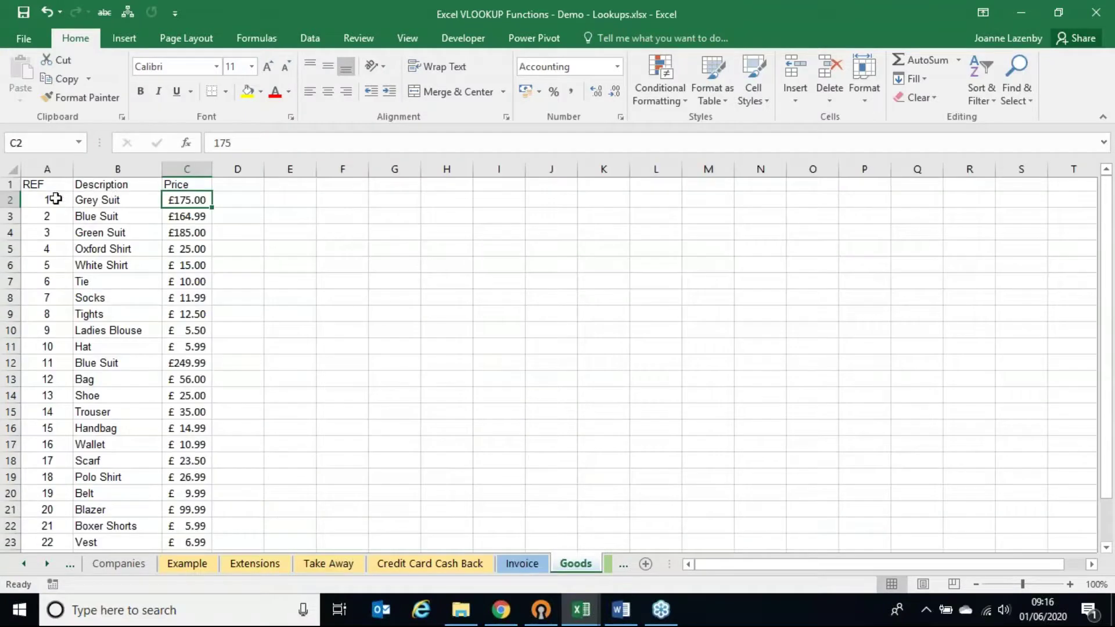
{"action": "left_click", "coordinate": [76, 200]}
{"action": "type", "text": "Blue Suit"}
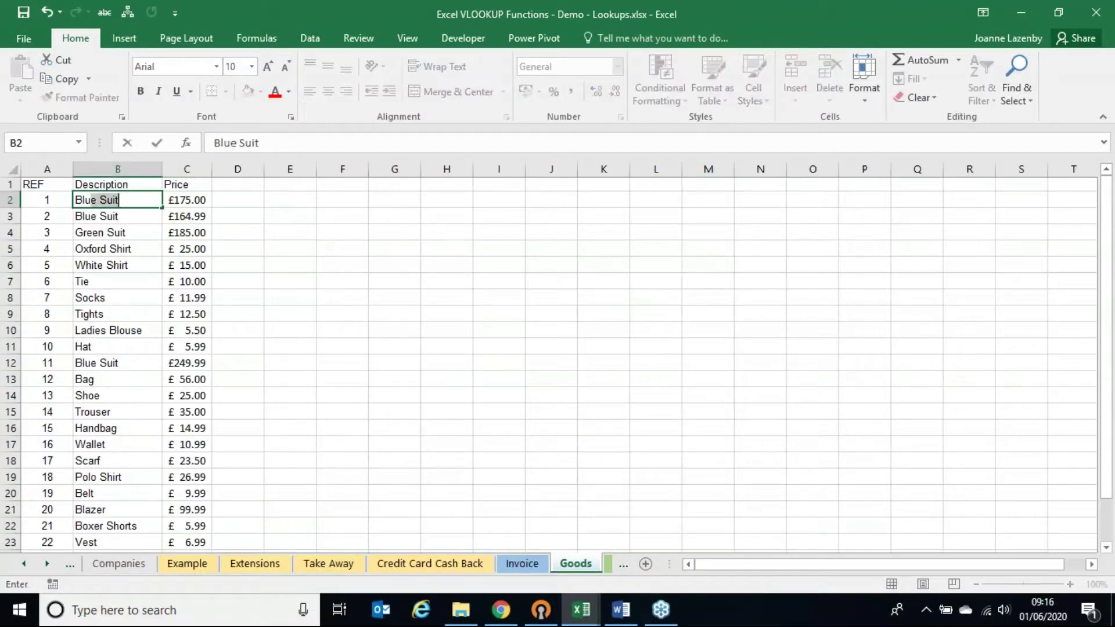
{"action": "key", "text": "Tab"}
{"action": "type", "text": "50"}
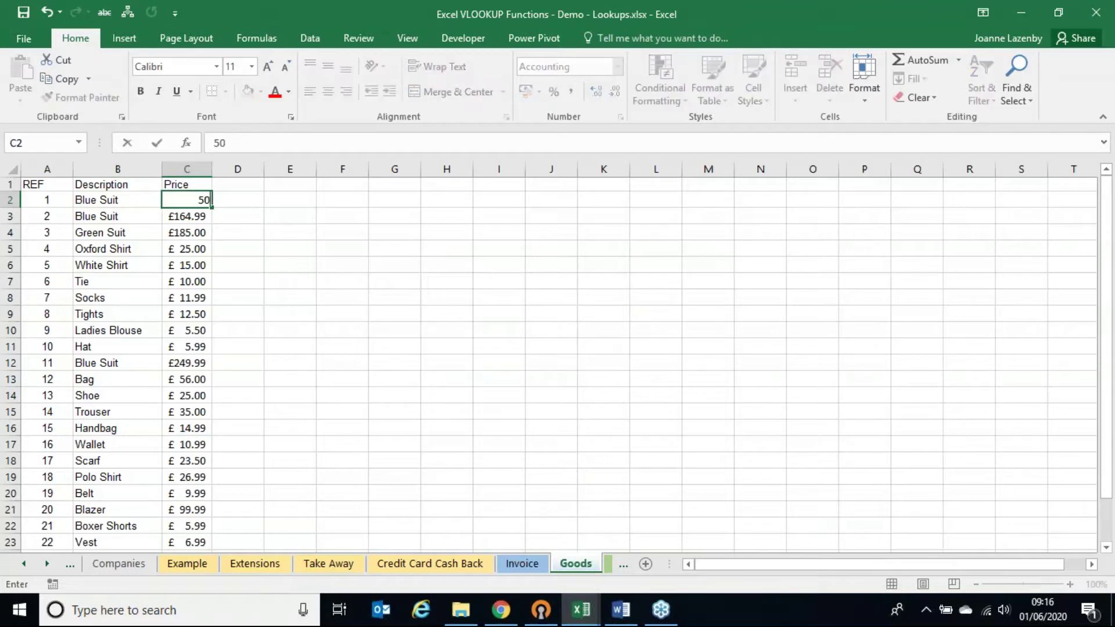
{"action": "key", "text": "Return"}
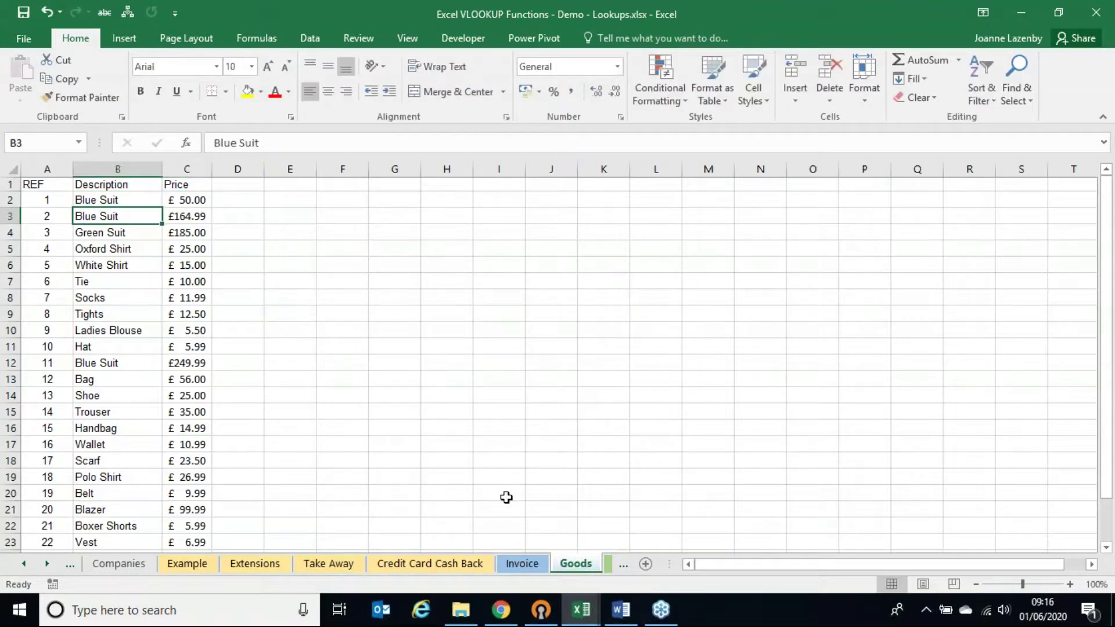
{"action": "left_click", "coordinate": [523, 564]}
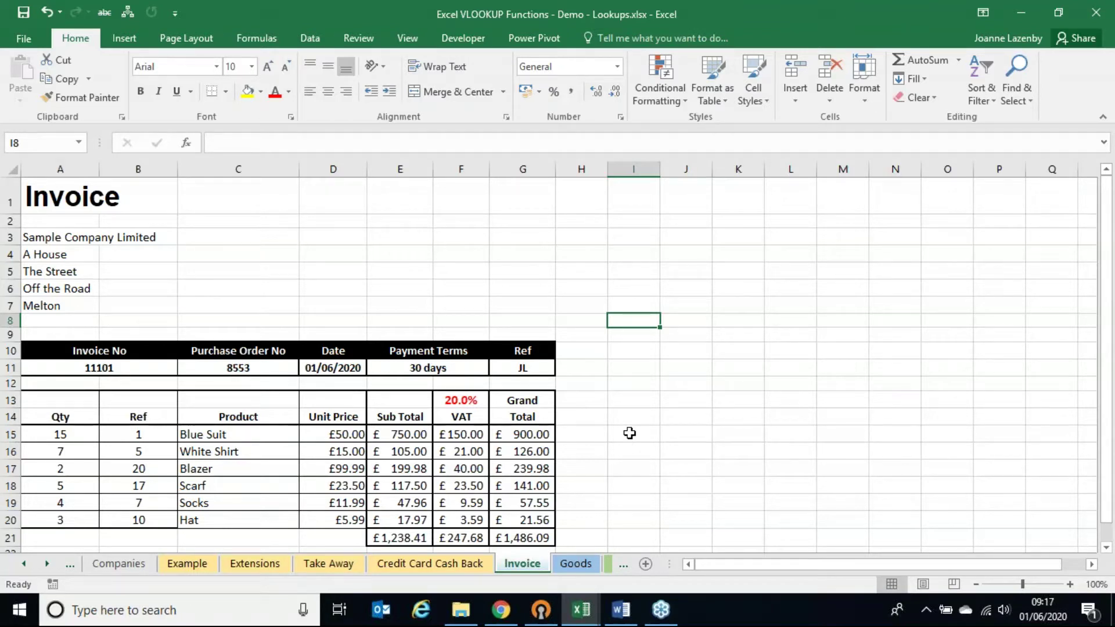
Look through the Personnel Details, Bank Details, Next Of Kin and monthly product quality sheets
{"action": "left_click", "coordinate": [608, 564]}
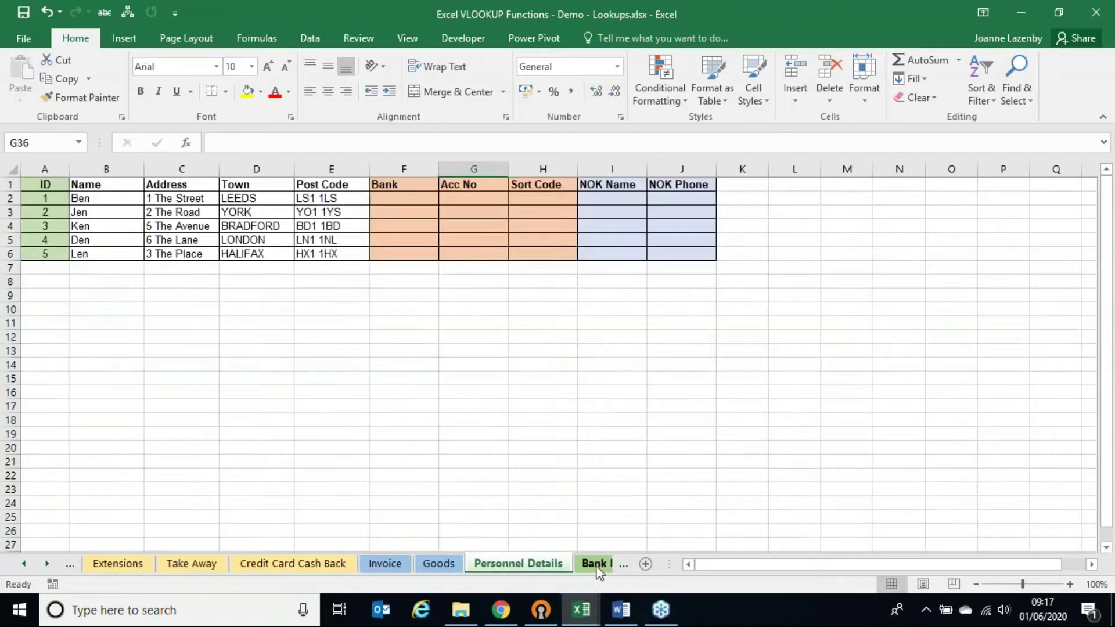
{"action": "left_click", "coordinate": [590, 560]}
{"action": "left_click", "coordinate": [595, 562]}
{"action": "left_click", "coordinate": [597, 562]}
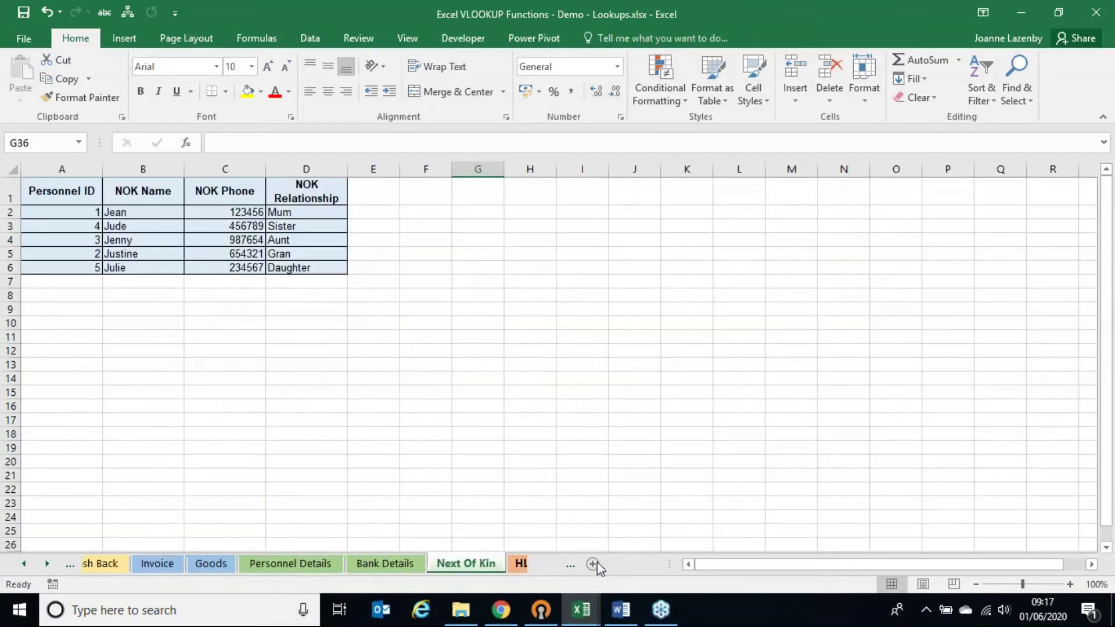
Return to the Example sheet and review the VLOOKUP syntax breakdown, the Training Dates table and the course date lookup
{"action": "left_click", "coordinate": [19, 566]}
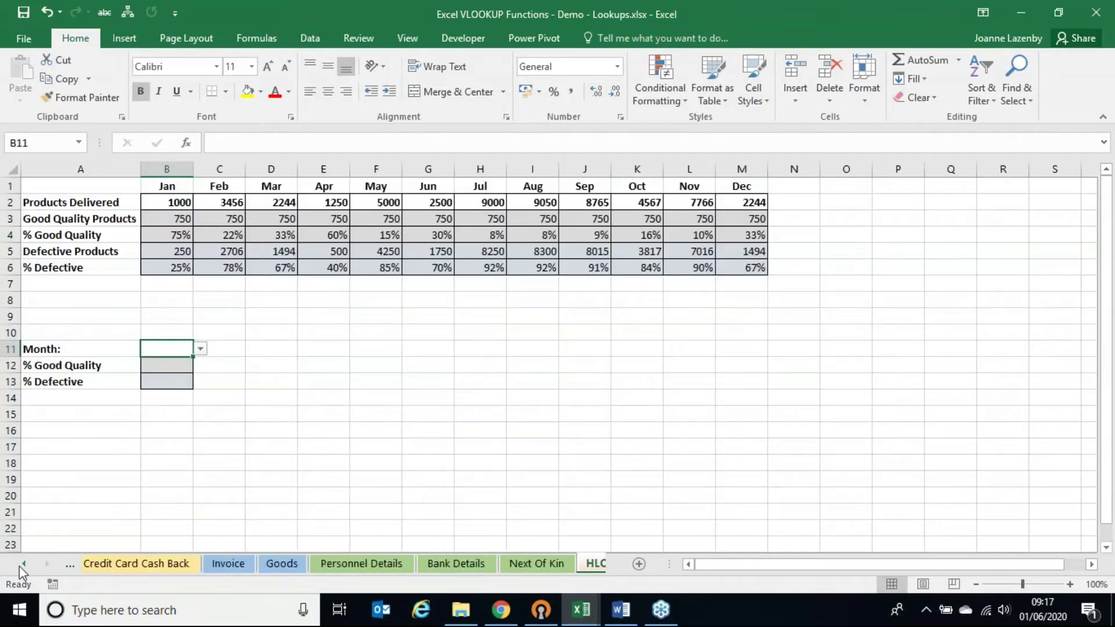
{"action": "left_click", "coordinate": [19, 566]}
{"action": "left_click", "coordinate": [19, 566]}
{"action": "left_click", "coordinate": [323, 334]}
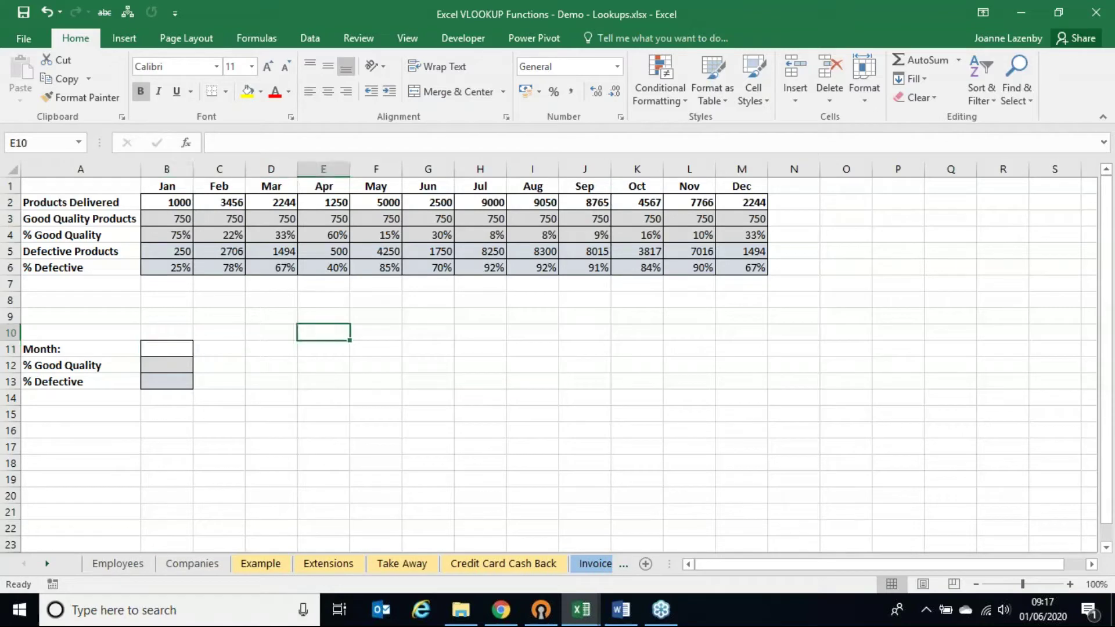
{"action": "left_click", "coordinate": [278, 566]}
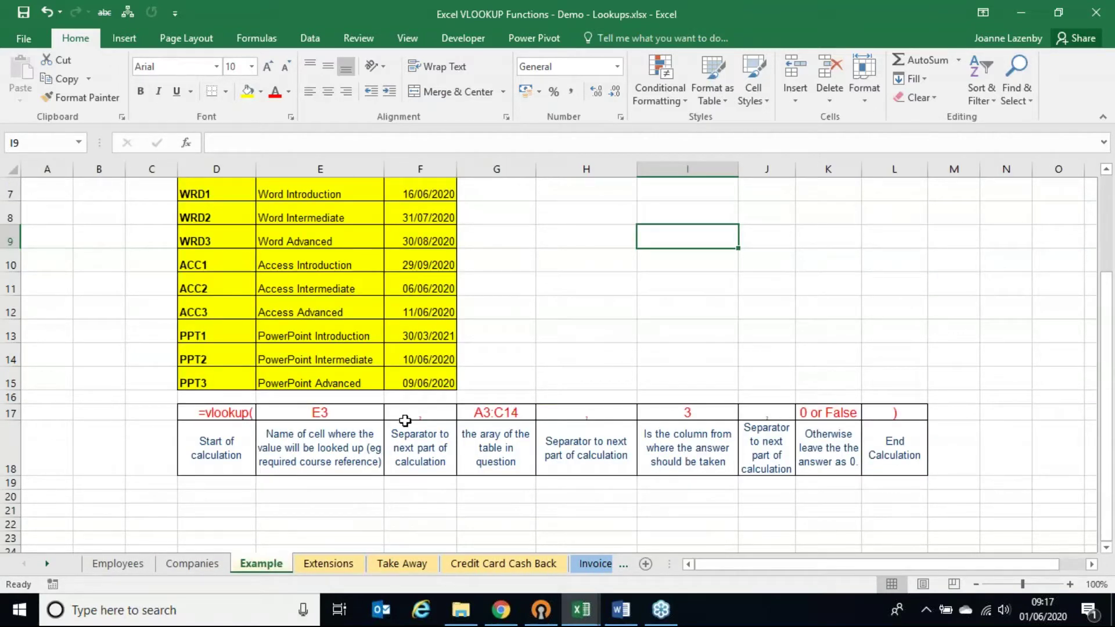
{"action": "scroll", "coordinate": [514, 333], "scroll_direction": "up", "scroll_amount": 1}
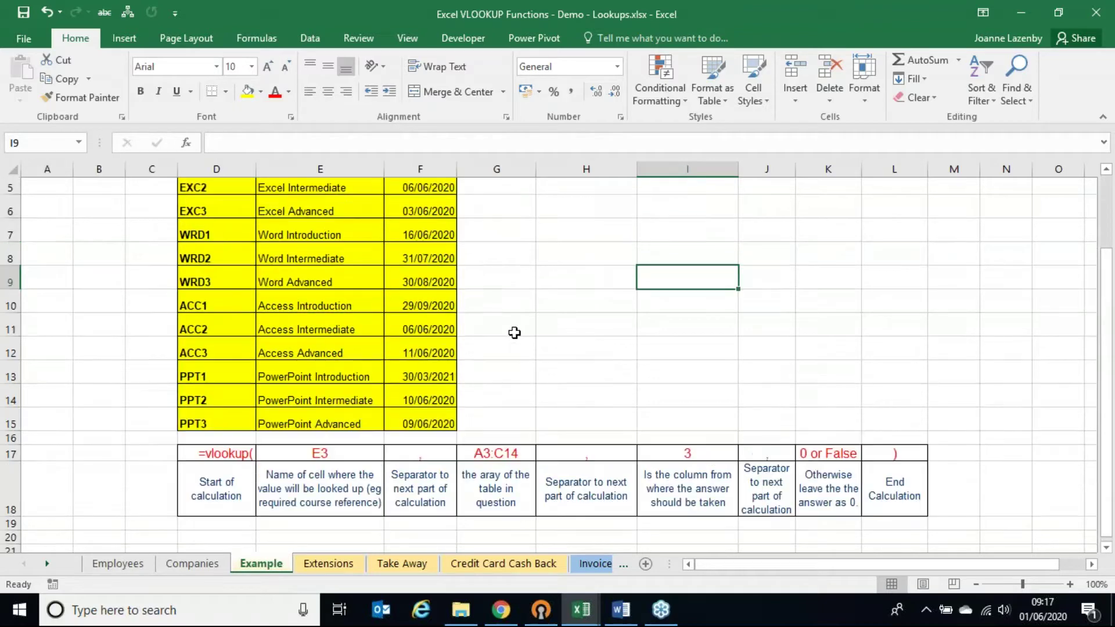
{"action": "scroll", "coordinate": [515, 333], "scroll_direction": "up", "scroll_amount": 2}
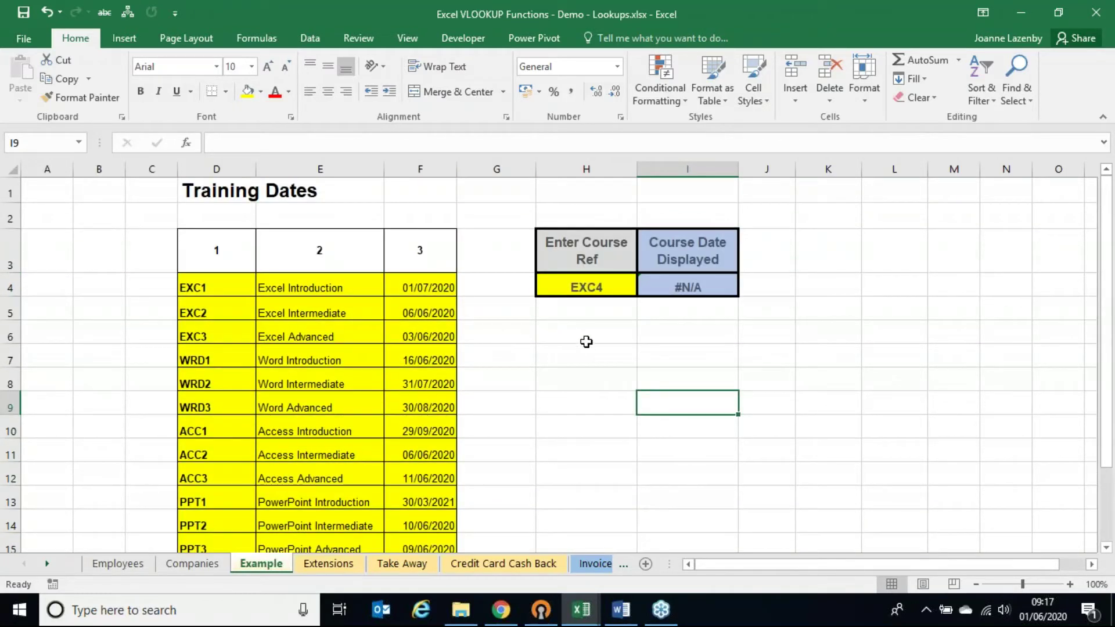
{"action": "left_click", "coordinate": [587, 343]}
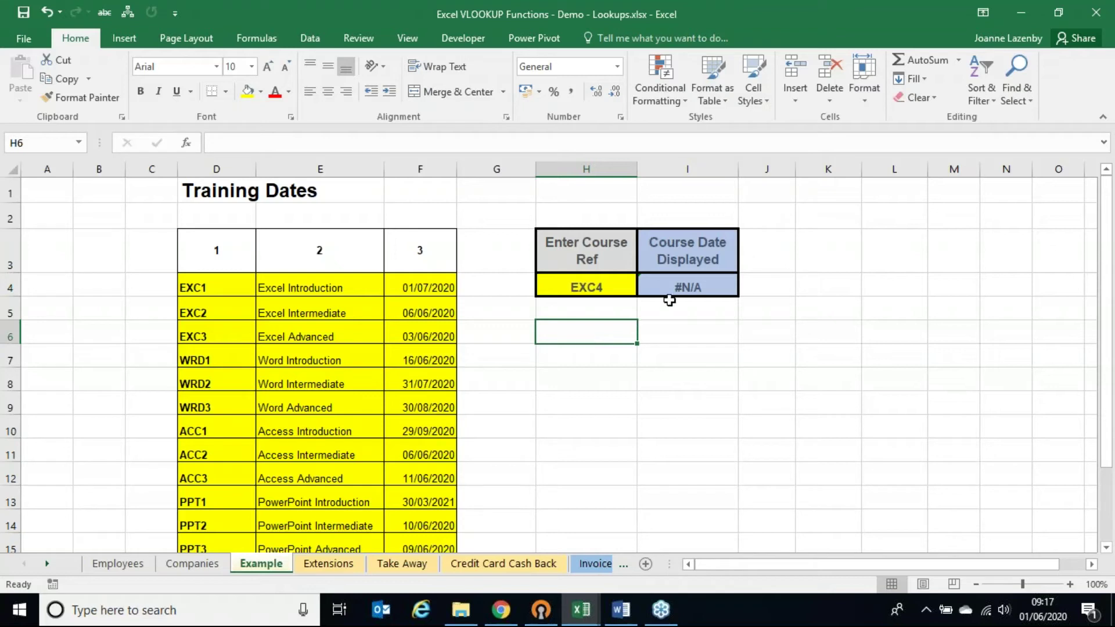
{"action": "left_click", "coordinate": [1097, 37]}
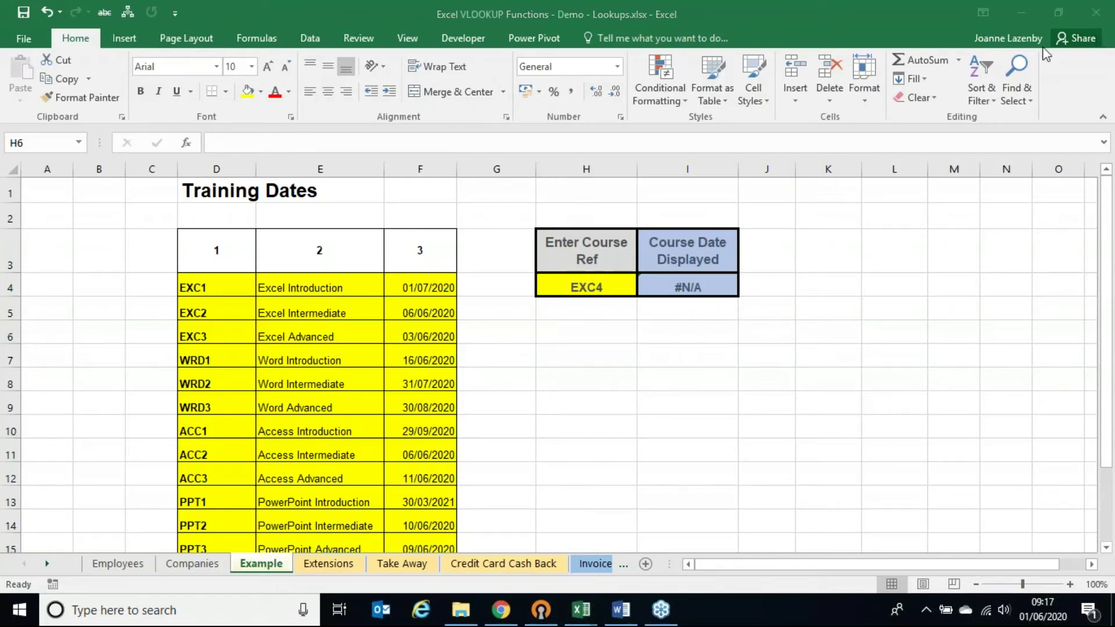